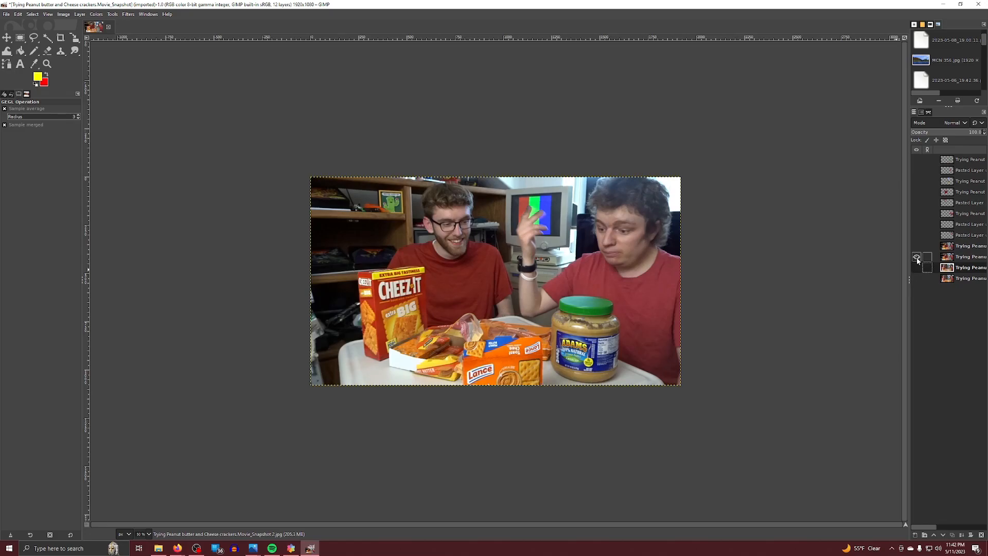
# View the two bottom snapshot layers one at a time, and make only the third layer from the bottom visible.
pyautogui.click(917, 257)
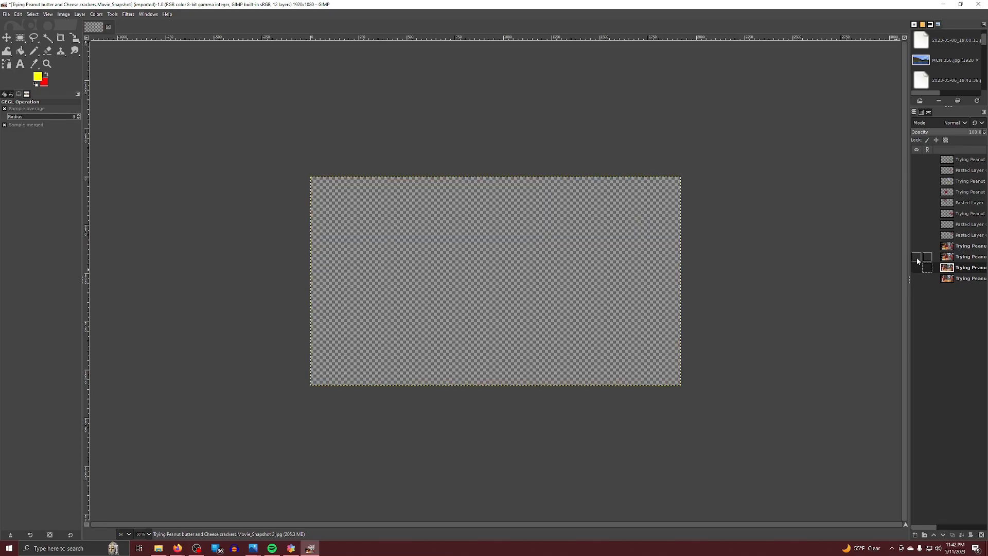
pyautogui.click(917, 268)
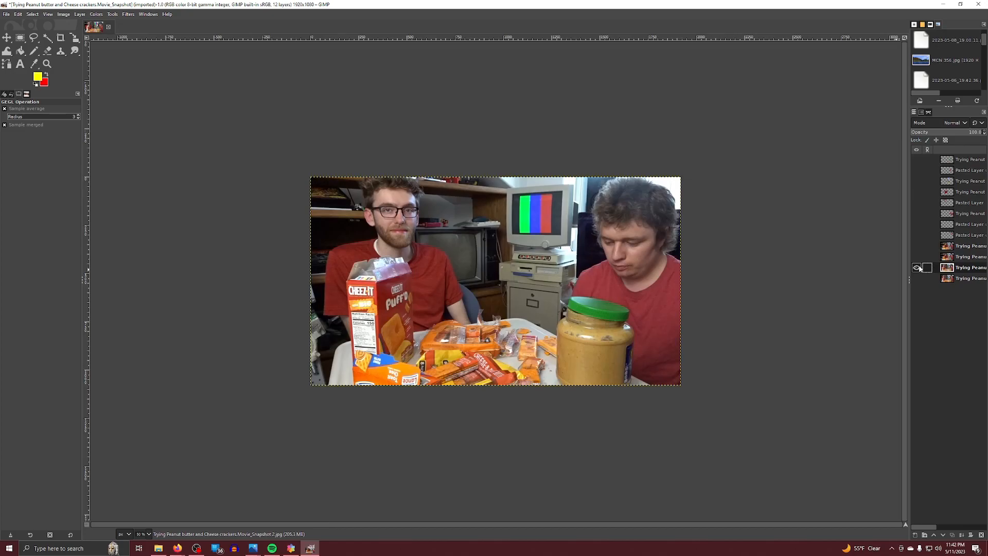
pyautogui.click(917, 267)
pyautogui.click(916, 278)
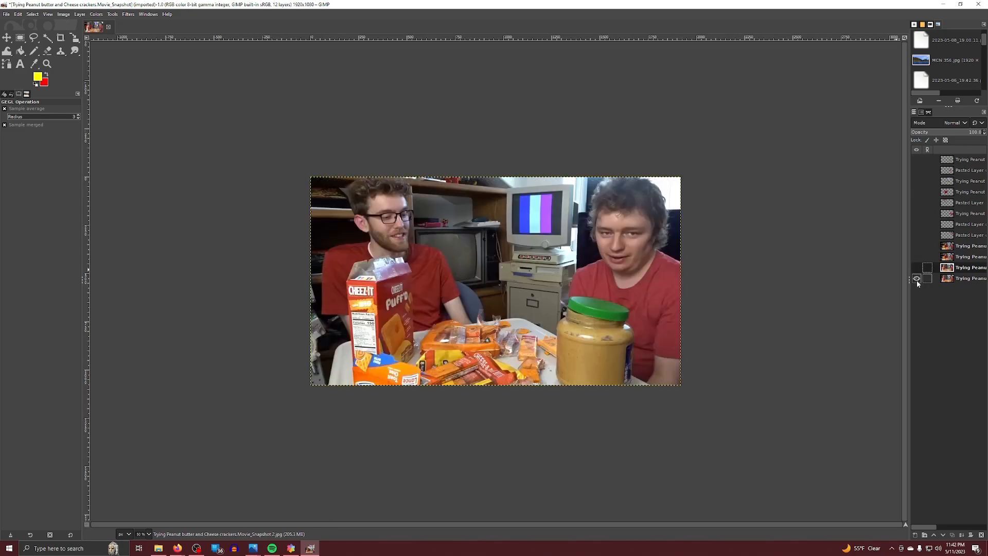
pyautogui.click(917, 278)
pyautogui.click(917, 258)
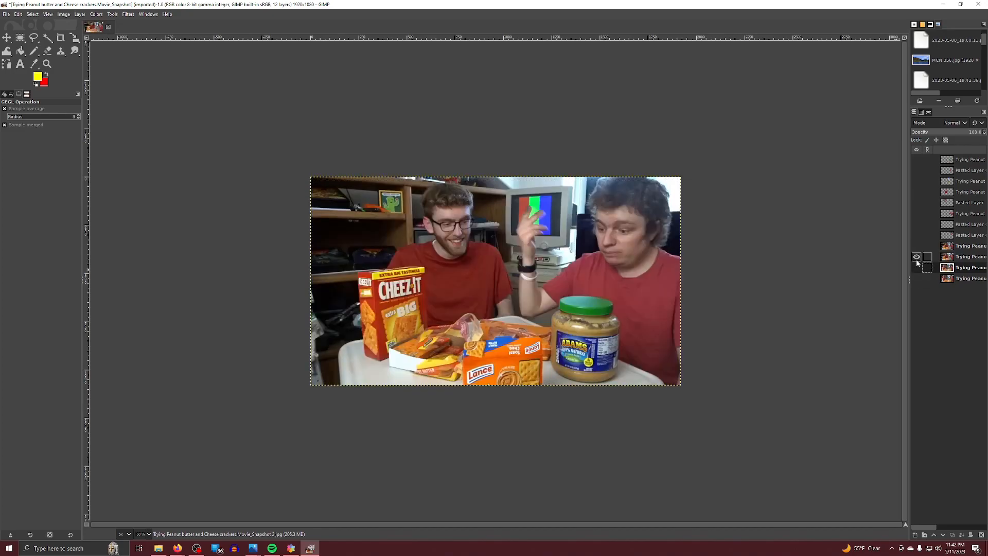
# Reveal the next six layers above the base snapshot one by one, up to the fourth layer from the top, toggling the first for comparison.
pyautogui.click(917, 246)
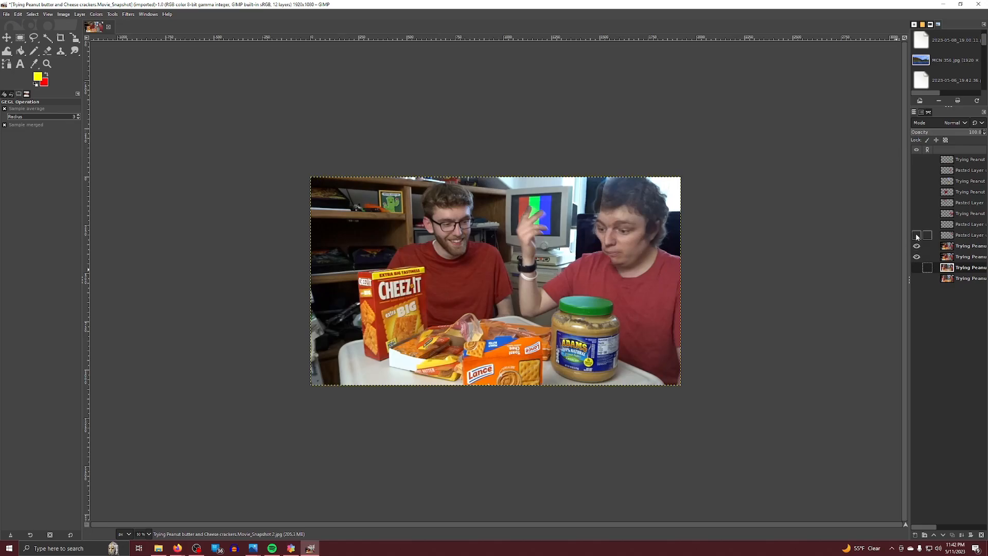
pyautogui.click(917, 246)
pyautogui.click(917, 246)
pyautogui.click(917, 238)
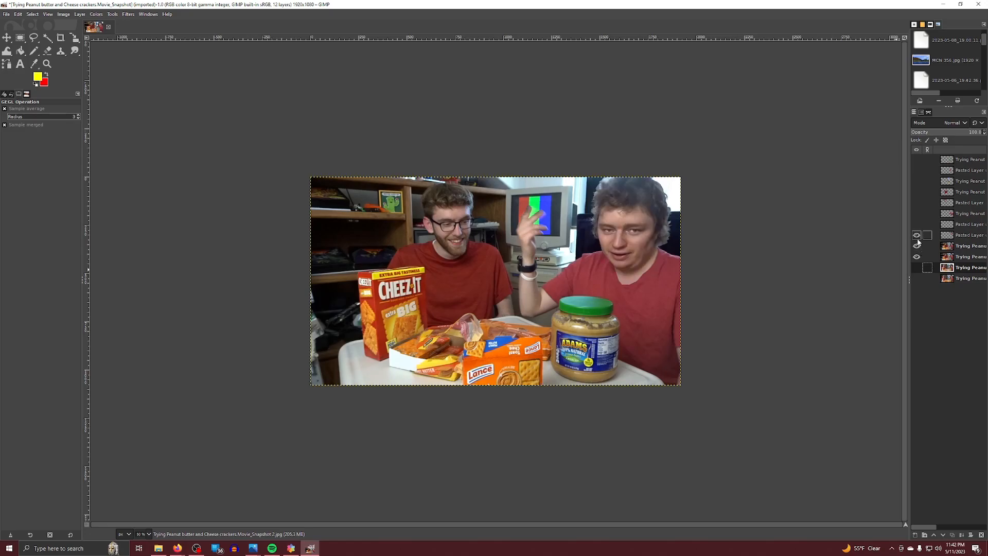
pyautogui.click(918, 224)
pyautogui.click(917, 214)
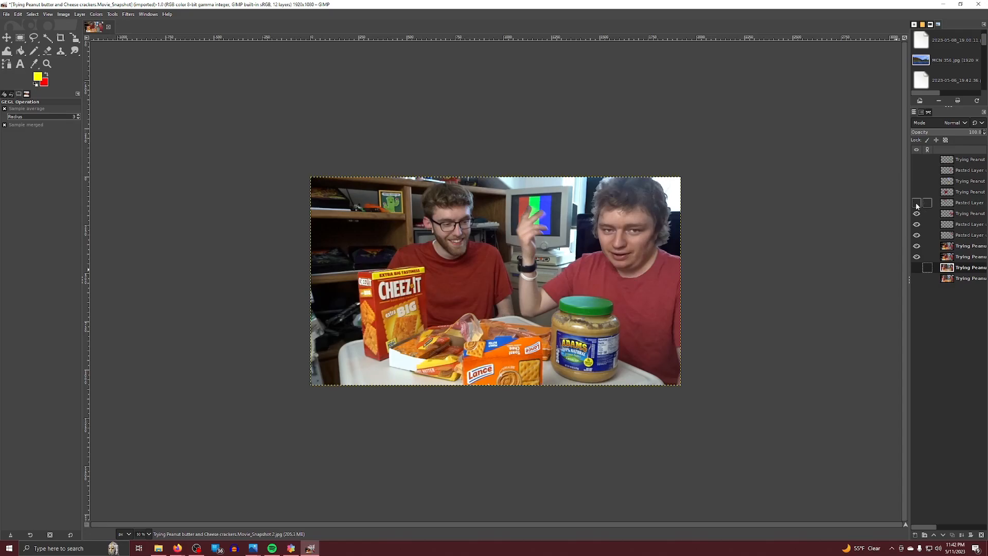
pyautogui.click(917, 203)
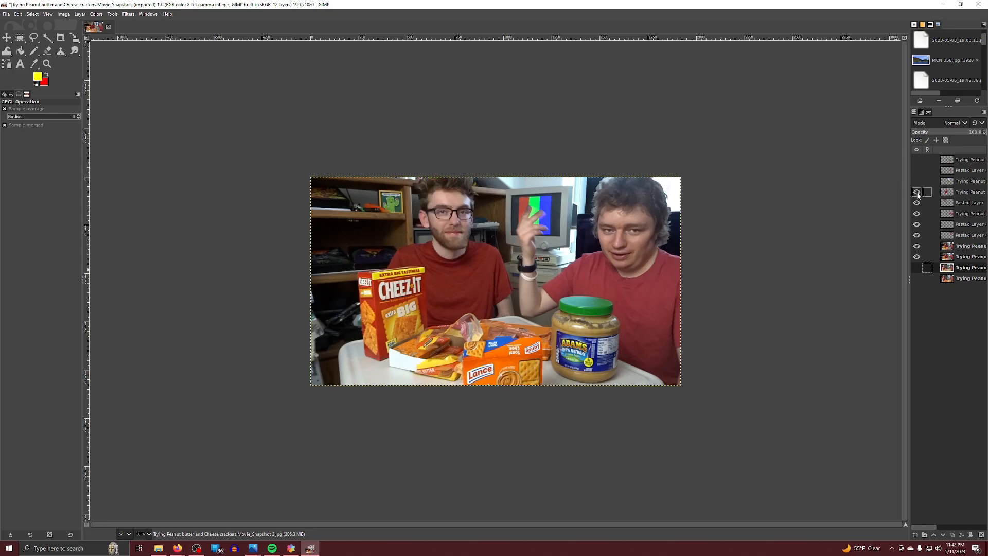
# Make the top three layers visible one by one, and toggle the first and third layers to compare their effect.
pyautogui.click(917, 182)
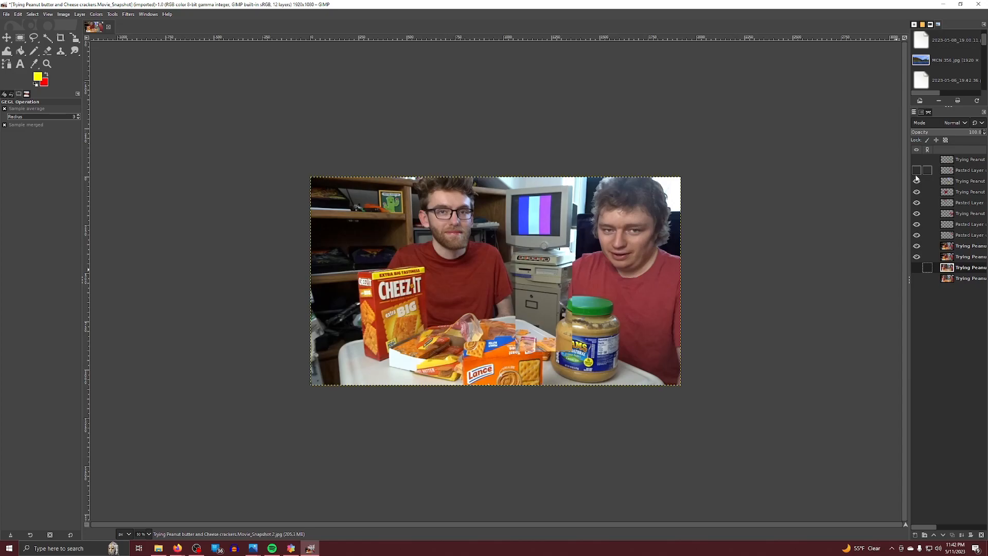
pyautogui.click(916, 173)
pyautogui.click(917, 159)
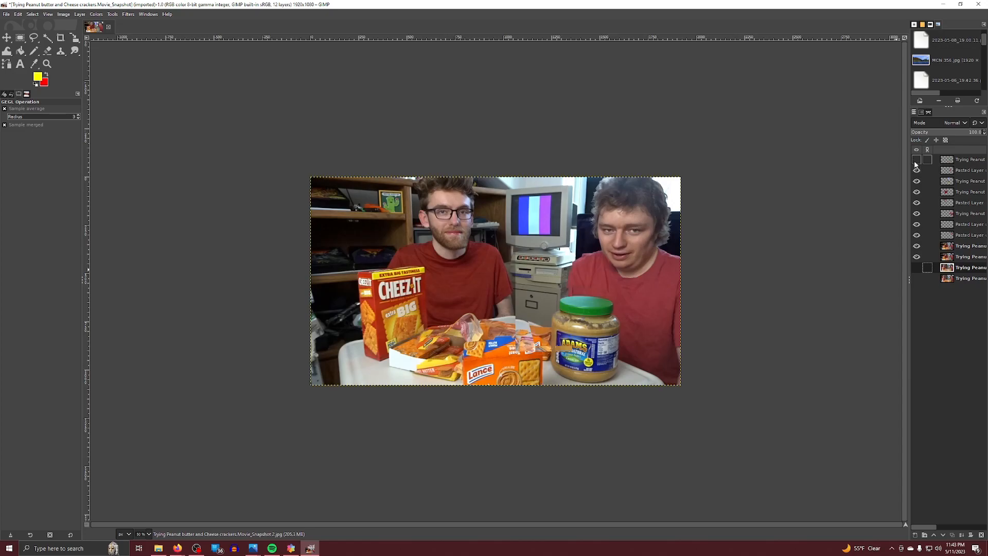
pyautogui.click(916, 164)
pyautogui.click(916, 164)
pyautogui.click(917, 181)
pyautogui.click(917, 181)
# Switch to Pinnacle Studio, maximize its window on this screen and place the playhead at the start of the timeline.
pyautogui.moveTo(987, 395); pyautogui.dragTo(685, 259)
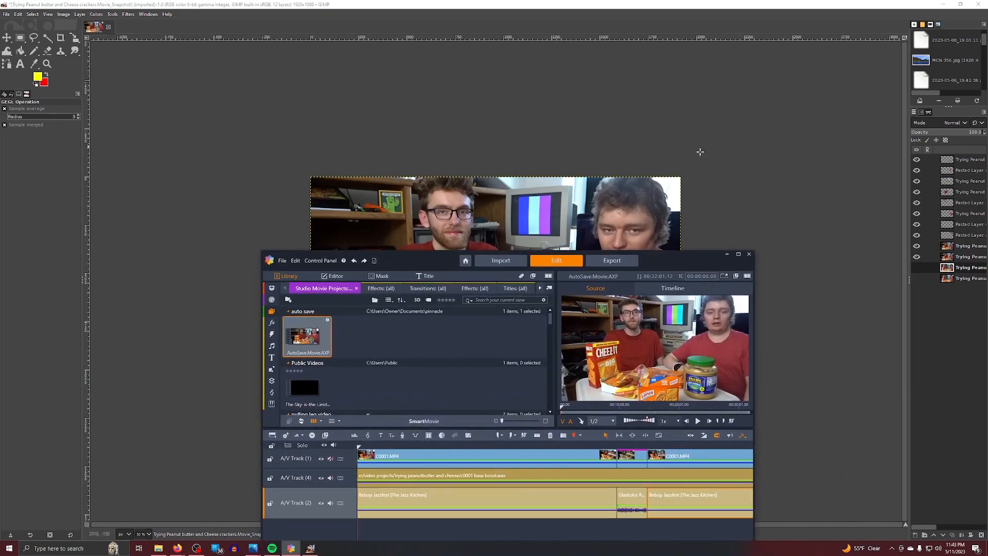
pyautogui.click(739, 255)
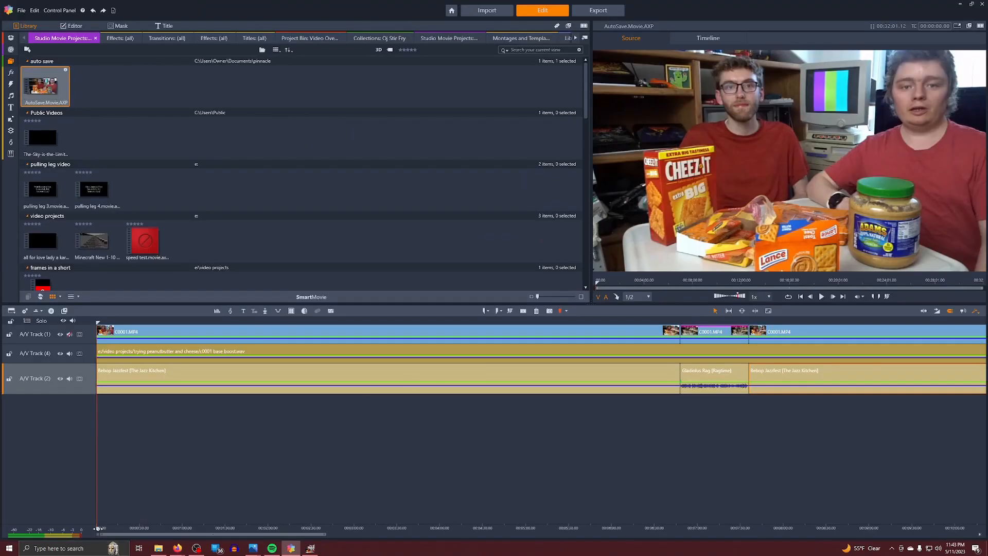
pyautogui.moveTo(99, 528); pyautogui.dragTo(94, 527)
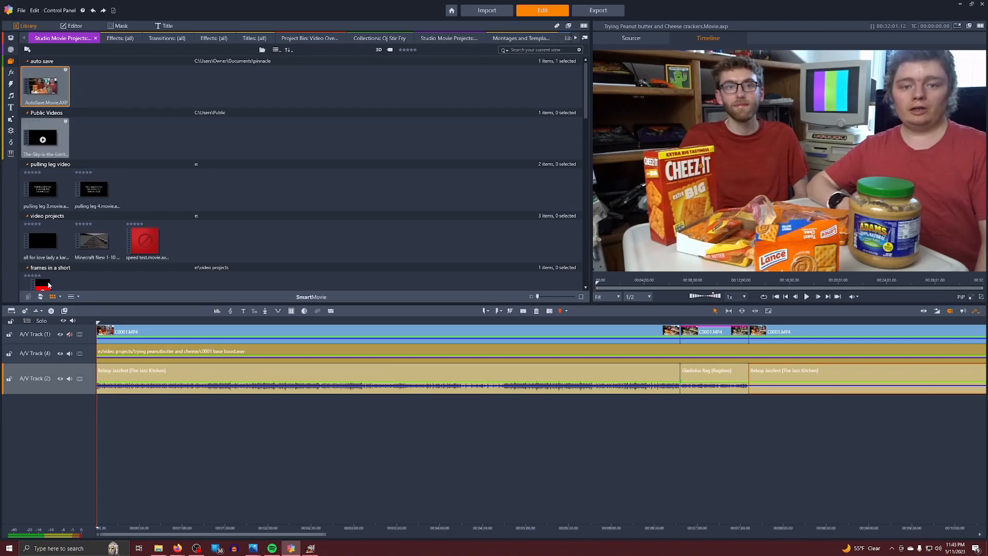
# View the Snapshots folder in File Explorer, refresh its contents and return to Pinnacle Studio.
pyautogui.click(158, 549)
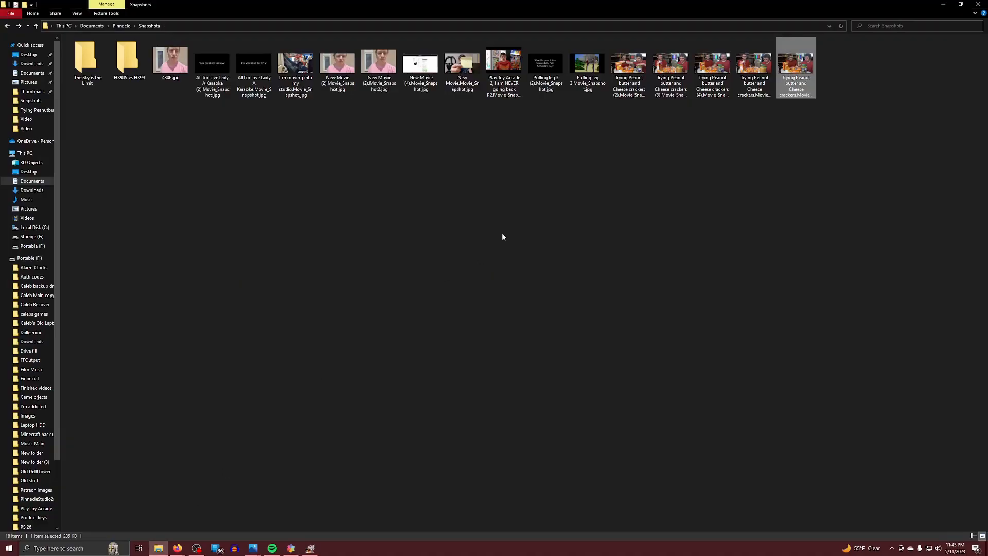
pyautogui.rightClick(281, 145)
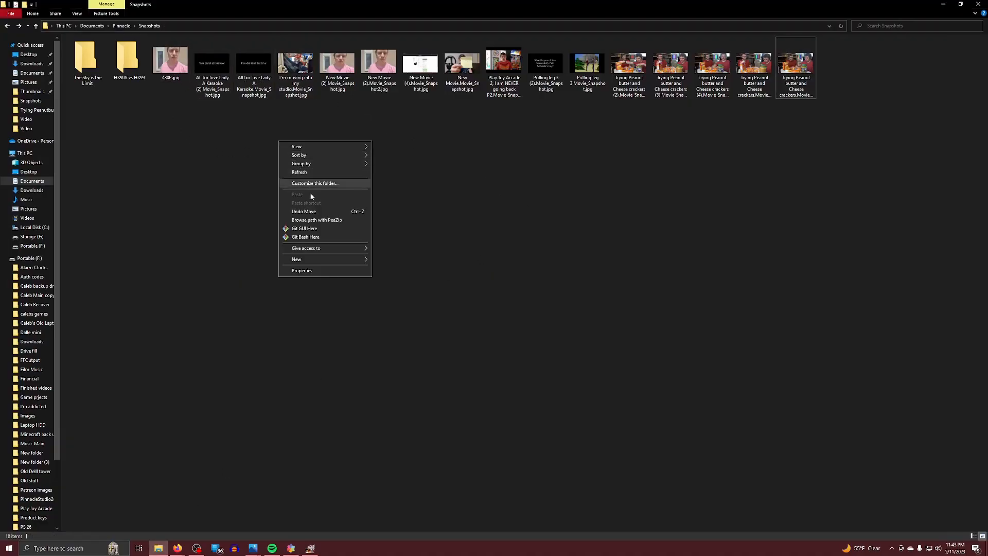
pyautogui.click(317, 173)
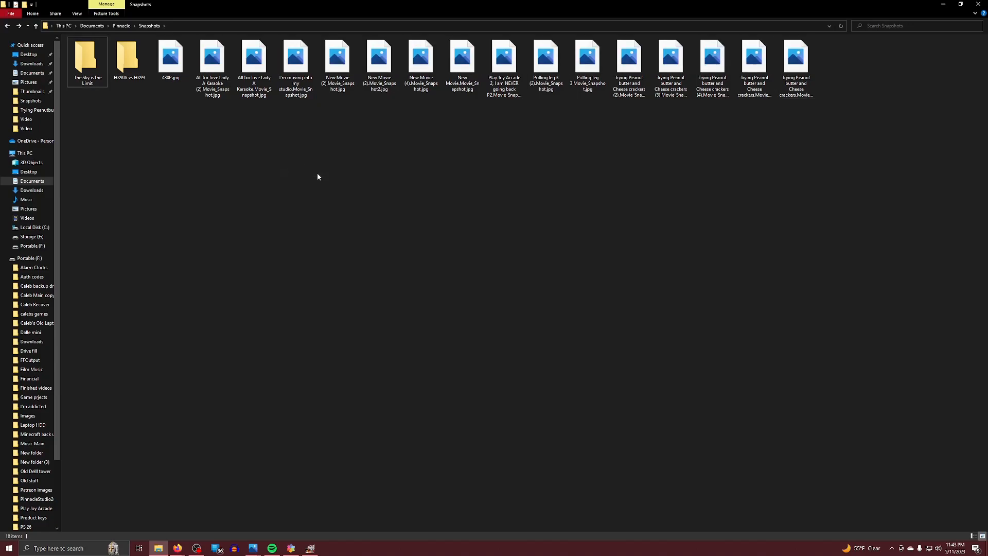
pyautogui.click(158, 548)
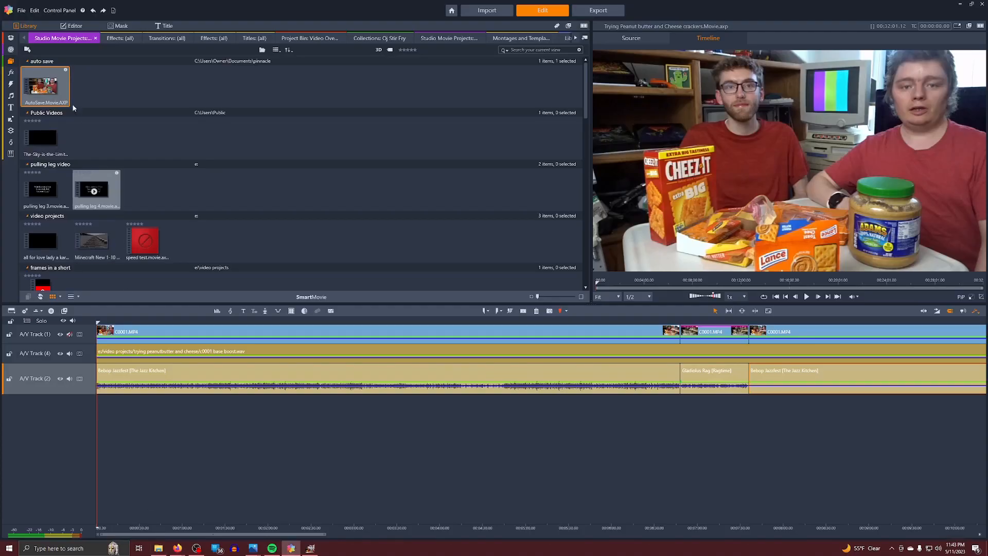
# Show AutoSave.Movie.AXP in its folder in File Explorer, and minimize that folder window to return to the video project.
pyautogui.rightClick(53, 82)
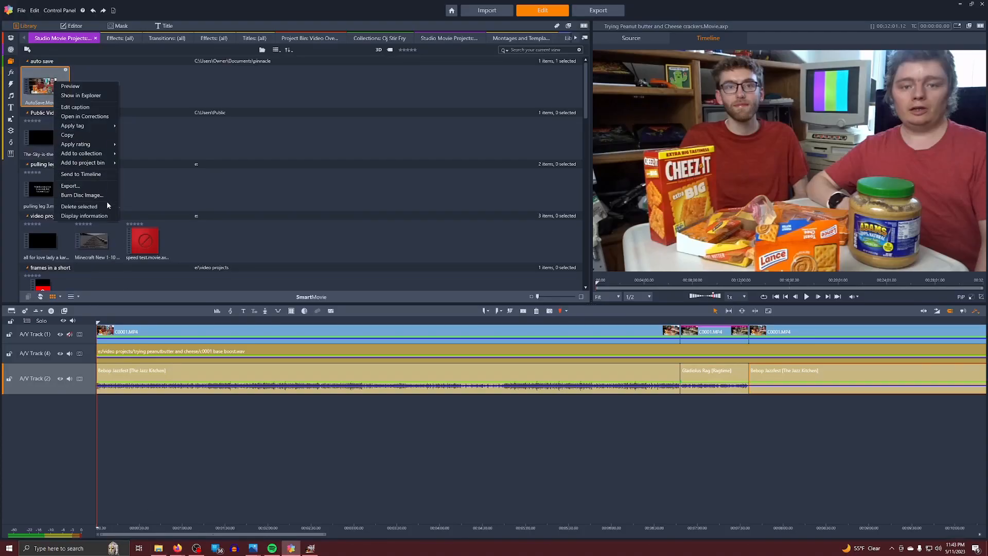
pyautogui.click(93, 95)
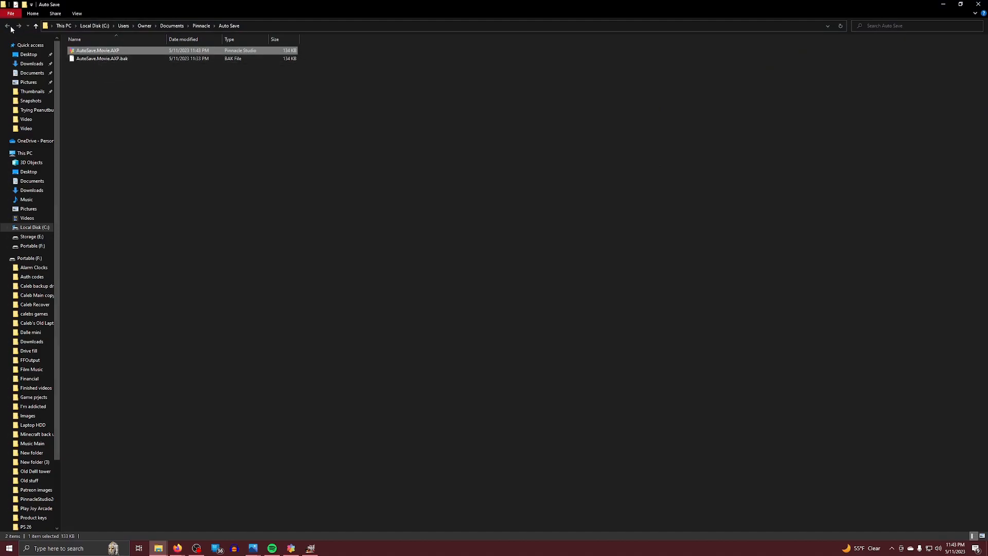
pyautogui.click(943, 4)
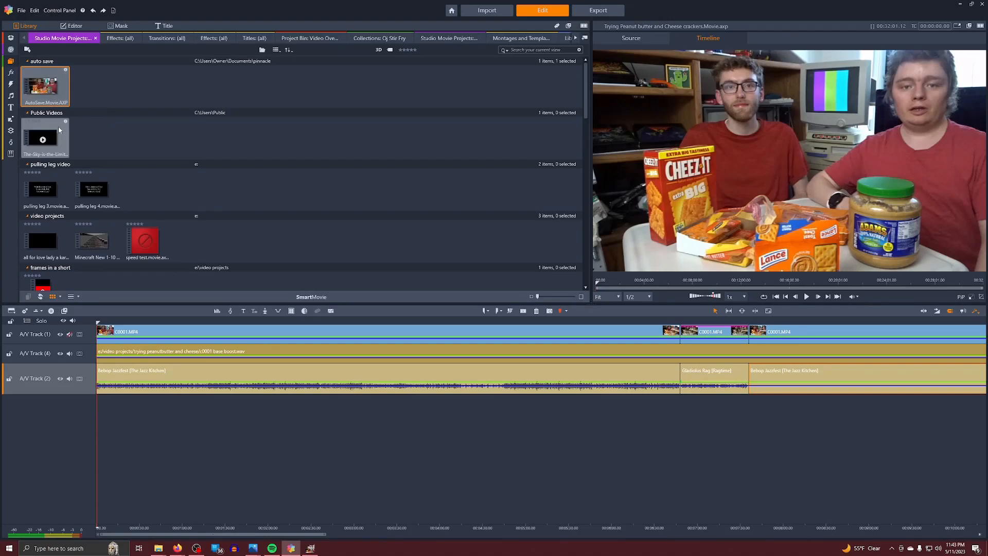
# Delete AutoSave.Movie.AXP from the library only, keeping its files on the hard drive.
pyautogui.rightClick(52, 105)
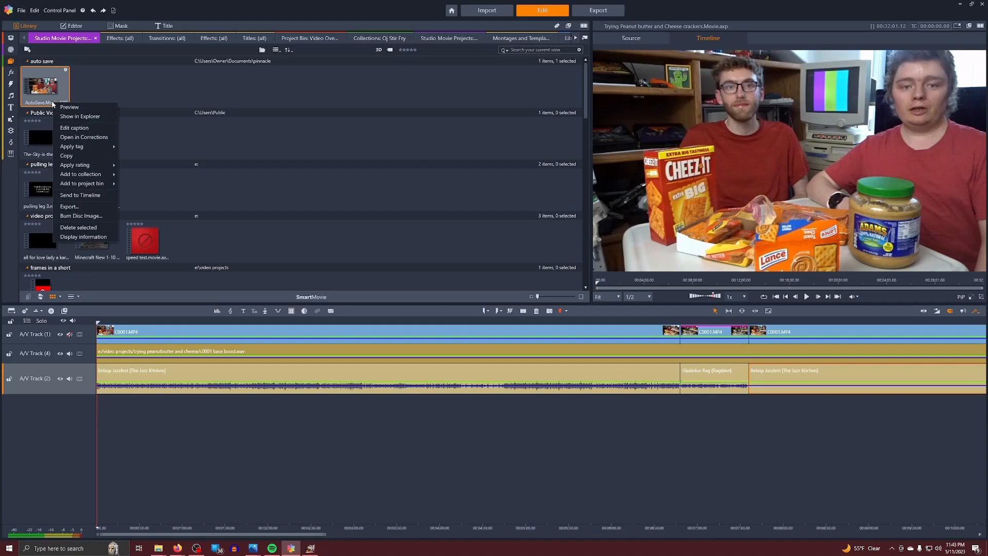
pyautogui.moveTo(94, 170)
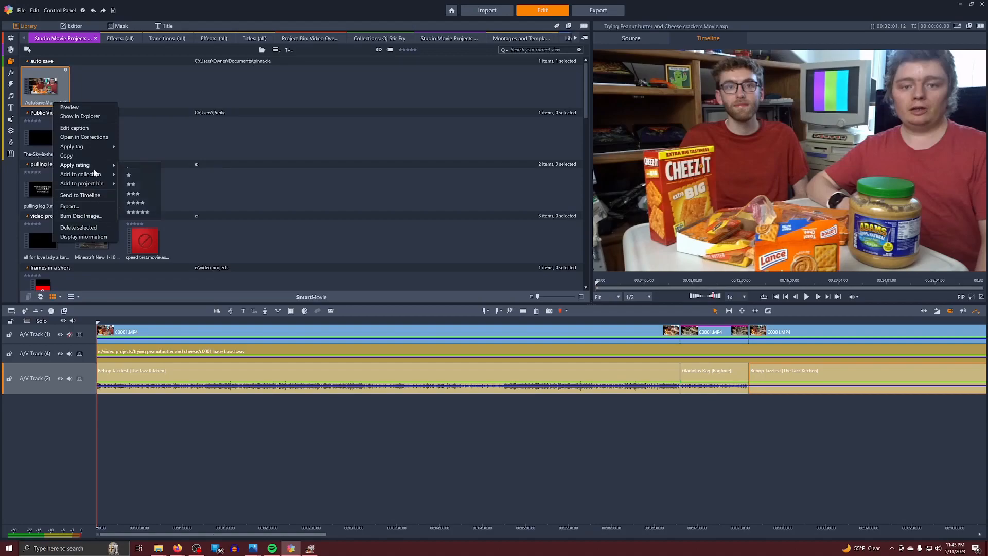
pyautogui.click(96, 227)
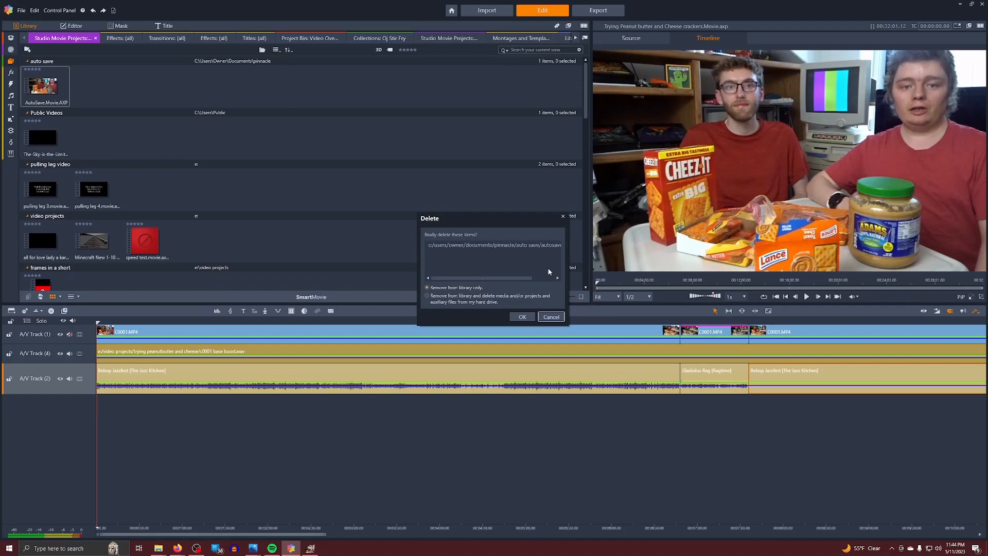
pyautogui.click(523, 317)
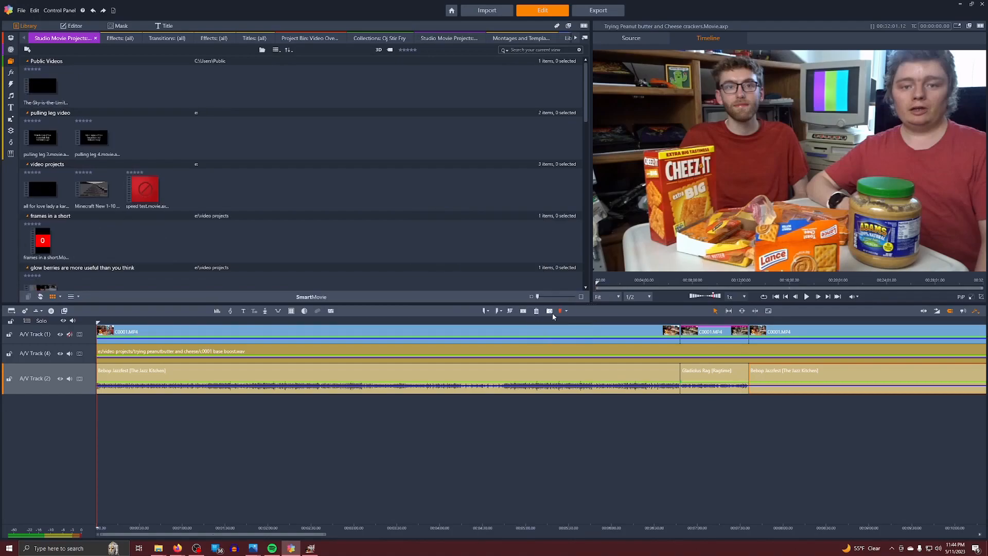
# Take a snapshot of the current timeline frame and preview the new Trying Peanut butter and Cheese crackers (5) image from the Snapshots folder.
pyautogui.click(551, 311)
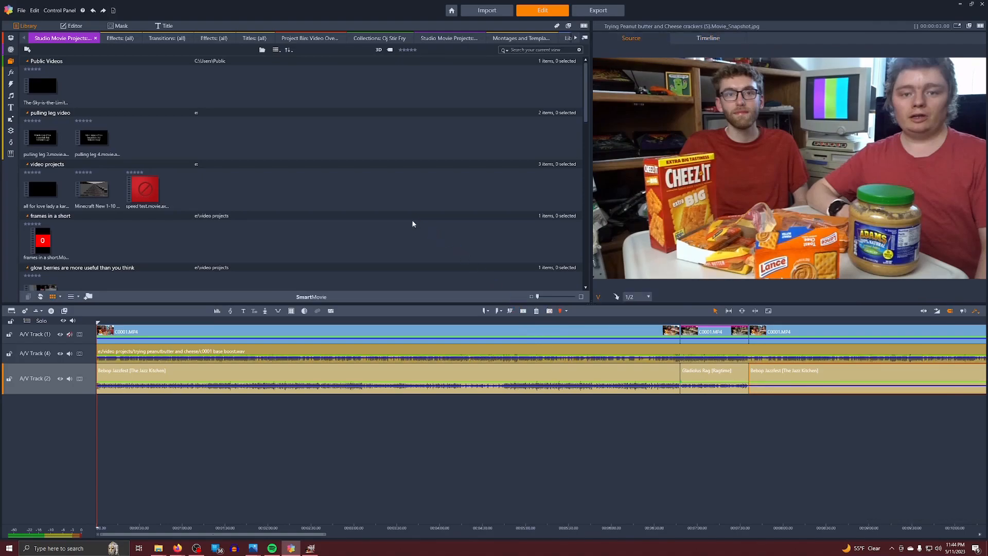
pyautogui.moveTo(159, 548)
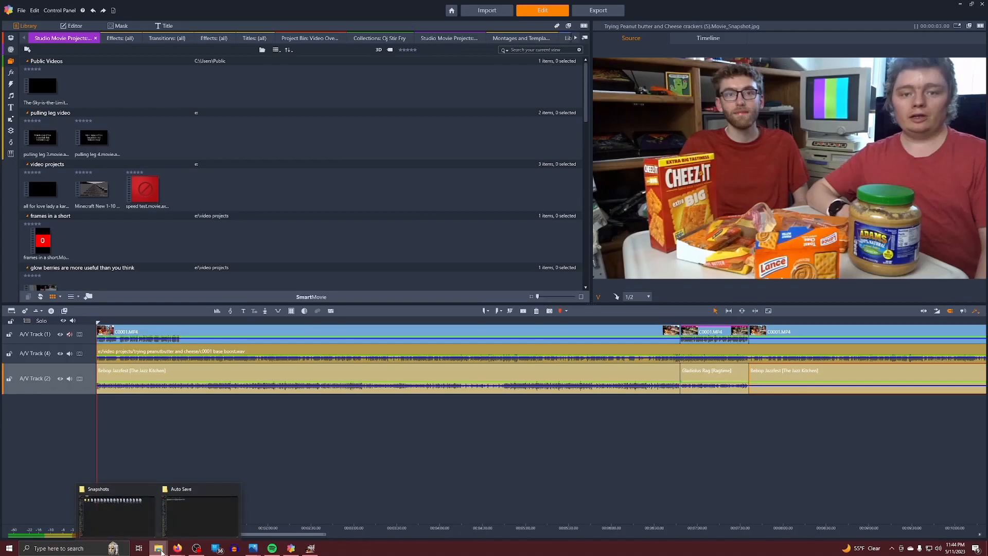
pyautogui.click(117, 521)
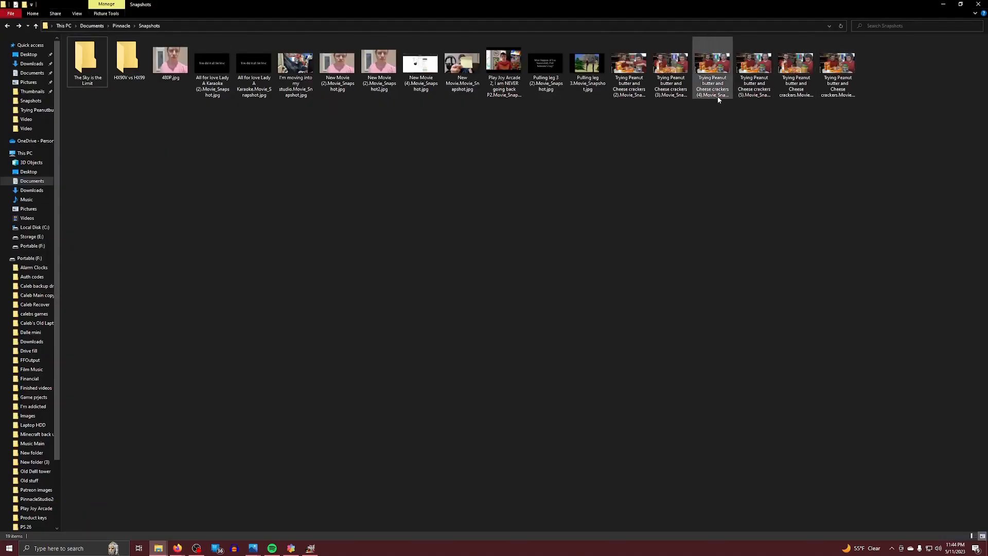
pyautogui.doubleClick(751, 91)
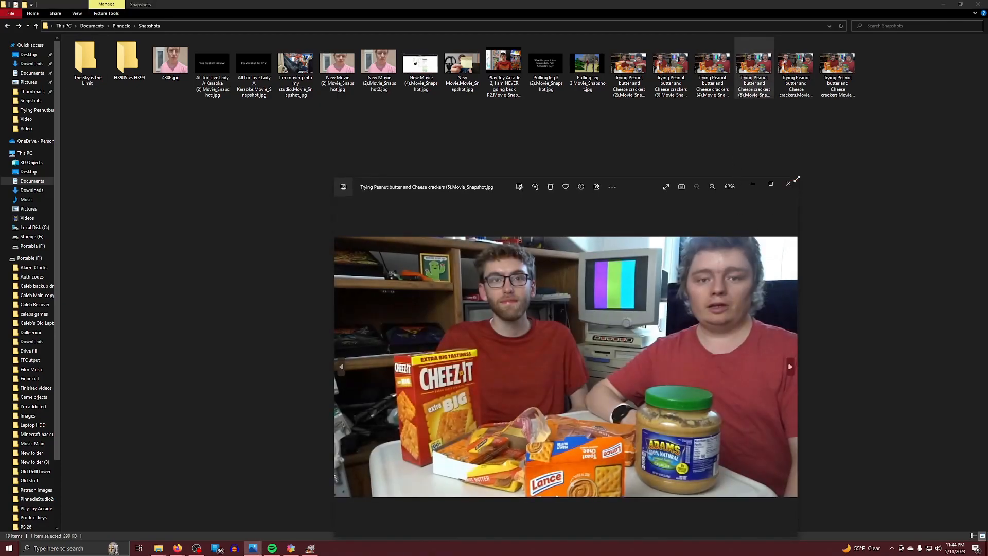
pyautogui.click(789, 184)
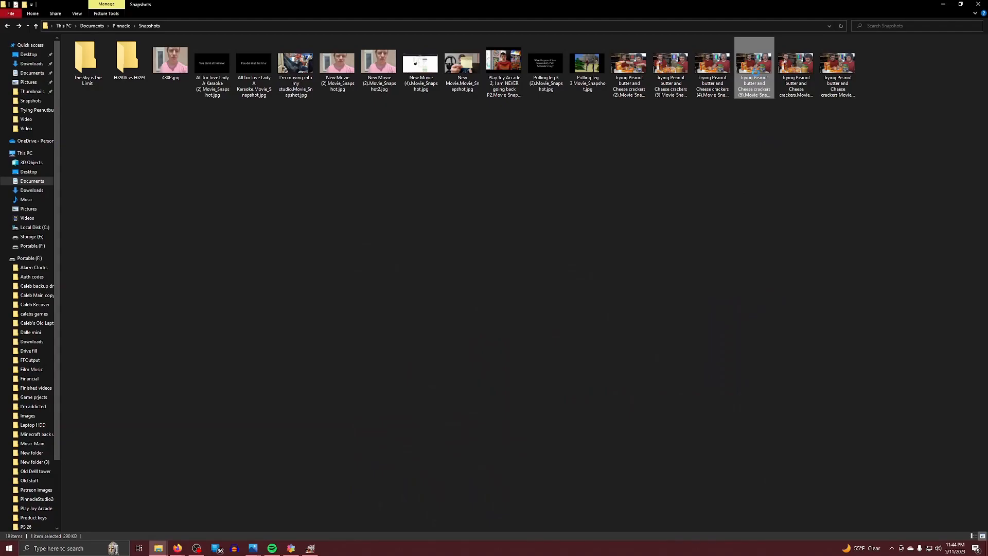
# Open the Trying Peanut butter and Cheese crackers (5) snapshot in GIMP and switch to it.
pyautogui.rightClick(756, 75)
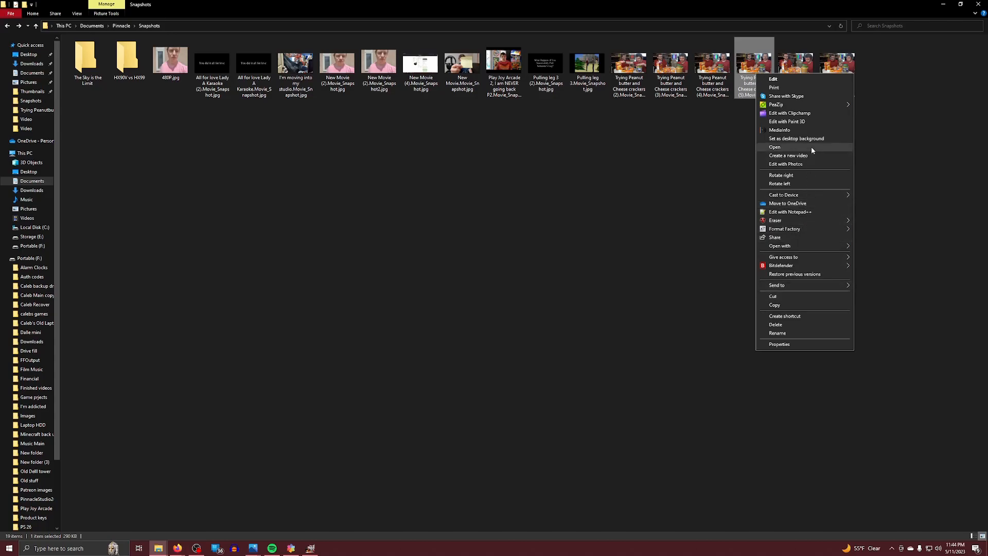
pyautogui.moveTo(831, 247)
pyautogui.click(875, 255)
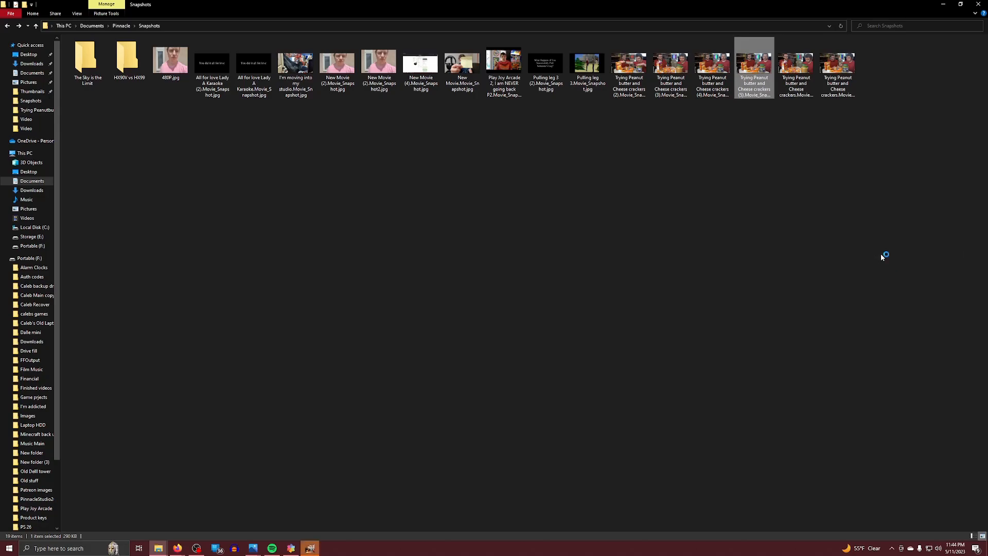
pyautogui.click(311, 548)
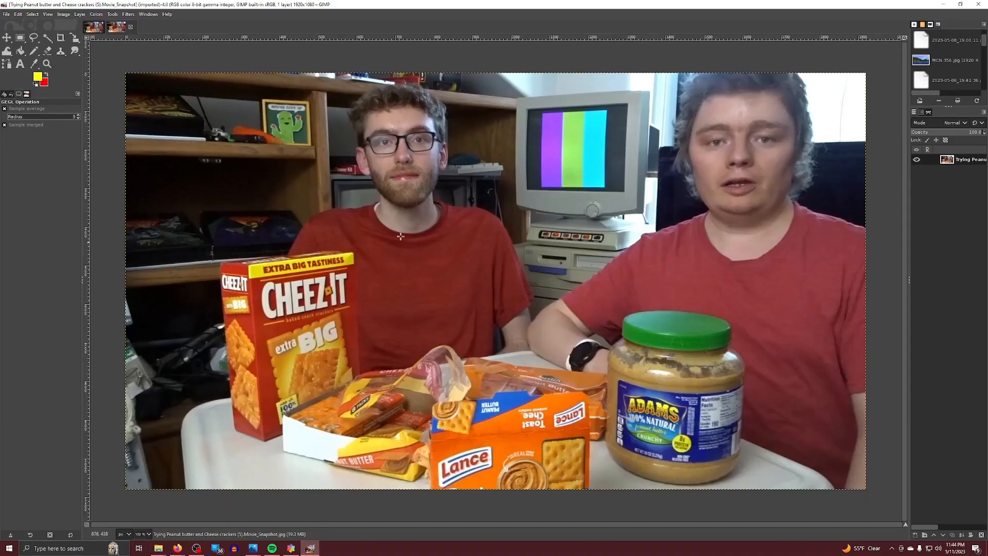
# Try pulling the right-hand man's upper lip down with Warp Transform in Move pixels mode, and undo the stroke.
pyautogui.scroll(4, 795, 178)
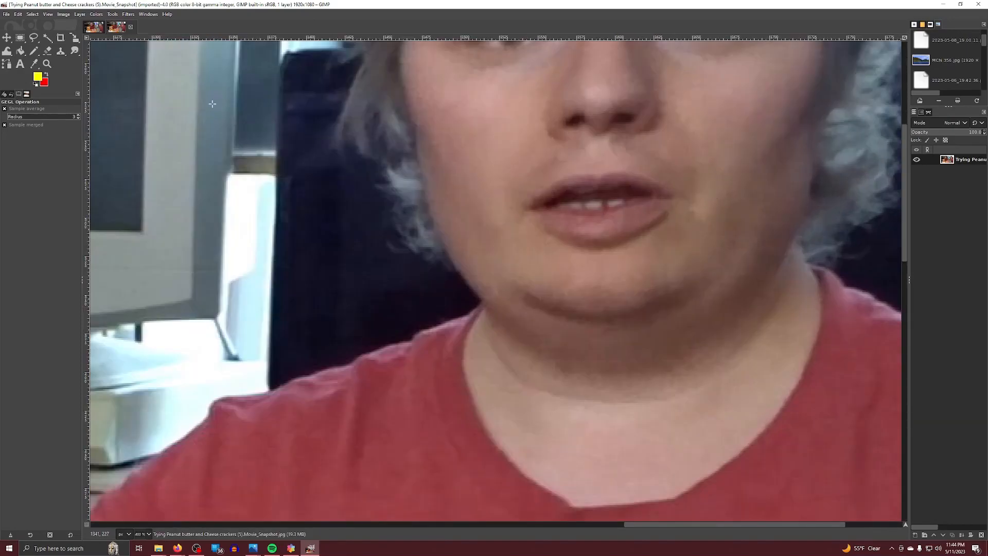
pyautogui.click(6, 51)
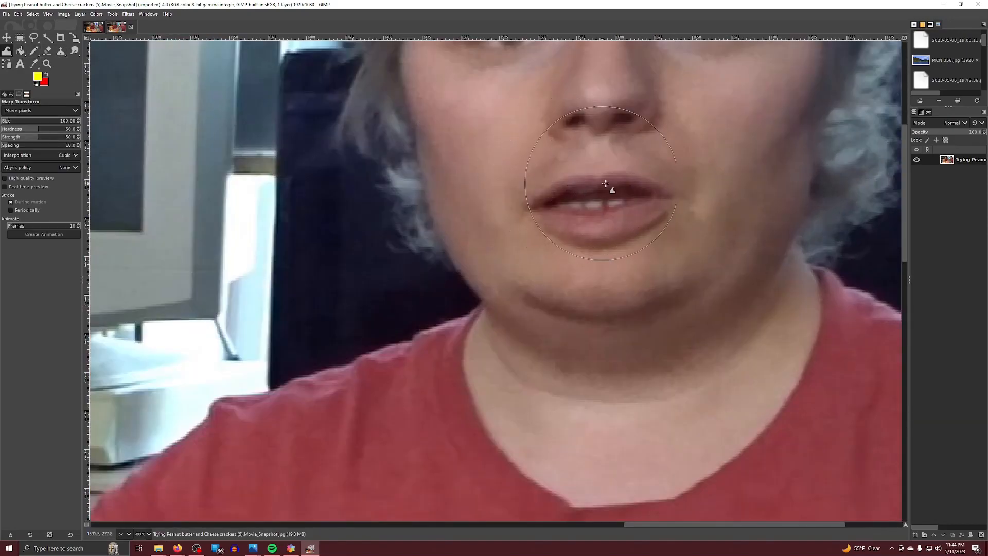
pyautogui.moveTo(599, 184)
pyautogui.mouseDown()
pyautogui.moveTo(598, 229)
pyautogui.moveTo(597, 209)
pyautogui.mouseUp()
pyautogui.hotkey('ctrl', 'z')
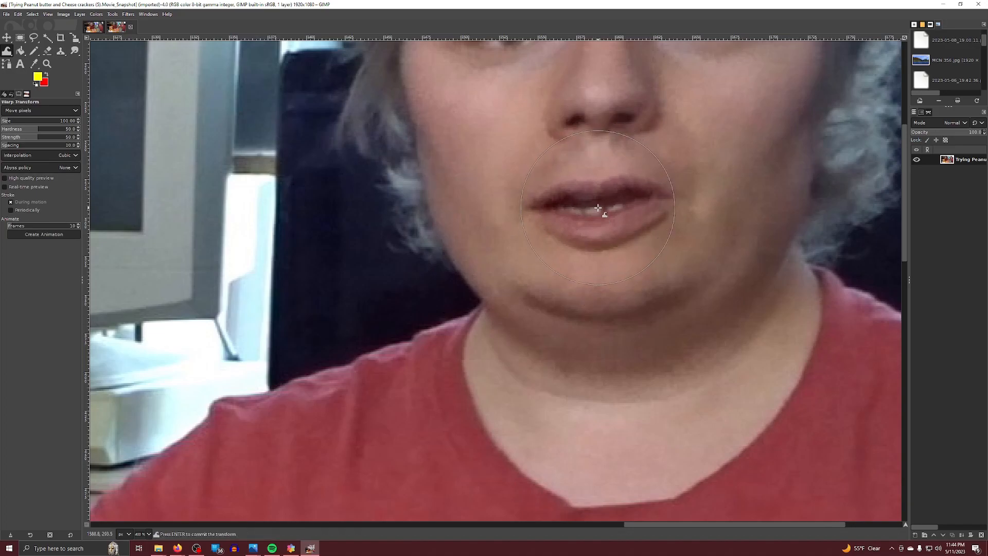
# Set the warp size to 50, try moving pixels around the right-hand man's mouth, and undo the strokes.
pyautogui.click(64, 122)
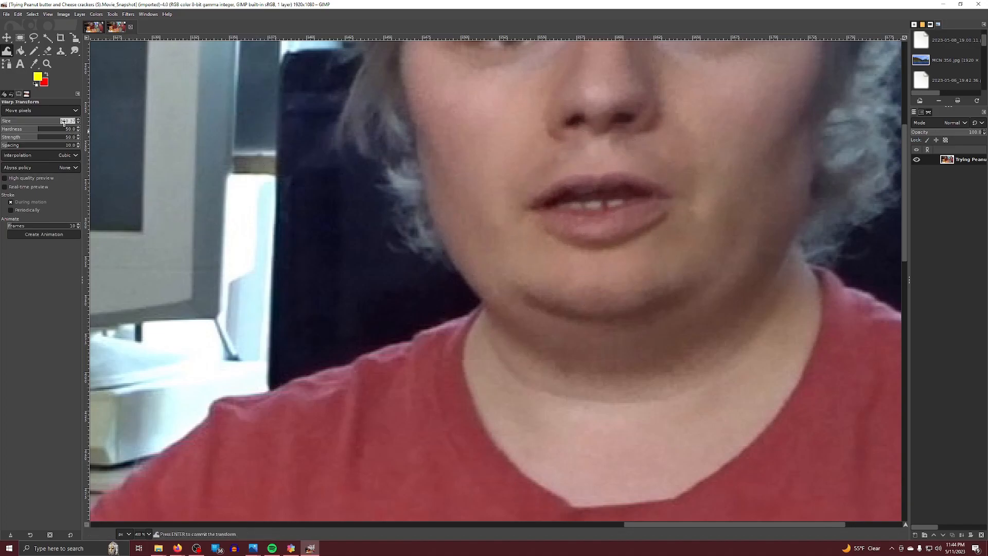
pyautogui.write('50')
pyautogui.press('Return')
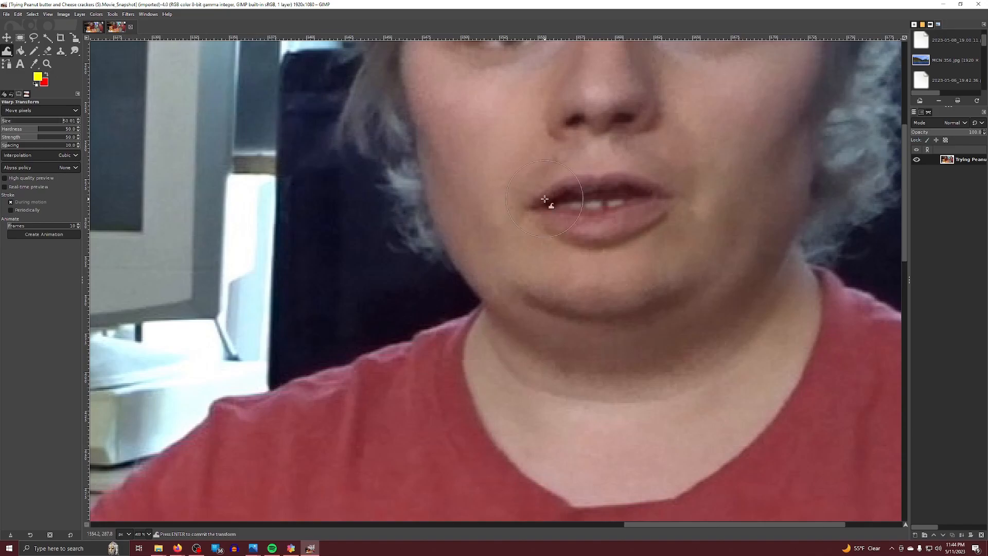
pyautogui.moveTo(571, 206)
pyautogui.mouseDown()
pyautogui.moveTo(596, 233)
pyautogui.moveTo(573, 206)
pyautogui.mouseUp()
pyautogui.hotkey('ctrl', 'z')
pyautogui.hotkey('ctrl', 'z')
pyautogui.hotkey('ctrl', 'z')
pyautogui.hotkey('ctrl', 'z')
pyautogui.hotkey('ctrl', 'z')
# Try narrowing the right-hand man's mouth opening with the warp's Shrink area mode and commit the transform.
pyautogui.click(61, 111)
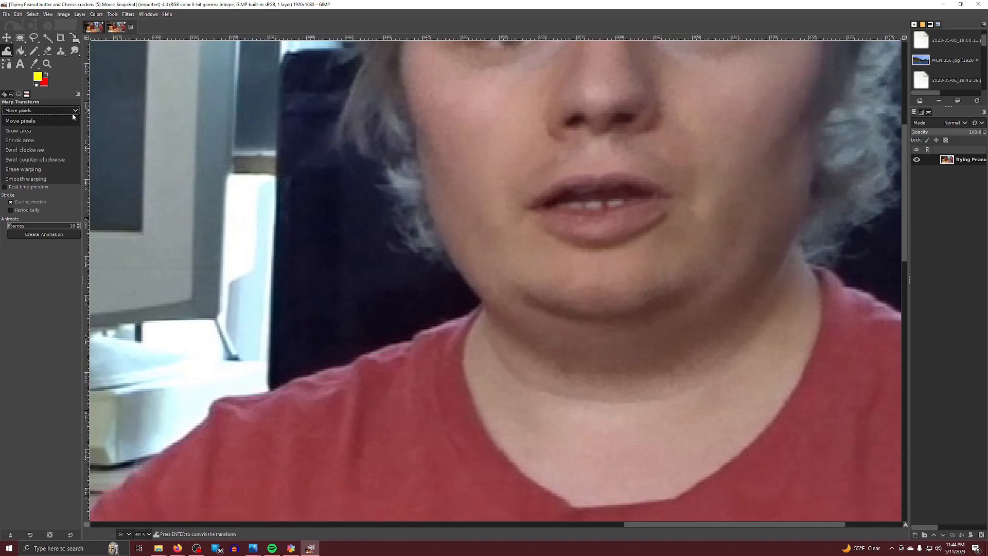
pyautogui.click(41, 141)
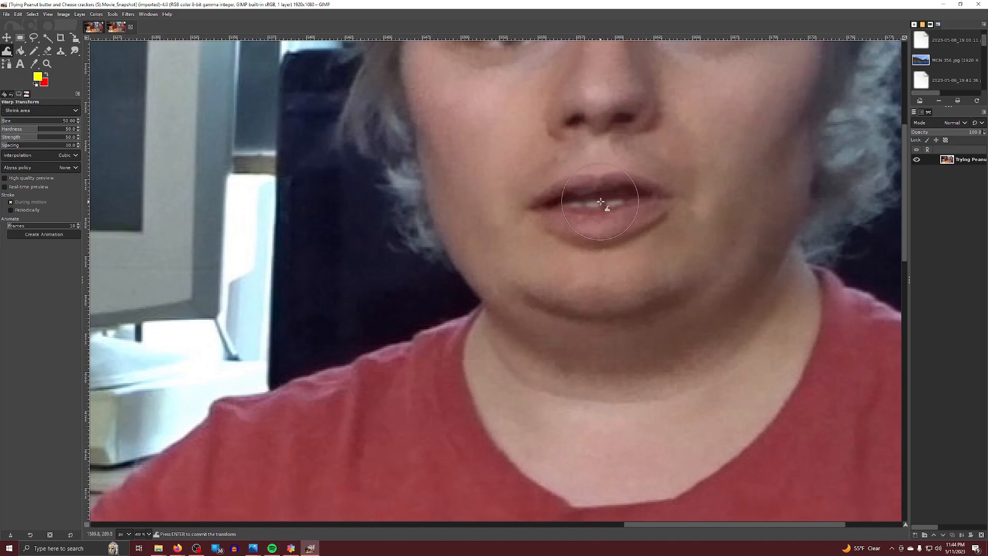
pyautogui.moveTo(642, 194)
pyautogui.mouseDown()
pyautogui.moveTo(557, 199)
pyautogui.moveTo(621, 200)
pyautogui.moveTo(568, 202)
pyautogui.moveTo(600, 202)
pyautogui.mouseUp()
pyautogui.scroll(-4, 654, 200)
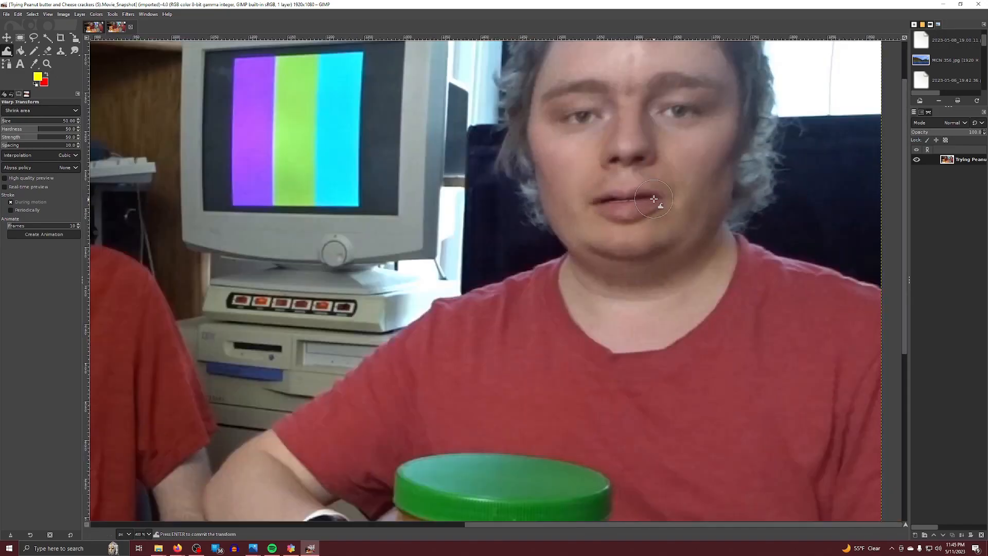
pyautogui.press('Return')
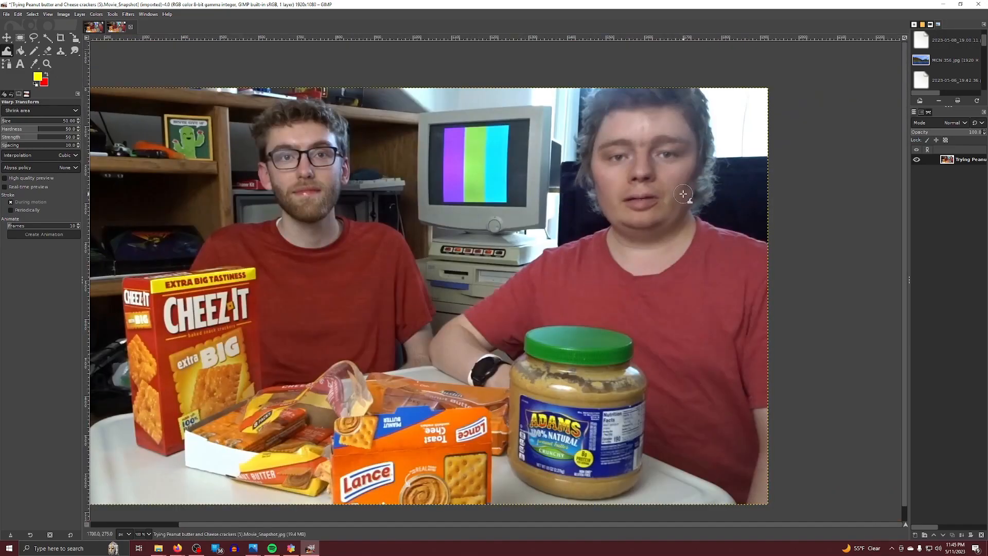
# Try Shrink area once on the mouth, and reshape both lips with several Move pixels warp strokes.
pyautogui.scroll(5, 653, 203)
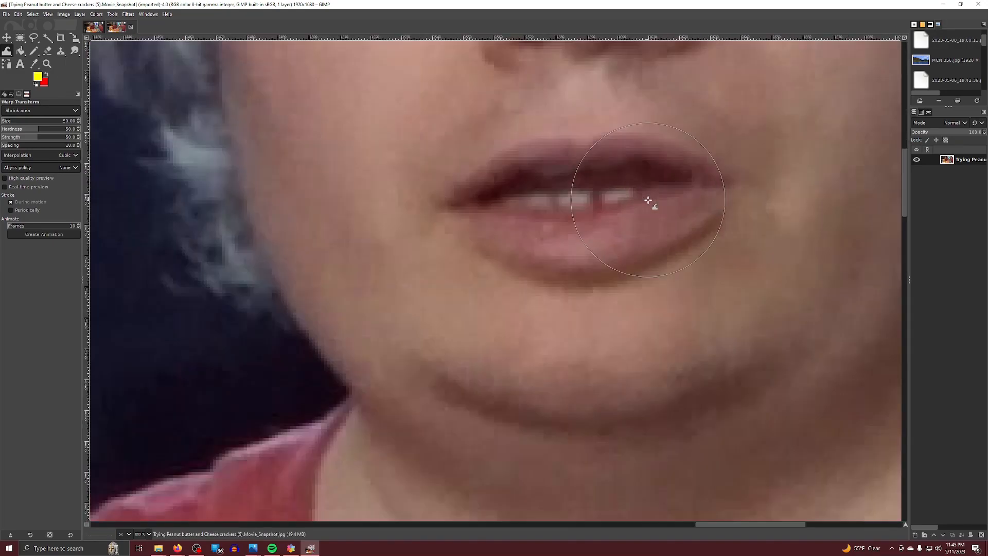
pyautogui.click(528, 186)
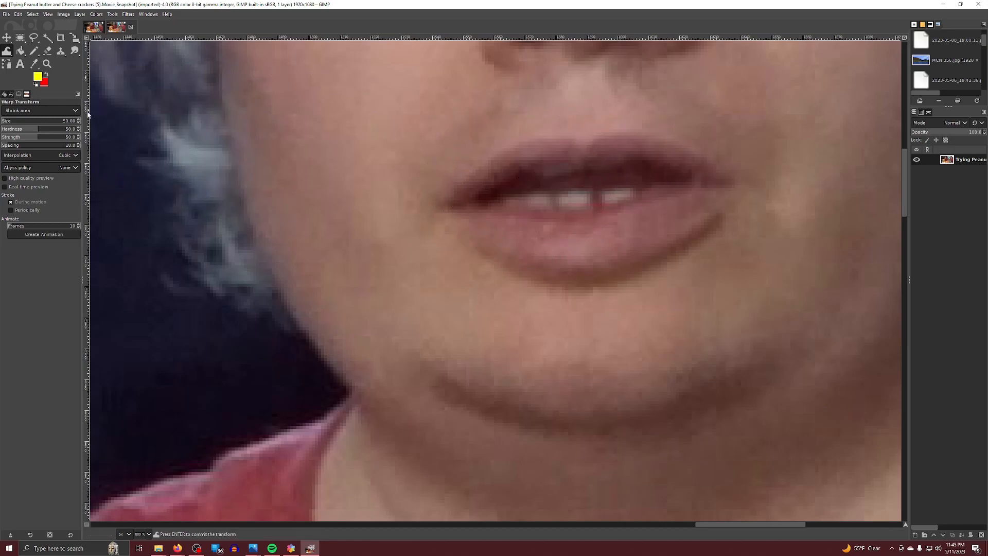
pyautogui.click(66, 110)
pyautogui.click(21, 121)
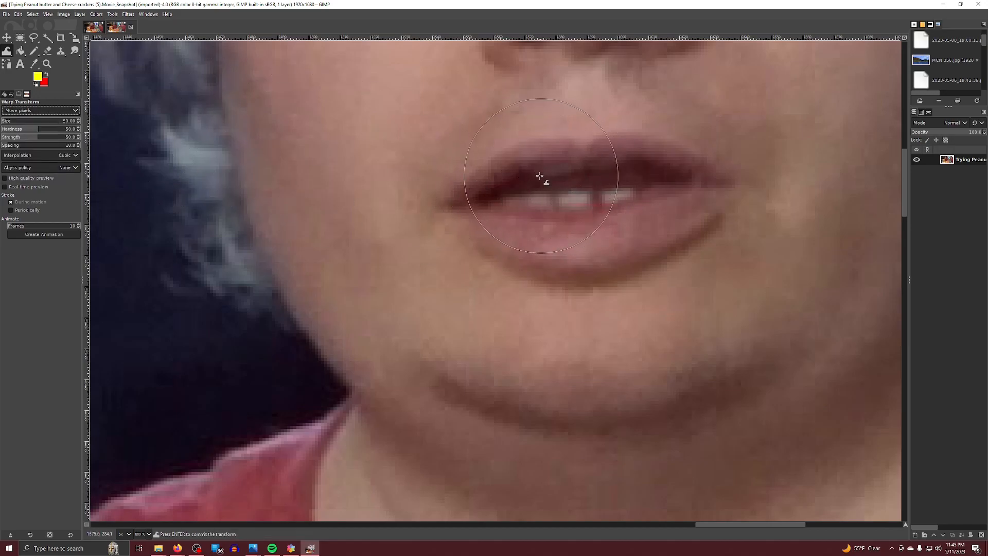
pyautogui.moveTo(540, 177); pyautogui.dragTo(538, 192)
pyautogui.moveTo(608, 168)
pyautogui.mouseDown()
pyautogui.moveTo(620, 190)
pyautogui.moveTo(657, 186)
pyautogui.mouseUp()
pyautogui.moveTo(620, 219)
pyautogui.mouseDown()
pyautogui.moveTo(616, 194)
pyautogui.moveTo(571, 199)
pyautogui.mouseUp()
pyautogui.moveTo(512, 214); pyautogui.dragTo(509, 196)
pyautogui.moveTo(611, 174)
pyautogui.mouseDown()
pyautogui.moveTo(613, 192)
pyautogui.moveTo(653, 189)
pyautogui.moveTo(619, 198)
pyautogui.moveTo(649, 202)
pyautogui.moveTo(630, 199)
pyautogui.mouseUp()
pyautogui.moveTo(571, 161)
pyautogui.mouseDown()
pyautogui.moveTo(573, 179)
pyautogui.moveTo(532, 189)
pyautogui.mouseUp()
pyautogui.scroll(-7, 645, 178)
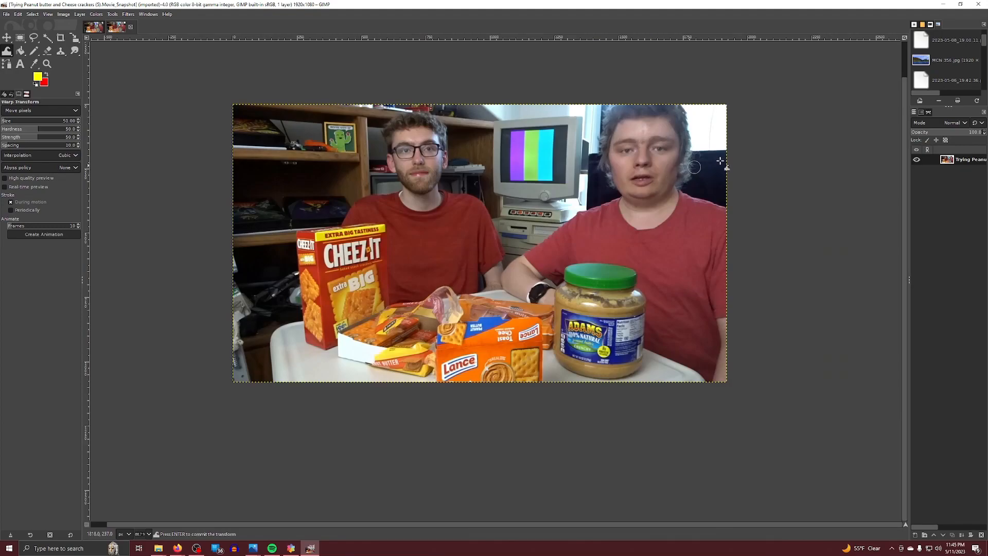
# In the layered thumbnail image, hide the lowest pasted layer and the snapshots below it, leaving only the bottom snapshot shown.
pyautogui.click(97, 27)
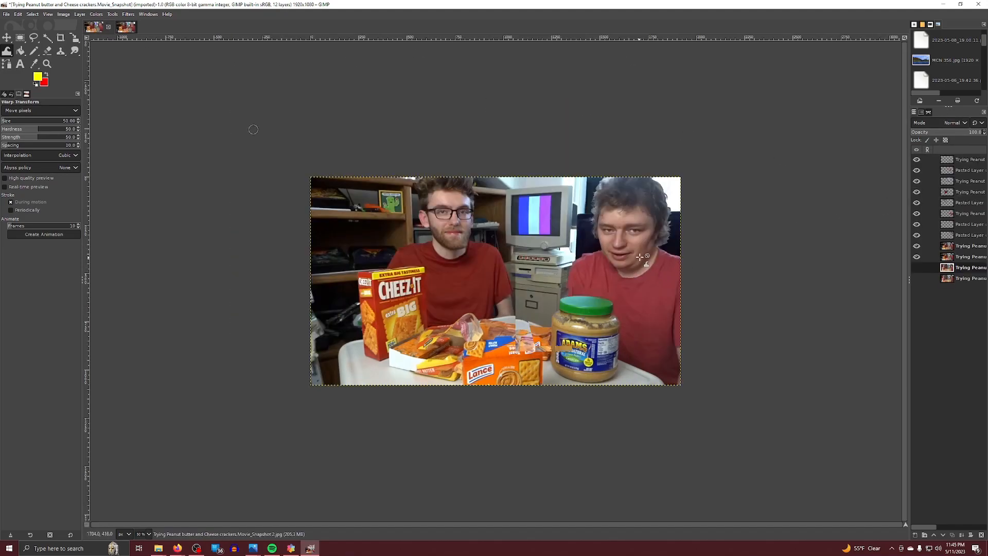
pyautogui.scroll(4, 638, 250)
pyautogui.scroll(2, 636, 247)
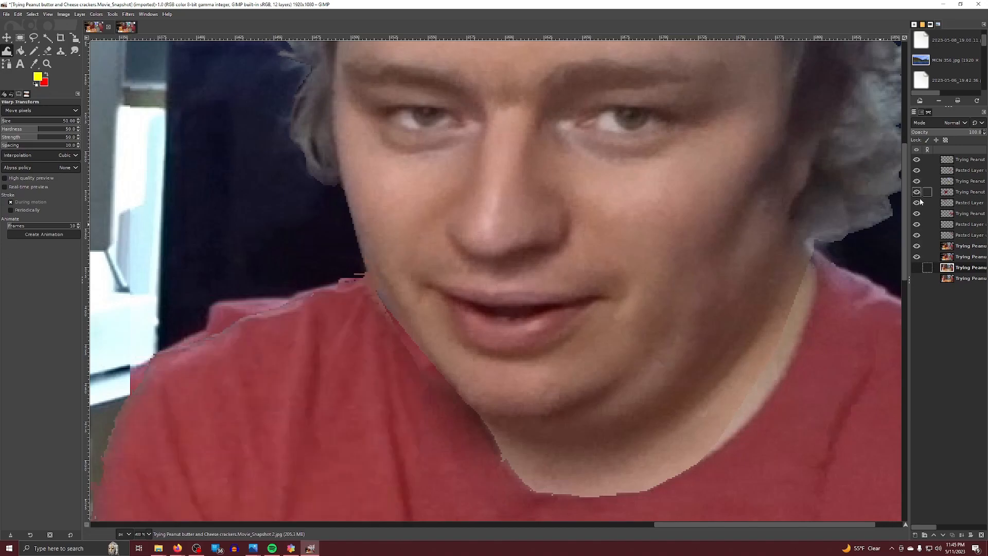
pyautogui.click(917, 235)
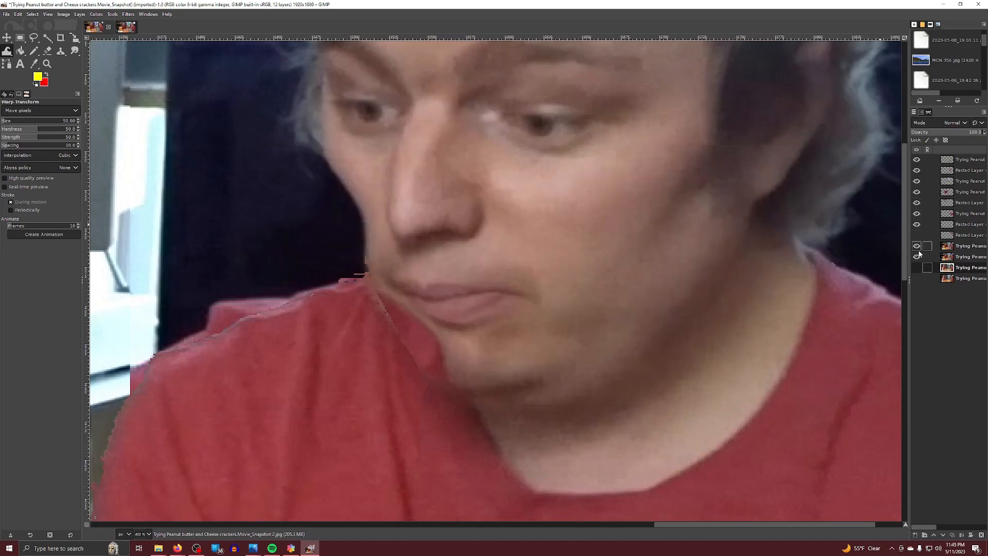
pyautogui.click(917, 247)
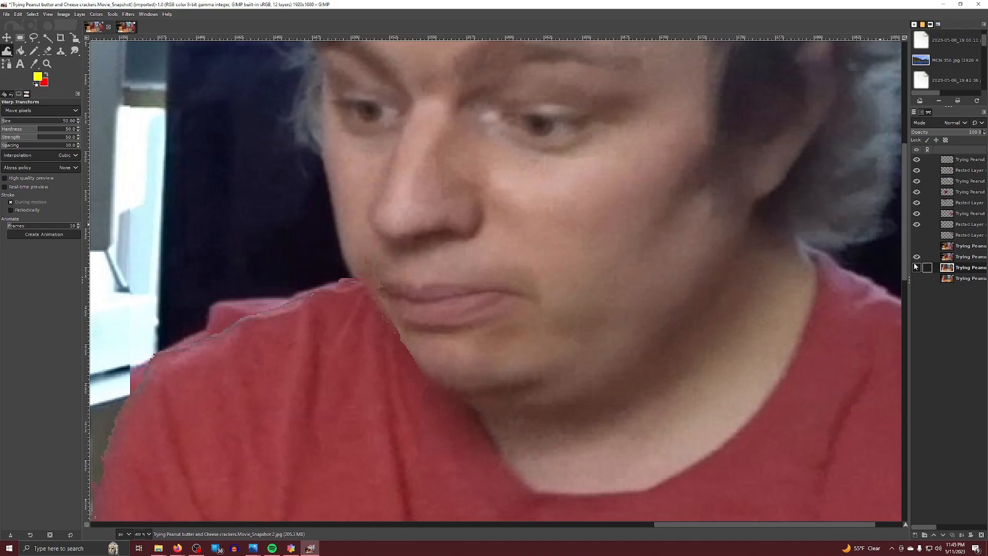
pyautogui.click(918, 257)
pyautogui.click(918, 268)
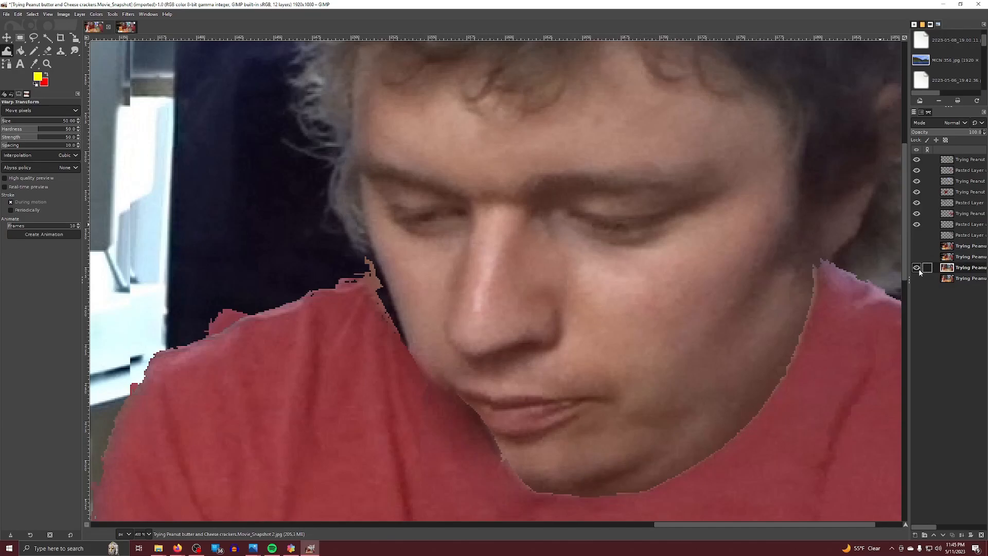
pyautogui.click(917, 268)
pyautogui.click(917, 279)
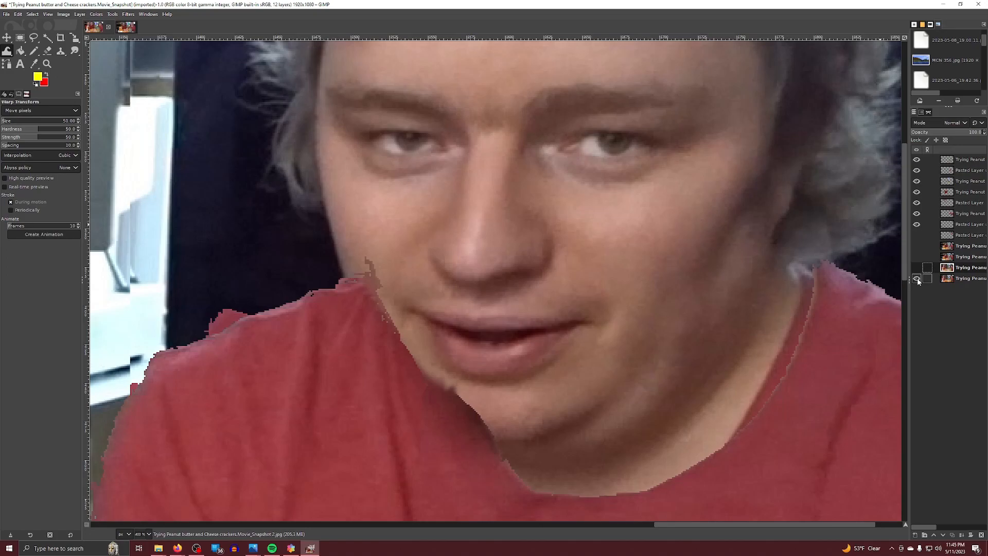
# Outline the right-hand man's mouth with a closed Free Select selection and copy the selected area.
pyautogui.scroll(2, 379, 346)
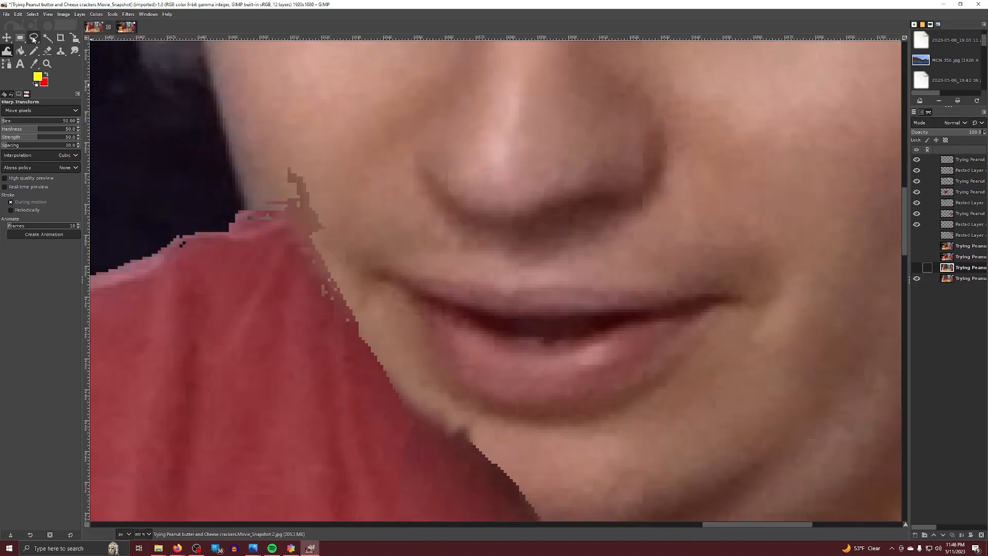
pyautogui.click(33, 39)
pyautogui.moveTo(741, 274)
pyautogui.mouseDown()
pyautogui.moveTo(625, 279)
pyautogui.moveTo(438, 265)
pyautogui.mouseUp()
pyautogui.click(376, 247)
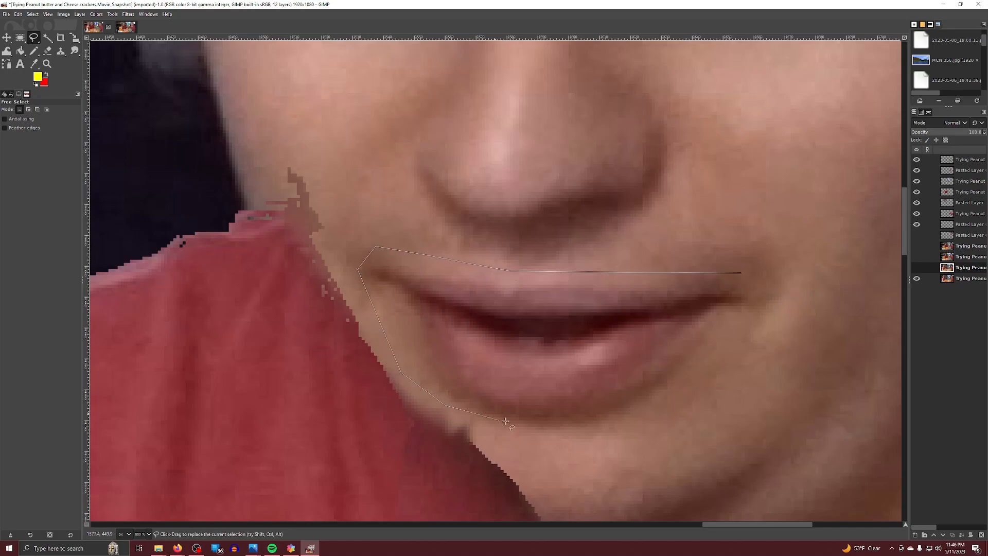
pyautogui.click(527, 437)
pyautogui.click(681, 382)
pyautogui.click(732, 333)
pyautogui.click(741, 273)
pyautogui.press('Return')
pyautogui.hotkey('ctrl', 'c')
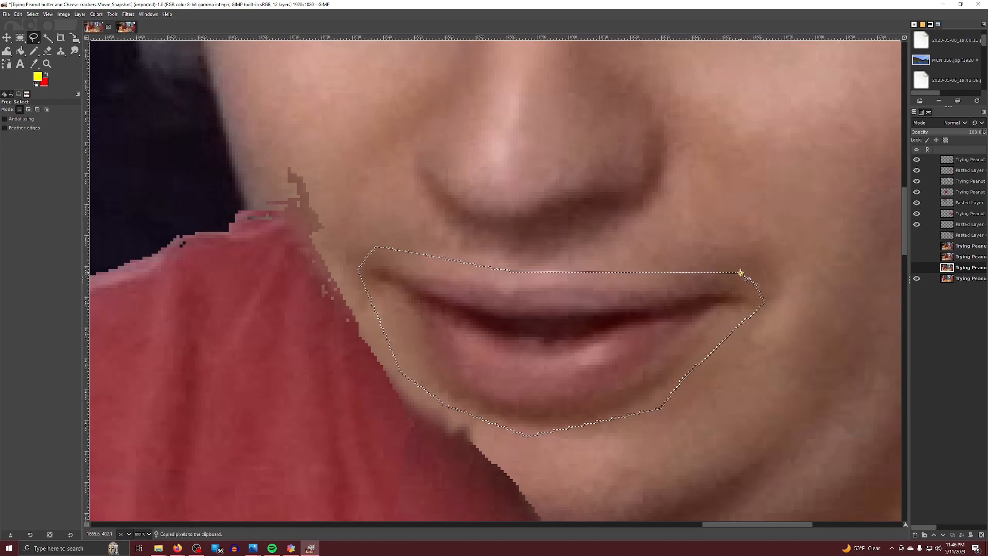
# Paste the copied area into the Trying Peanut butter and Cheese crackers (5) snapshot and undo the paste.
pyautogui.click(128, 30)
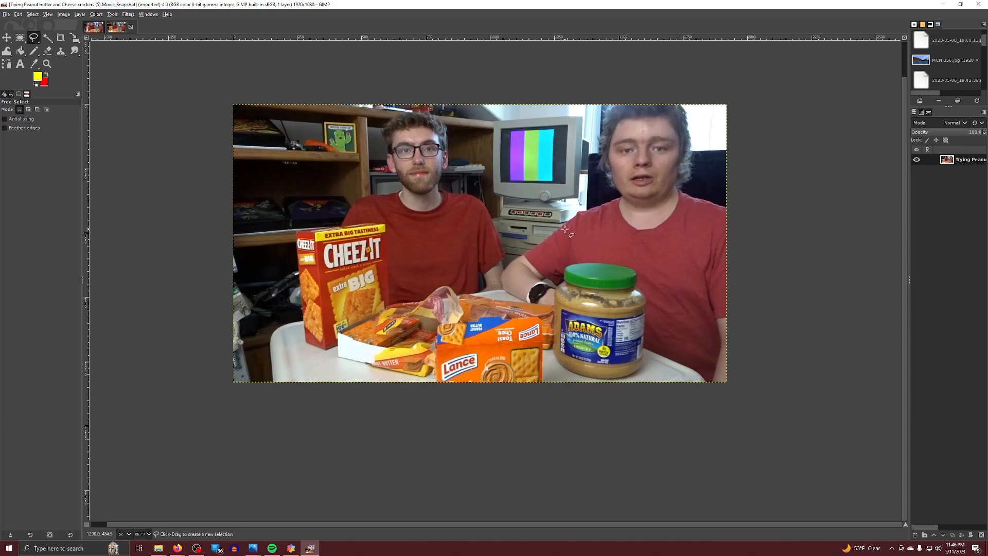
pyautogui.hotkey('ctrl', 'v')
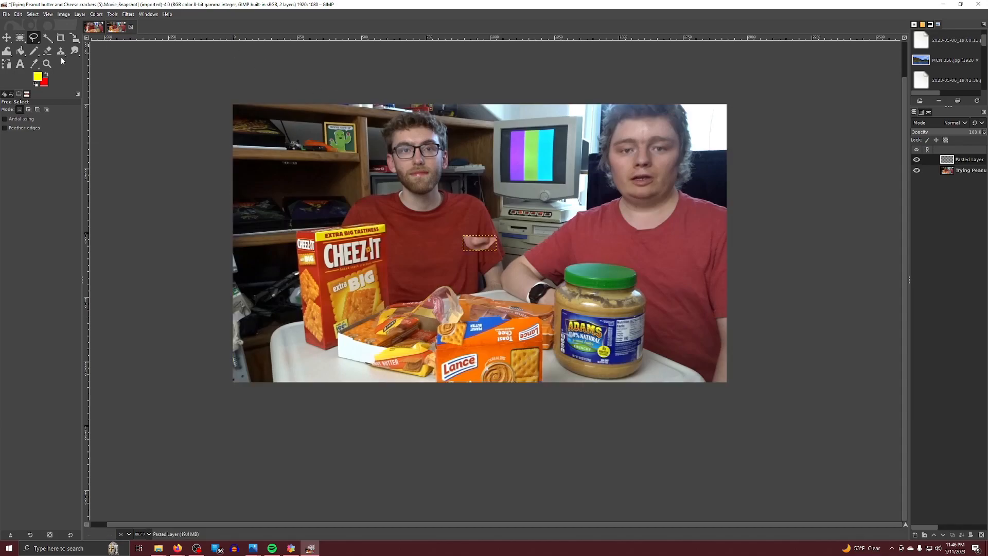
pyautogui.hotkey('ctrl', 'z')
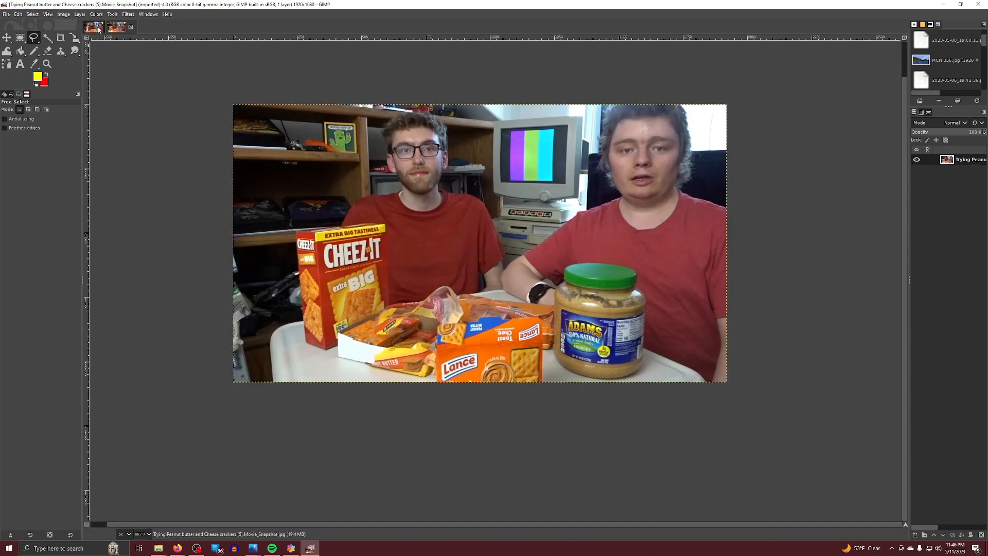
# Copy the selected mouth area from the bottom snapshot layer and paste it into the Trying Peanut butter and Cheese crackers (5) image.
pyautogui.click(98, 30)
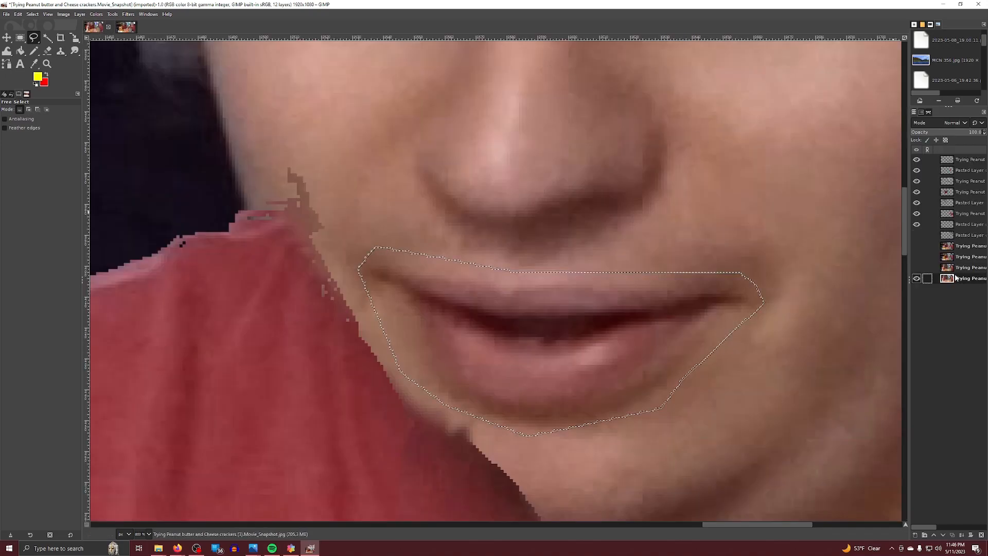
pyautogui.hotkey('ctrl', 'c')
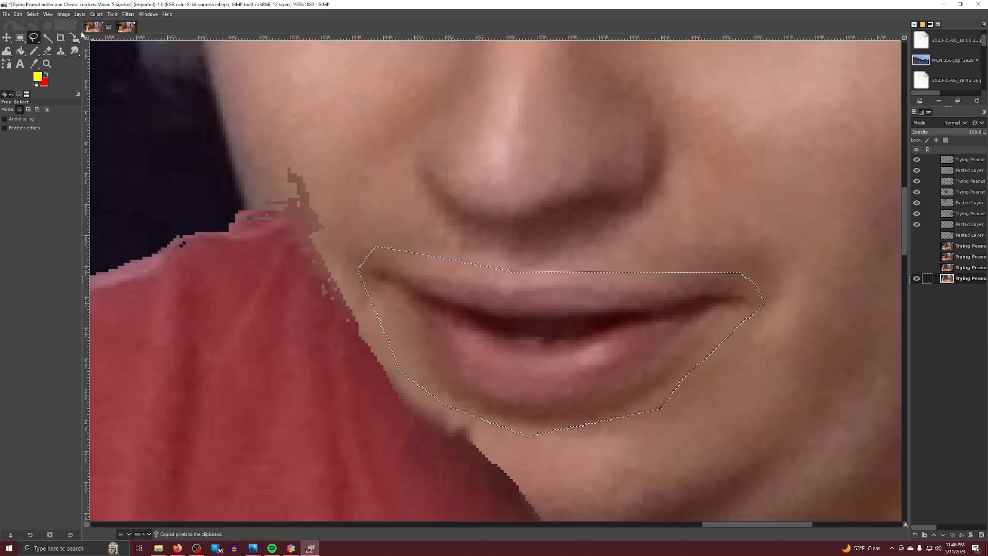
pyautogui.click(120, 28)
pyautogui.hotkey('ctrl', 'v')
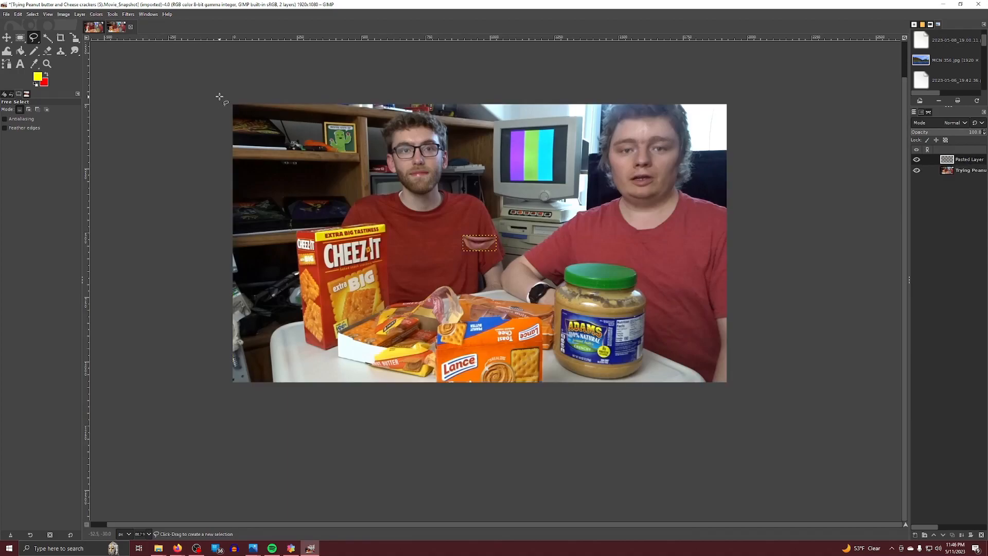
# Move the pasted mouth onto the right-hand man's face so that it covers his original mouth.
pyautogui.click(7, 37)
pyautogui.moveTo(481, 243); pyautogui.dragTo(643, 179)
pyautogui.scroll(7, 643, 180)
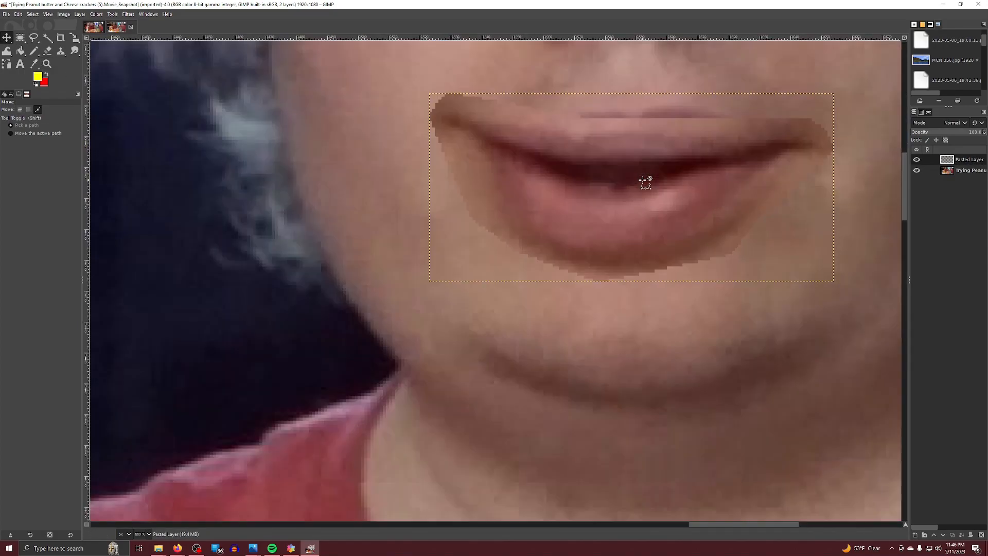
pyautogui.scroll(-5, 651, 188)
pyautogui.scroll(10, 657, 195)
pyautogui.scroll(-2, 661, 199)
pyautogui.moveTo(671, 229)
pyautogui.mouseDown()
pyautogui.moveTo(672, 272)
pyautogui.moveTo(676, 234)
pyautogui.mouseUp()
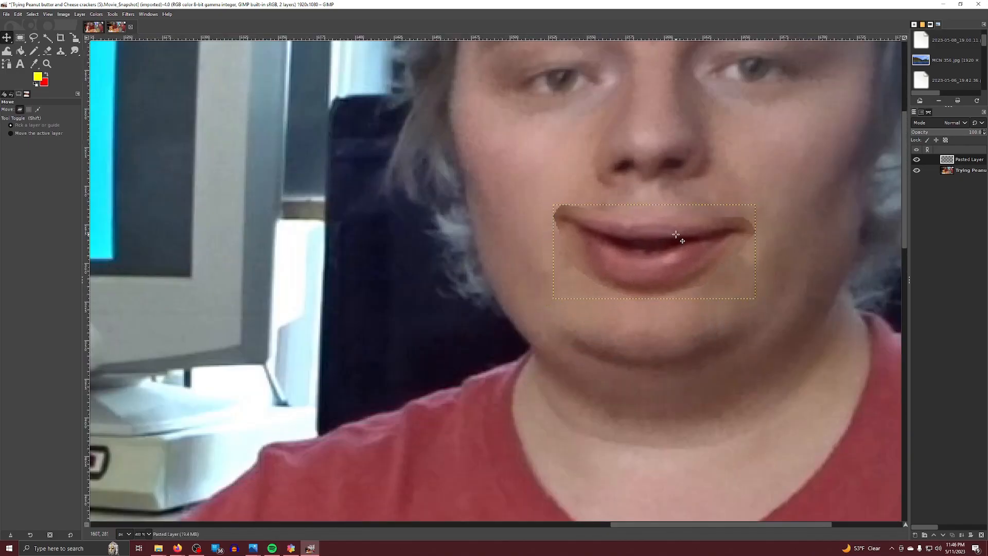
pyautogui.hotkey('shift', 's')
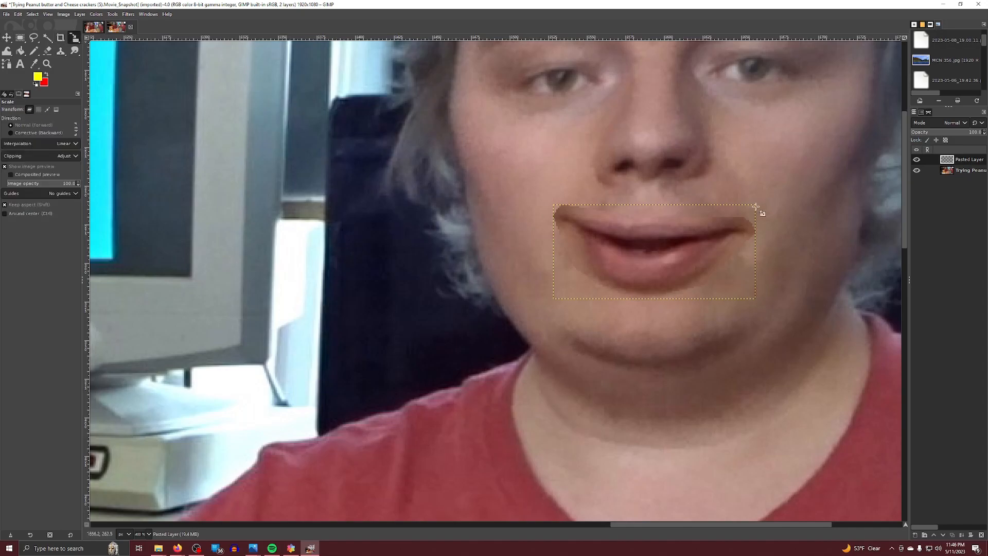
pyautogui.click(727, 233)
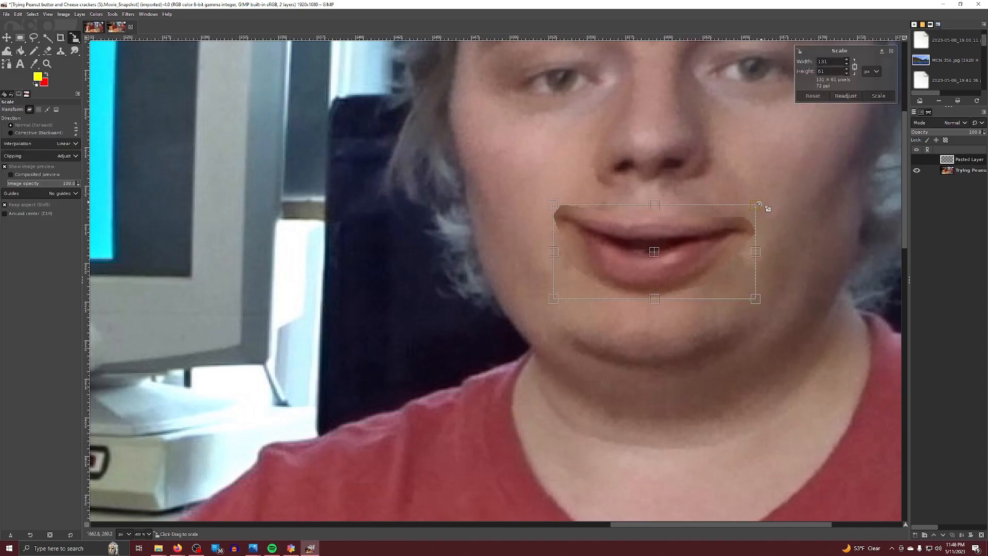
pyautogui.moveTo(759, 204); pyautogui.dragTo(759, 201)
pyautogui.hotkey('ctrl', 'z')
pyautogui.click(891, 51)
# Rotate the pasted mouth slightly counterclockwise with Unified Transform and apply the transformation.
pyautogui.moveTo(74, 37); pyautogui.dragTo(114, 62)
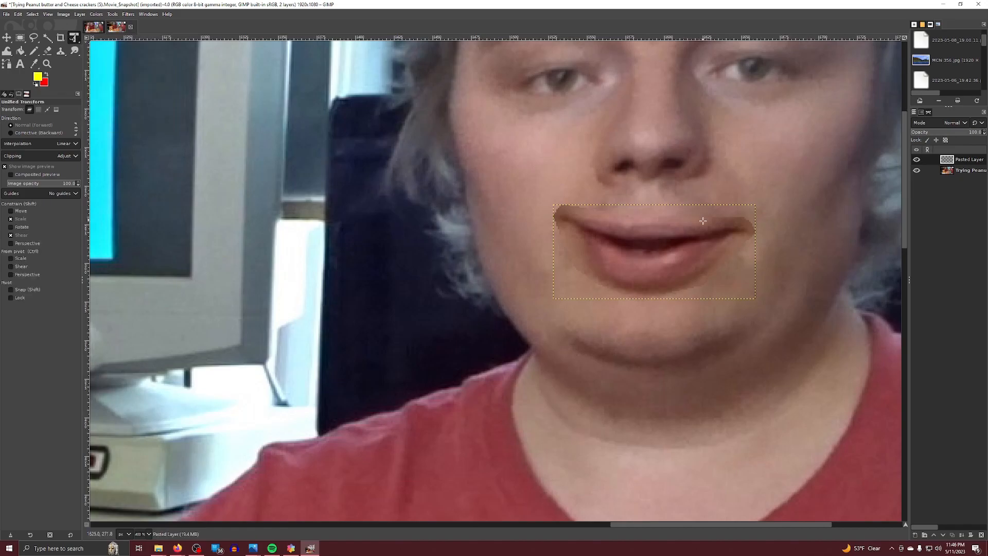
pyautogui.click(702, 219)
pyautogui.moveTo(837, 207); pyautogui.dragTo(834, 174)
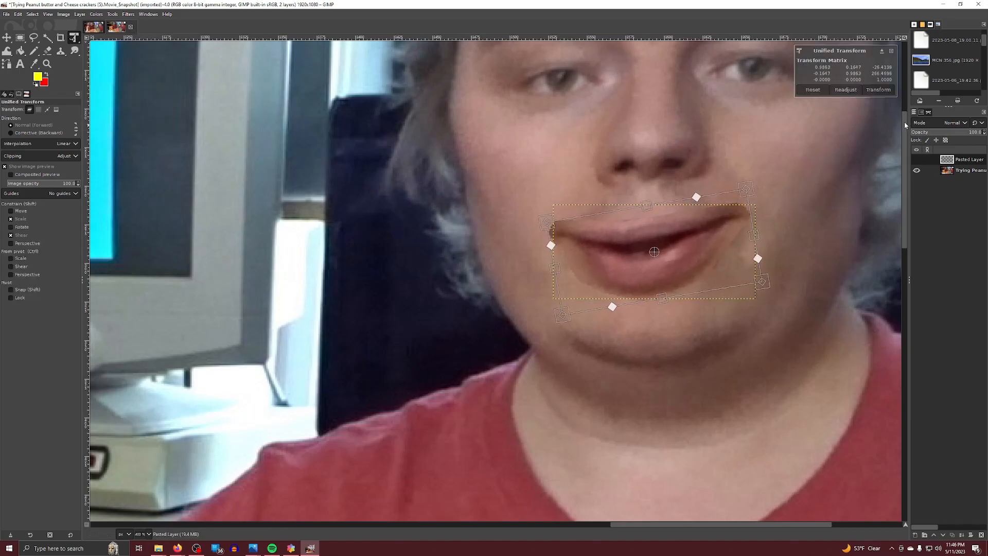
pyautogui.press('Return')
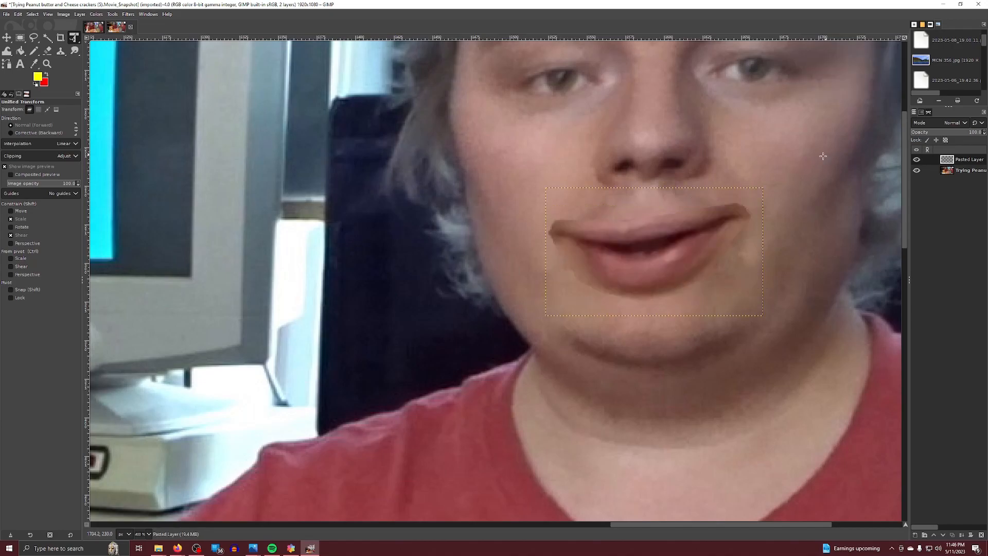
# Enlarge the pasted mouth layer's boundary to 158 × 93 px with the mouth centered in it.
pyautogui.rightClick(962, 165)
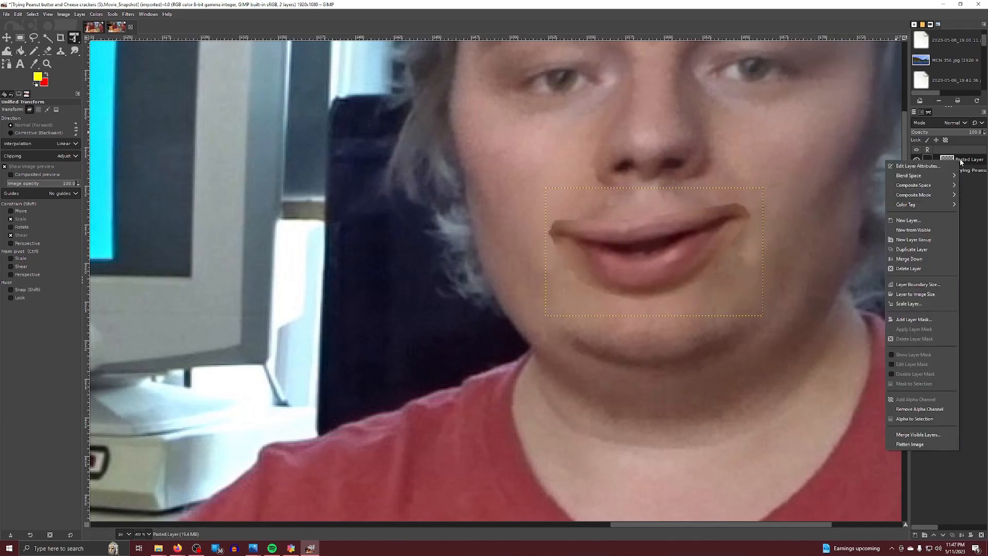
pyautogui.click(919, 284)
pyautogui.click(867, 268)
pyautogui.click(867, 268)
pyautogui.click(867, 268)
pyautogui.click(867, 268)
pyautogui.click(867, 267)
pyautogui.click(867, 268)
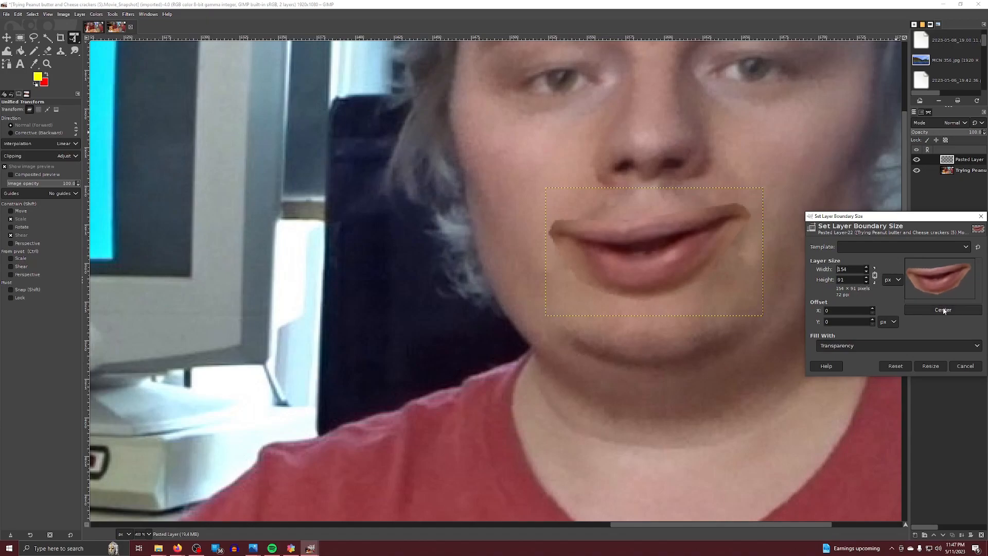
pyautogui.click(945, 311)
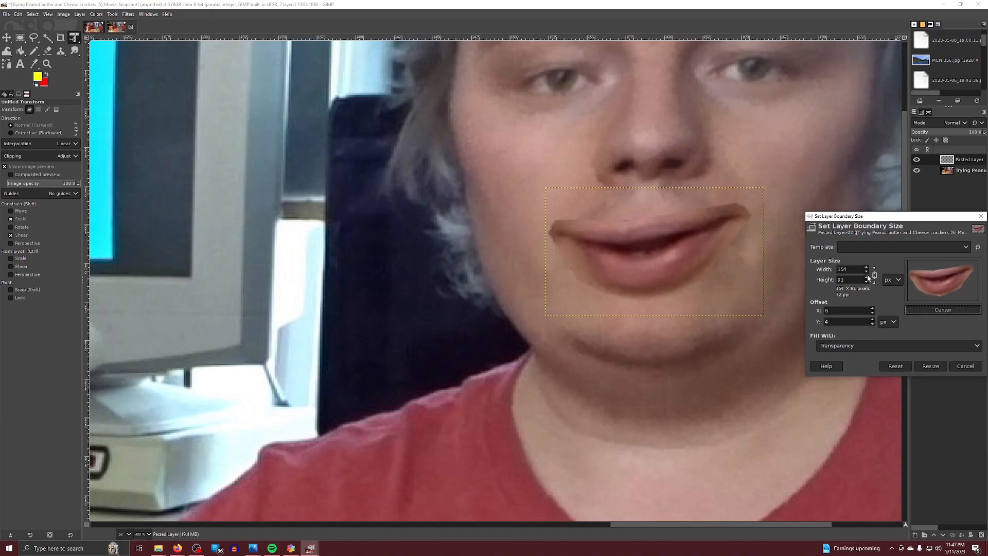
pyautogui.click(867, 267)
pyautogui.click(867, 267)
pyautogui.click(867, 267)
pyautogui.click(866, 268)
pyautogui.click(943, 310)
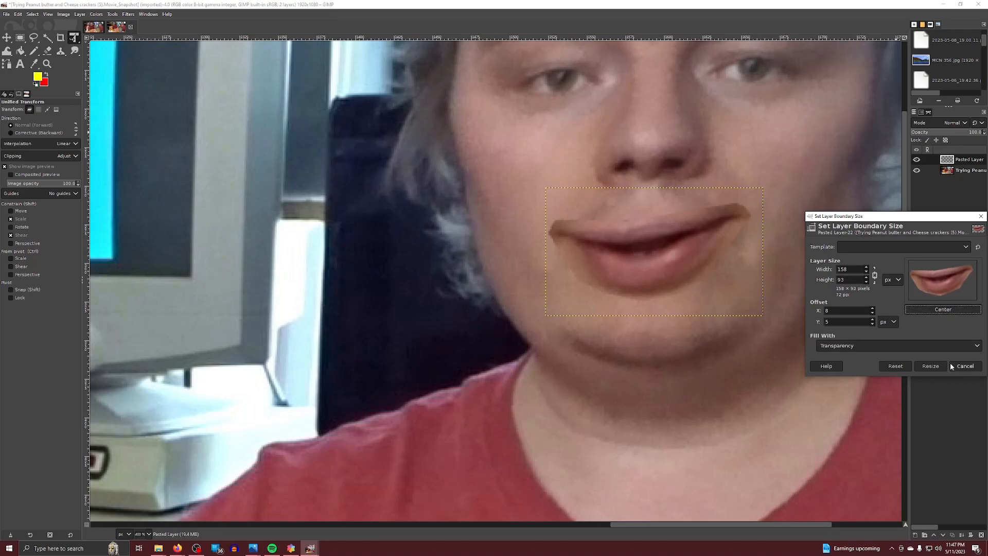
pyautogui.click(930, 366)
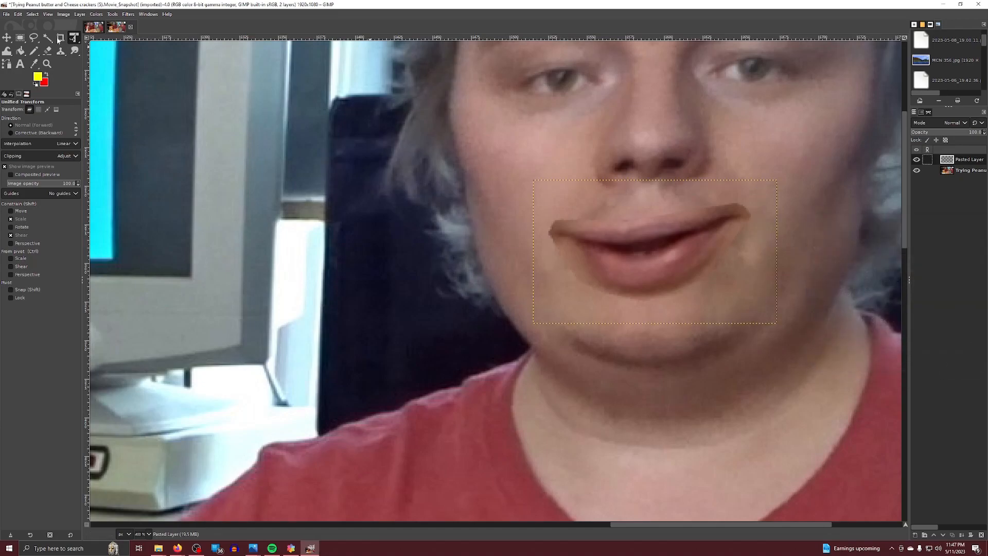
# Nudge the pasted mouth slightly up and to the right, and smudge both of its corners to blend them into the surrounding skin.
pyautogui.click(7, 38)
pyautogui.moveTo(689, 229)
pyautogui.mouseDown()
pyautogui.moveTo(703, 276)
pyautogui.moveTo(693, 228)
pyautogui.mouseUp()
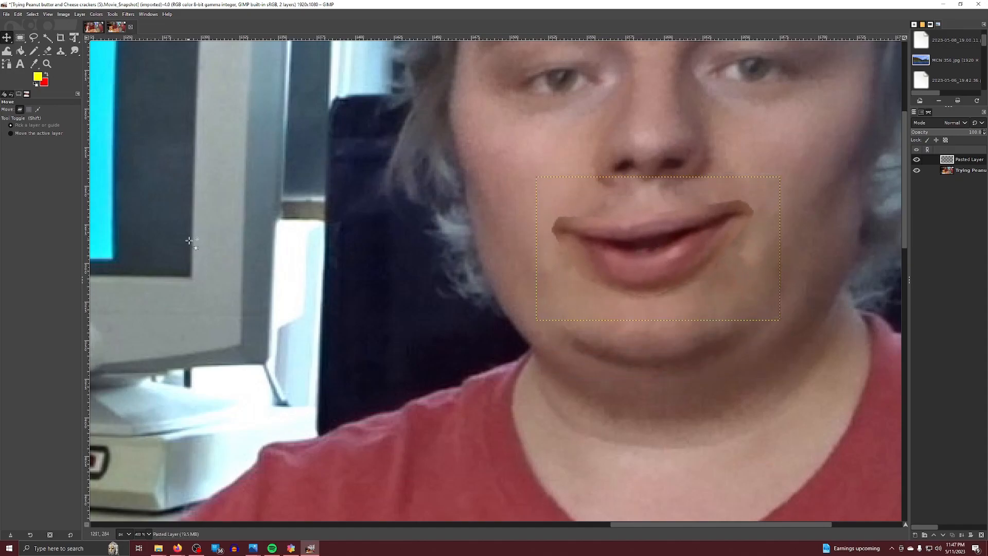
pyautogui.click(75, 51)
pyautogui.scroll(4, 801, 269)
pyautogui.scroll(-3, 782, 264)
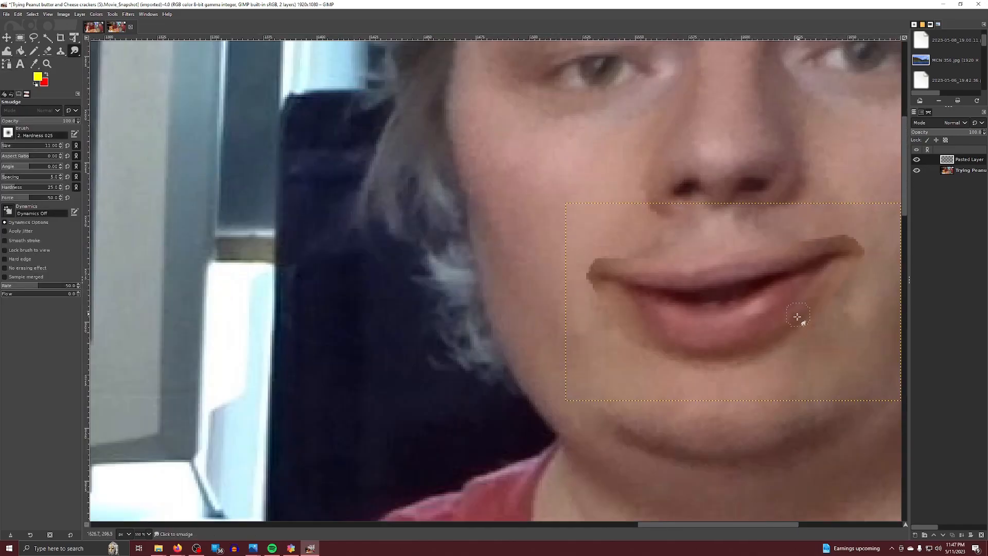
pyautogui.moveTo(758, 524); pyautogui.dragTo(774, 524)
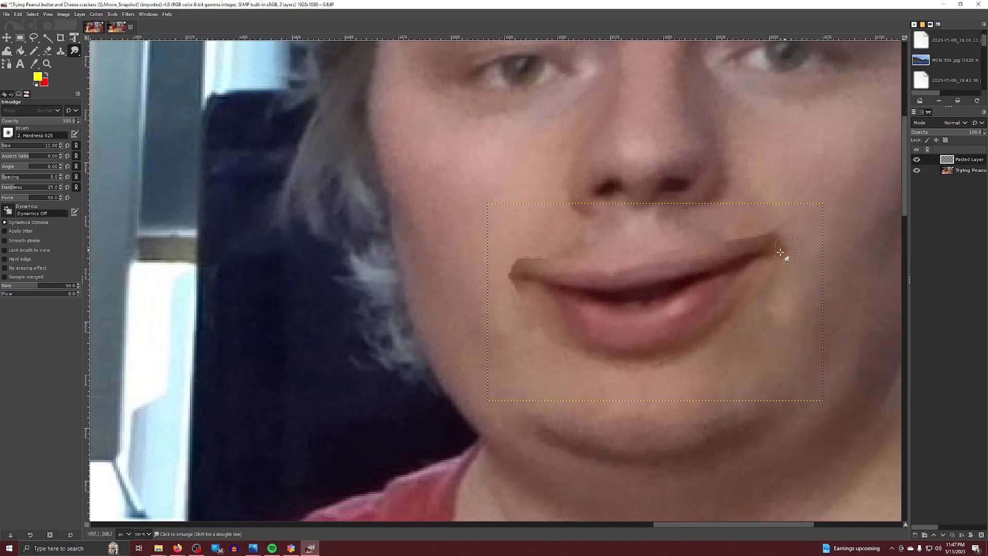
pyautogui.moveTo(779, 251)
pyautogui.mouseDown()
pyautogui.moveTo(800, 226)
pyautogui.moveTo(772, 233)
pyautogui.moveTo(784, 260)
pyautogui.mouseUp()
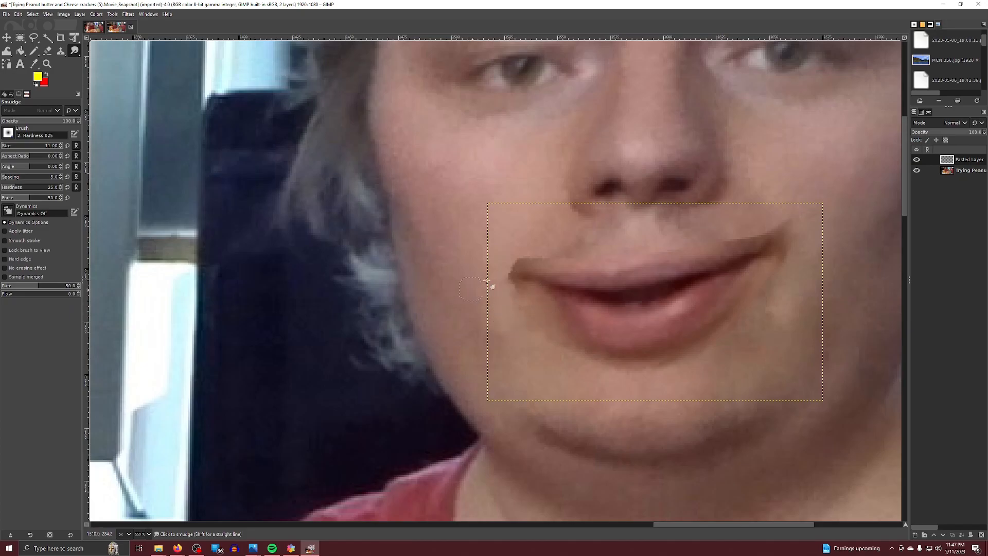
pyautogui.moveTo(512, 259); pyautogui.dragTo(504, 275)
pyautogui.moveTo(514, 258); pyautogui.dragTo(500, 277)
pyautogui.scroll(-5, 779, 368)
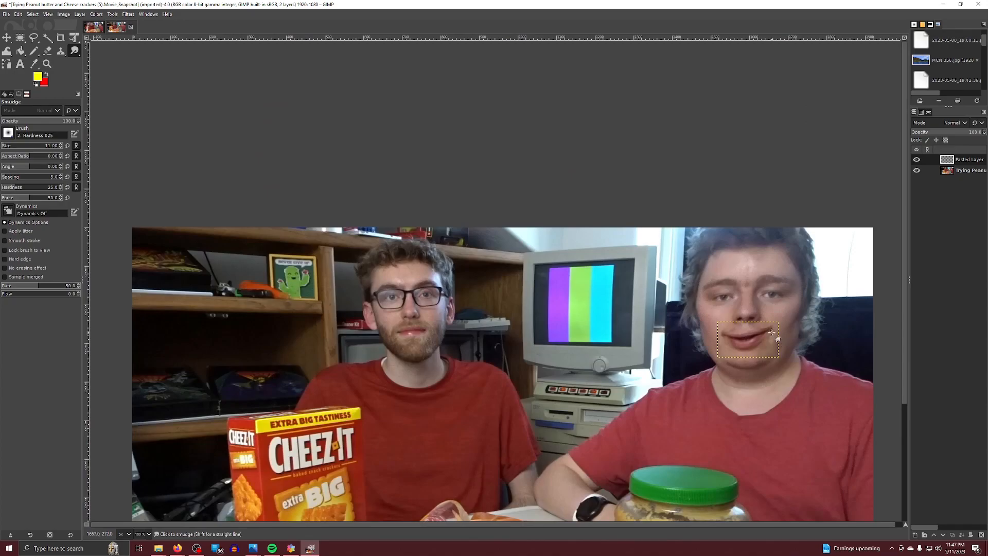
# Hide the pasted mouth layer and make the Trying Peanut butter snapshot layer active.
pyautogui.click(918, 161)
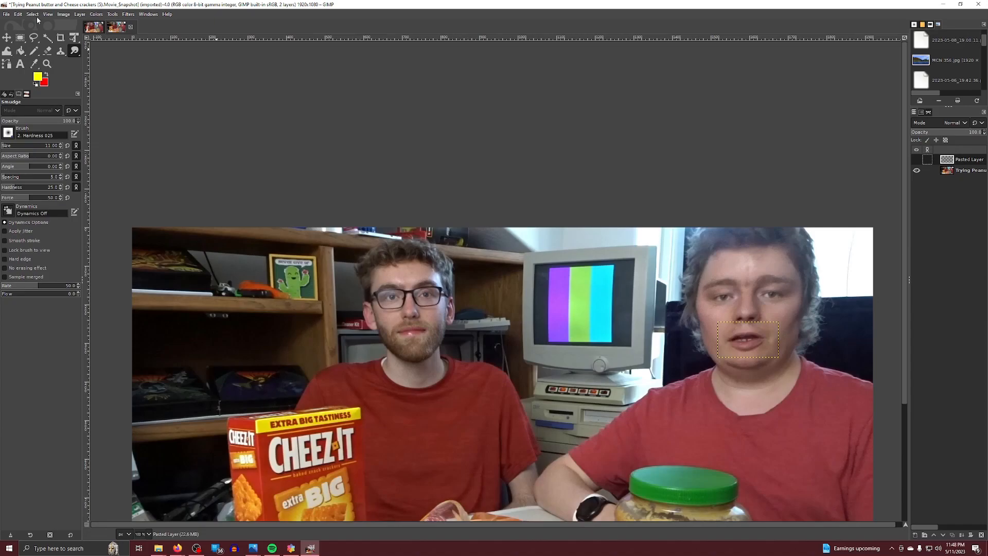
pyautogui.click(946, 174)
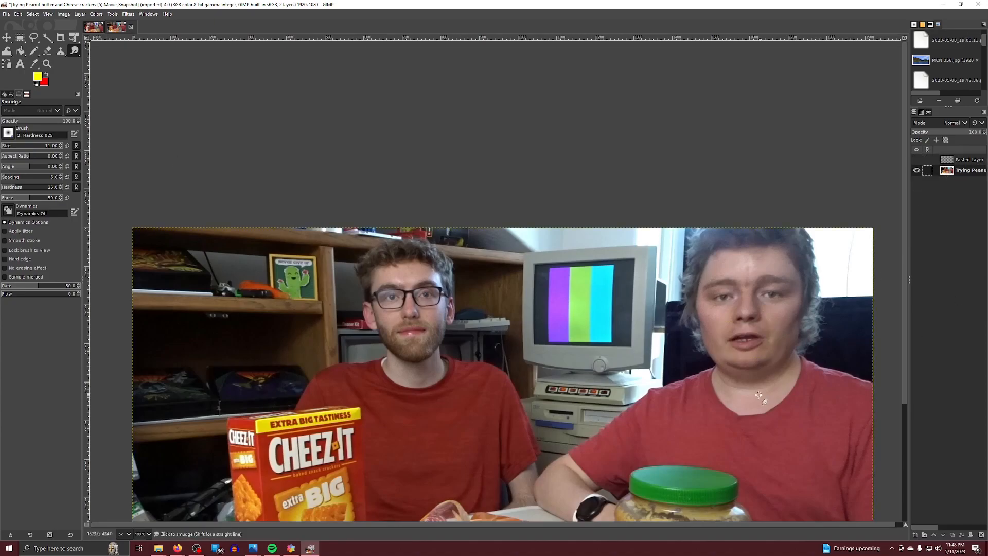
pyautogui.scroll(3, 755, 368)
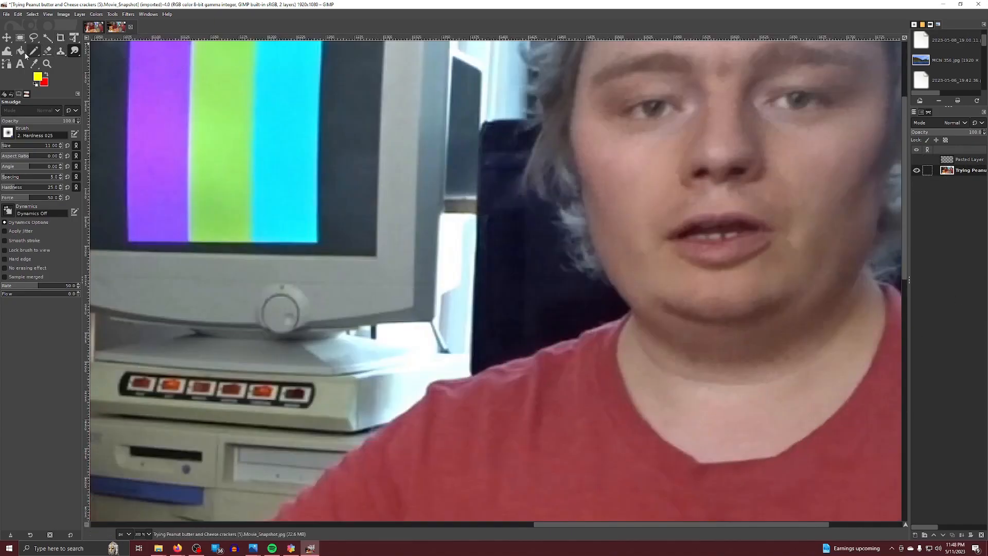
# Test a Warp Transform stroke beside the right-hand man's mouth and set the warp brush size to 100.
pyautogui.click(6, 50)
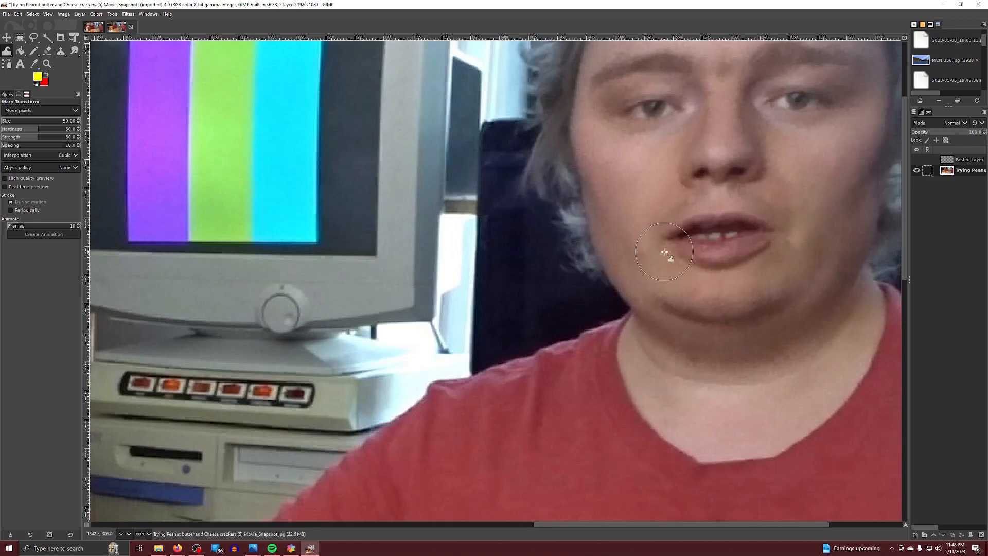
pyautogui.moveTo(659, 229); pyautogui.dragTo(642, 222)
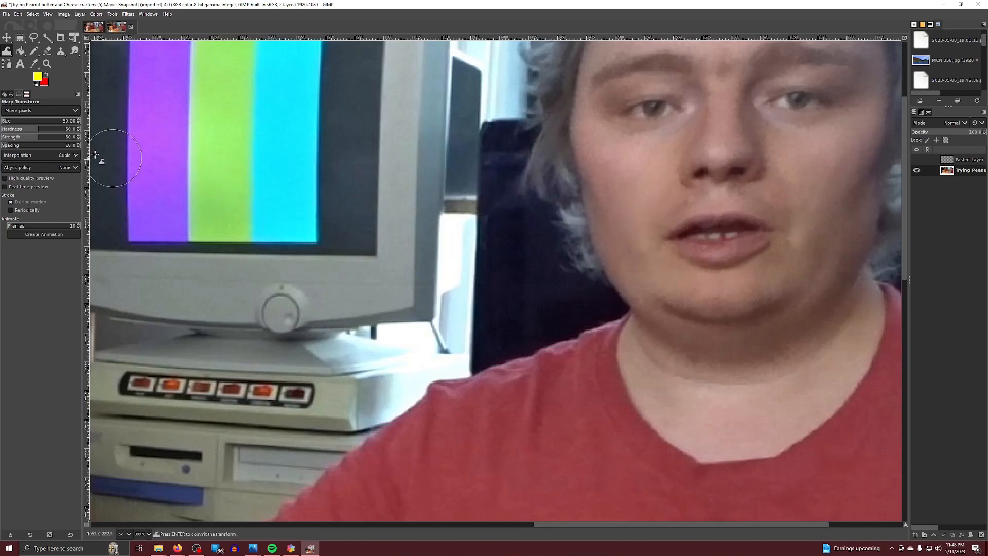
pyautogui.click(67, 121)
pyautogui.write('100')
pyautogui.press('Return')
# Warp the right-hand man's mouth corner upward and his lower lip downward, and apply the warp.
pyautogui.moveTo(663, 249); pyautogui.dragTo(659, 234)
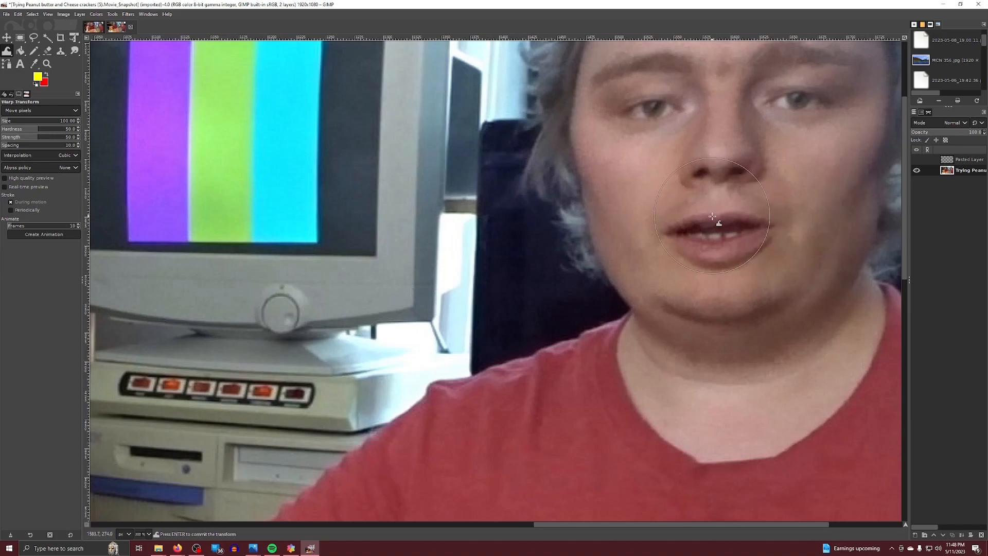
pyautogui.moveTo(718, 249); pyautogui.dragTo(720, 267)
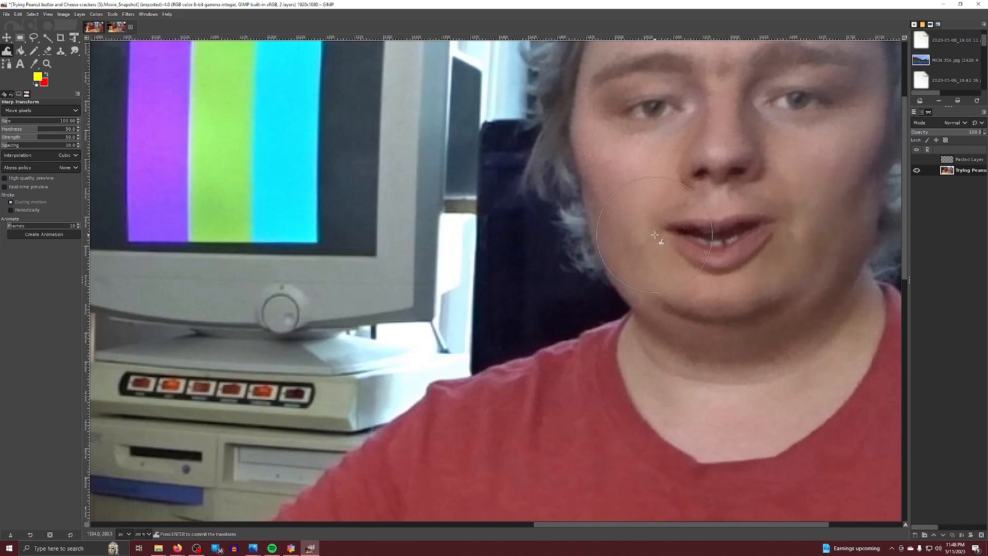
pyautogui.press('Return')
pyautogui.press('1')
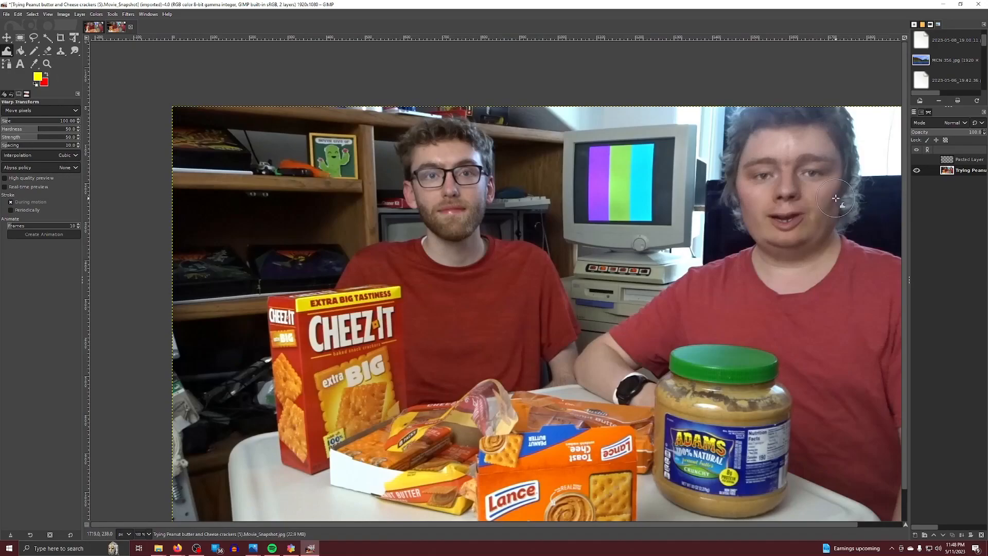
# Warp the area around both mouth corners further to widen and raise the right-hand man's smile.
pyautogui.scroll(2, 834, 201)
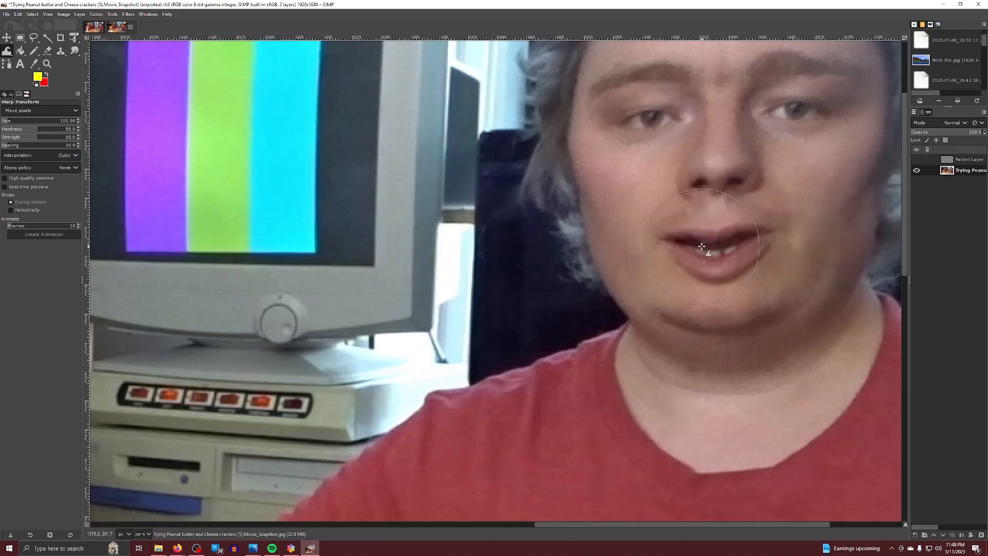
pyautogui.moveTo(685, 254); pyautogui.dragTo(680, 266)
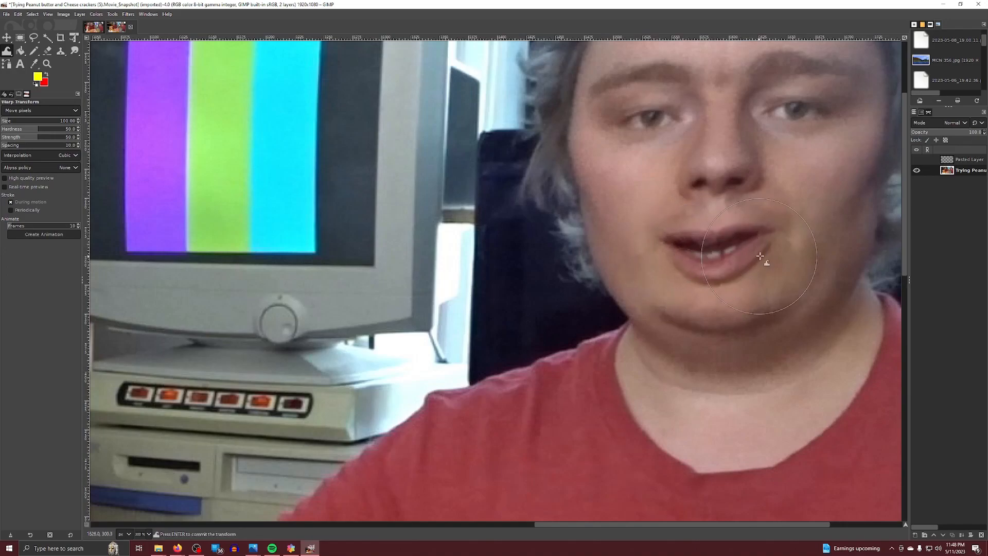
pyautogui.moveTo(758, 263); pyautogui.dragTo(788, 266)
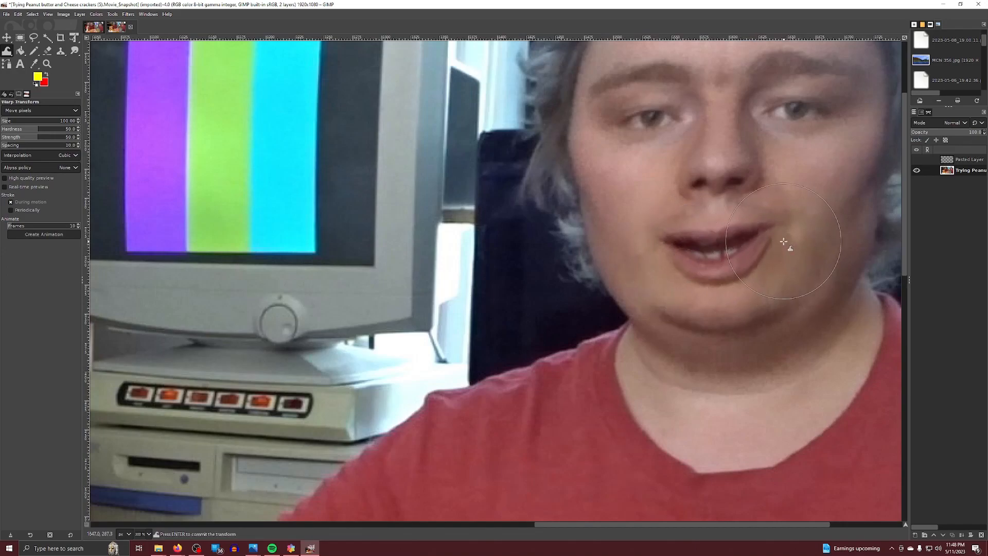
pyautogui.moveTo(650, 255); pyautogui.dragTo(654, 235)
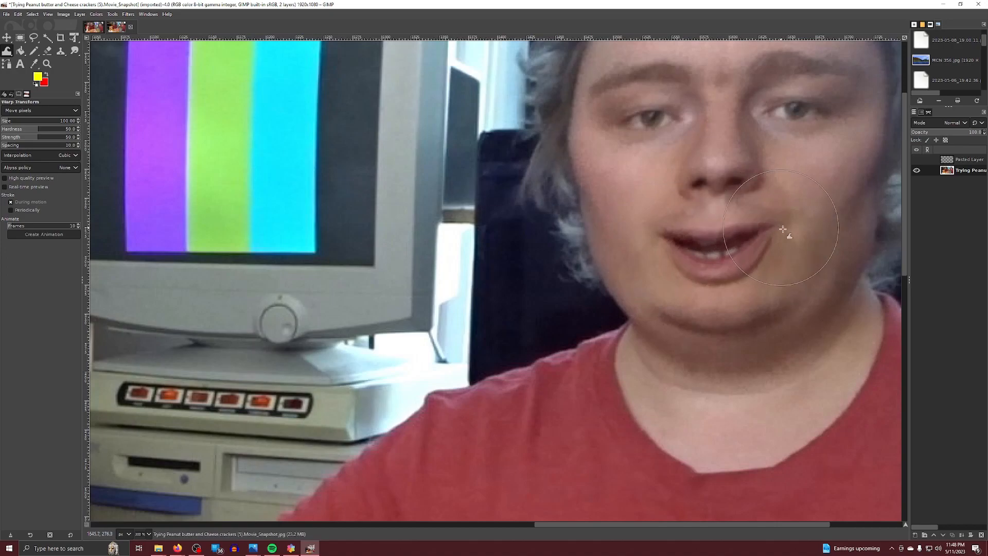
pyautogui.press('1')
# Undo the warps on the right-hand man's mouth while leaving the pasted mouth layer hidden.
pyautogui.hotkey('ctrl', 'z')
pyautogui.hotkey('ctrl', 'z')
pyautogui.hotkey('ctrl', 'z')
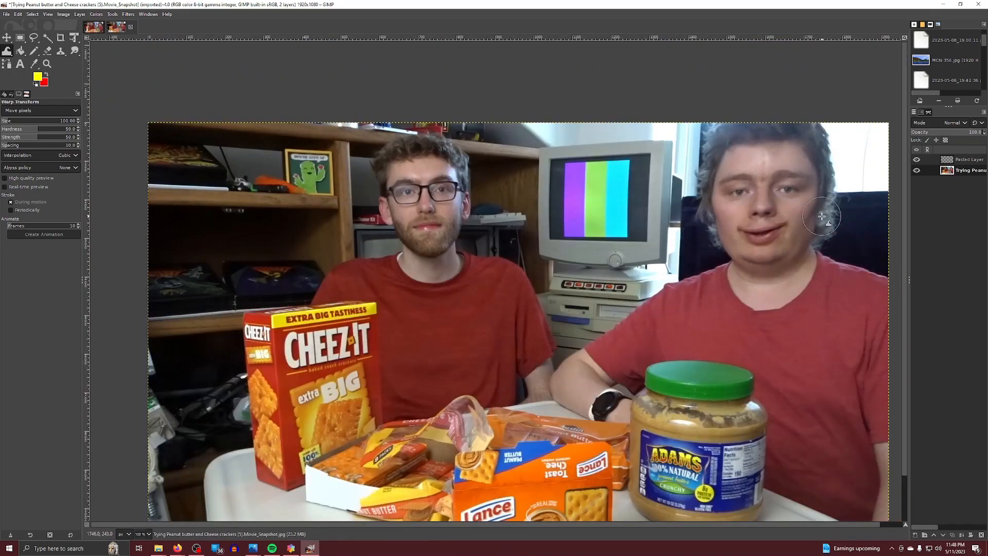
pyautogui.hotkey('ctrl', 'y')
# Try to warp the right-hand man's lower lip downward and both mouth corners upward into an open smile.
pyautogui.scroll(4, 769, 229)
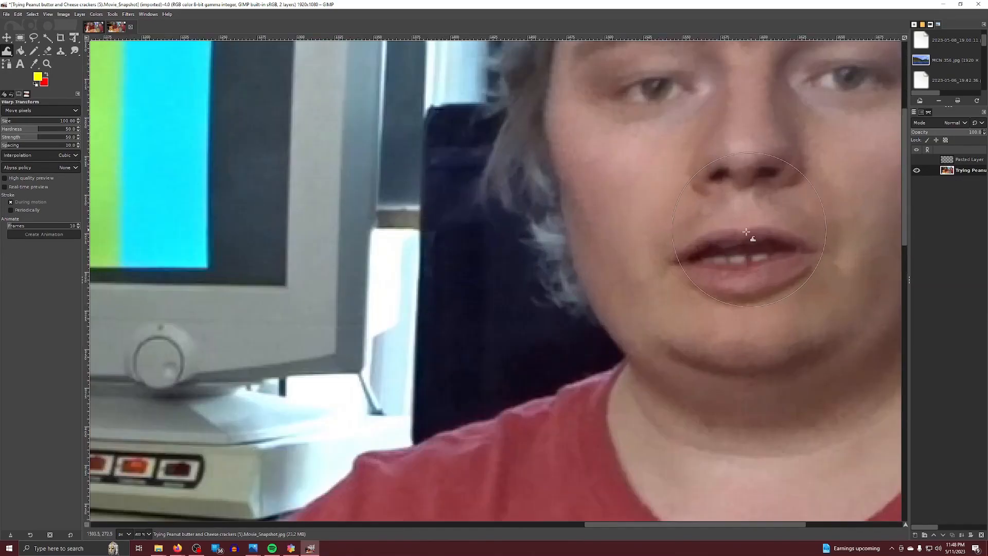
pyautogui.moveTo(744, 248); pyautogui.dragTo(750, 290)
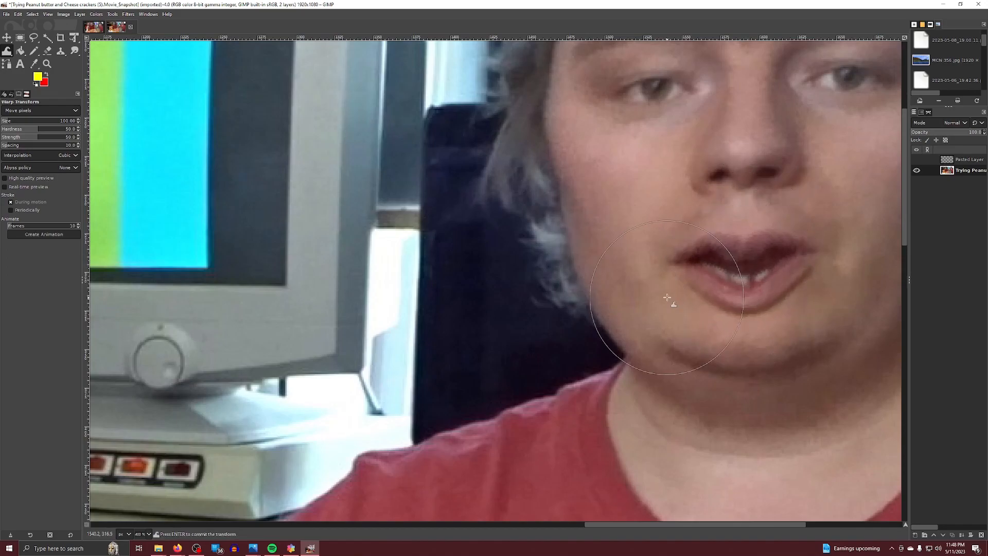
pyautogui.moveTo(660, 268); pyautogui.dragTo(660, 243)
pyautogui.moveTo(818, 270); pyautogui.dragTo(831, 247)
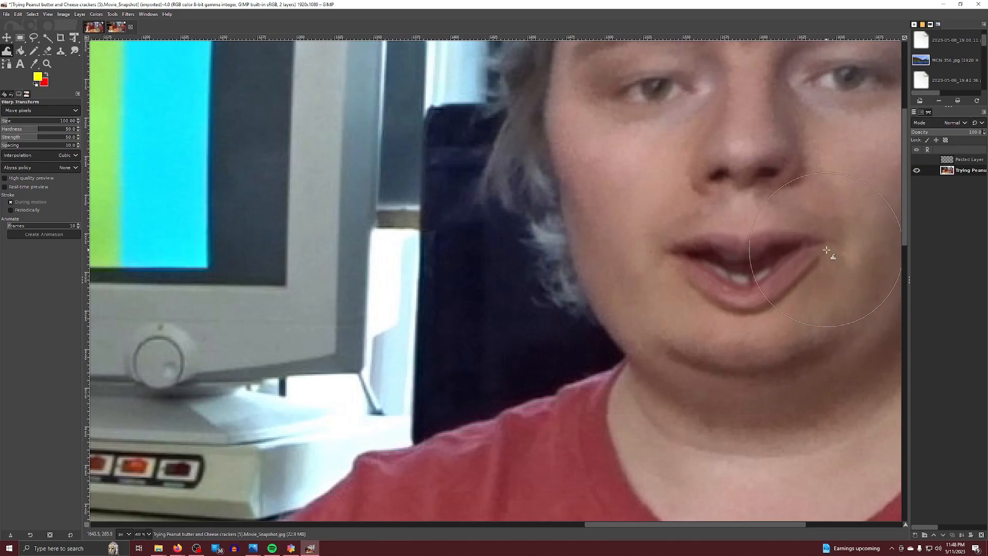
pyautogui.press('1')
pyautogui.press('2')
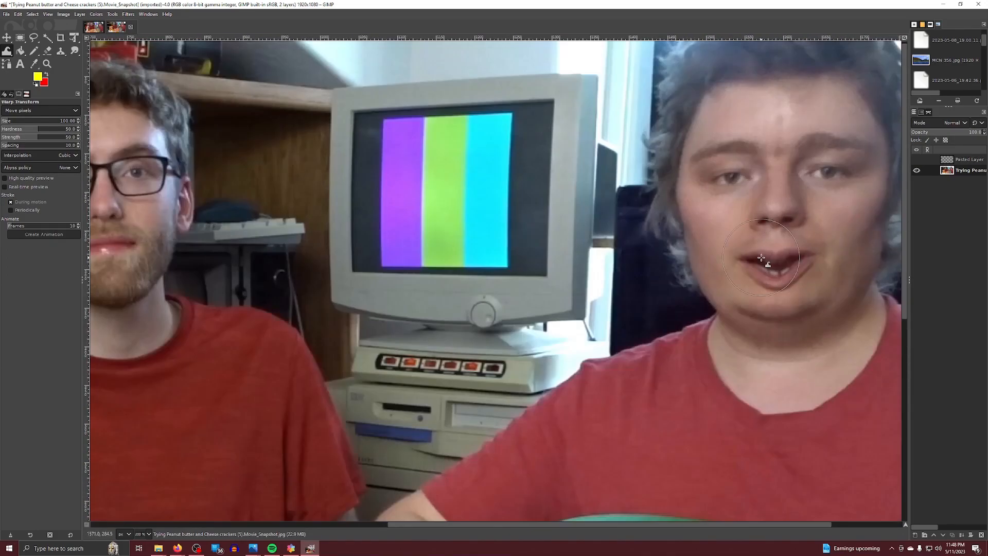
# Warp the right-hand man's lower lip sideways and undo the warps on his mouth.
pyautogui.moveTo(774, 271)
pyautogui.mouseDown()
pyautogui.moveTo(755, 259)
pyautogui.moveTo(759, 289)
pyautogui.moveTo(799, 279)
pyautogui.mouseUp()
pyautogui.scroll(-3, 818, 257)
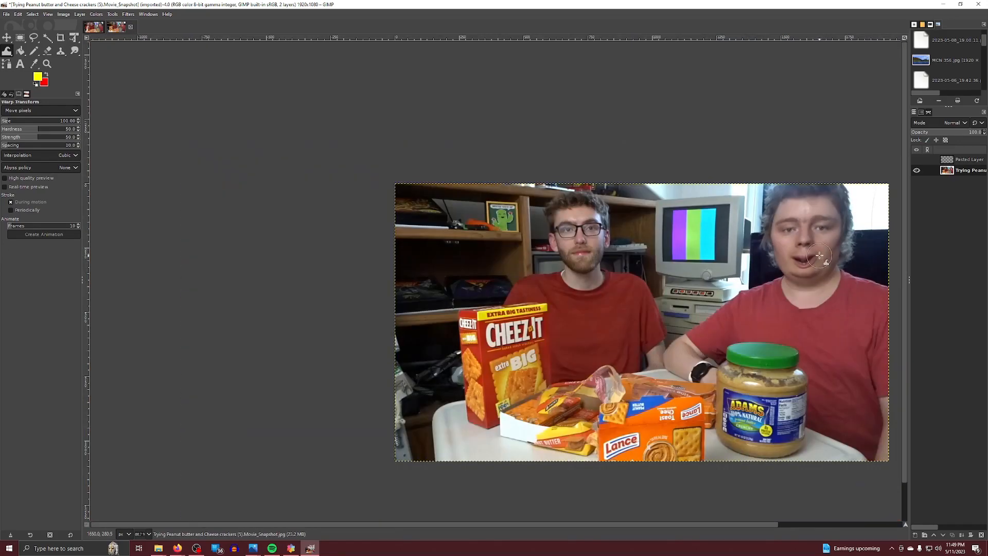
pyautogui.hotkey('ctrl', 'z')
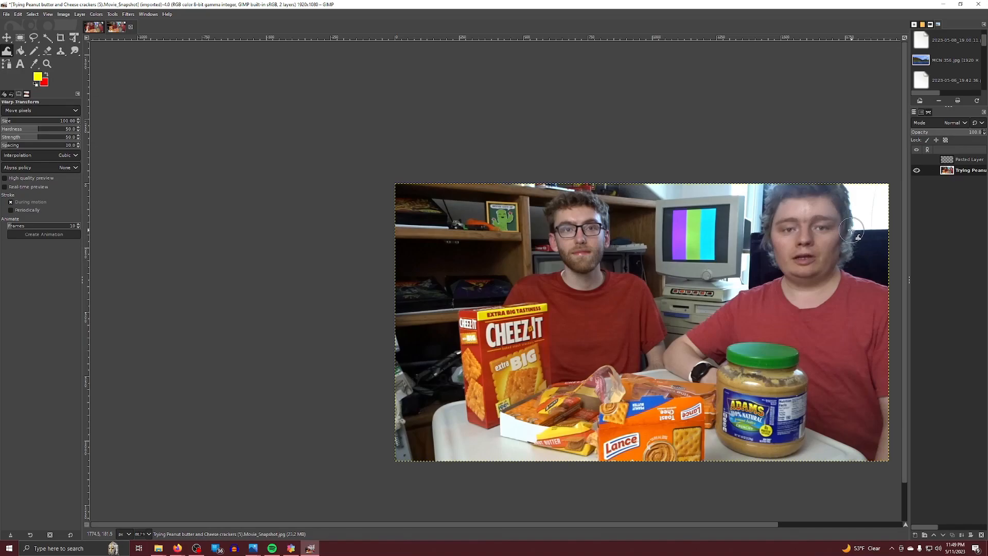
# Try to form a smile by warping both corners of the right-hand man's mouth.
pyautogui.scroll(3, 790, 258)
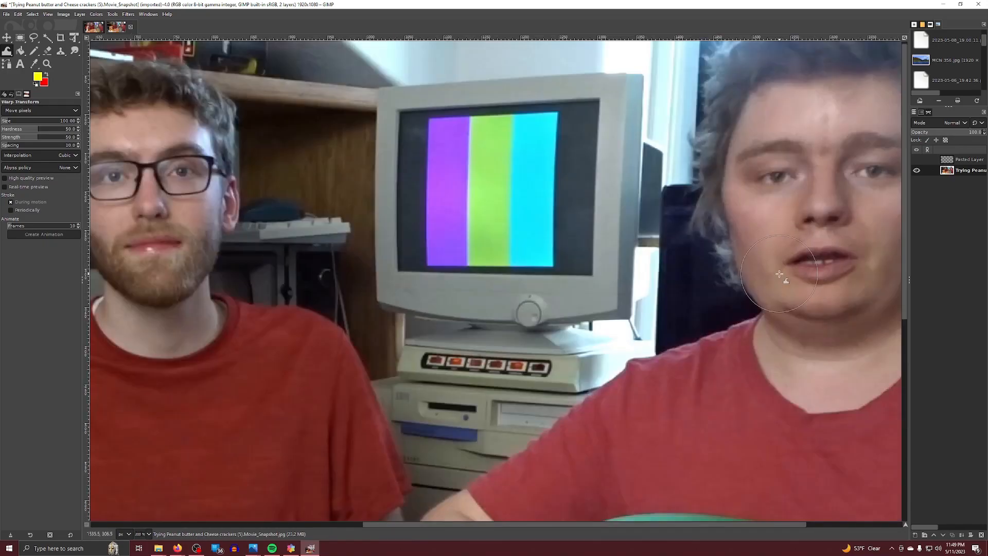
pyautogui.moveTo(781, 259)
pyautogui.mouseDown()
pyautogui.moveTo(858, 253)
pyautogui.moveTo(853, 268)
pyautogui.moveTo(876, 247)
pyautogui.mouseUp()
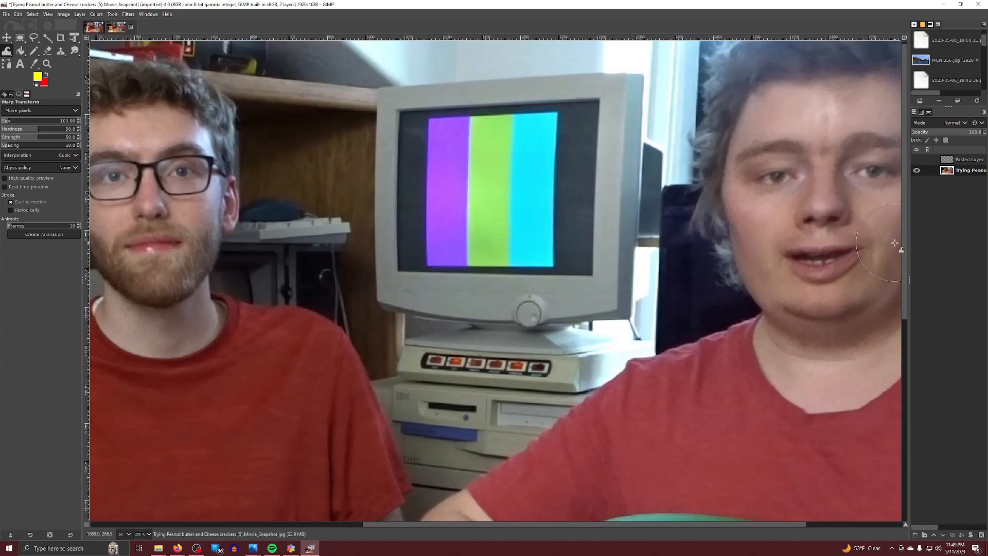
pyautogui.press('1')
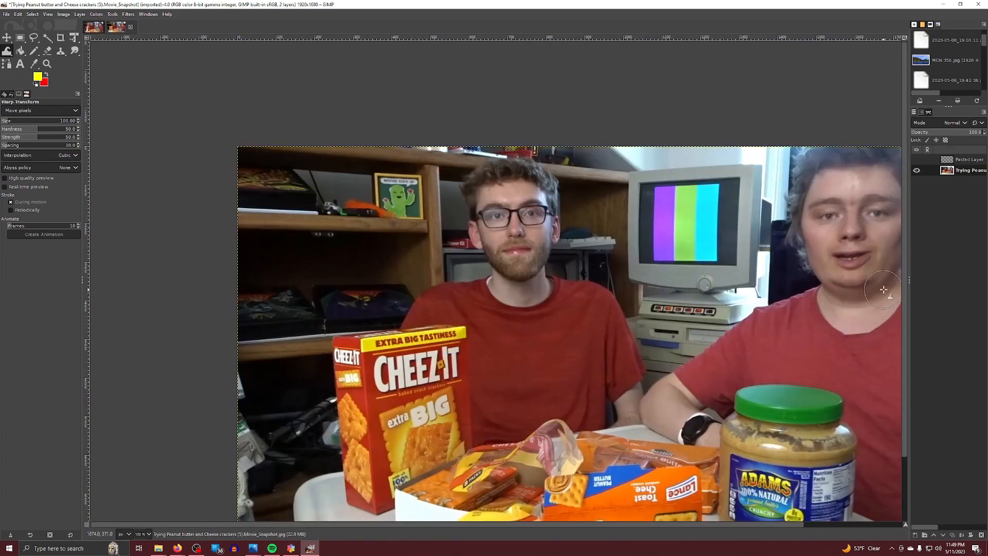
# Warp the corners of the right-hand man's mouth slightly outward and upward, and apply the warp.
pyautogui.press('2')
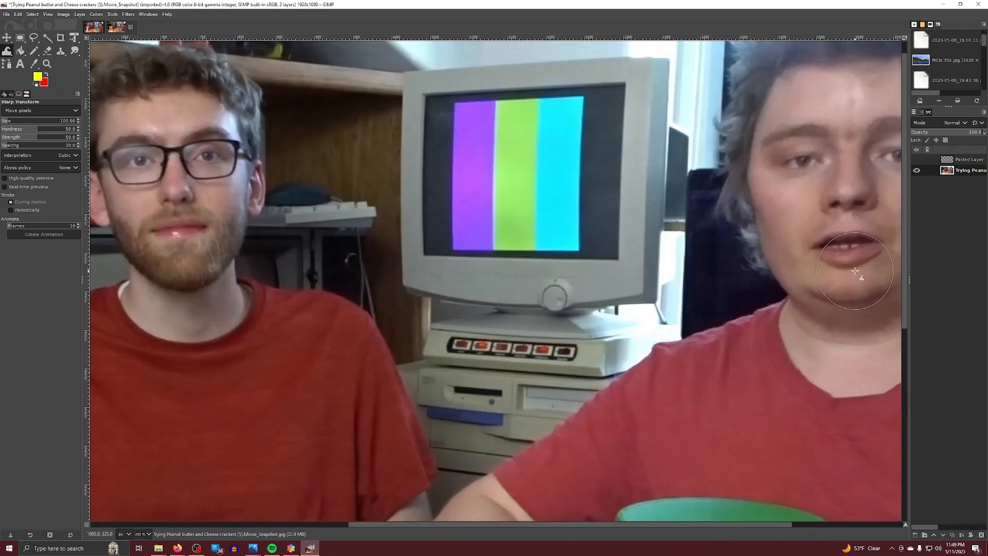
pyautogui.click(809, 240)
pyautogui.moveTo(771, 524); pyautogui.dragTo(817, 525)
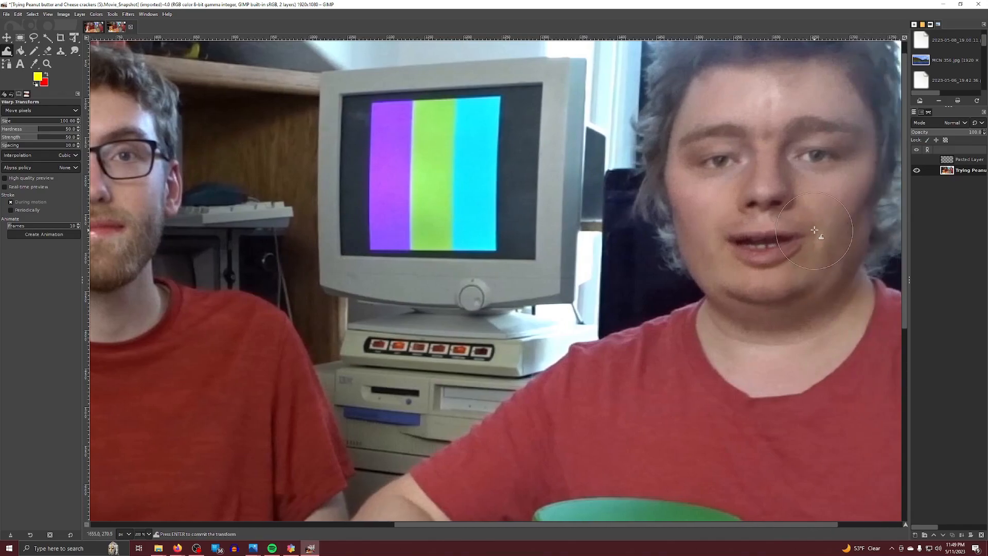
pyautogui.press('Return')
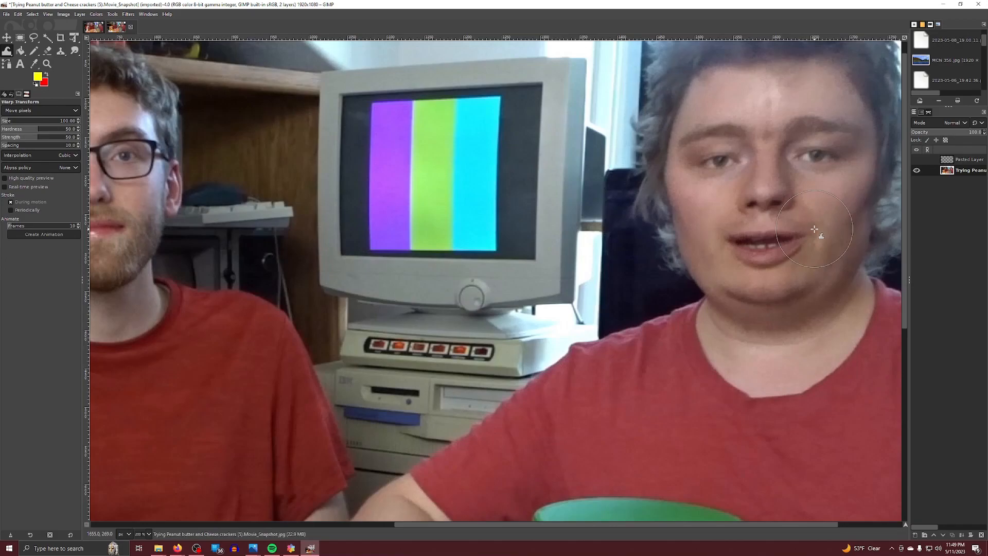
# Warp the middle of the right-hand man's mouth slightly downward.
pyautogui.scroll(-3, 815, 229)
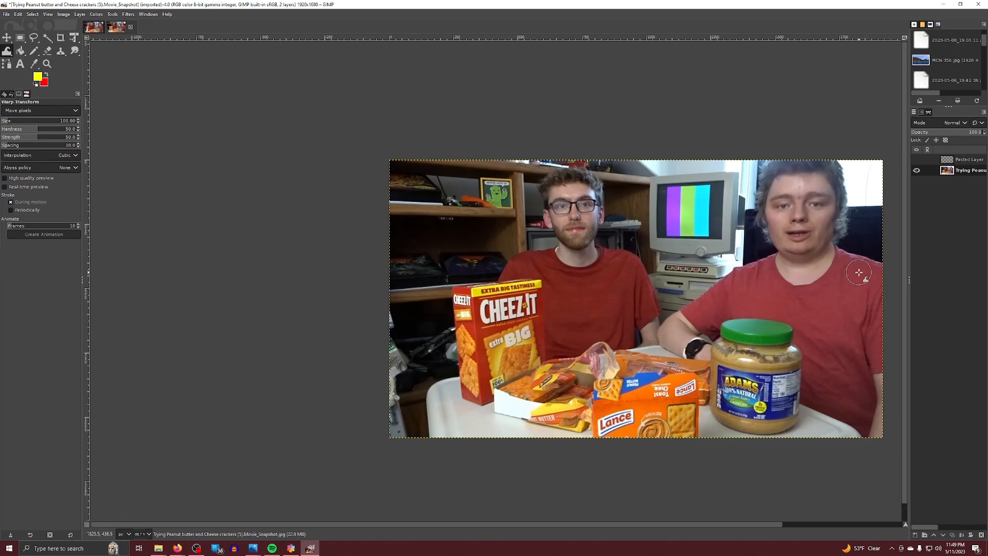
pyautogui.scroll(3, 834, 278)
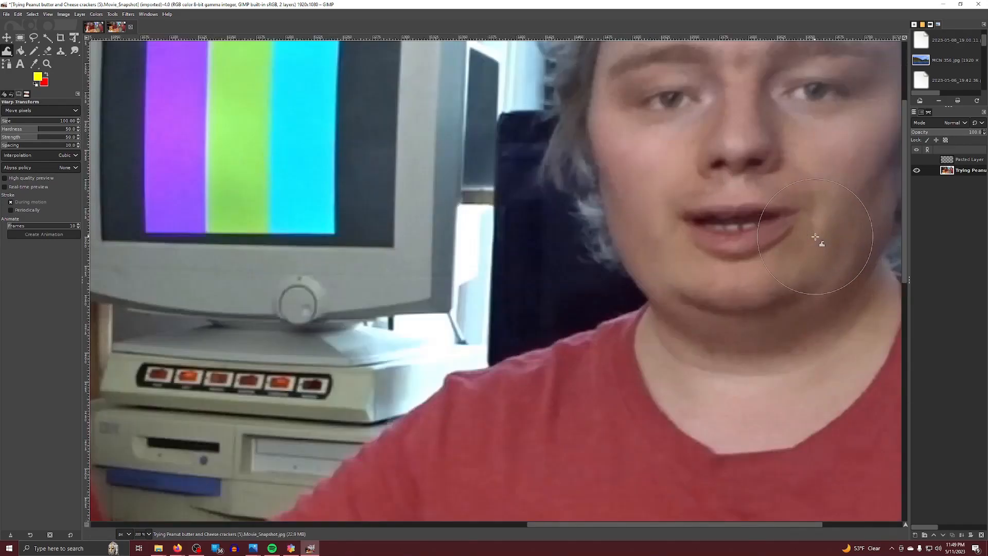
pyautogui.scroll(-2, 815, 237)
pyautogui.scroll(3, 815, 236)
pyautogui.moveTo(738, 206); pyautogui.dragTo(738, 222)
pyautogui.scroll(-4, 813, 202)
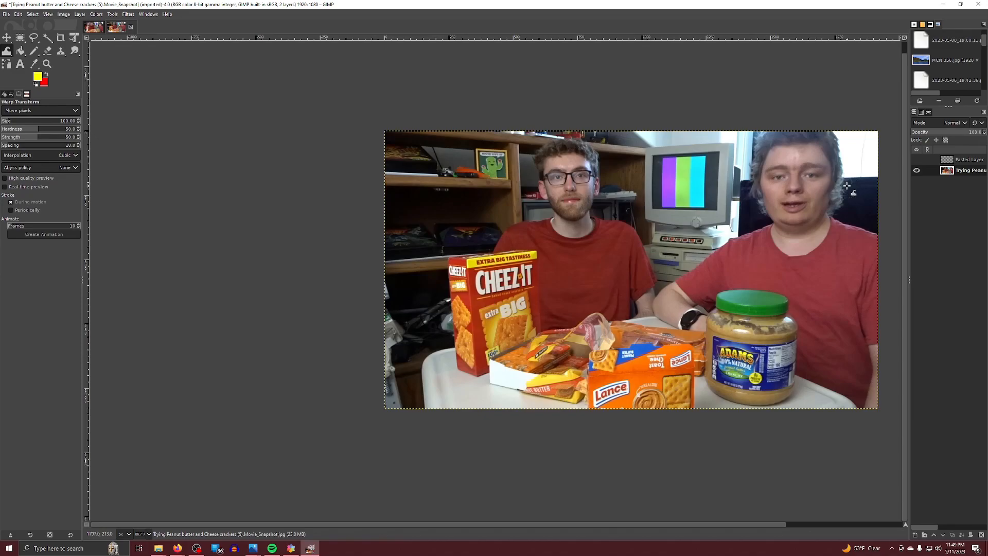
# Refine both corners of the right-hand man's mouth with Warp Transform.
pyautogui.scroll(3, 795, 208)
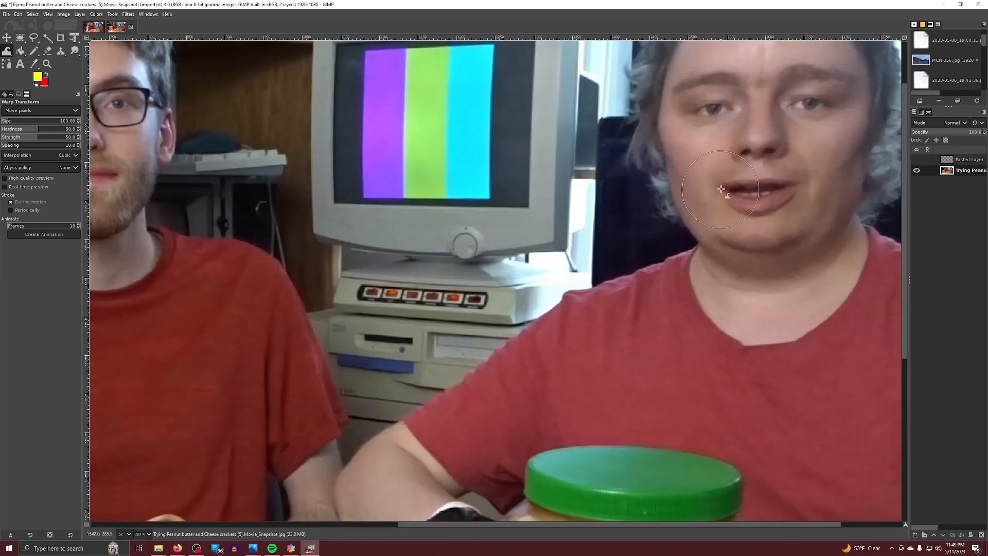
pyautogui.moveTo(712, 188); pyautogui.dragTo(802, 187)
pyautogui.scroll(-3, 803, 186)
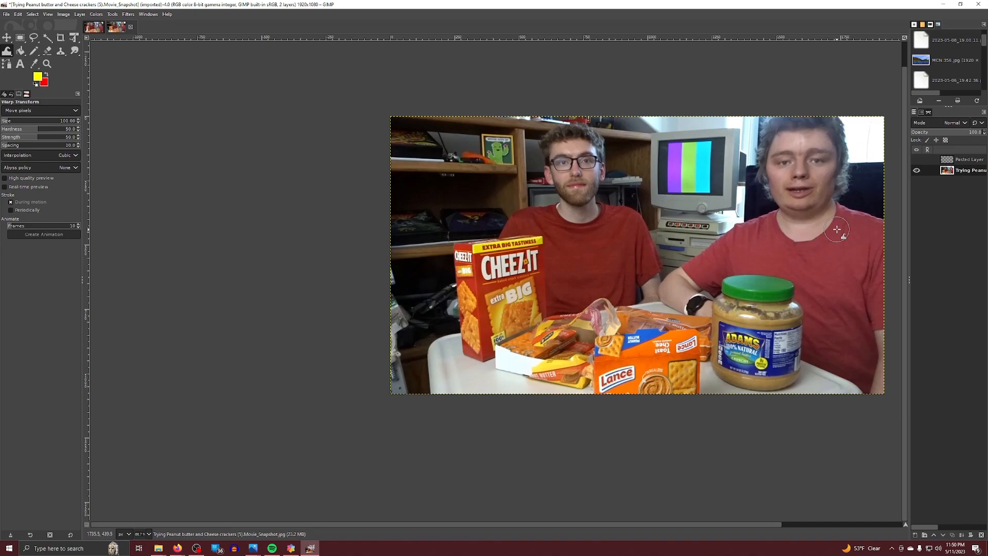
# Warp the right-hand man's cheek slightly downward beside the mouth corner nearer the monitor.
pyautogui.hotkey('alt', 'Tab')
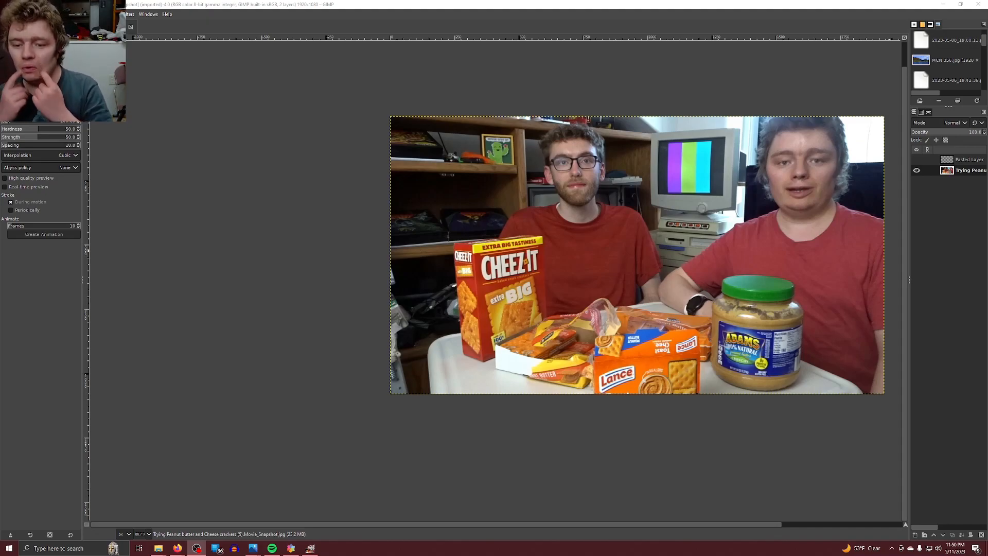
pyautogui.scroll(4, 773, 196)
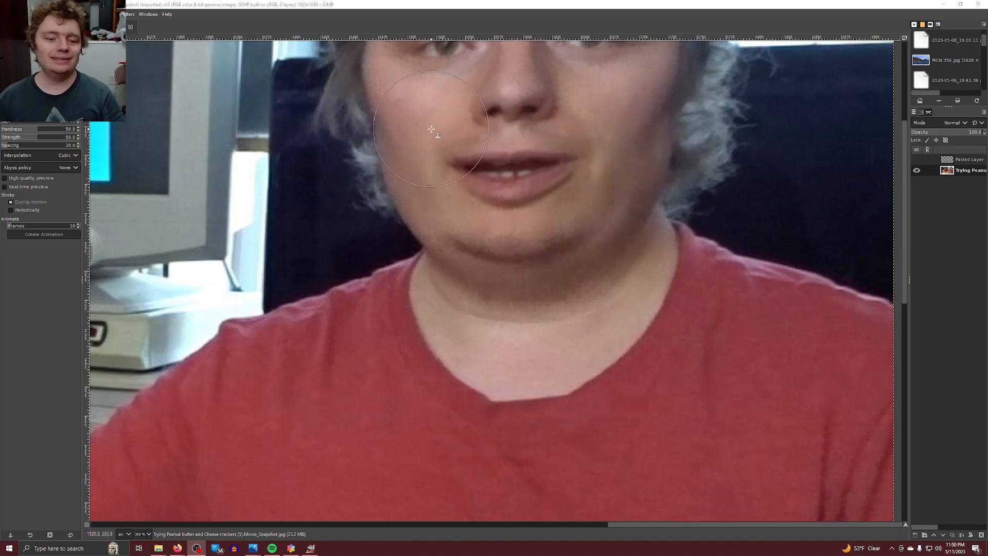
pyautogui.scroll(2, 449, 139)
pyautogui.scroll(-2, 454, 142)
pyautogui.moveTo(449, 136); pyautogui.dragTo(443, 144)
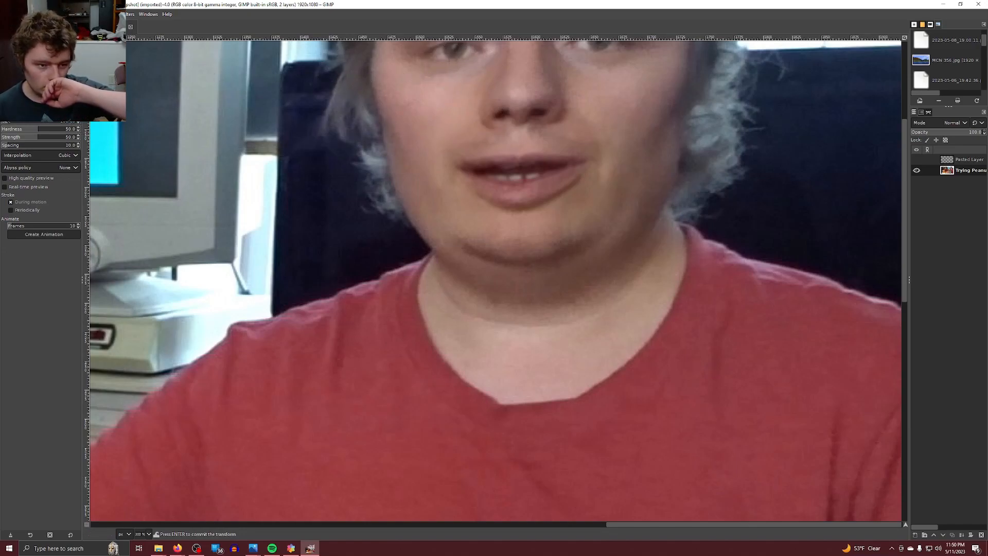
# Open the settings for a new transparent layer above the photo layer.
pyautogui.rightClick(956, 169)
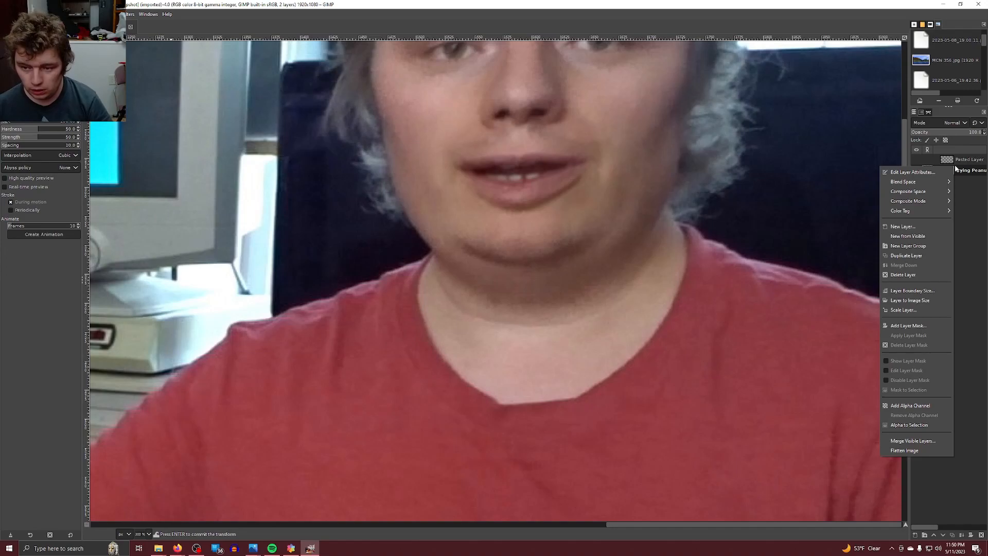
pyautogui.rightClick(955, 171)
pyautogui.rightClick(956, 176)
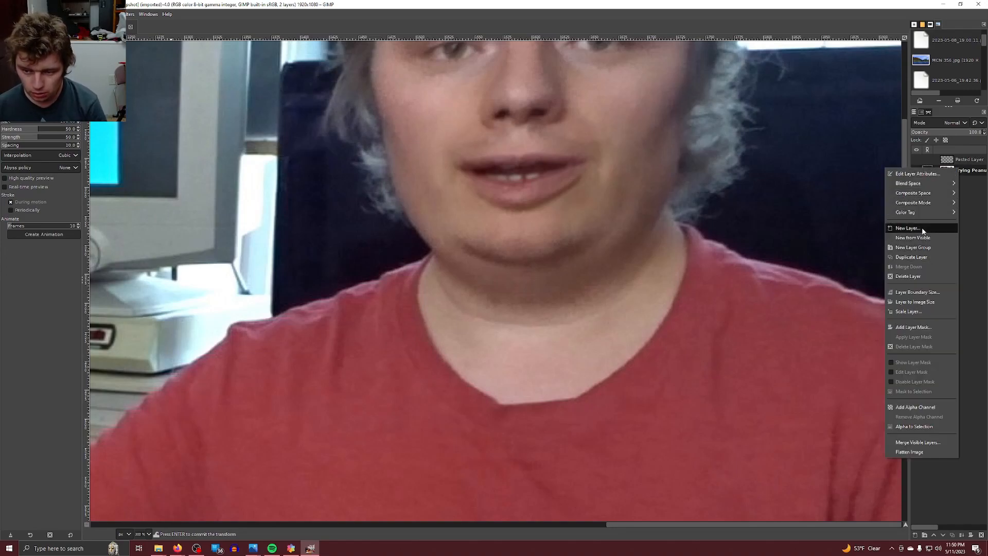
pyautogui.click(923, 229)
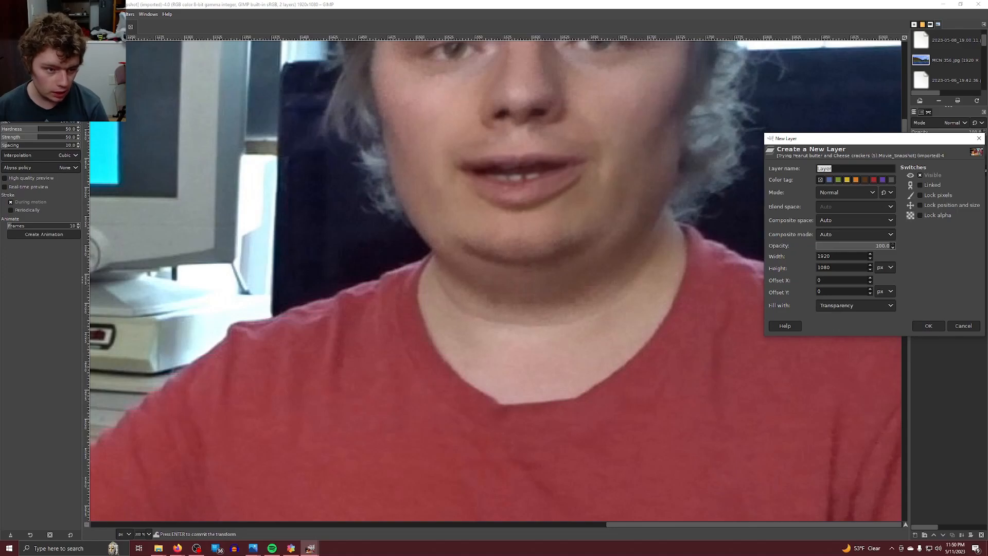
# Set up the Paintbrush with size 5 and a black foreground colour.
pyautogui.click(34, 40)
pyautogui.scroll(-1, 58, 148)
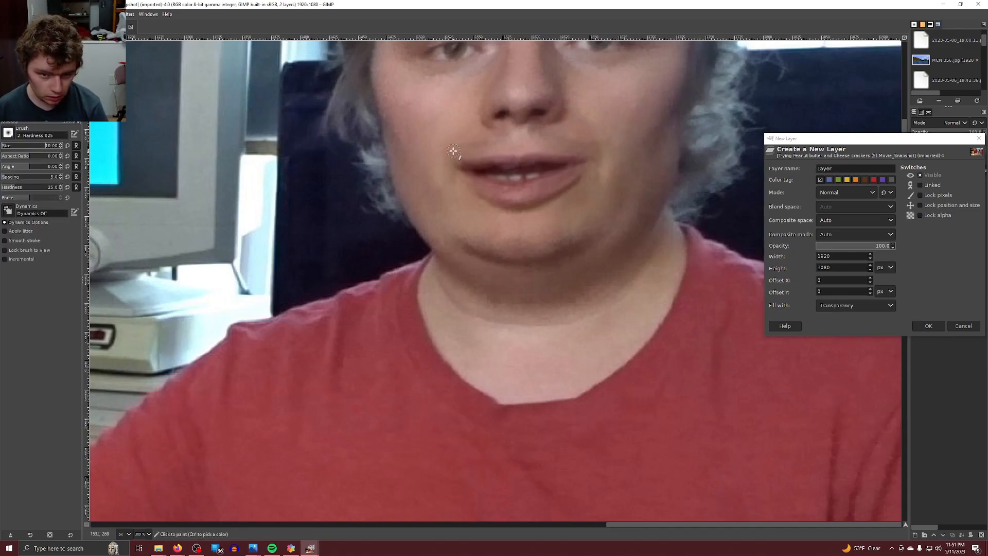
pyautogui.scroll(-1, 60, 147)
pyautogui.scroll(-4, 59, 148)
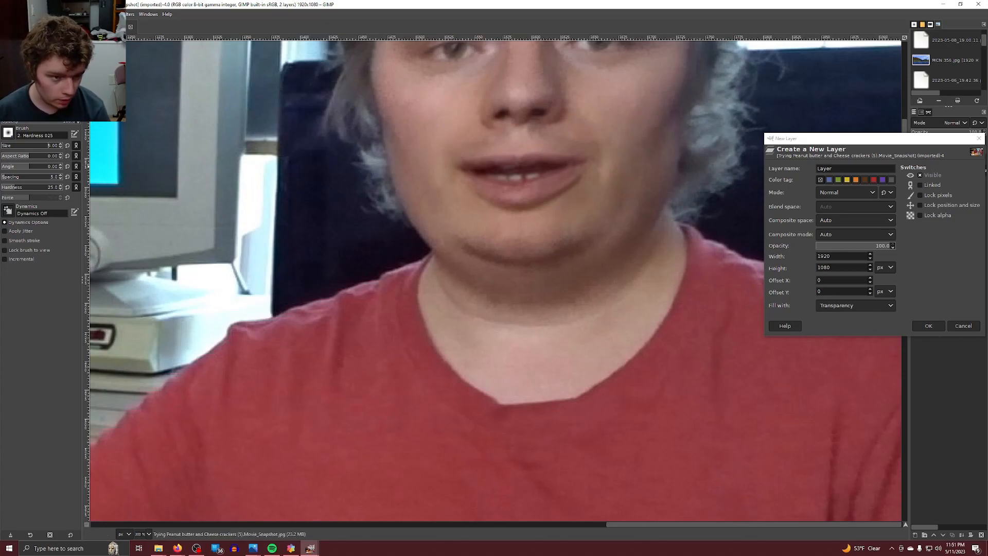
pyautogui.click(11, 77)
pyautogui.moveTo(20, 108); pyautogui.dragTo(2, 140)
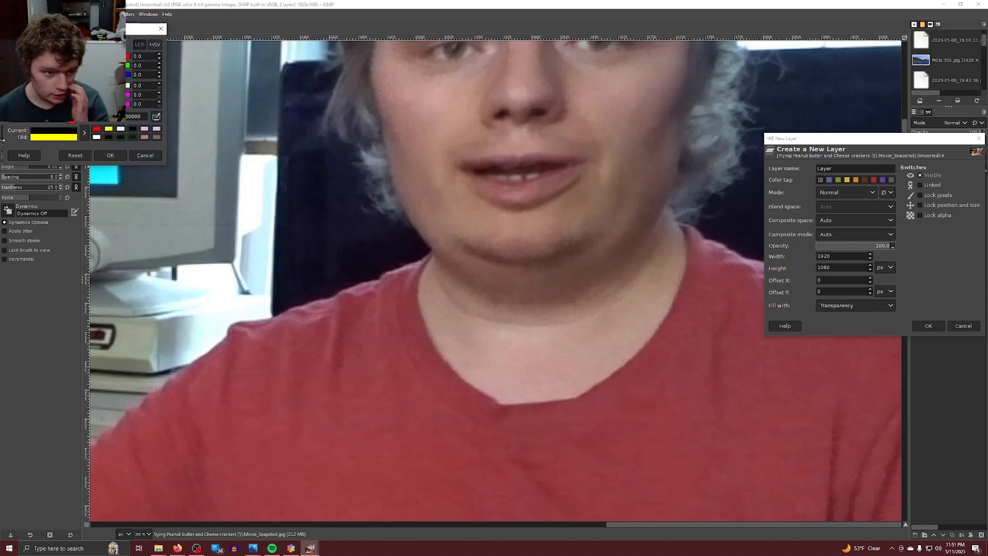
pyautogui.click(117, 155)
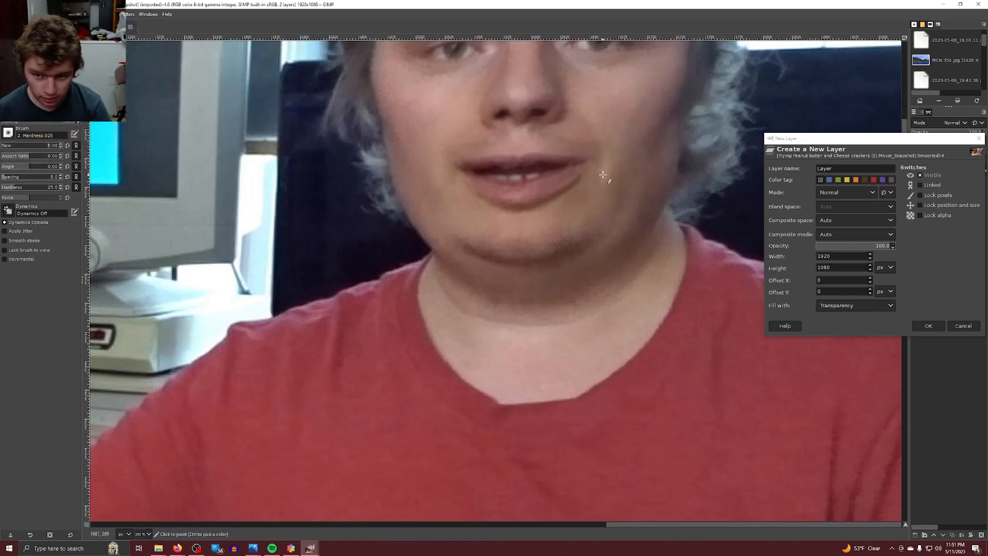
# Create the 1920 × 1080 px transparent layer and paint a curved smile line on each side of the right-hand man's mouth.
pyautogui.click(930, 326)
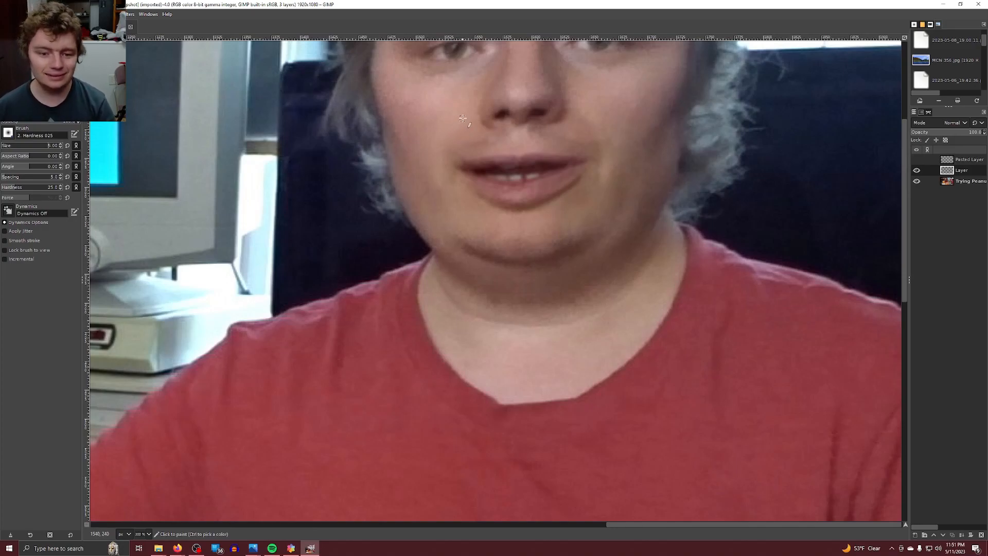
pyautogui.moveTo(467, 116)
pyautogui.mouseDown()
pyautogui.moveTo(441, 169)
pyautogui.moveTo(457, 200)
pyautogui.mouseUp()
pyautogui.moveTo(573, 104)
pyautogui.mouseDown()
pyautogui.moveTo(605, 157)
pyautogui.moveTo(591, 194)
pyautogui.mouseUp()
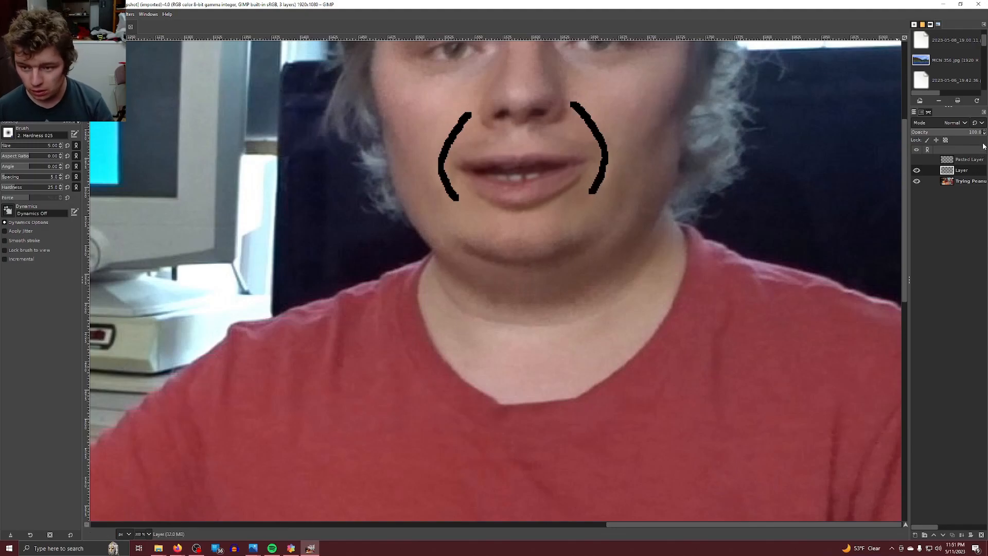
# Reduce the opacity of the smile-line layer to 10.
pyautogui.scroll(-15, 986, 137)
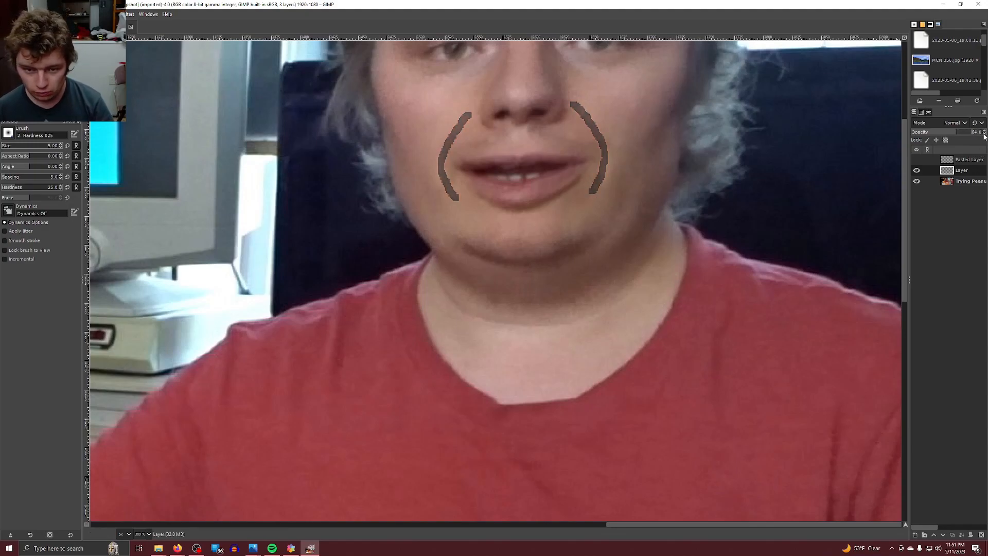
pyautogui.scroll(-3, 986, 137)
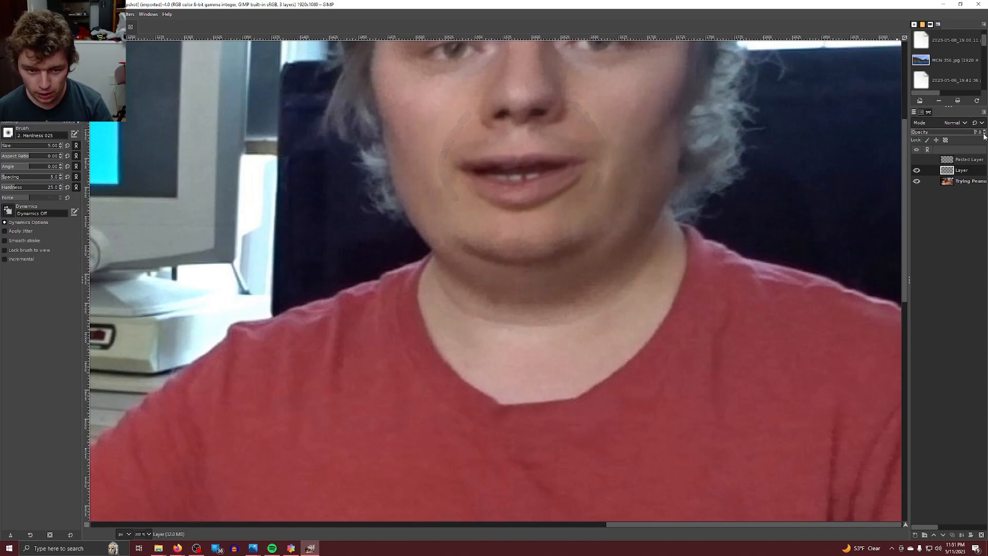
pyautogui.click(986, 132)
pyautogui.click(986, 132)
pyautogui.click(986, 132)
pyautogui.click(985, 132)
pyautogui.click(985, 132)
pyautogui.click(985, 131)
pyautogui.click(985, 132)
pyautogui.click(985, 132)
pyautogui.click(985, 132)
pyautogui.scroll(-3, 687, 166)
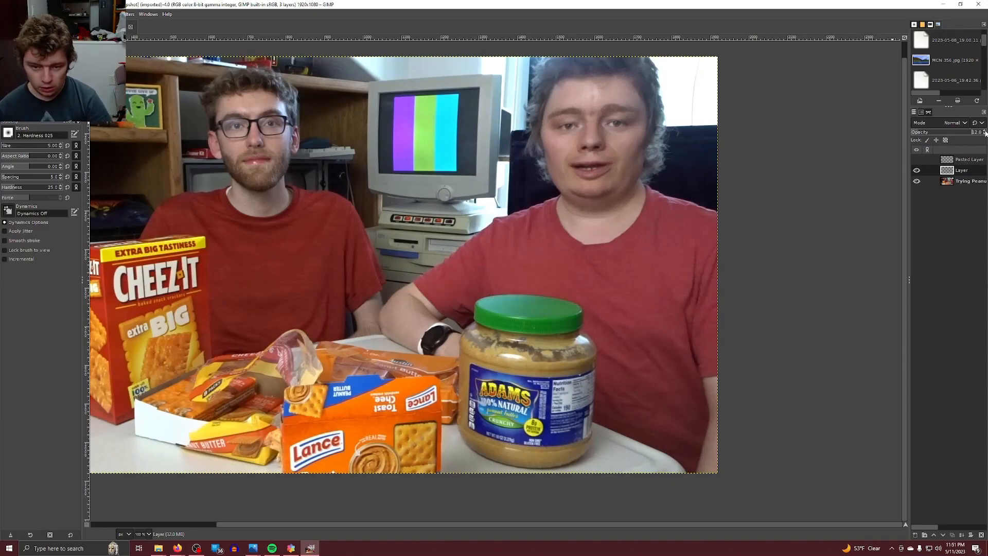
pyautogui.click(986, 131)
pyautogui.click(986, 132)
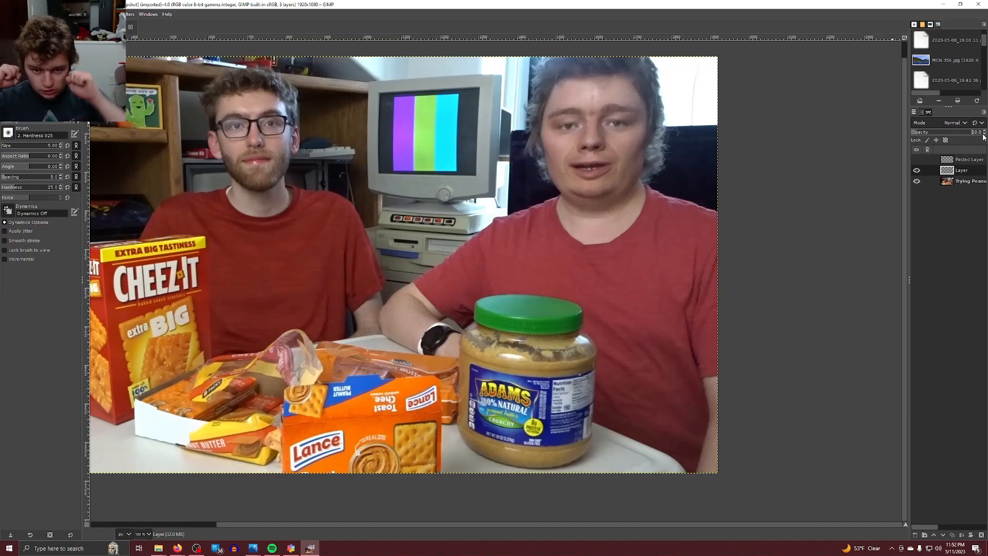
pyautogui.click(917, 171)
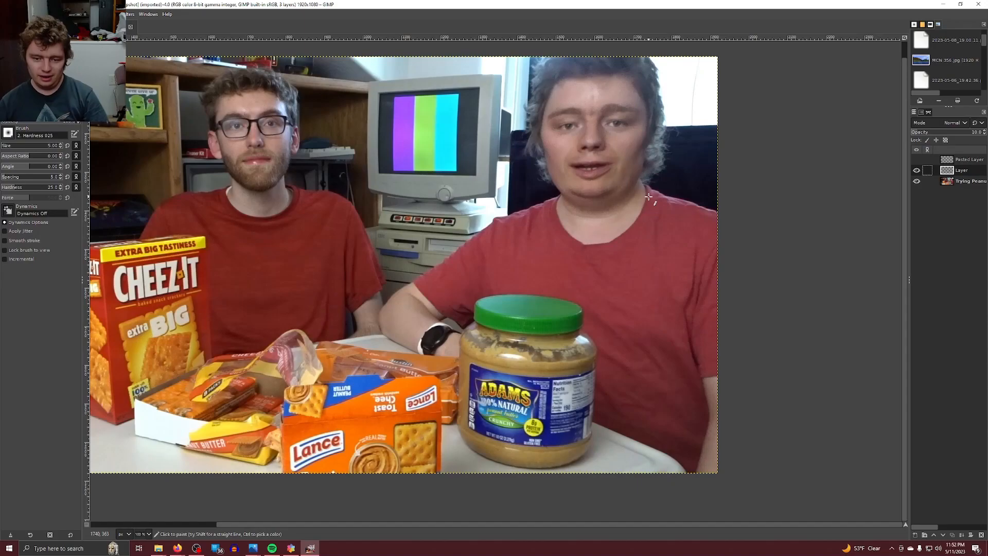
# Select the photo layer and warp the right-hand man's lower lip slightly downward with Warp Transform.
pyautogui.press('-')
pyautogui.scroll(1, 648, 196)
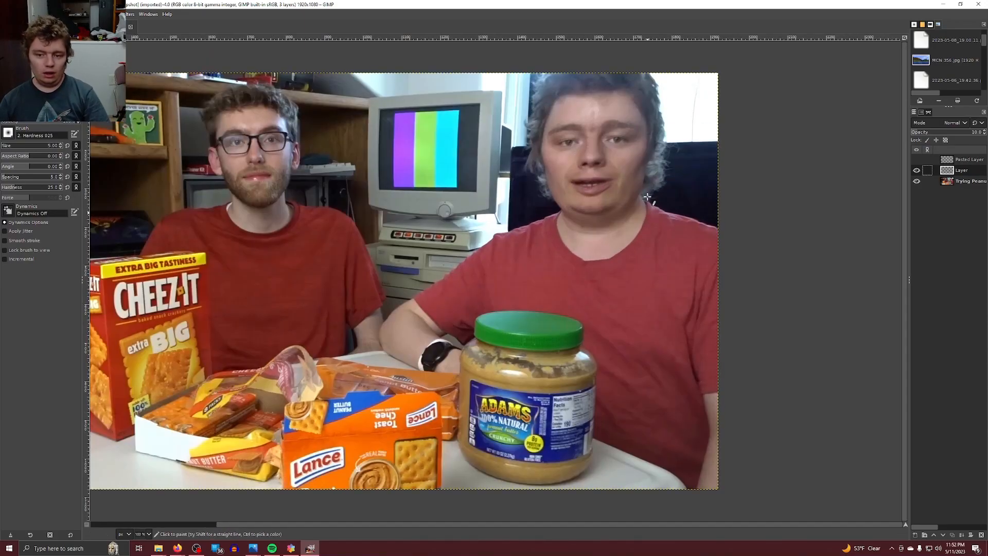
pyautogui.moveTo(562, 525); pyautogui.dragTo(403, 515)
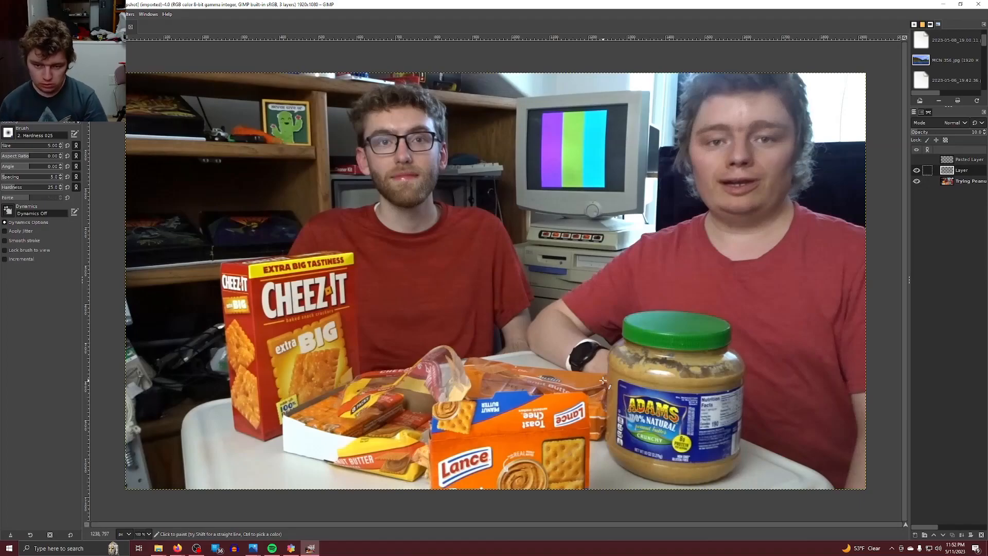
pyautogui.hotkey('shift', 's')
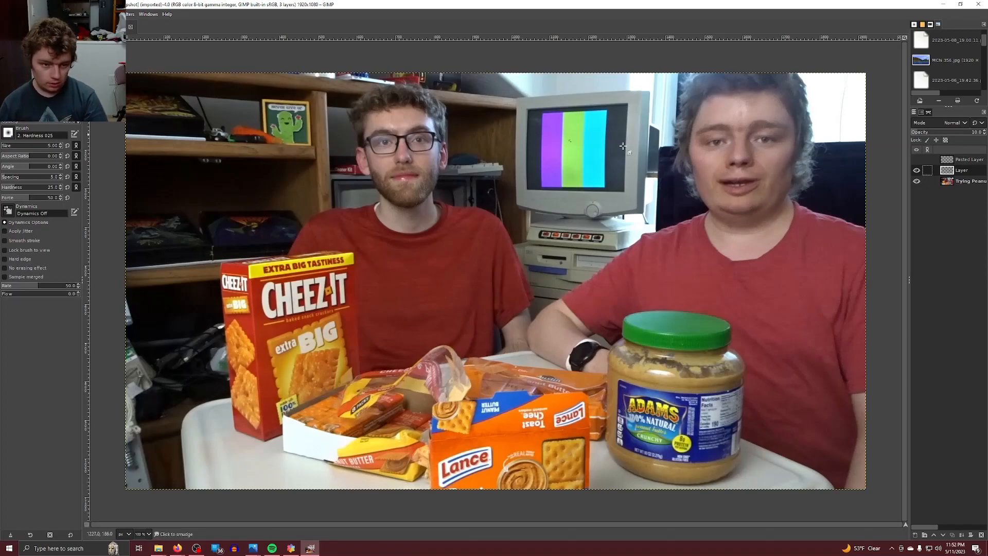
pyautogui.press('w')
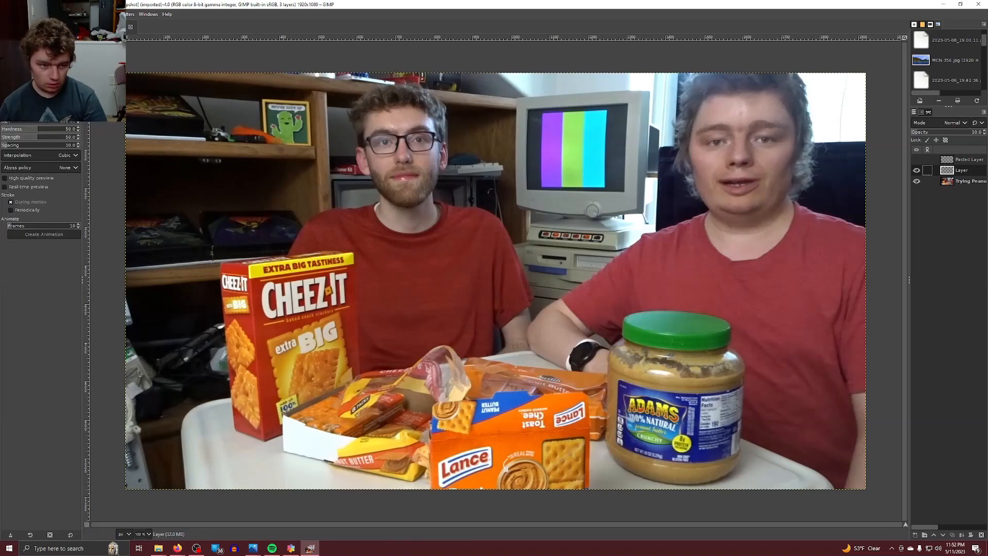
pyautogui.click(966, 181)
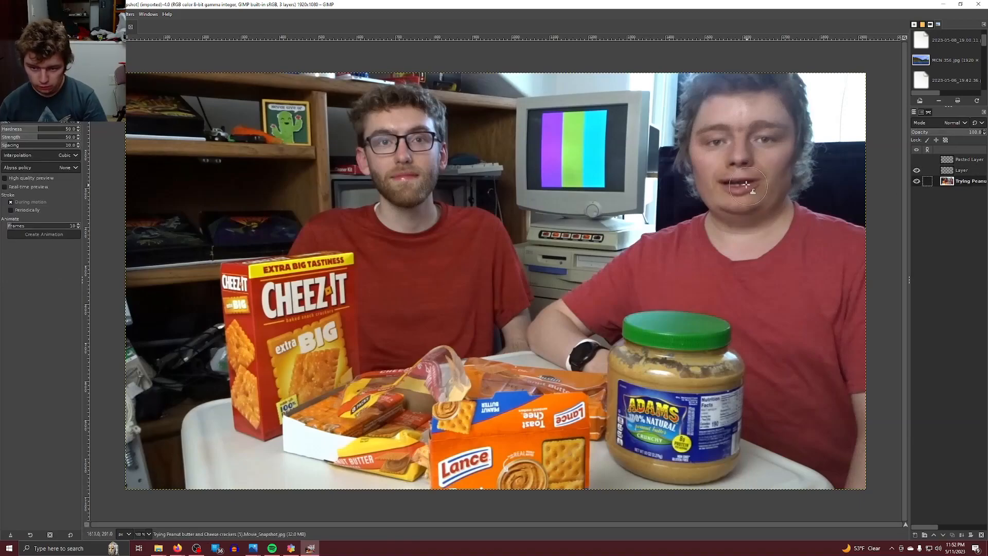
pyautogui.moveTo(739, 182); pyautogui.dragTo(740, 188)
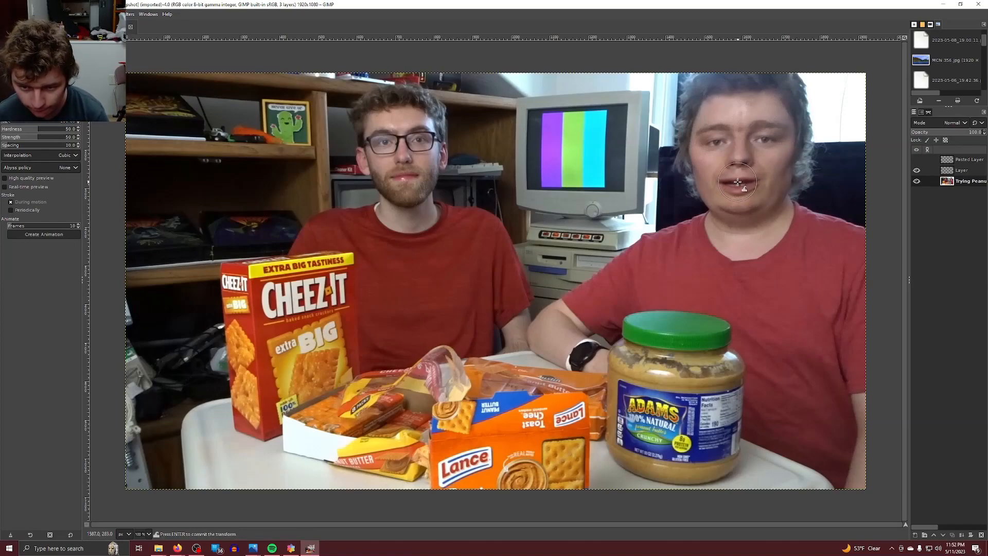
pyautogui.press('Escape')
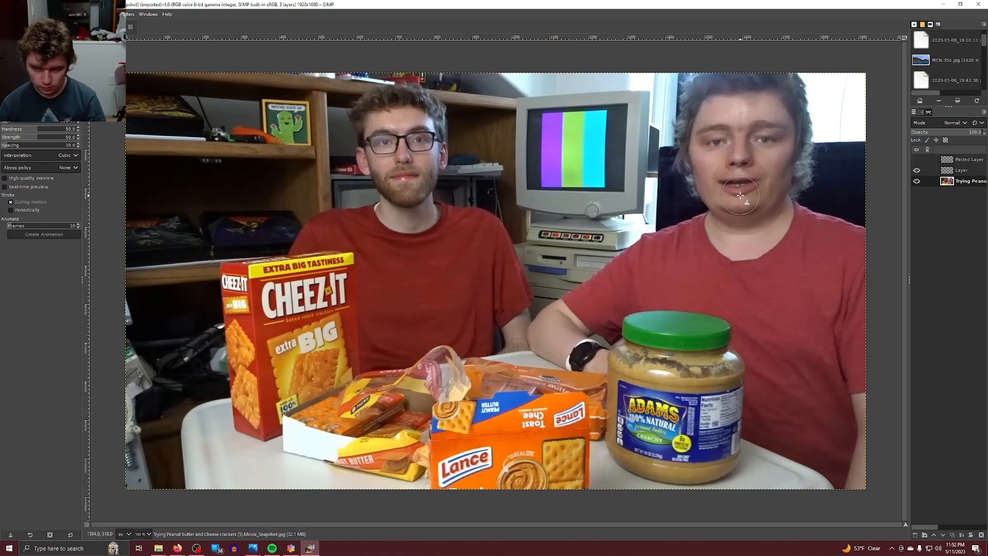
pyautogui.moveTo(740, 190); pyautogui.dragTo(813, 210)
pyautogui.press('Return')
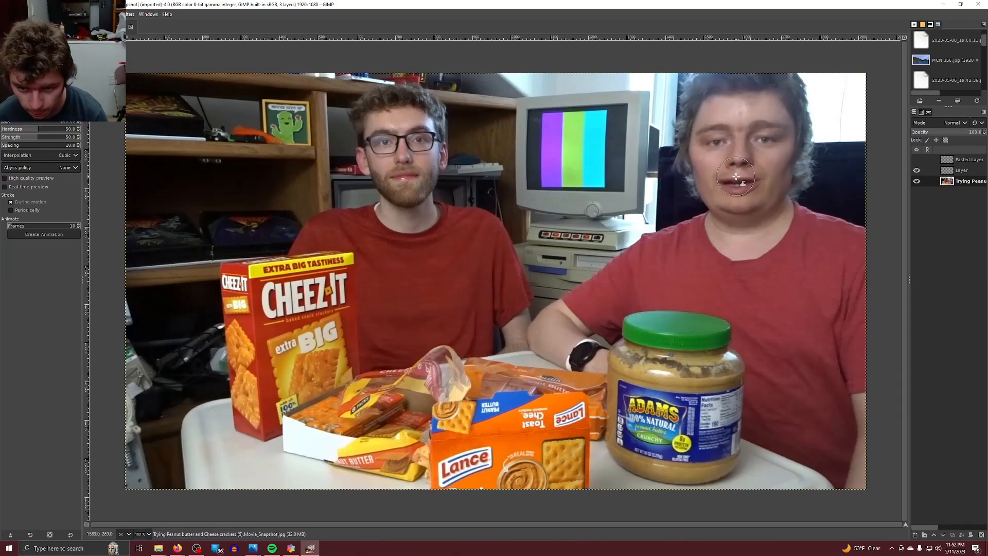
# Try to warp the right-hand man's mouth further open with a larger brush, and undo the last warp.
pyautogui.moveTo(739, 182); pyautogui.dragTo(748, 184)
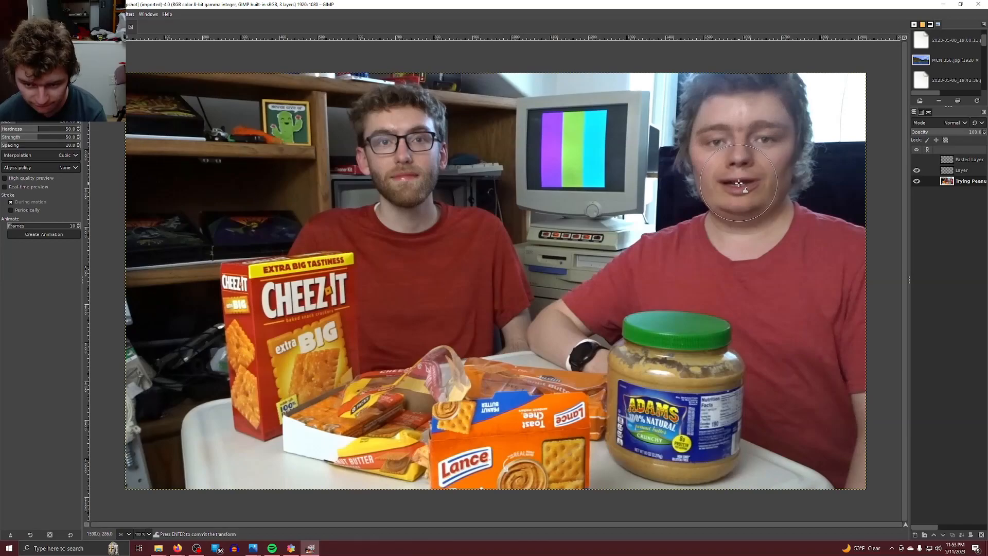
pyautogui.moveTo(739, 183); pyautogui.dragTo(739, 187)
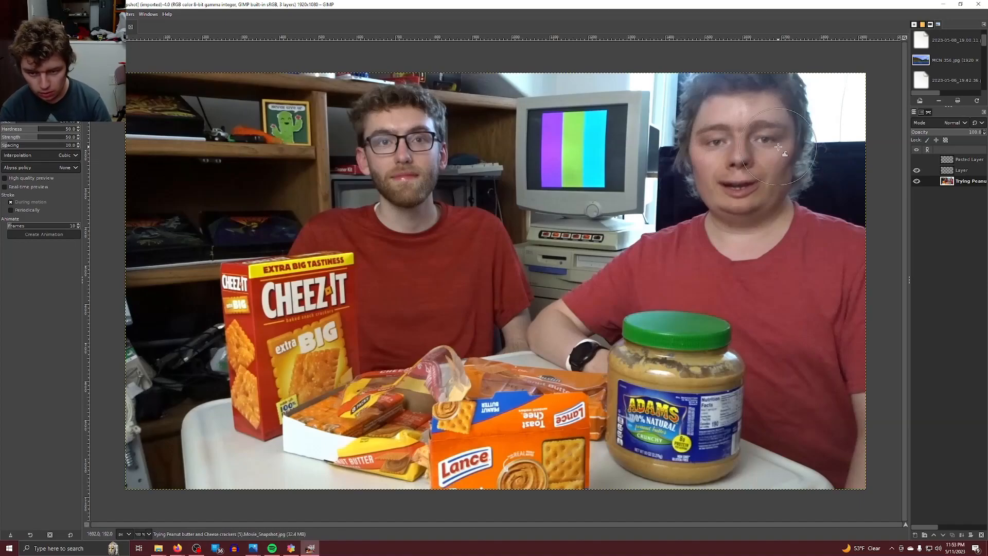
pyautogui.hotkey('ctrl', 'z')
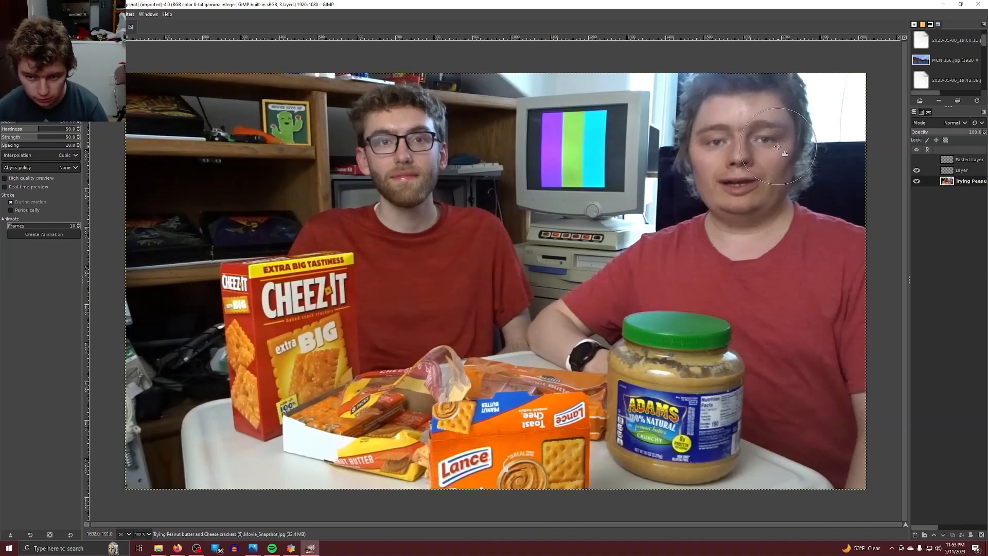
# Warp the right-hand man's mouth slightly downward and switch the Warp Transform behavior to Erase warping.
pyautogui.moveTo(739, 180); pyautogui.dragTo(740, 185)
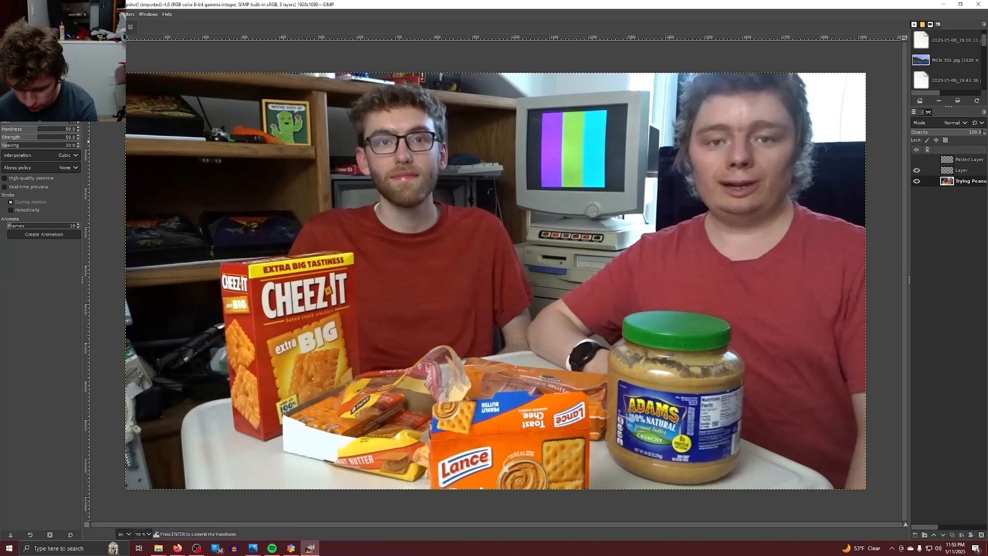
pyautogui.click(42, 111)
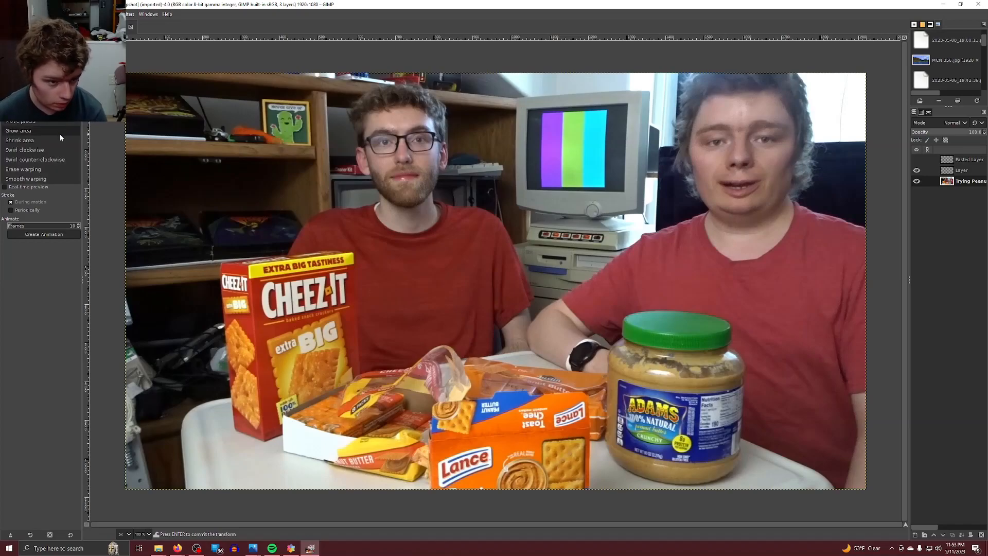
pyautogui.click(48, 173)
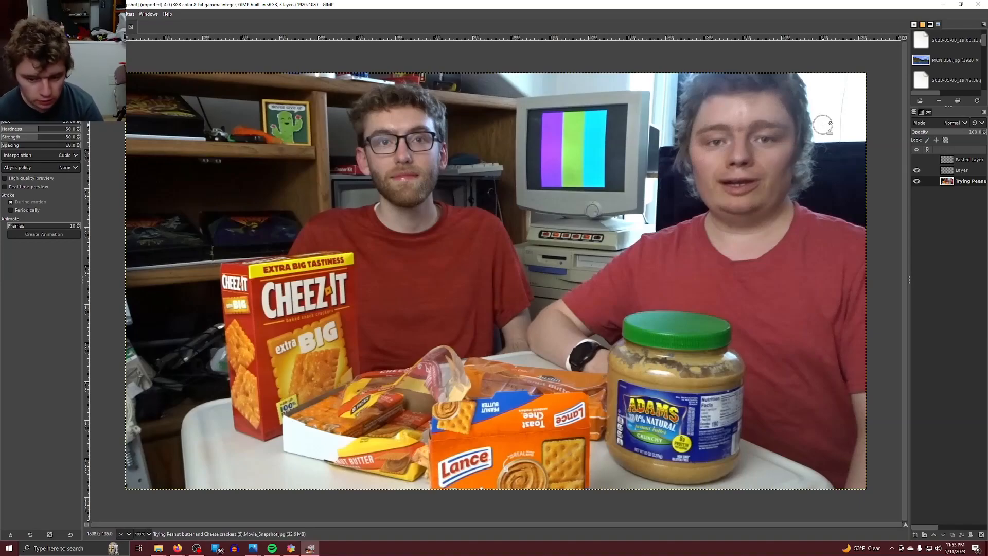
pyautogui.scroll(-1, 697, 344)
pyautogui.scroll(1, 697, 344)
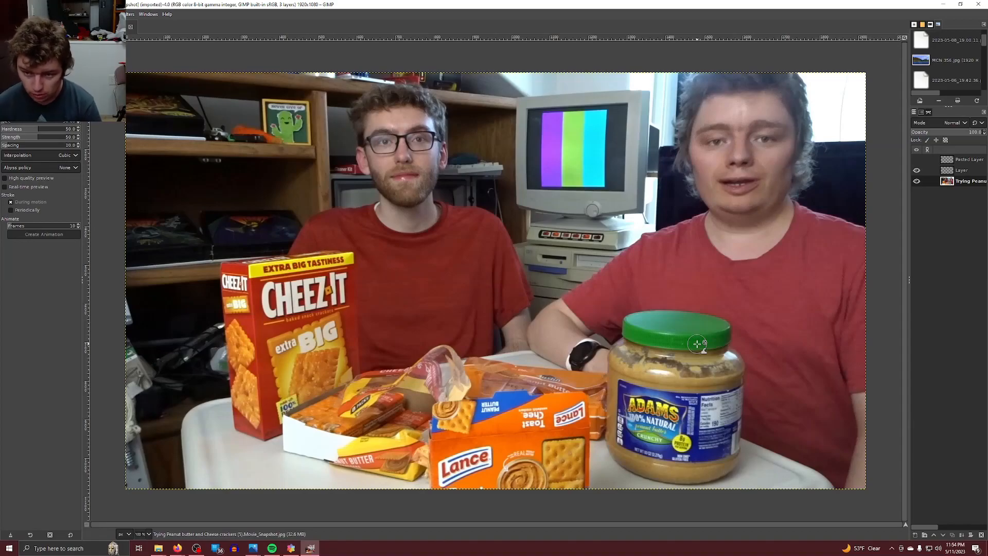
# Switch to the 12-layer composite image, hide its bottom photo layer and show the second and third photo layers above the bottom.
pyautogui.click(96, 26)
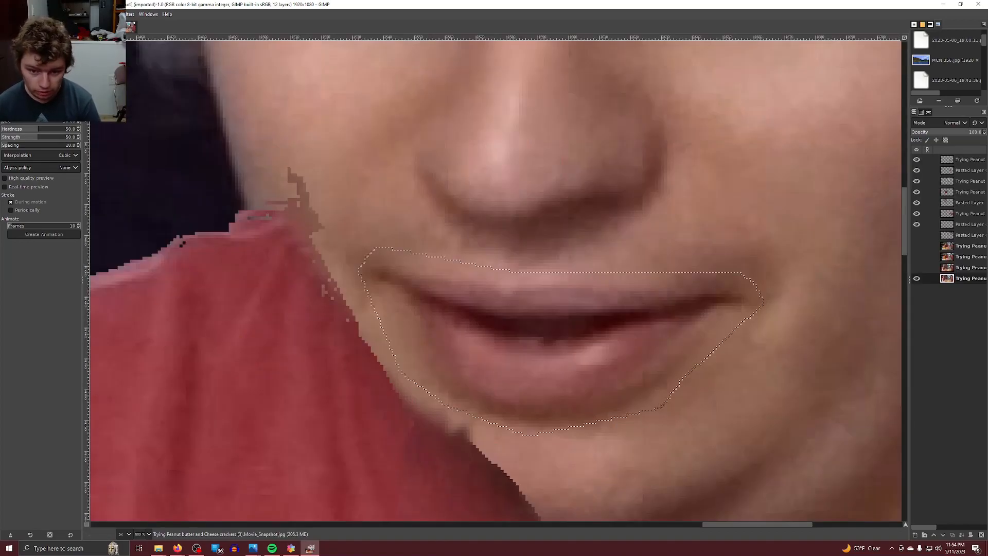
pyautogui.scroll(-8, 540, 209)
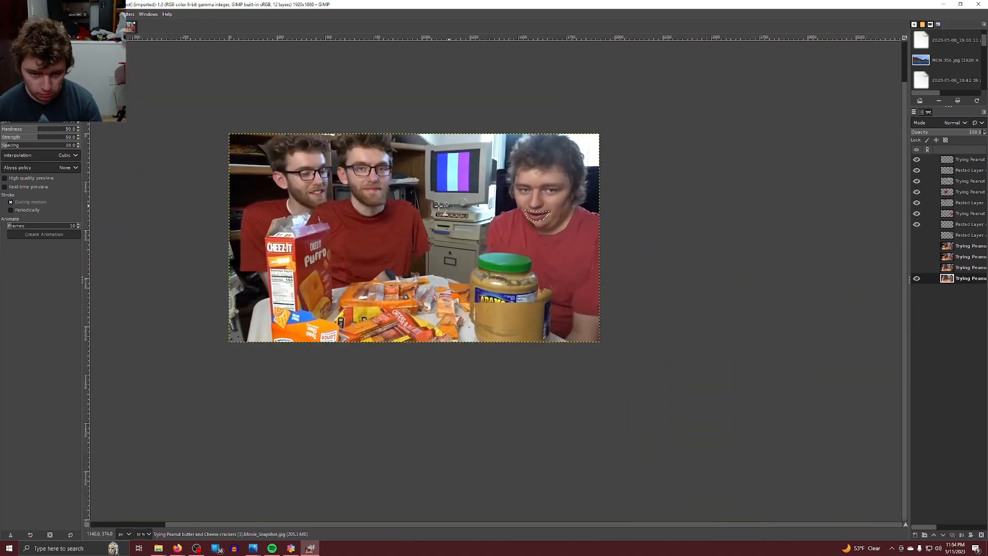
pyautogui.click(917, 279)
pyautogui.click(916, 246)
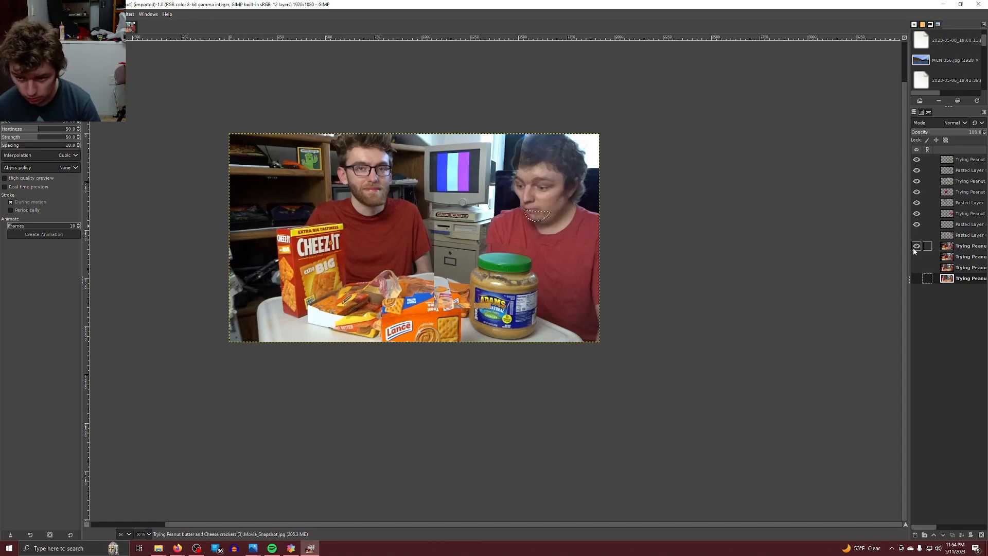
pyautogui.click(916, 247)
pyautogui.click(916, 257)
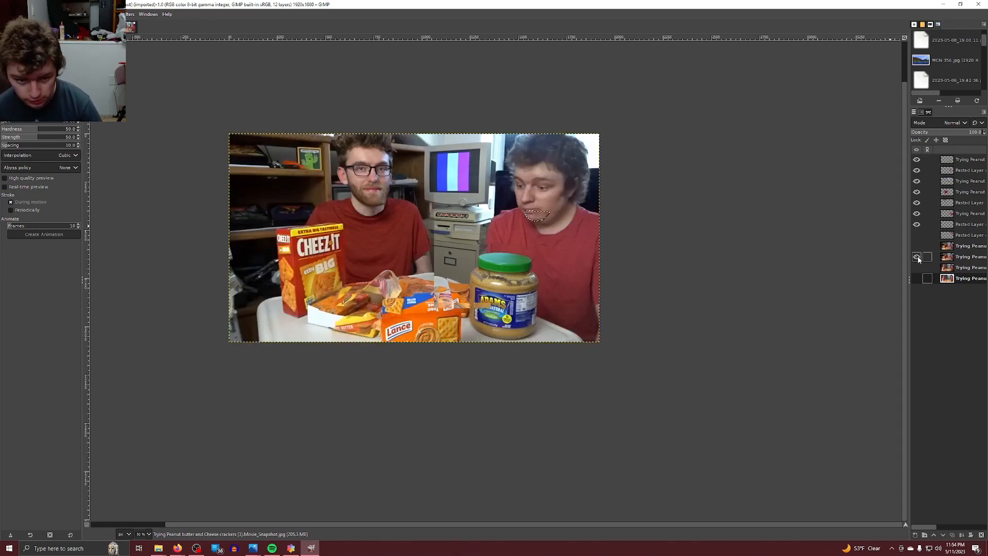
pyautogui.click(917, 267)
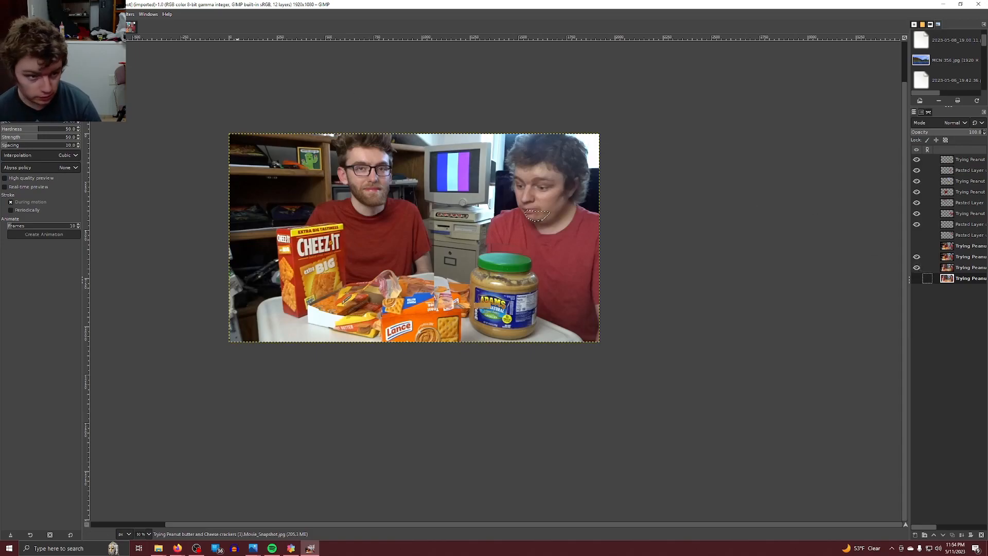
# Clear the selection around the mouth and show the hidden pasted layer with the right-hand man's forward-looking head.
pyautogui.click(52, 14)
pyautogui.moveTo(33, 14)
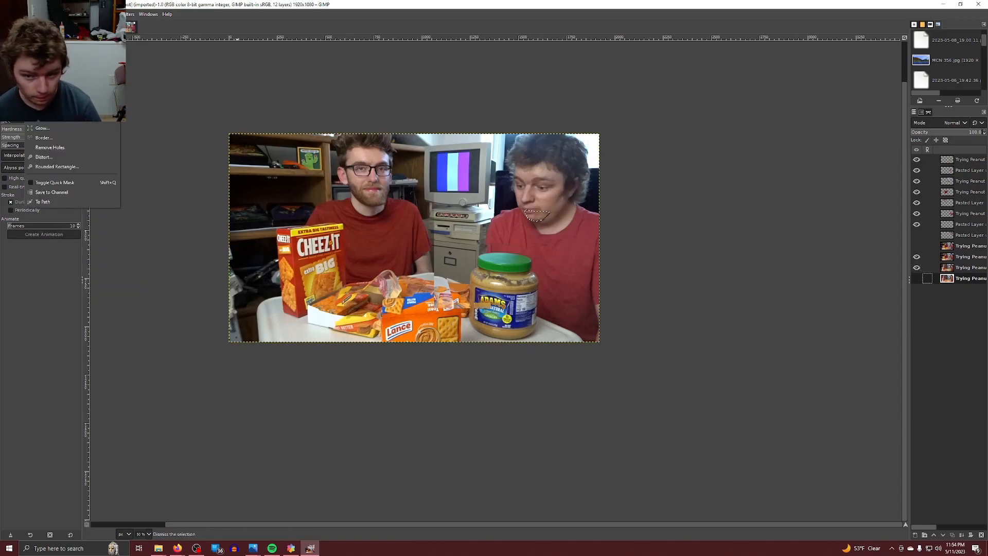
pyautogui.click(39, 34)
pyautogui.click(917, 235)
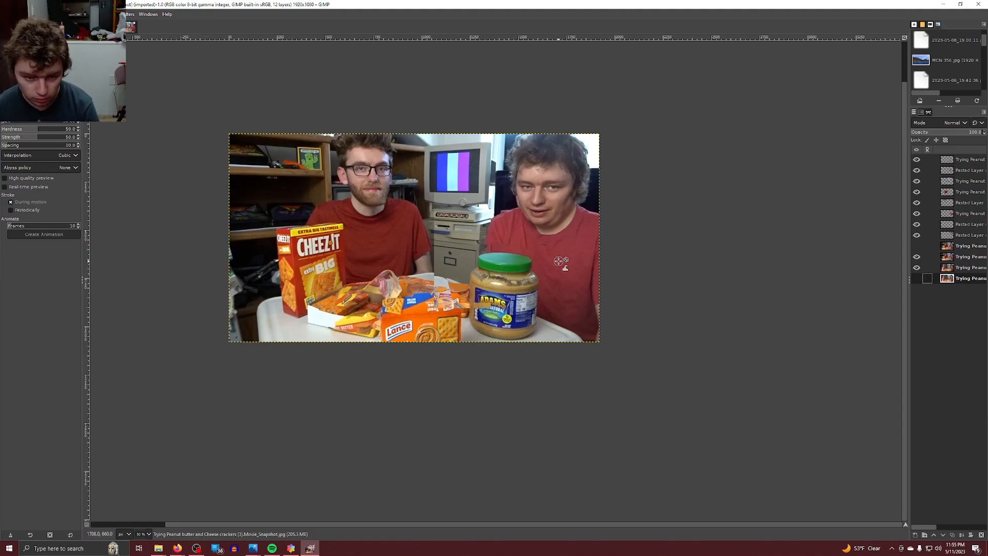
# Copy the pasted layer with the right-hand man's forward-looking head and return to the image with the smile-line layer.
pyautogui.click(951, 192)
pyautogui.click(955, 225)
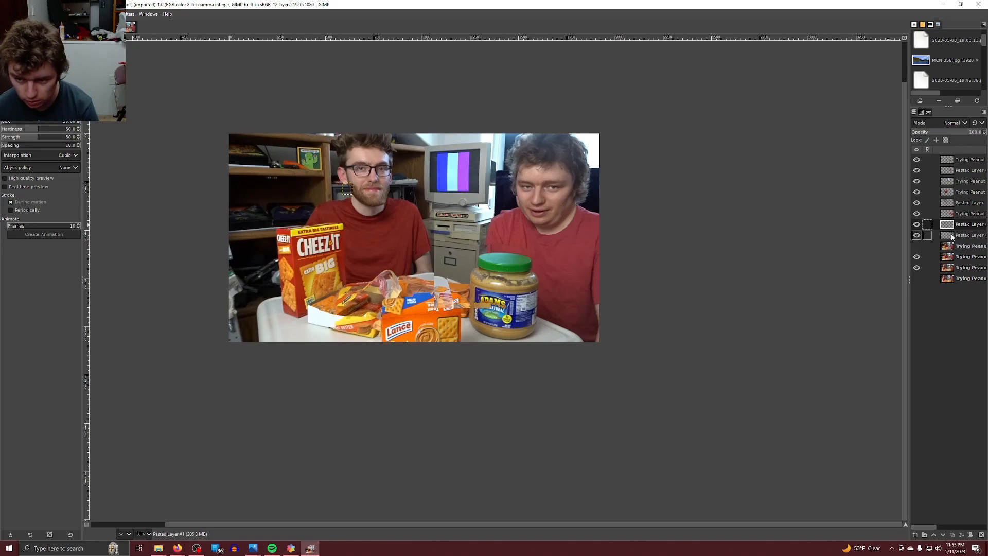
pyautogui.click(955, 236)
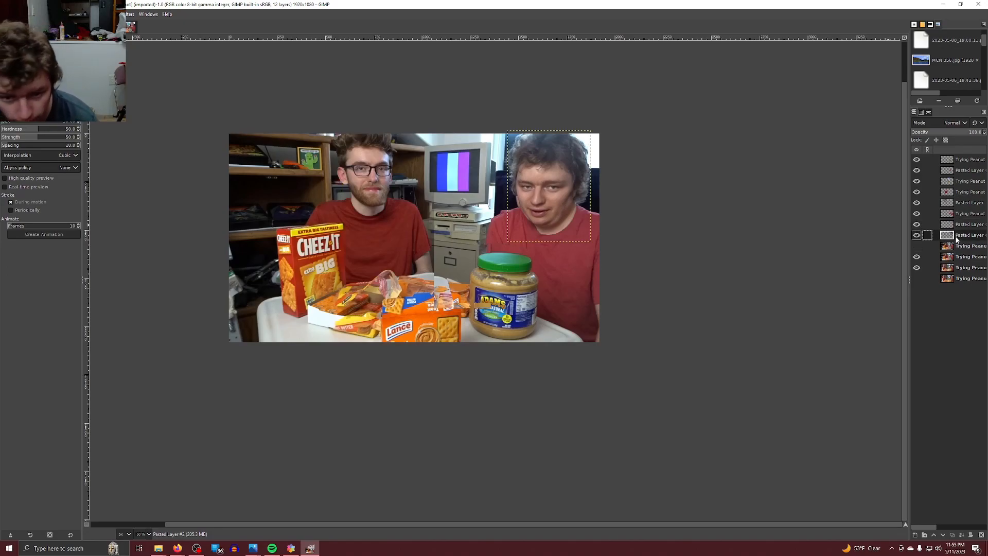
pyautogui.hotkey('ctrl', 'c')
pyautogui.click(130, 27)
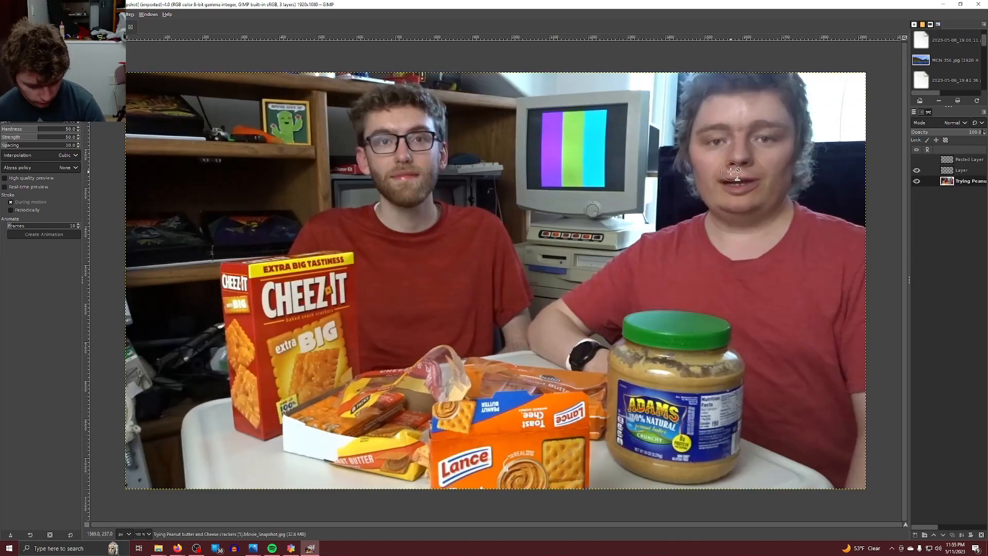
# Paste the copied head as a new layer and position it over the right-hand man's head with the Move tool.
pyautogui.hotkey('ctrl', 'v')
pyautogui.press('m')
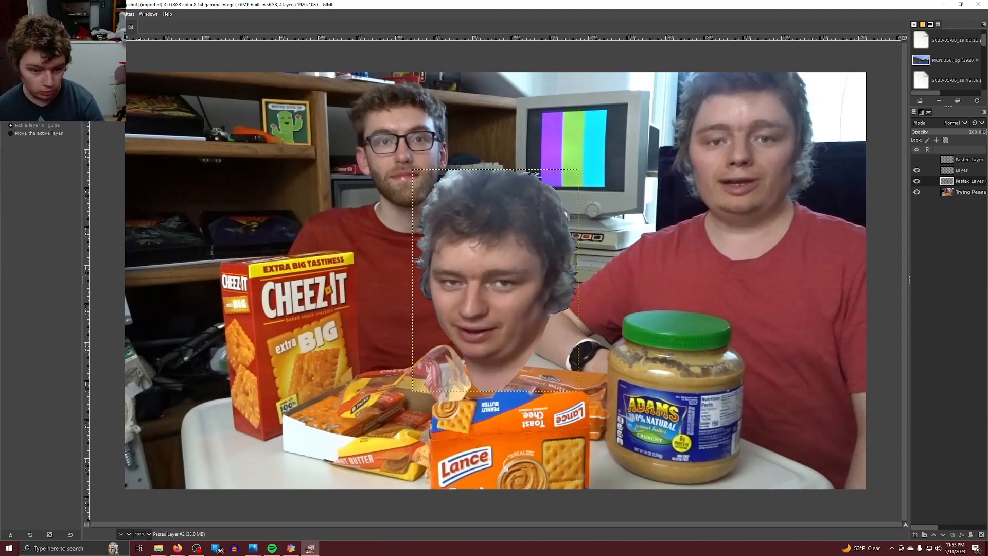
pyautogui.moveTo(523, 282); pyautogui.dragTo(758, 169)
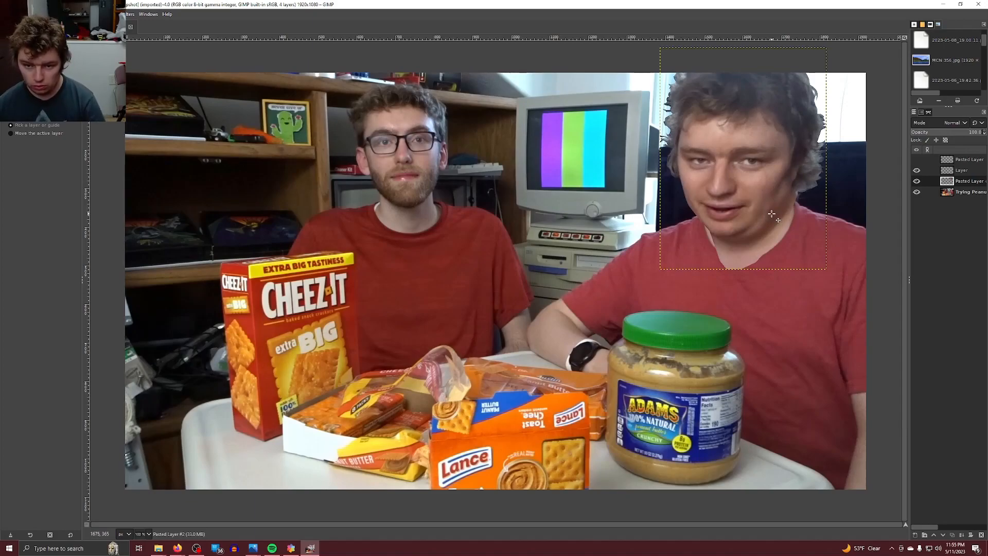
pyautogui.moveTo(778, 170)
pyautogui.mouseDown()
pyautogui.moveTo(624, 157)
pyautogui.moveTo(788, 164)
pyautogui.moveTo(778, 171)
pyautogui.mouseUp()
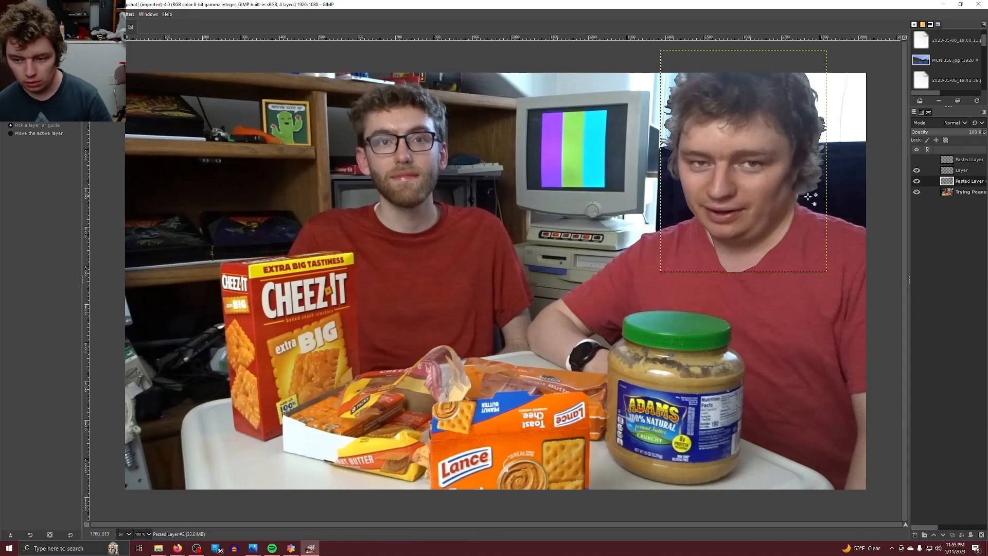
# Compare the pasted head with the original one by toggling the pasted layer's visibility.
pyautogui.click(917, 181)
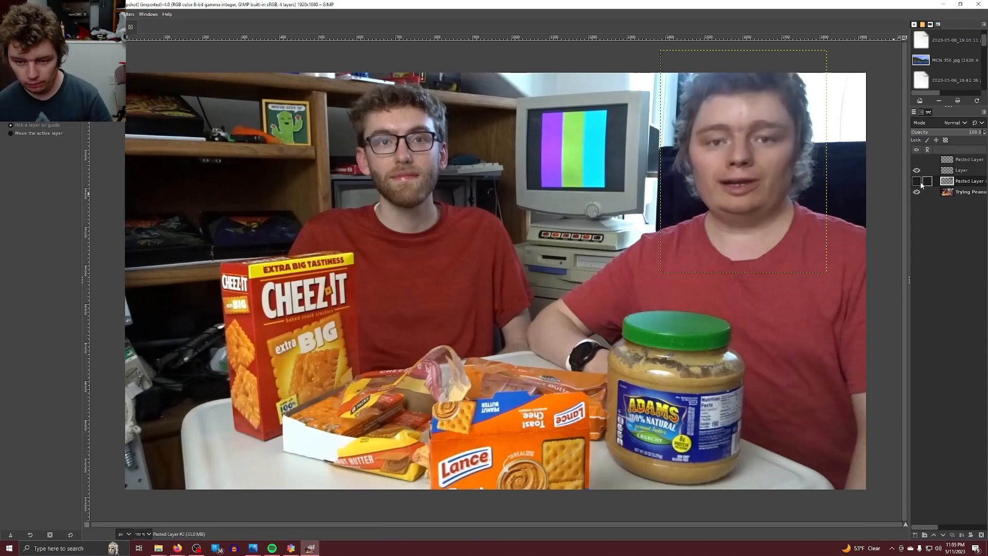
pyautogui.click(921, 183)
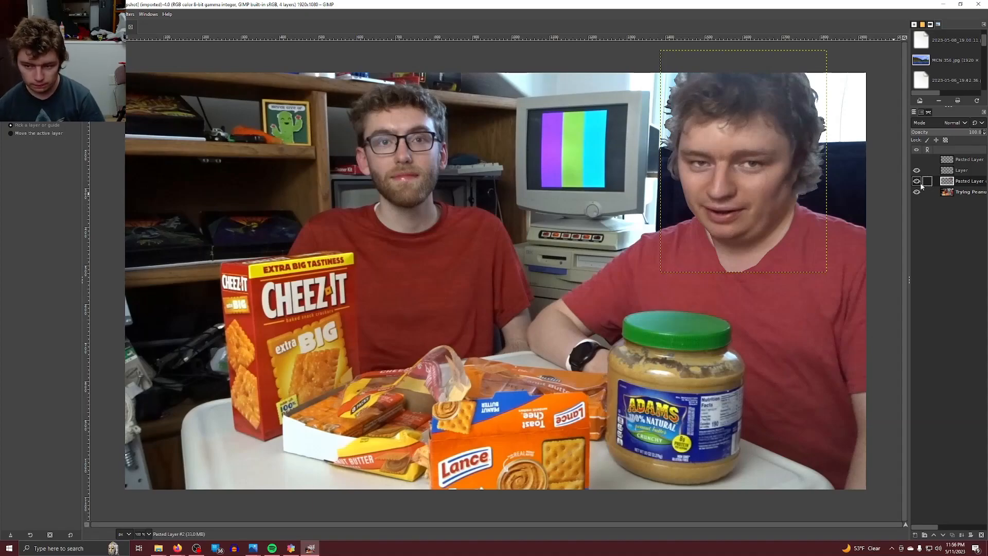
pyautogui.click(920, 183)
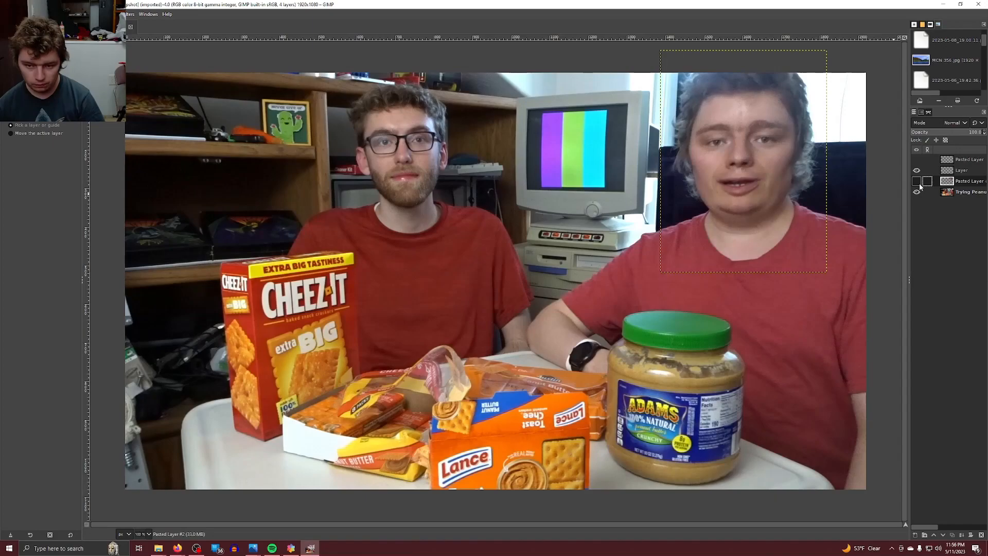
pyautogui.click(918, 182)
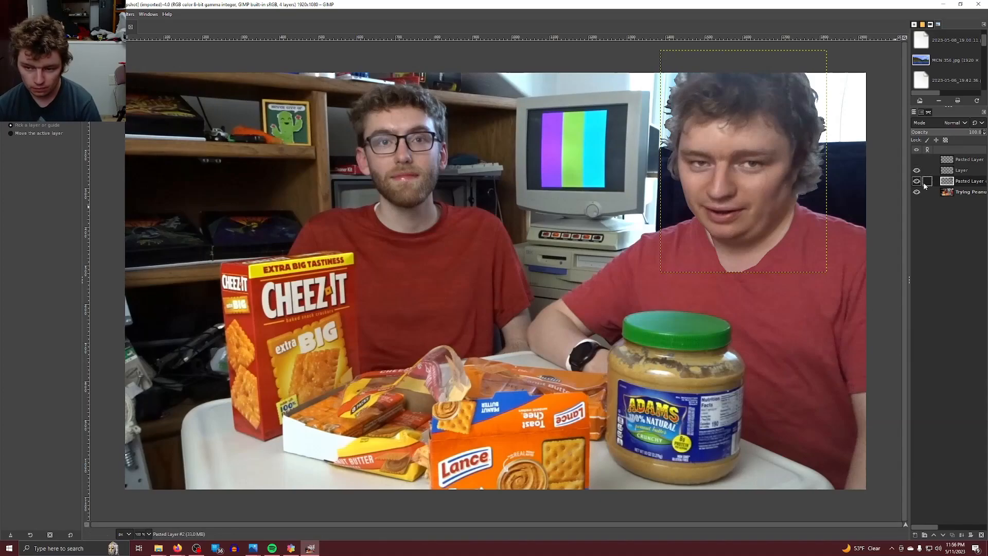
pyautogui.click(917, 182)
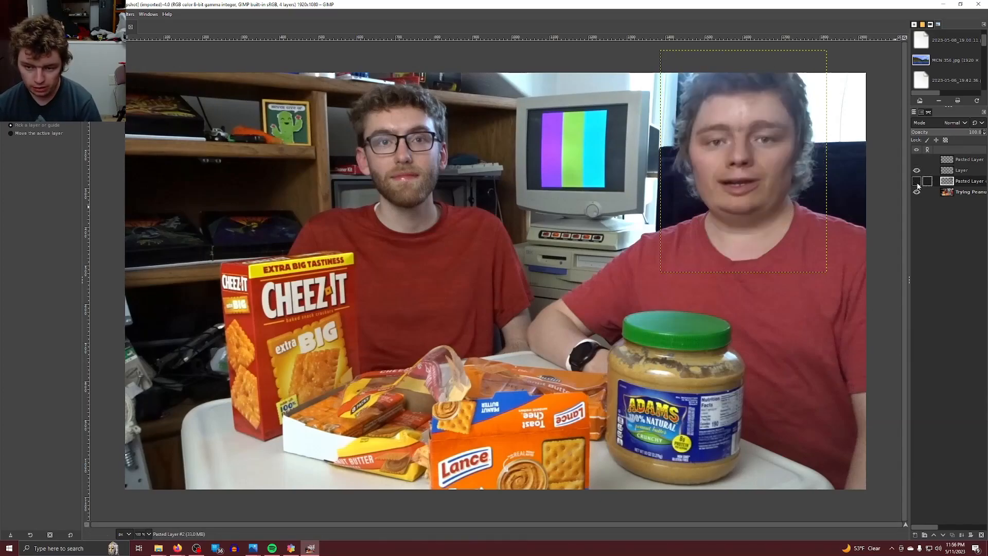
pyautogui.click(917, 182)
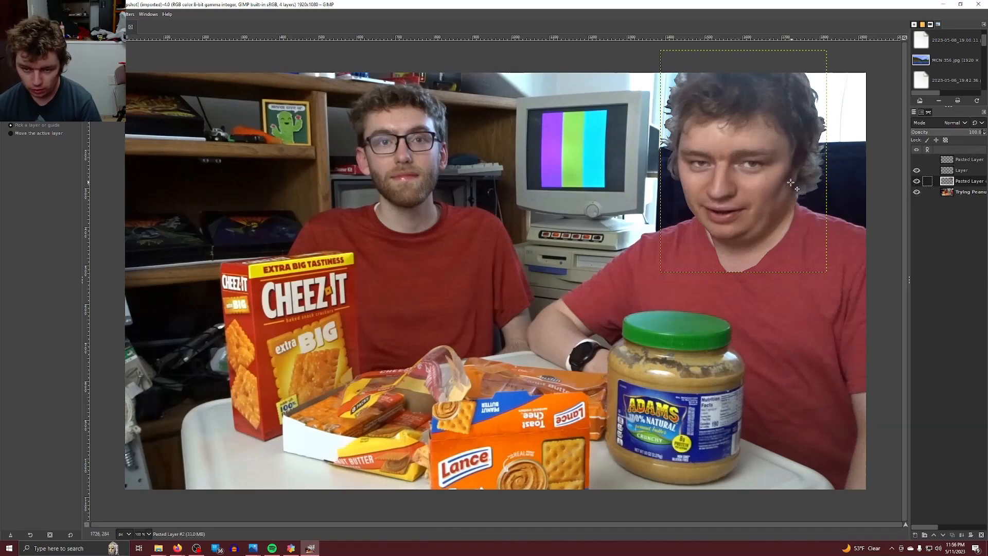
# Hide the smile-line layer, try to warp the pasted face upward with Warp Transform set to Move pixels, and undo both changes.
pyautogui.click(917, 171)
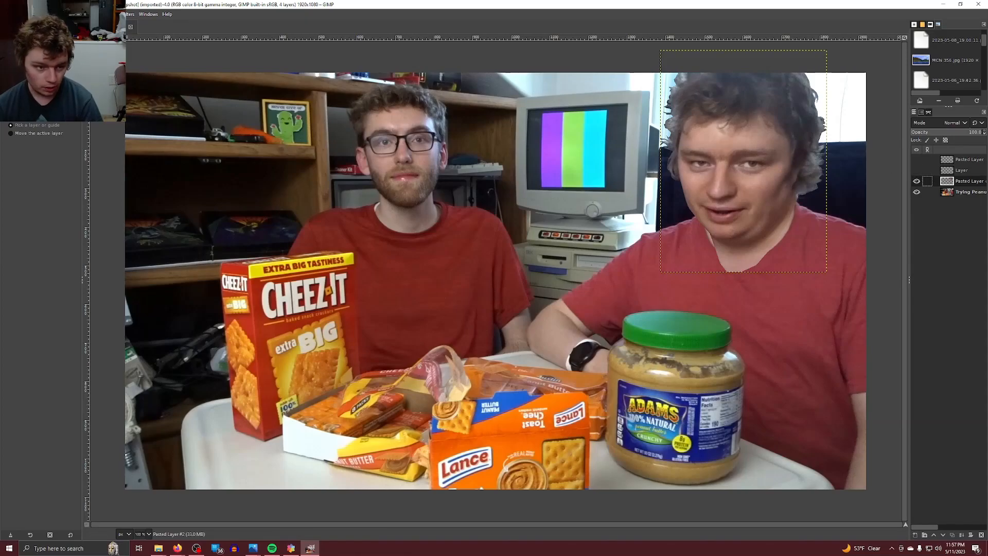
pyautogui.press('w')
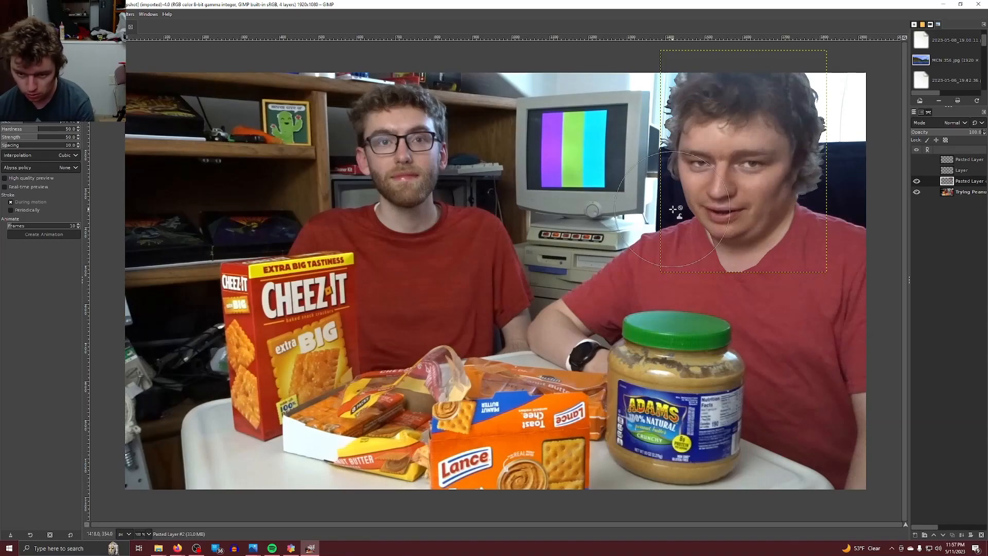
pyautogui.click(42, 111)
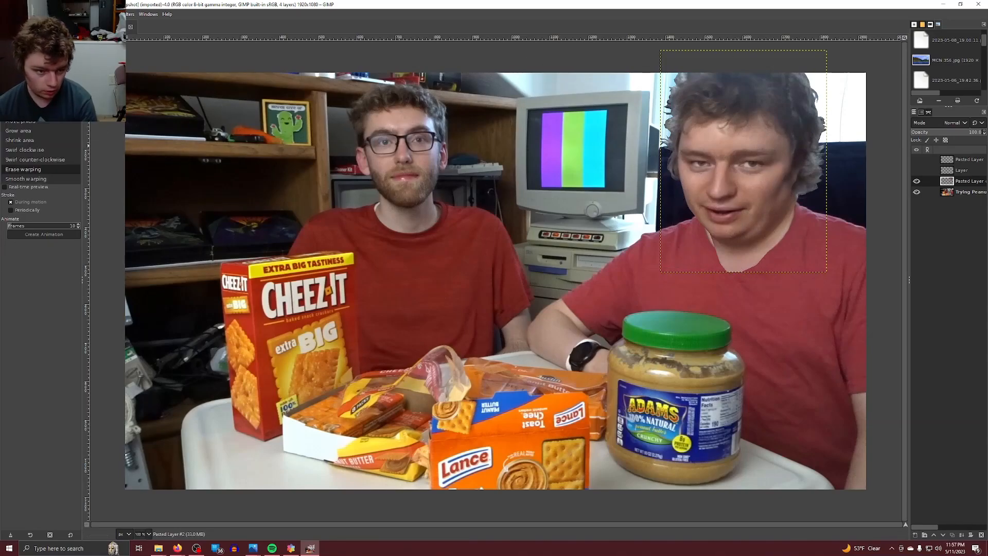
pyautogui.click(38, 122)
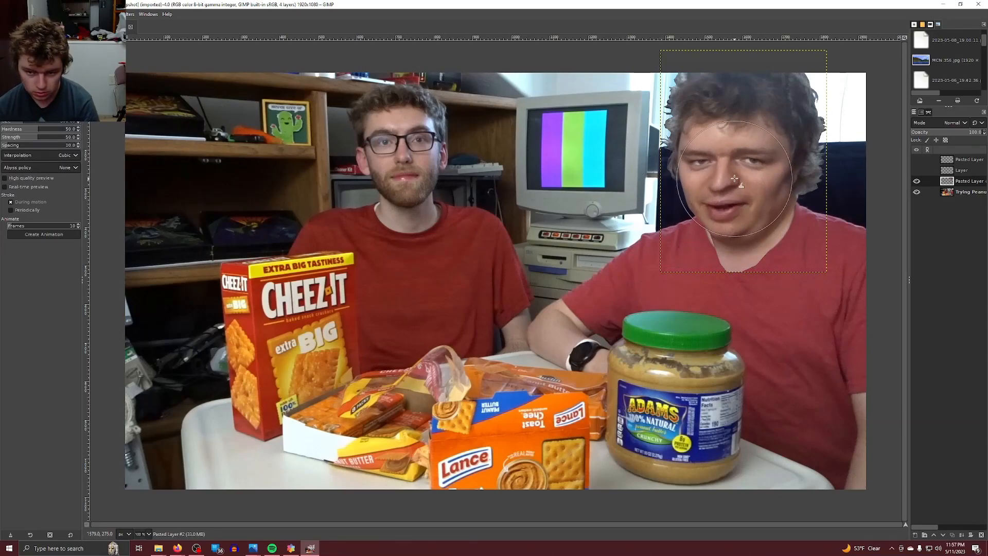
pyautogui.moveTo(736, 178); pyautogui.dragTo(750, 141)
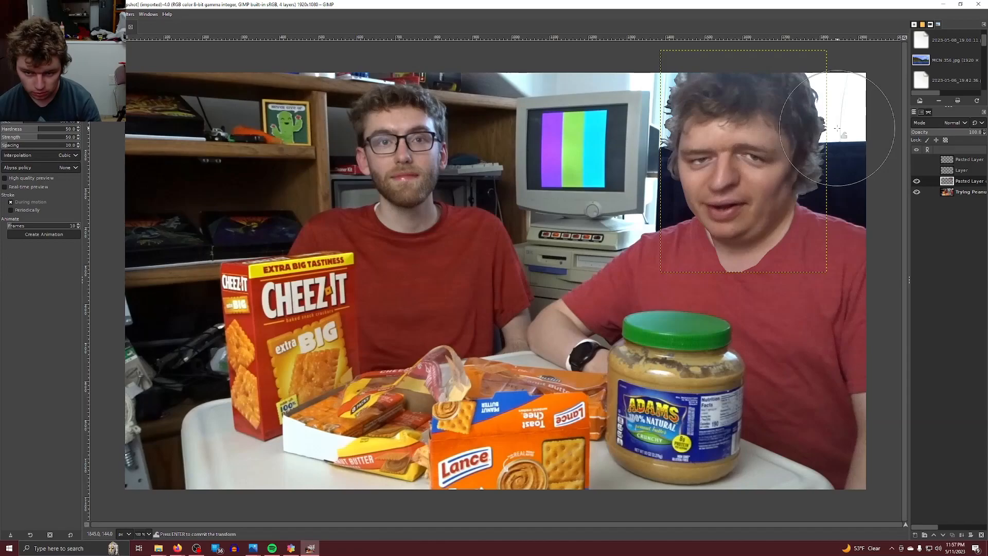
pyautogui.hotkey('ctrl', 'z')
pyautogui.hotkey('ctrl', 'z')
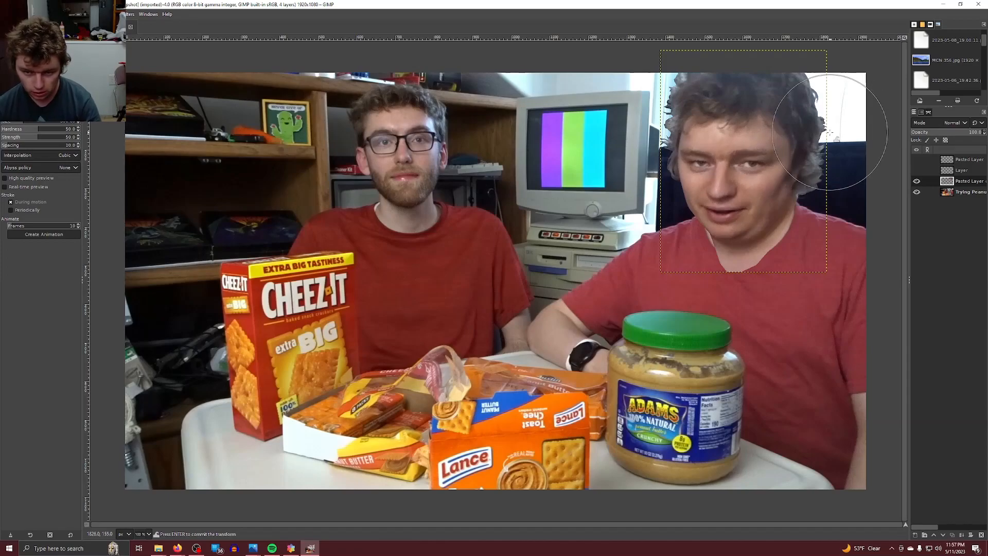
pyautogui.hotkey('ctrl', 'z')
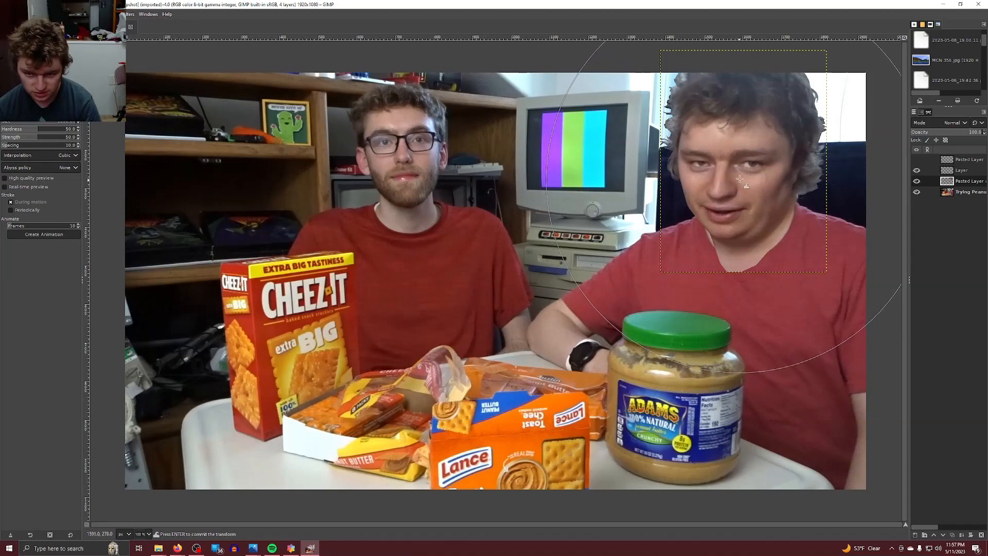
# Try to warp the pasted face upward with a larger brush, undo the warps, and compare the pasted head with the original.
pyautogui.moveTo(738, 187); pyautogui.dragTo(747, 161)
pyautogui.hotkey('ctrl', 'z')
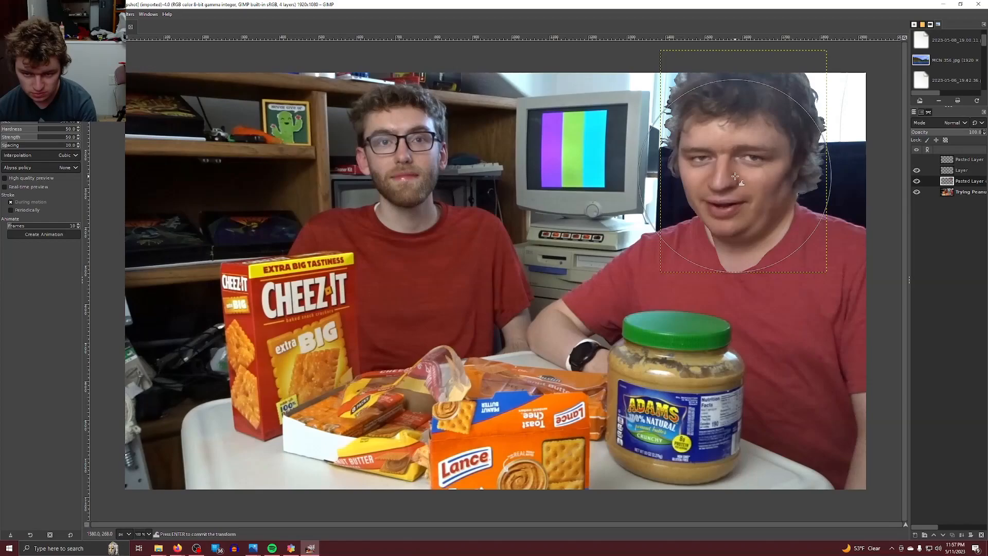
pyautogui.moveTo(734, 176); pyautogui.dragTo(729, 142)
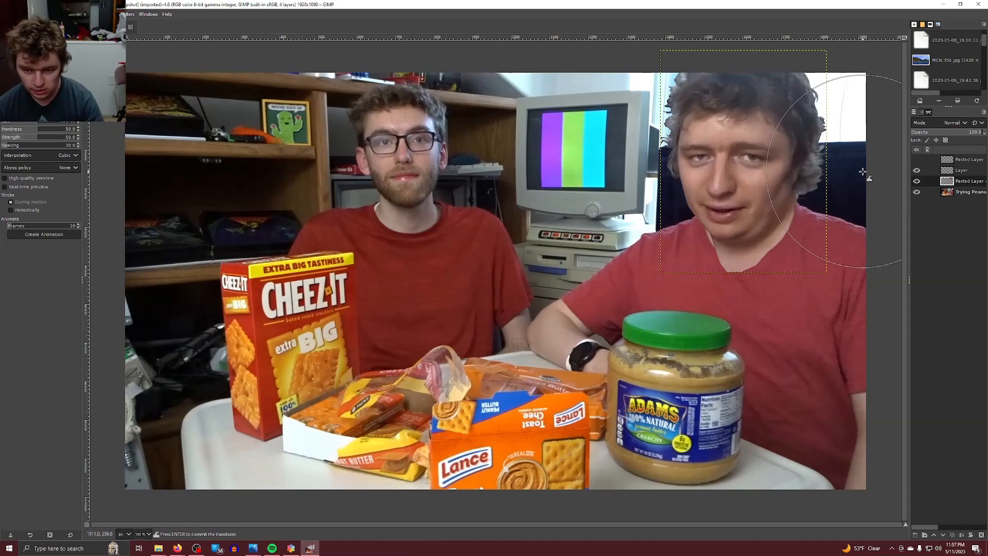
pyautogui.hotkey('ctrl', 'z')
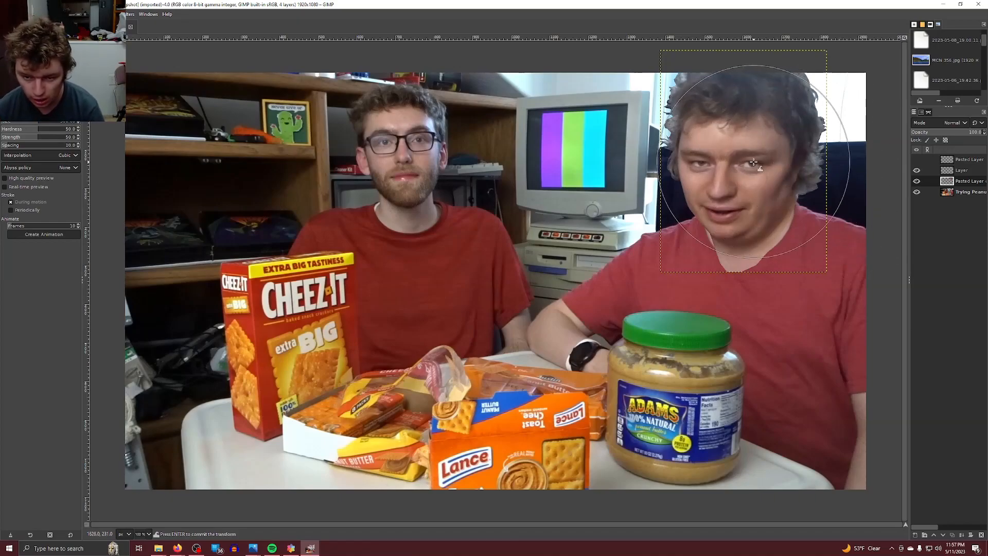
pyautogui.click(916, 181)
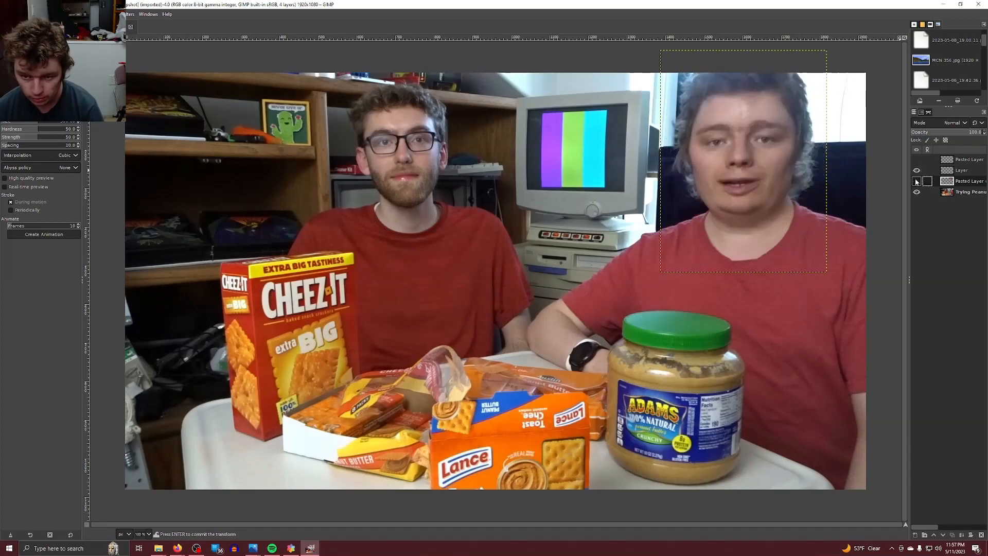
pyautogui.click(917, 182)
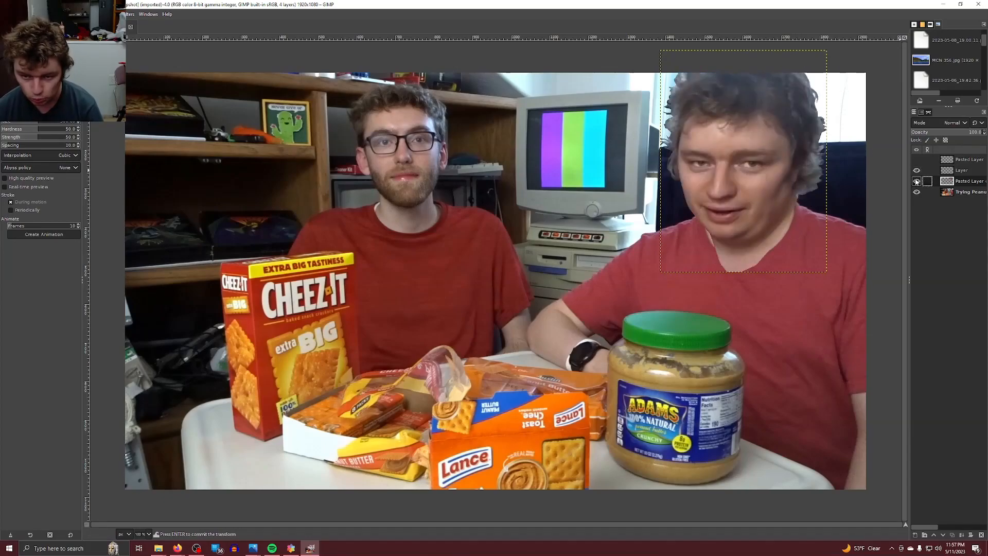
# Hide the pasted head and examine the right-hand man's original face up close.
pyautogui.click(917, 181)
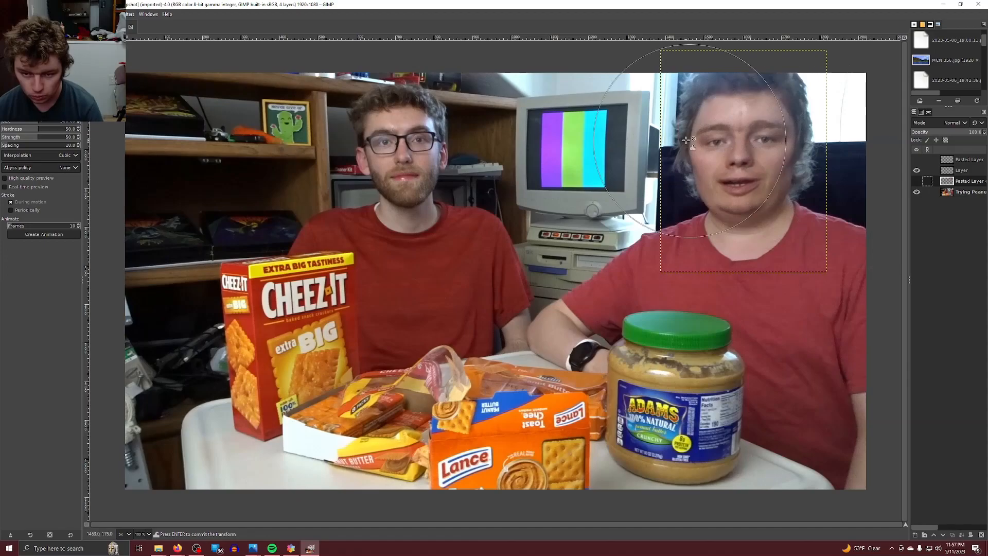
pyautogui.scroll(2, 749, 146)
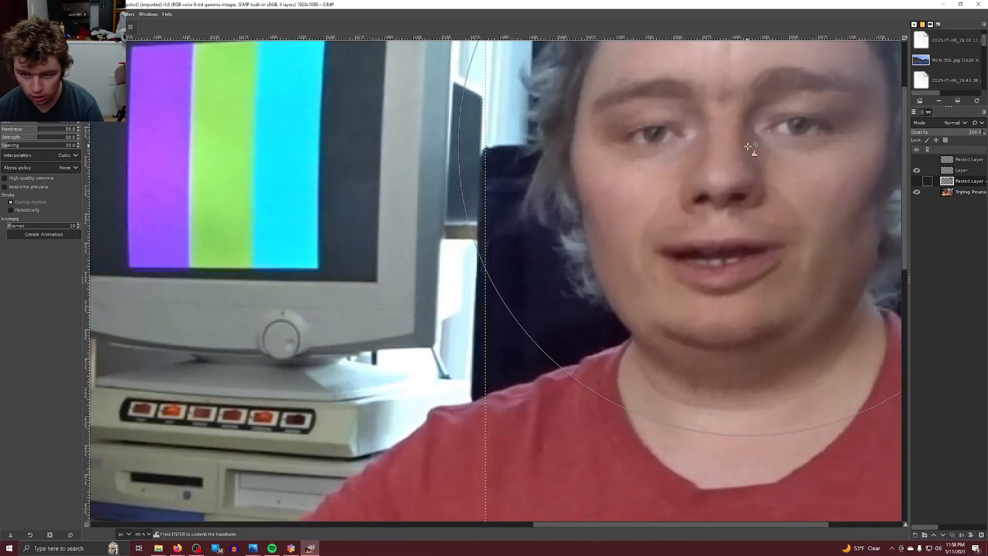
pyautogui.scroll(-2, 737, 266)
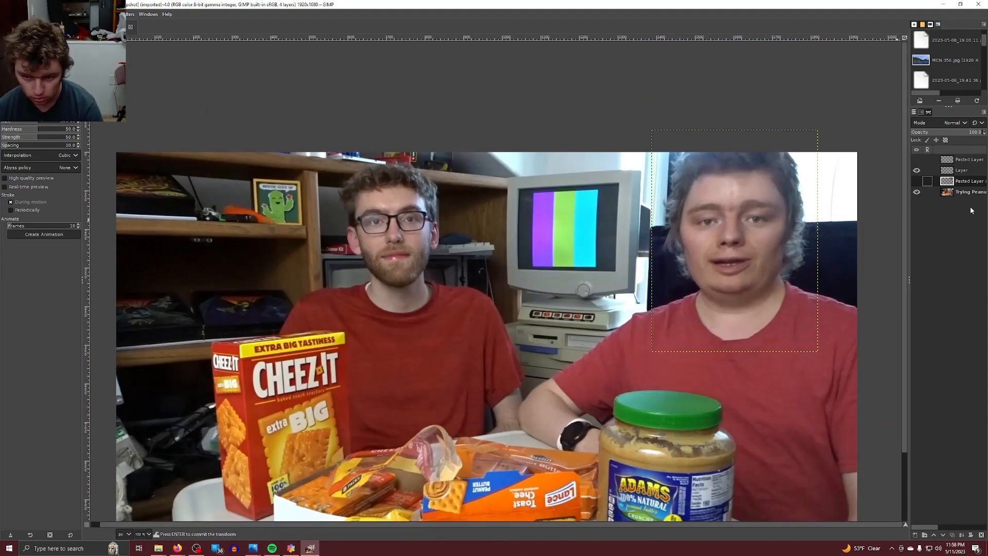
pyautogui.scroll(3, 738, 223)
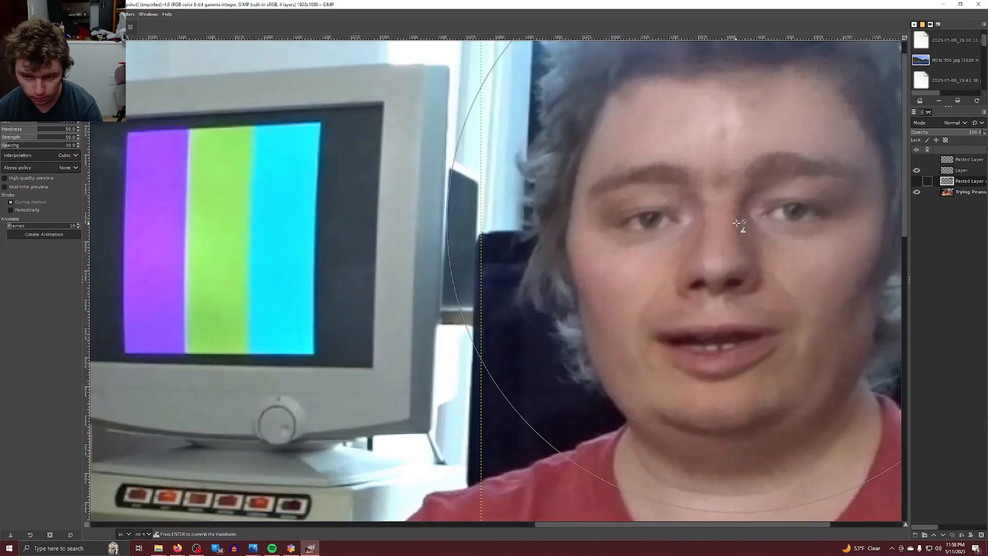
# Step back through the undo history to review the earlier mouth paste and the single-layer photo, and restore the edits.
pyautogui.hotkey('ctrl', 'z')
pyautogui.hotkey('ctrl', 'z')
pyautogui.hotkey('ctrl', 'z')
pyautogui.hotkey('ctrl', 'z')
pyautogui.hotkey('ctrl', 'z')
pyautogui.hotkey('ctrl', 'z')
pyautogui.hotkey('ctrl', 'z')
pyautogui.hotkey('ctrl', 'z')
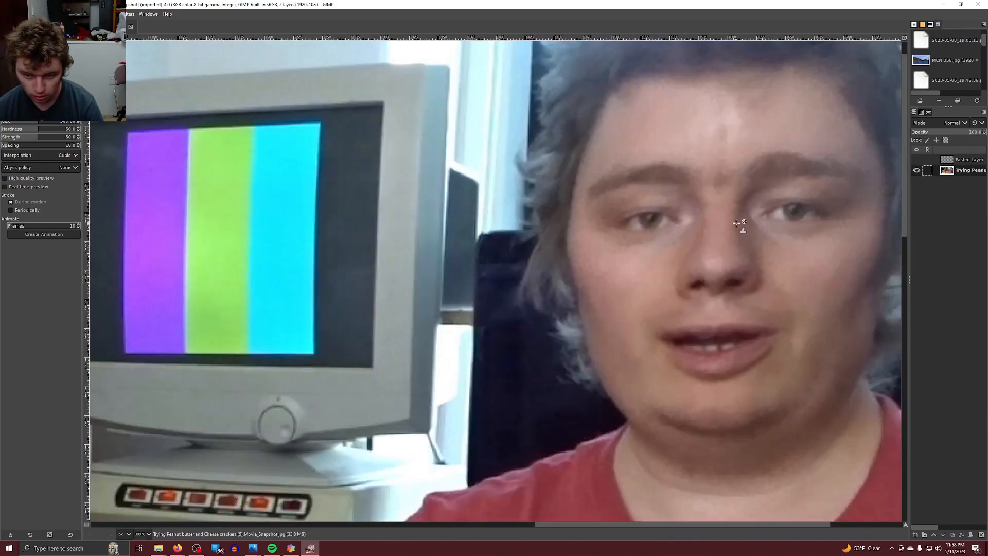
pyautogui.hotkey('ctrl', 'z')
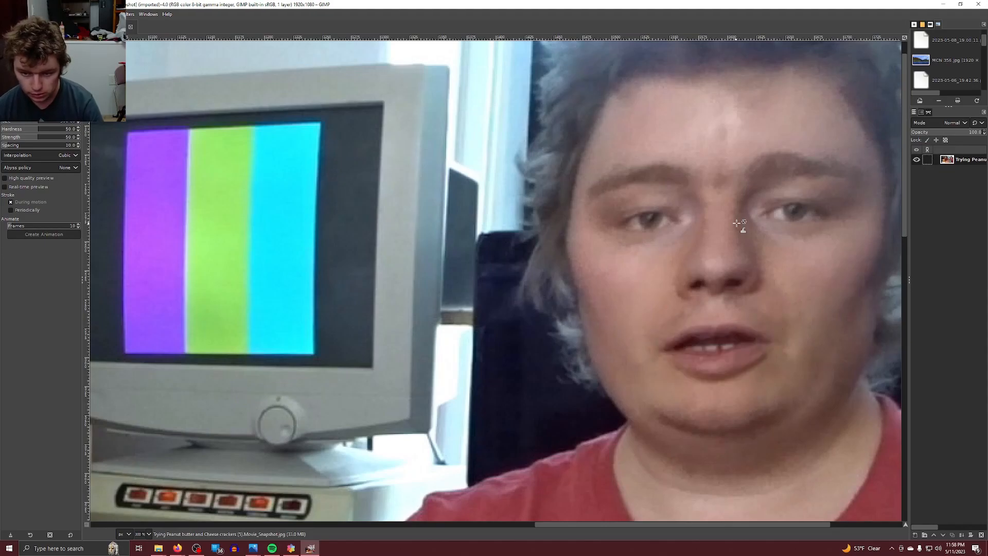
pyautogui.hotkey('ctrl', 'v')
pyautogui.hotkey('ctrl', 'z')
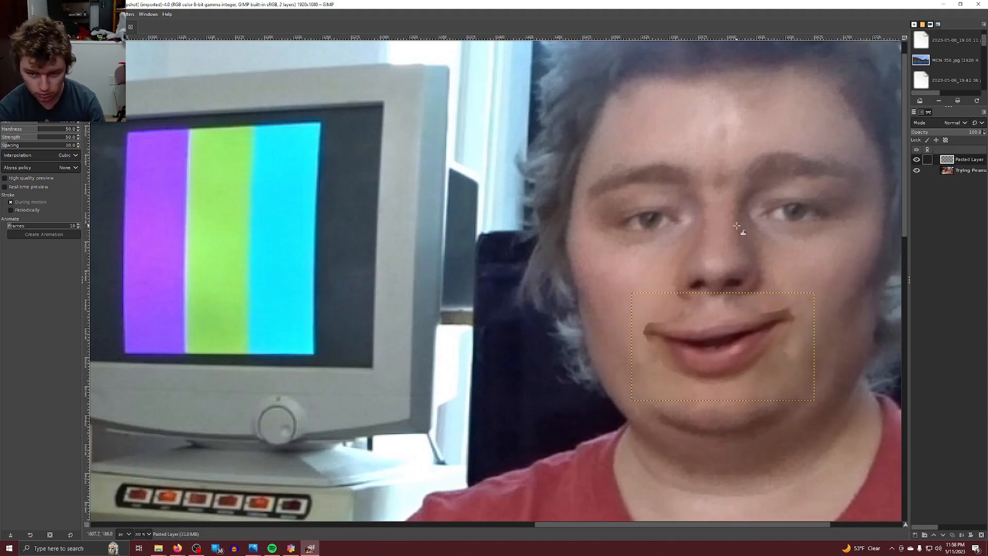
pyautogui.hotkey('ctrl', 'z')
pyautogui.hotkey('ctrl', 'z')
pyautogui.hotkey('ctrl', 'z')
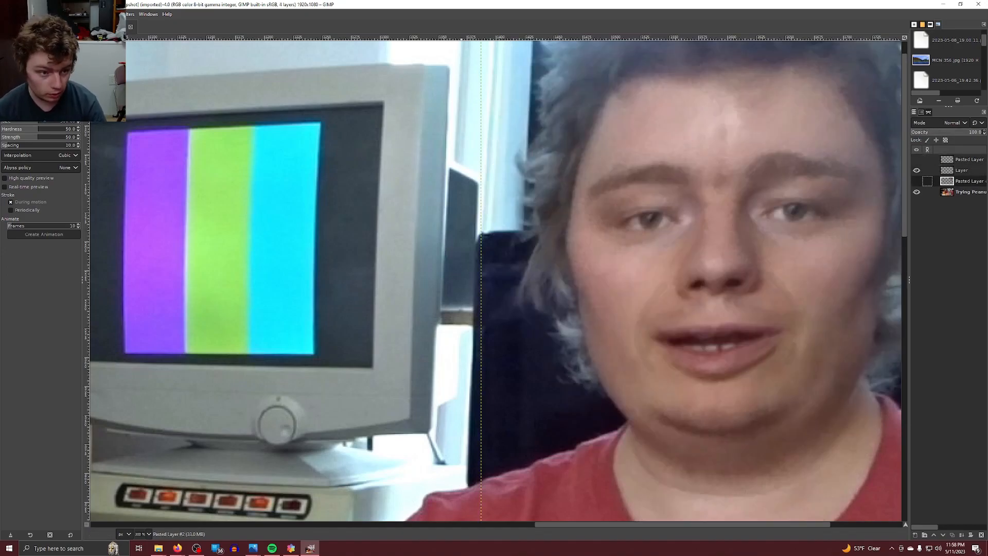
# Select the right-hand man's original eyes with two ellipses, about 76 × 39 px and 76 × 45 px, and copy the selected areas.
pyautogui.press('f')
pyautogui.click(604, 202)
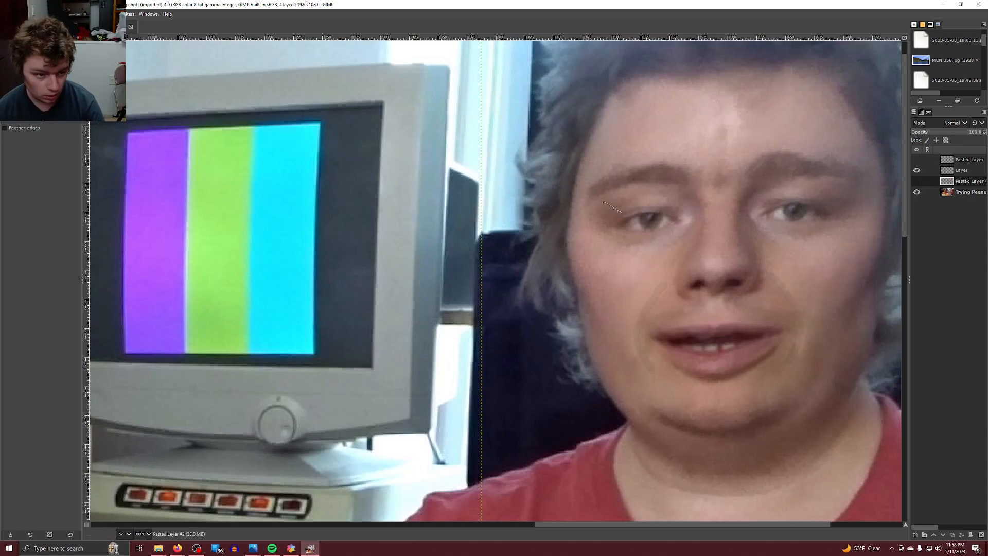
pyautogui.press('r')
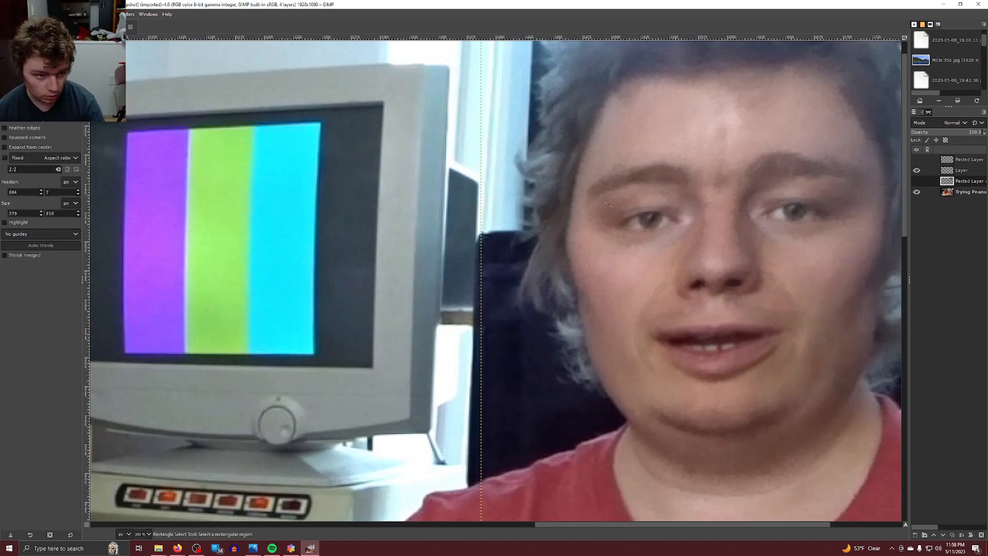
pyautogui.press('e')
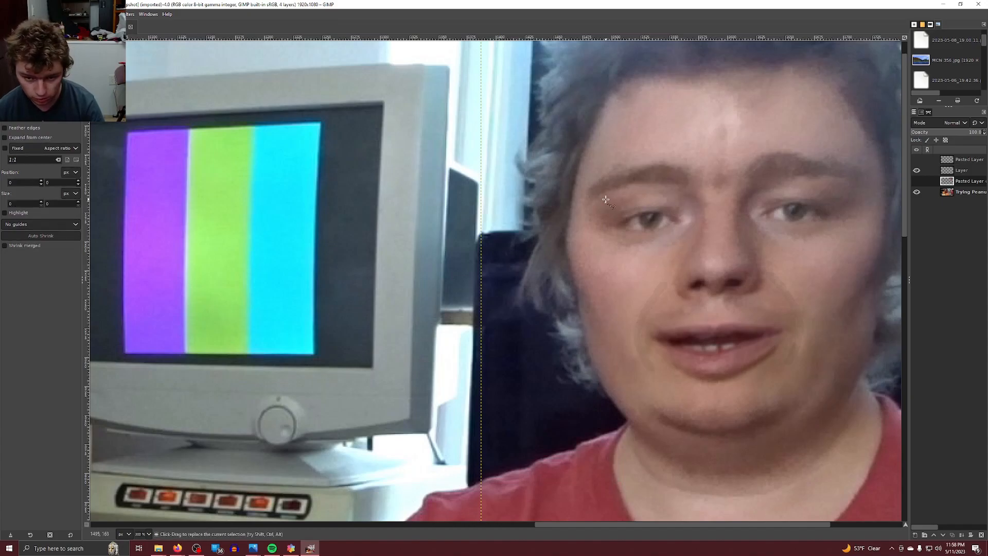
pyautogui.moveTo(606, 199); pyautogui.dragTo(694, 244)
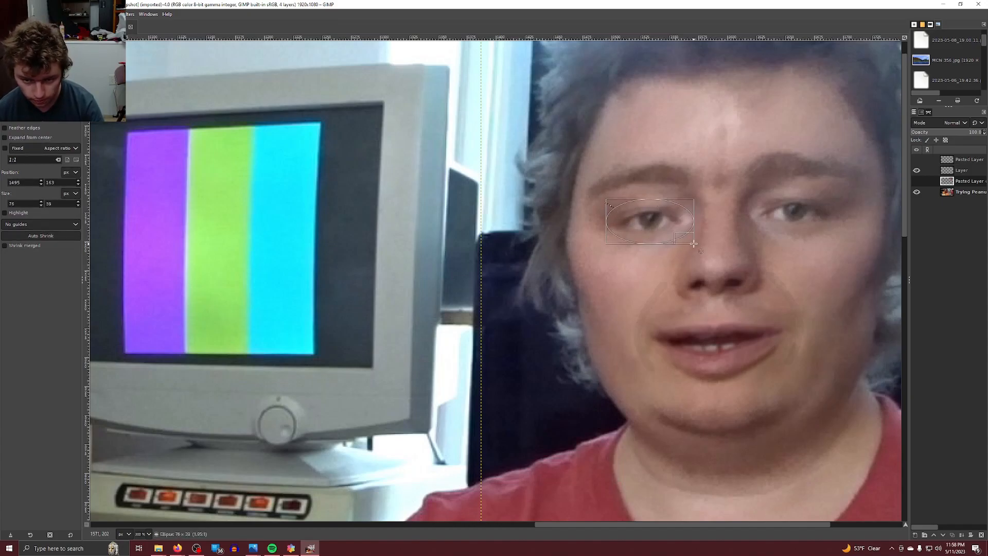
pyautogui.moveTo(752, 195); pyautogui.dragTo(834, 241)
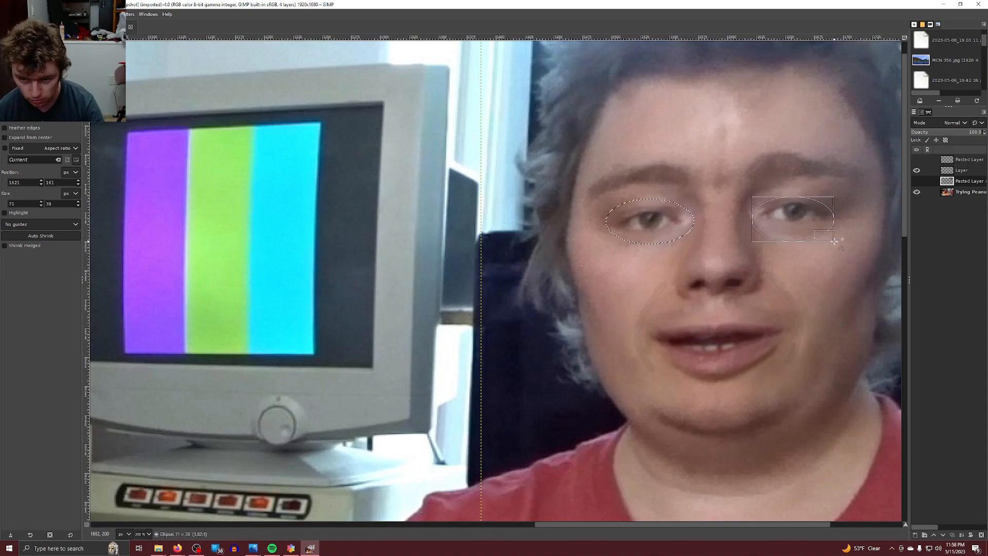
pyautogui.moveTo(759, 204); pyautogui.dragTo(756, 194)
pyautogui.moveTo(833, 238); pyautogui.dragTo(844, 244)
pyautogui.hotkey('ctrl', 'c')
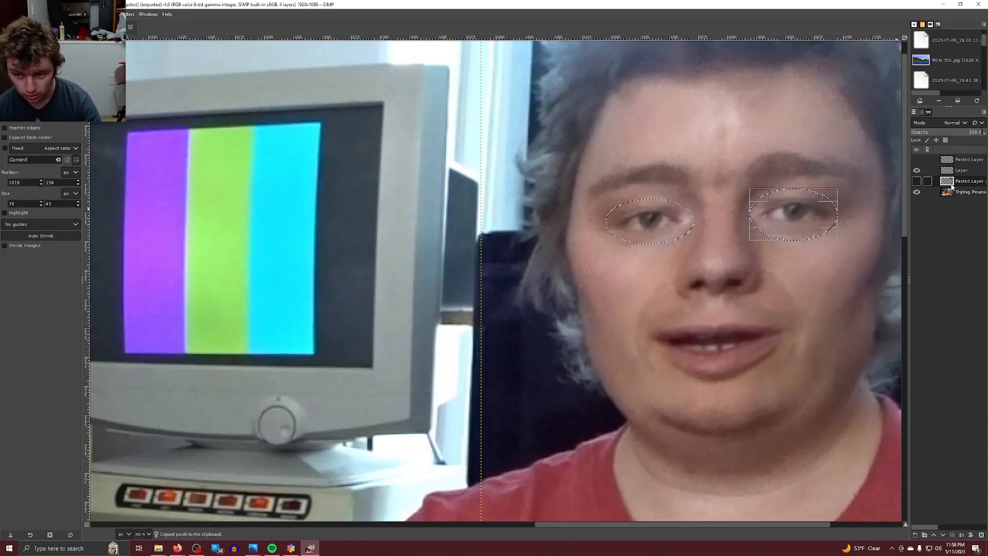
# Show the pasted head, paste the copied areas as a new layer and move it to the top of the layer stack.
pyautogui.click(916, 171)
pyautogui.click(917, 170)
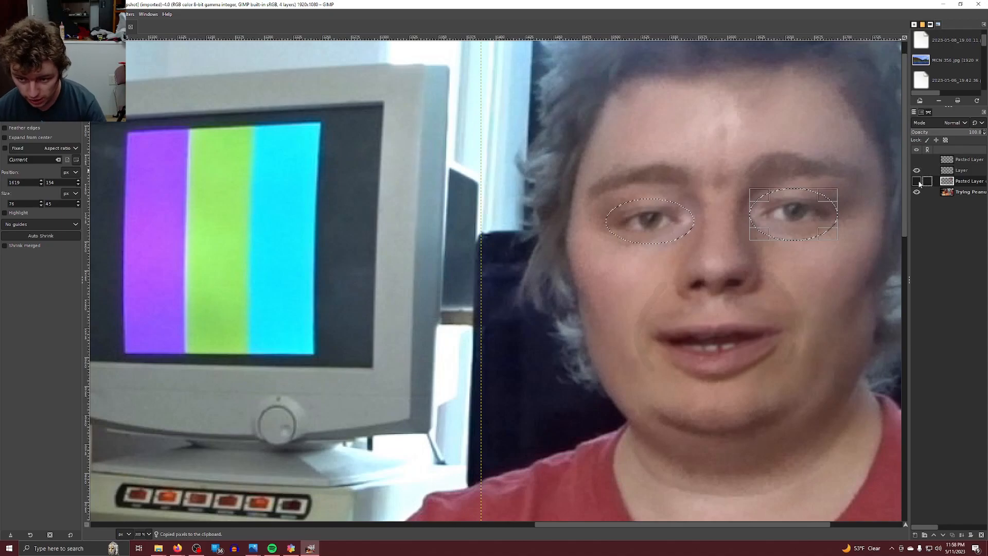
pyautogui.click(917, 181)
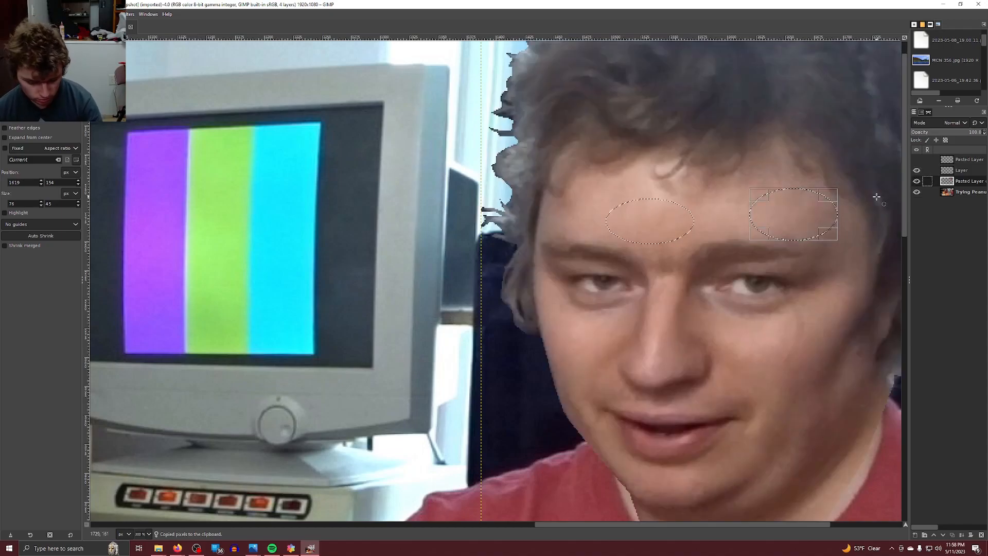
pyautogui.hotkey('ctrl', 'v')
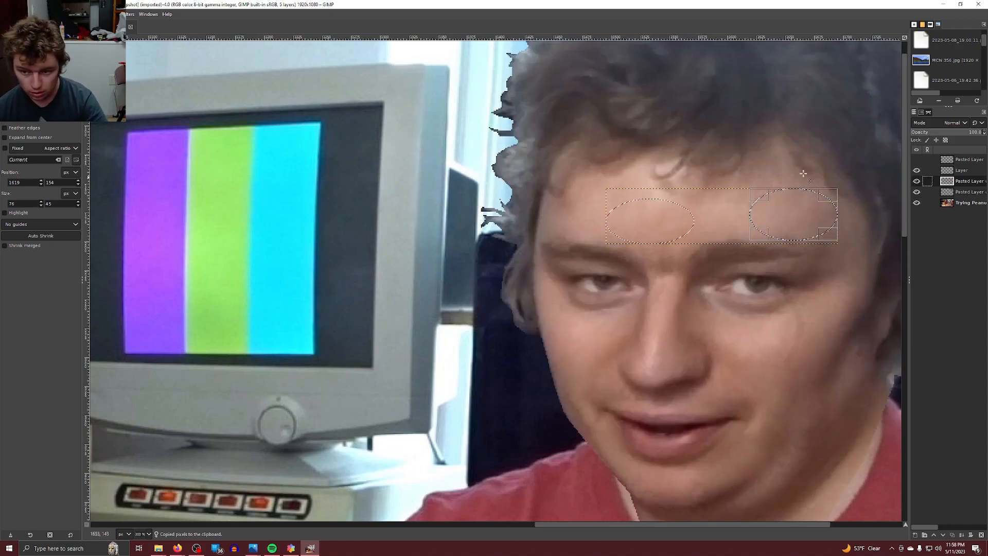
pyautogui.moveTo(955, 174); pyautogui.dragTo(960, 159)
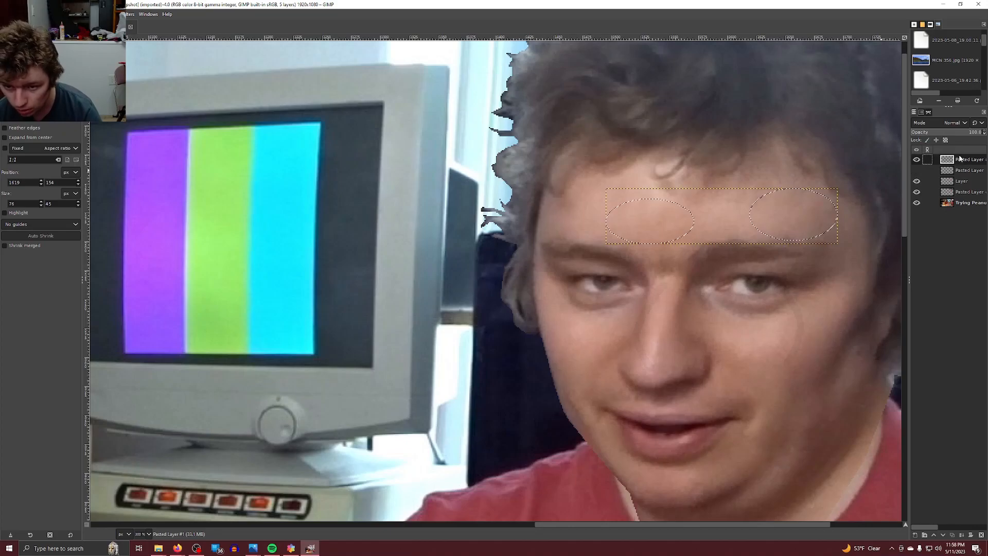
# Undo the paste and layer reordering, and make the background photo the active layer with the pasted head shown.
pyautogui.hotkey('ctrl', 'z')
pyautogui.hotkey('ctrl', 'z')
pyautogui.hotkey('ctrl', 'z')
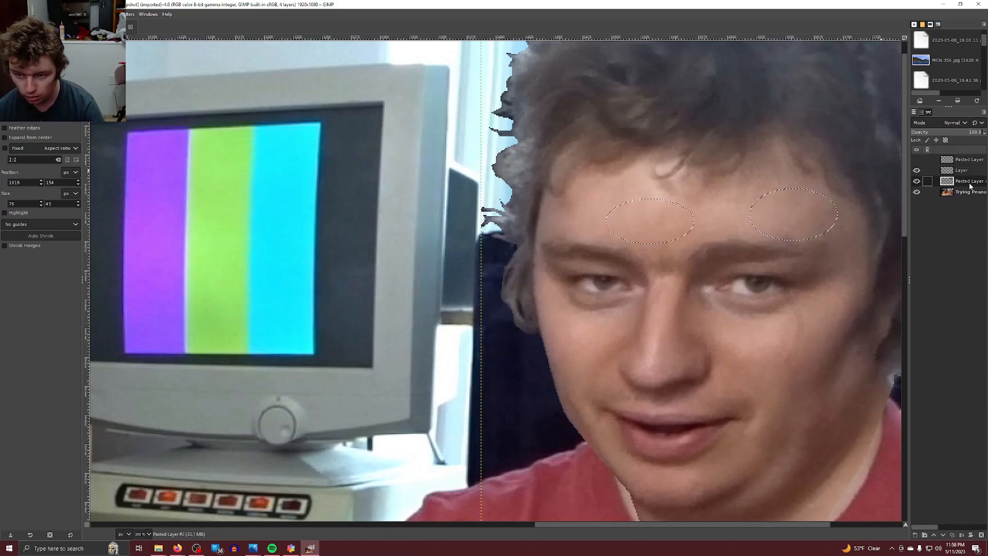
pyautogui.hotkey('ctrl', 'z')
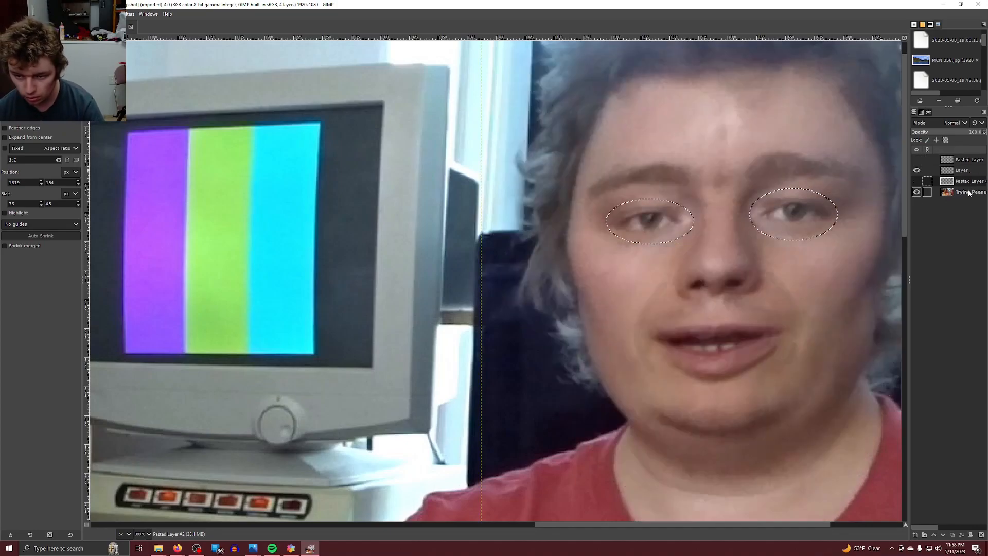
pyautogui.hotkey('ctrl', 'z')
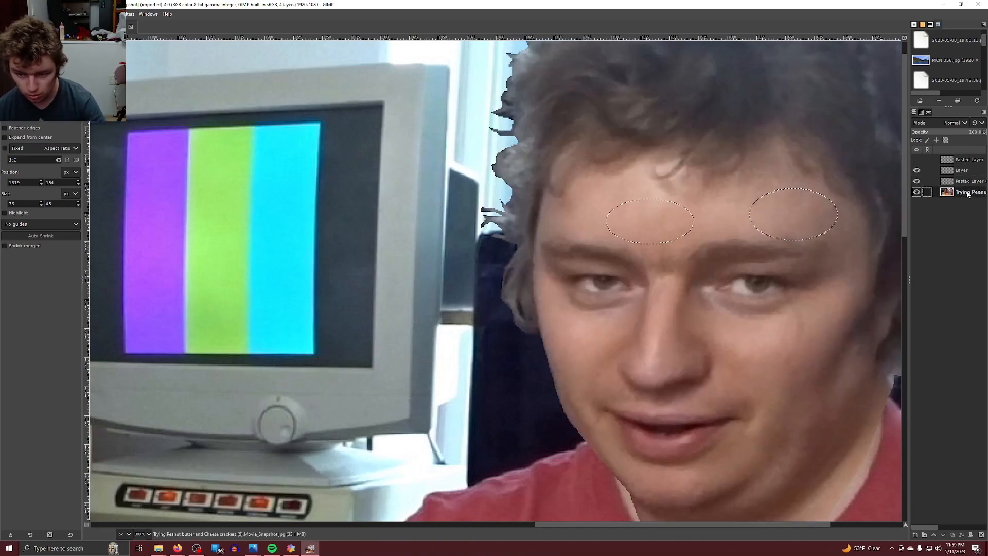
# Copy the eyes from the background photo, paste them as a layer above the pasted head and align them over its eyes.
pyautogui.hotkey('ctrl', 'c')
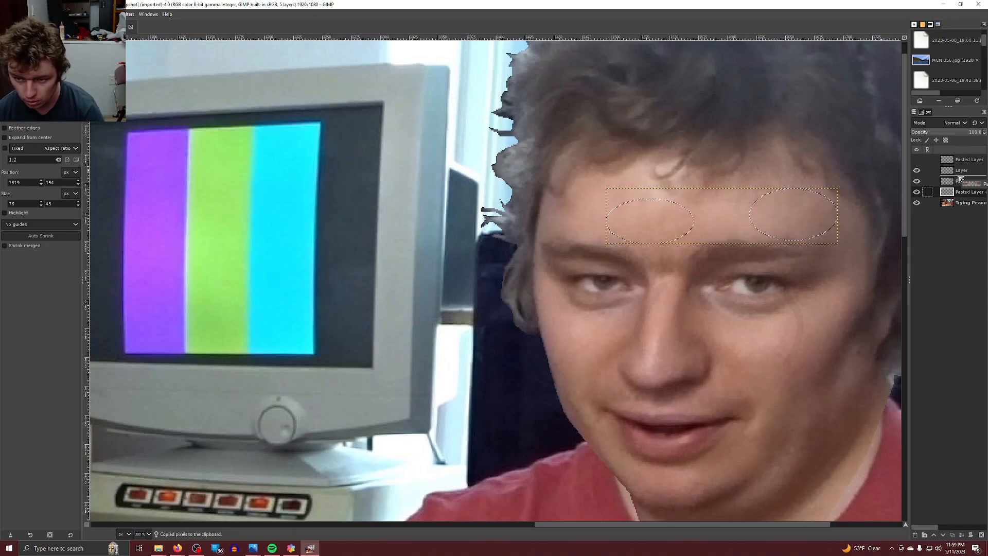
pyautogui.hotkey('ctrl', 'v')
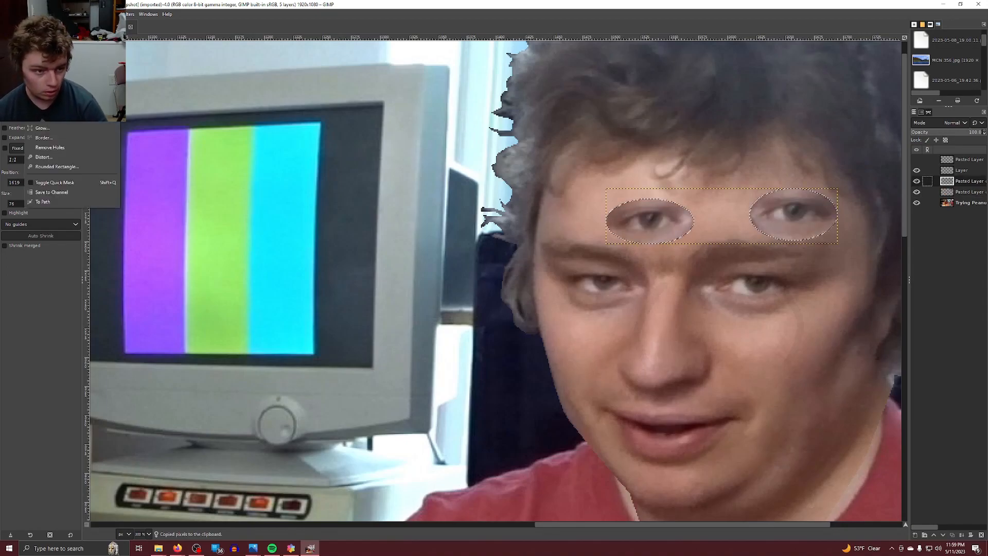
pyautogui.press('m')
pyautogui.moveTo(661, 222); pyautogui.dragTo(612, 293)
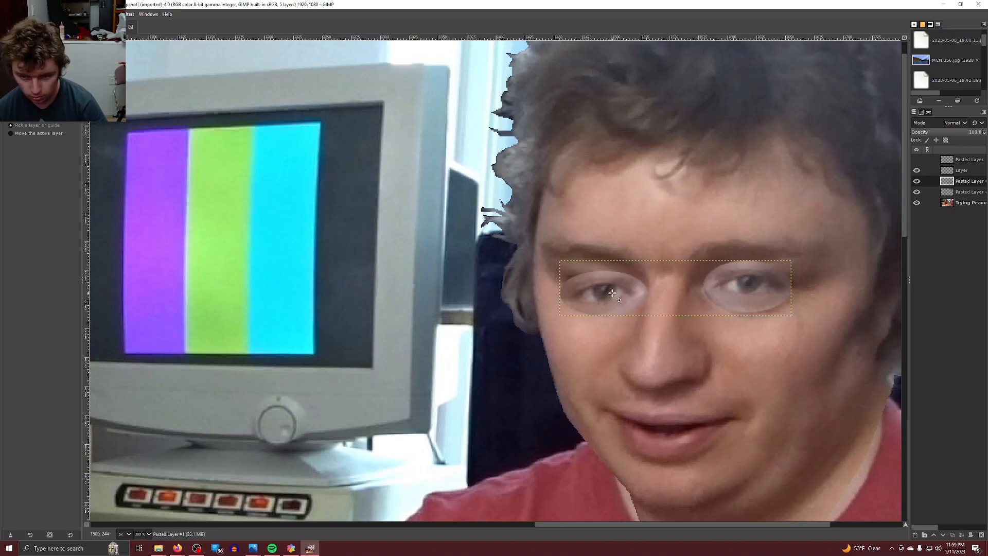
pyautogui.moveTo(746, 303)
pyautogui.mouseDown()
pyautogui.moveTo(747, 329)
pyautogui.moveTo(752, 302)
pyautogui.mouseUp()
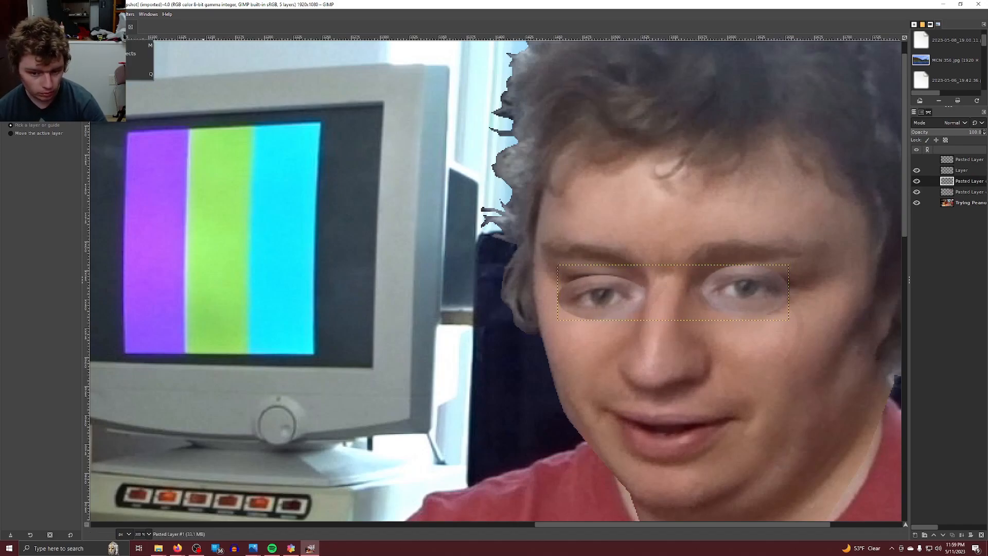
# Delete the left eye from the pasted eyes layer within an ellipse about 168 × 122 px and clear the selection.
pyautogui.press('e')
pyautogui.moveTo(489, 231); pyautogui.dragTo(683, 372)
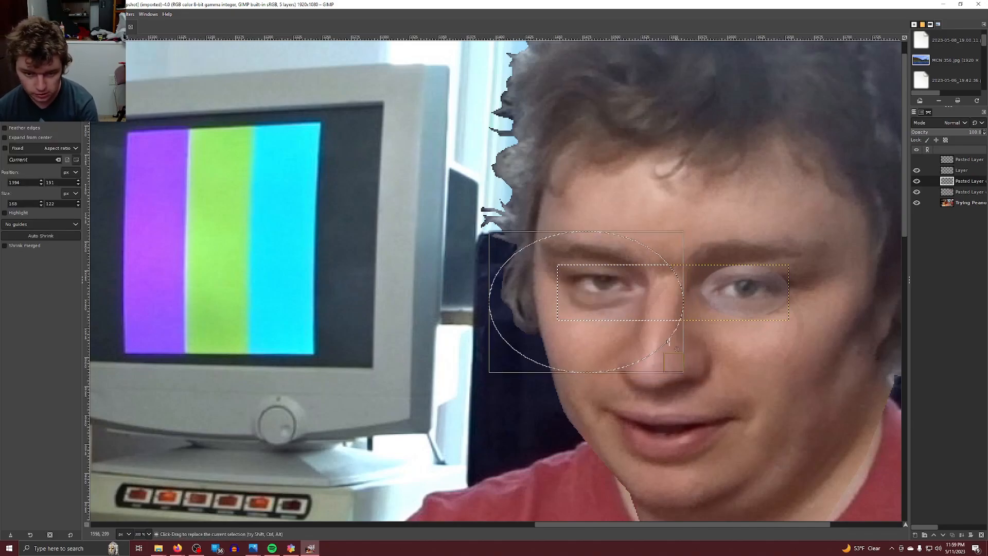
pyautogui.click(776, 178)
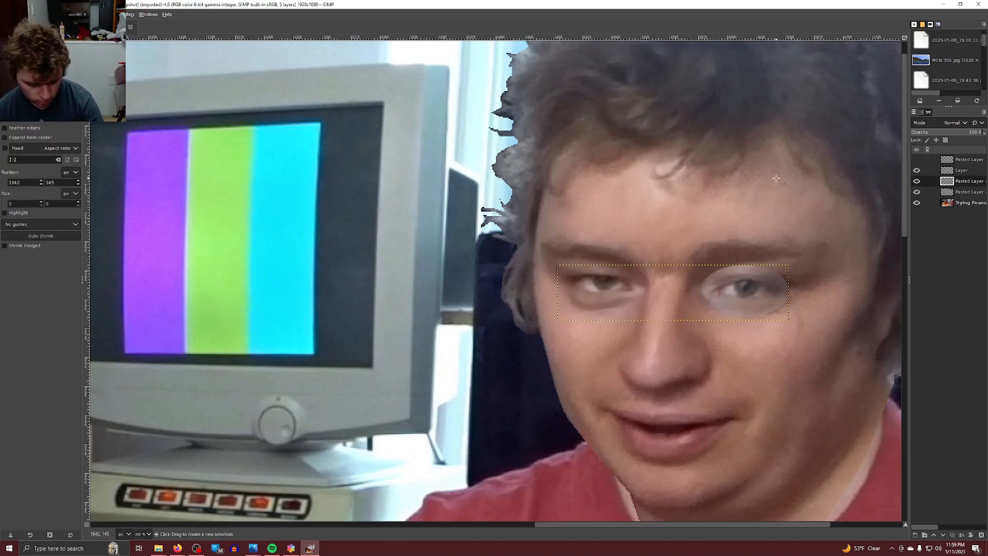
# Paste the copied eyes again as a second layer and remove the right eye from it within an ellipse about 146 × 117 px.
pyautogui.hotkey('ctrl', 'v')
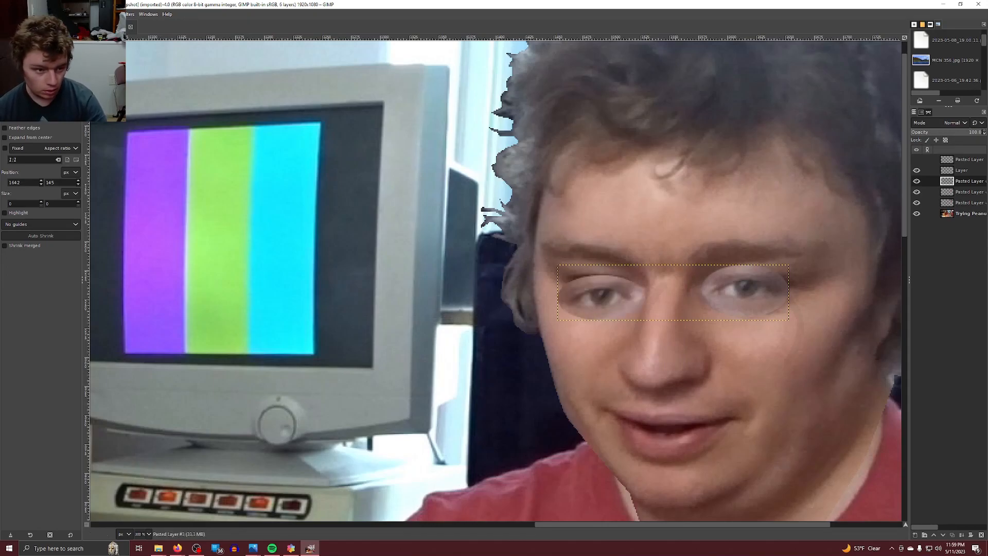
pyautogui.moveTo(850, 360); pyautogui.dragTo(684, 227)
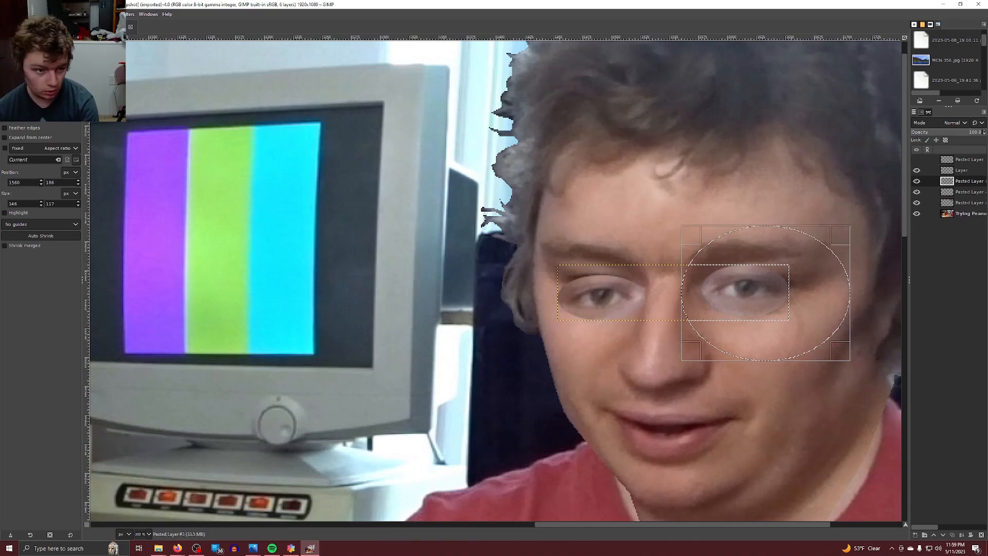
pyautogui.click(31, 14)
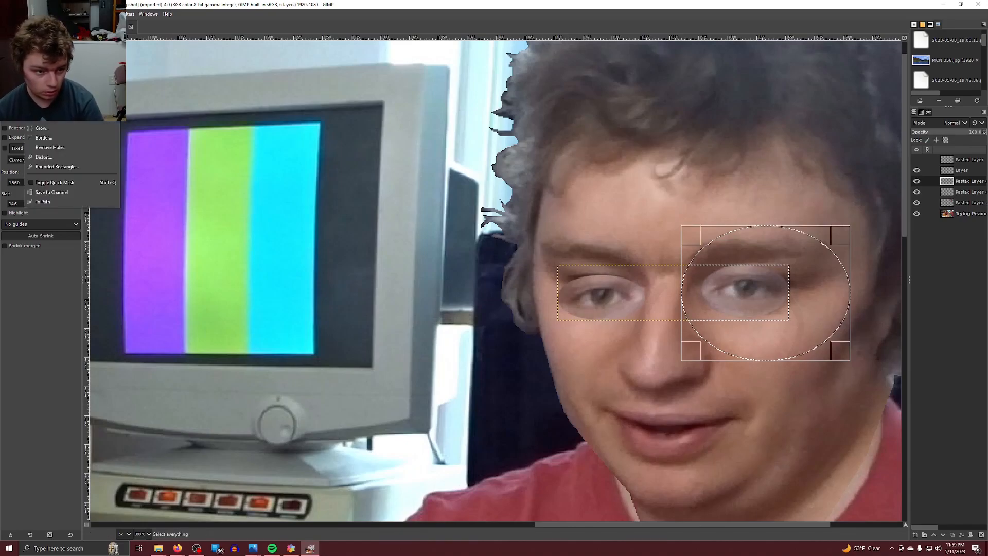
pyautogui.click(45, 33)
pyautogui.click(7, 26)
# Move the separate left-eye layer up onto the forehead and check how the eye placement looks.
pyautogui.moveTo(603, 310); pyautogui.dragTo(603, 223)
pyautogui.moveTo(782, 297); pyautogui.dragTo(781, 298)
pyautogui.scroll(-3, 834, 306)
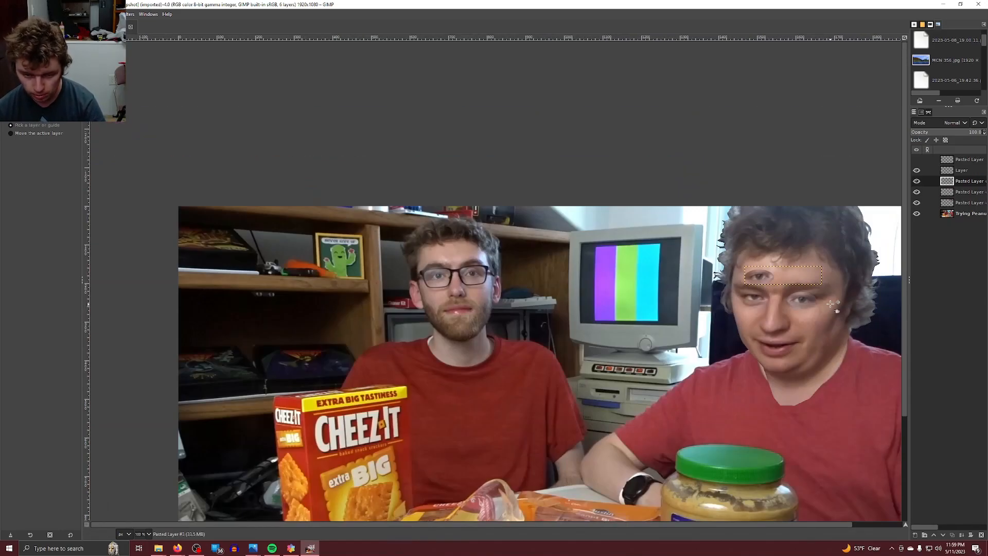
pyautogui.scroll(4, 831, 304)
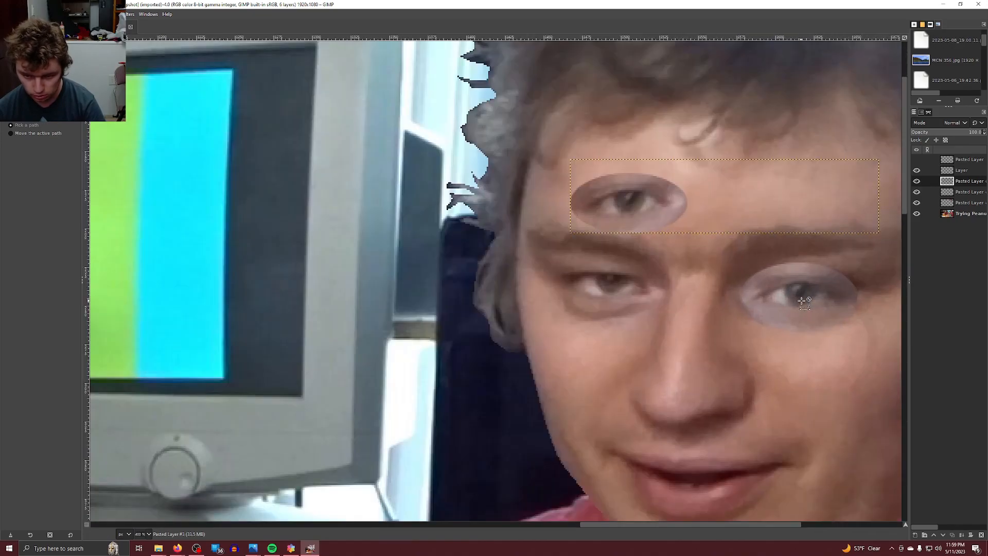
pyautogui.scroll(-3, 803, 300)
# Undo the eye moves, the splitting into separate eye layers and the eye paste.
pyautogui.hotkey('ctrl', 'z')
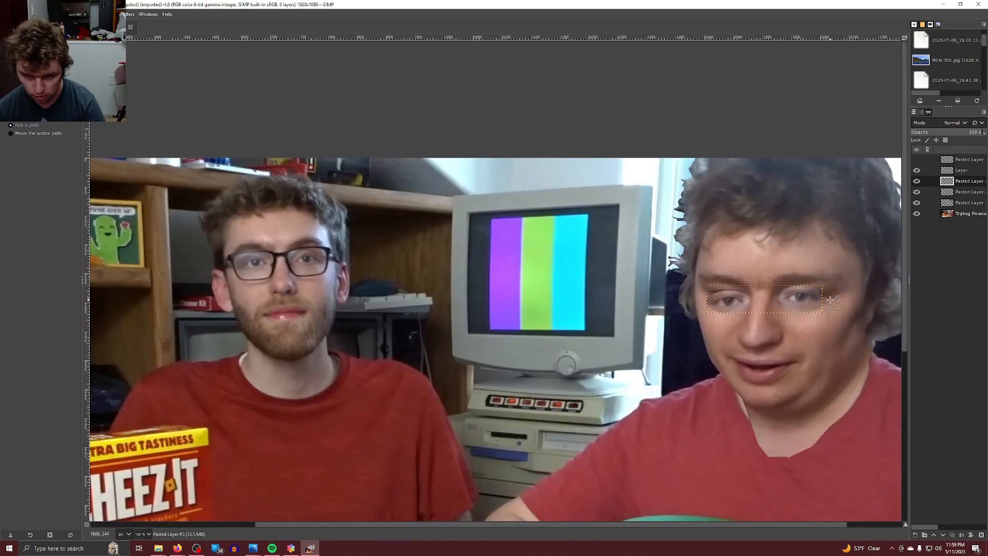
pyautogui.hotkey('ctrl', 'z')
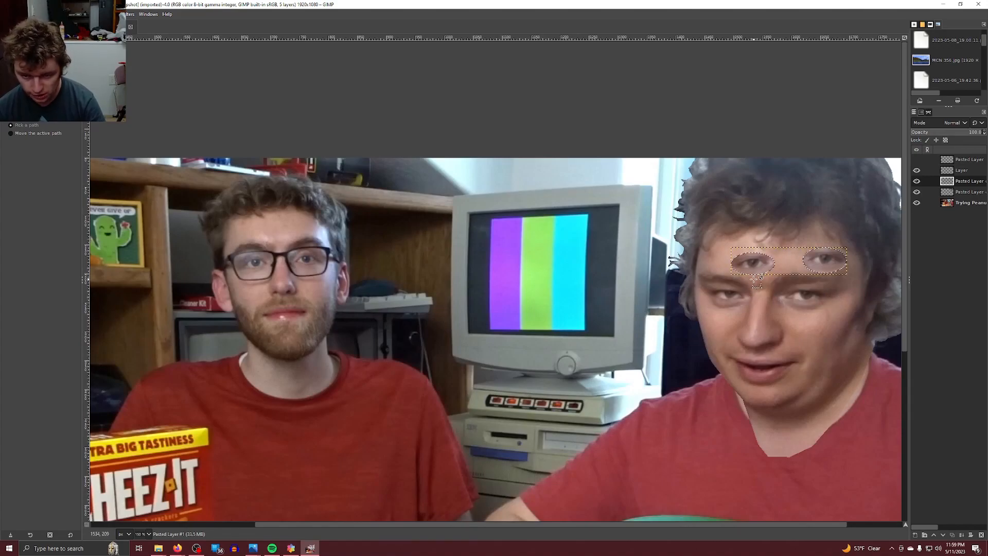
pyautogui.hotkey('ctrl', 'z')
pyautogui.hotkey('ctrl', 'z')
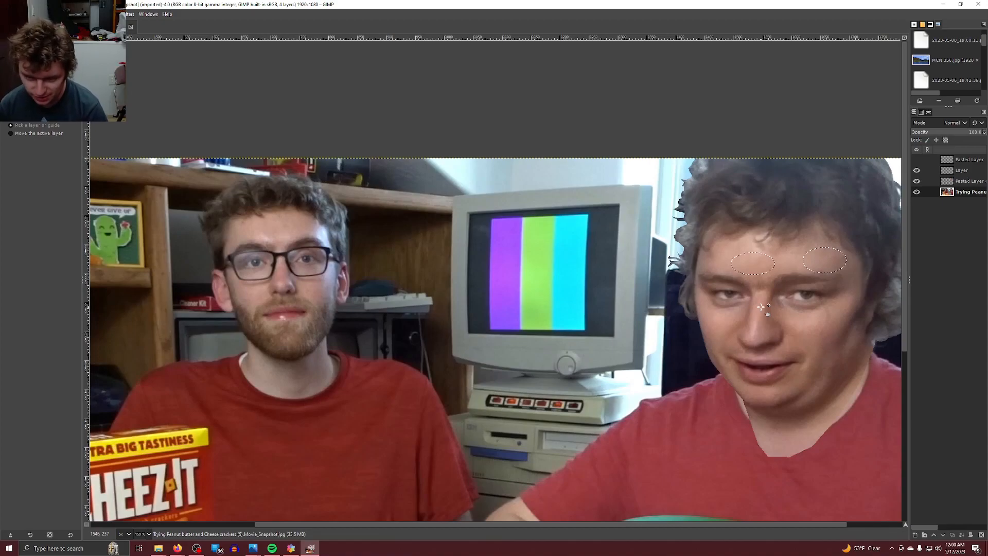
# Compare the thumbnail with and without the pasted head by repeatedly undoing and redoing the layer's visibility change.
pyautogui.hotkey('ctrl', 'z')
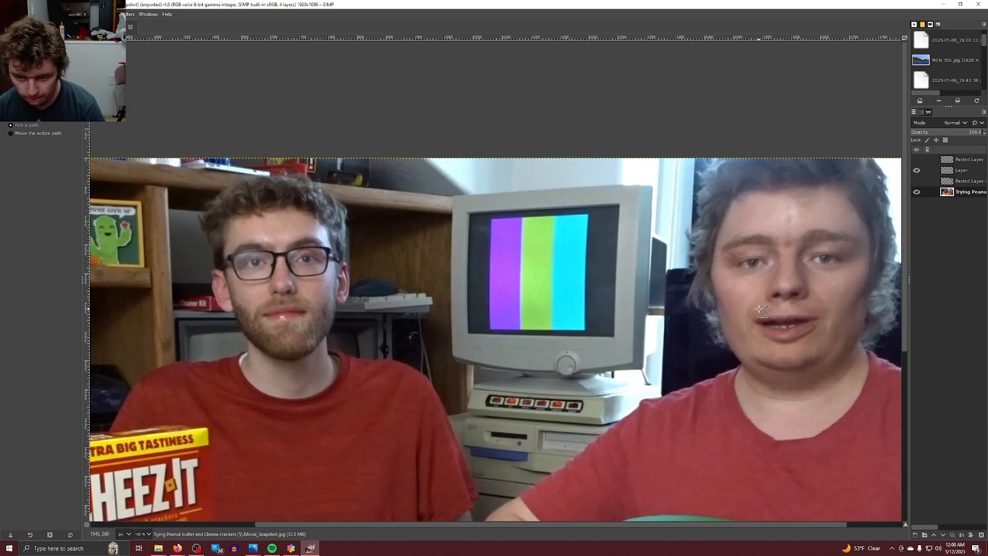
pyautogui.hotkey('ctrl', 'y')
pyautogui.scroll(-2, 803, 336)
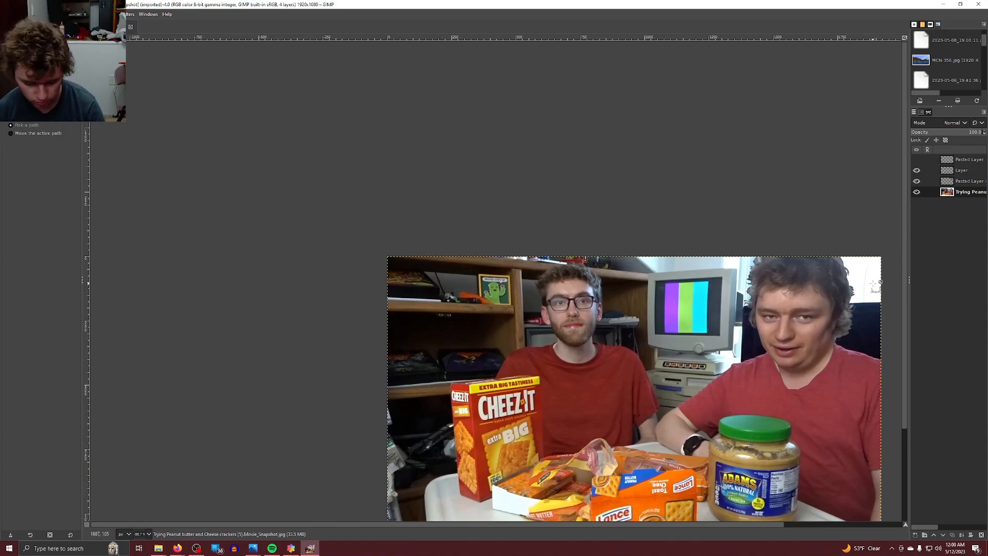
pyautogui.hotkey('ctrl', 'z')
pyautogui.hotkey('ctrl', 'y')
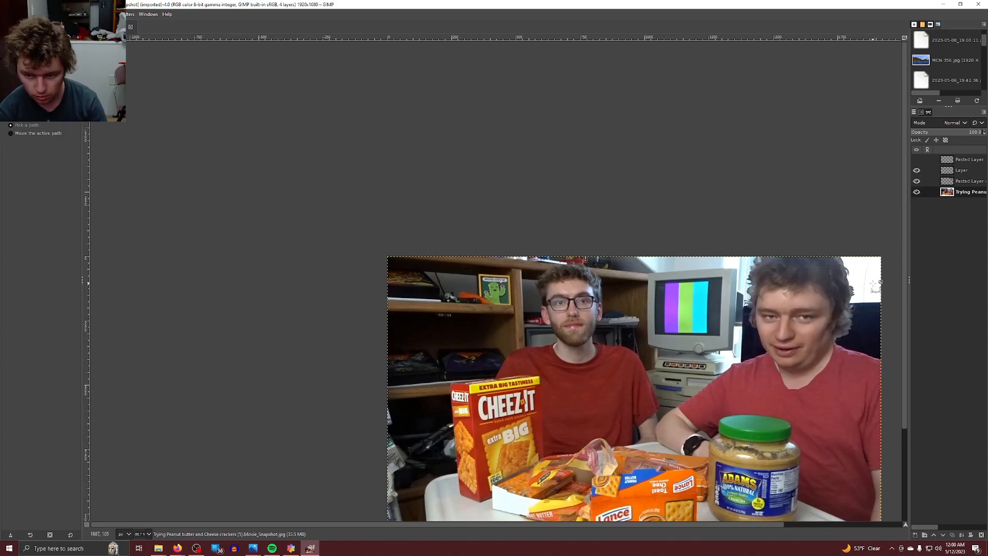
pyautogui.hotkey('ctrl', 'z')
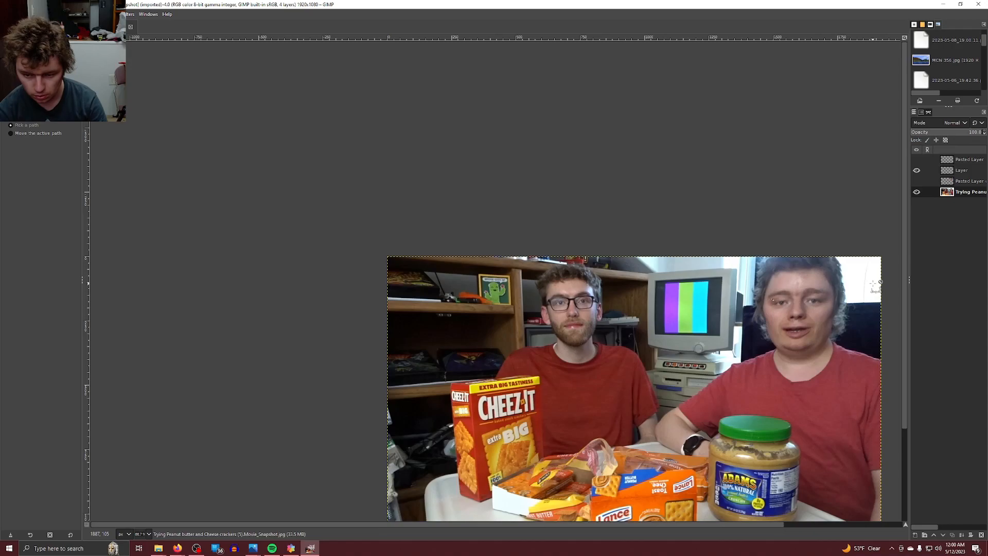
pyautogui.hotkey('ctrl', 'y')
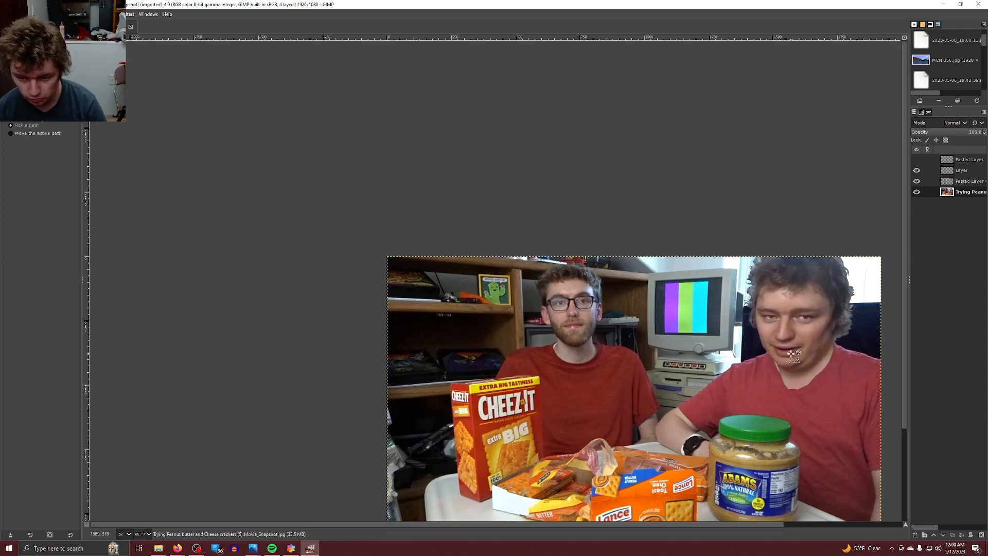
pyautogui.scroll(4, 840, 353)
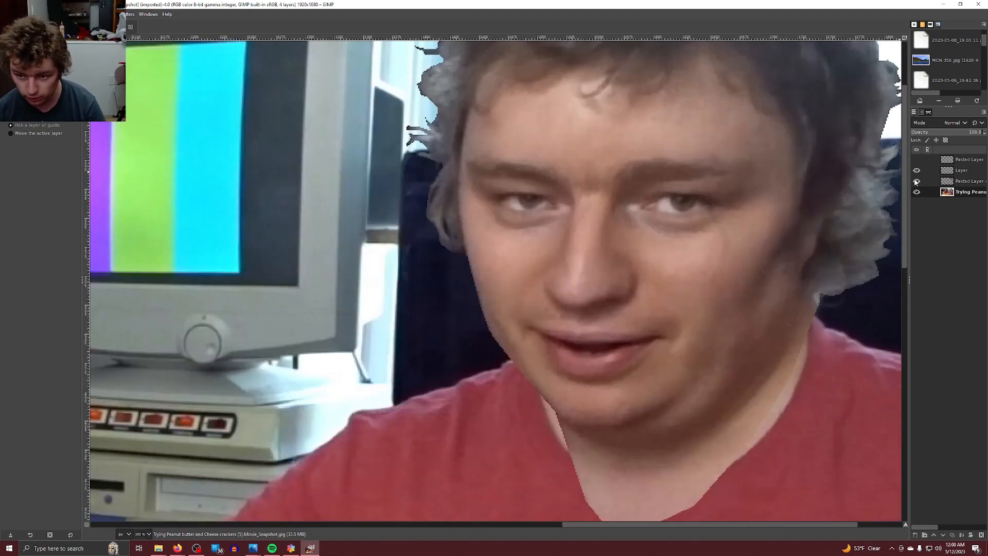
# Duplicate the base photo layer, place the copy directly above the pasted head layer and add an alpha channel to it.
pyautogui.rightClick(957, 194)
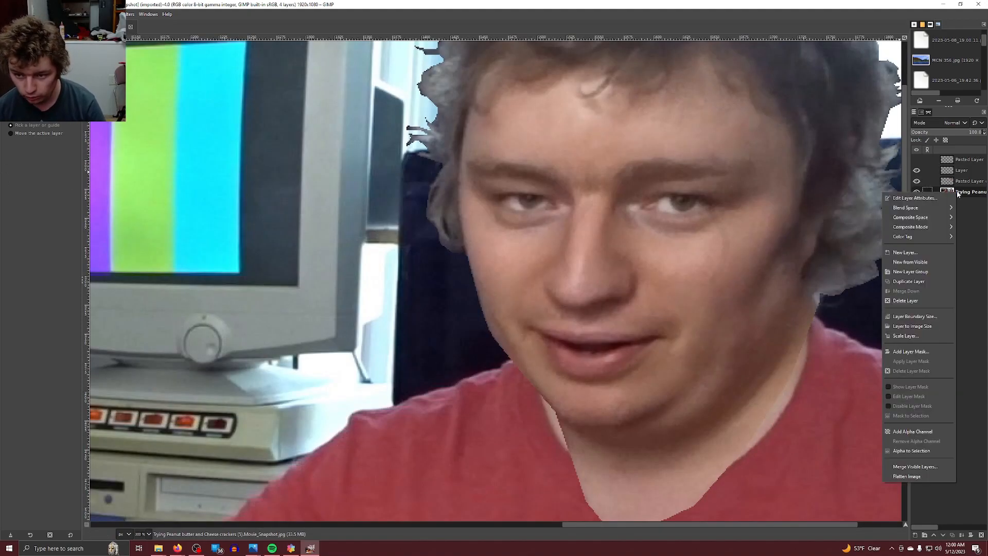
pyautogui.click(931, 282)
pyautogui.moveTo(955, 192); pyautogui.dragTo(955, 177)
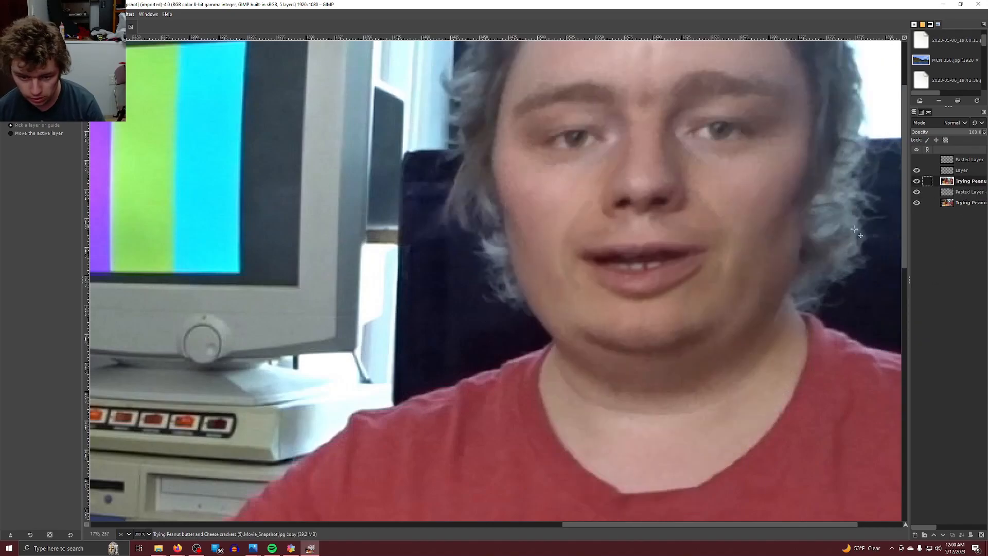
pyautogui.rightClick(977, 180)
pyautogui.click(930, 418)
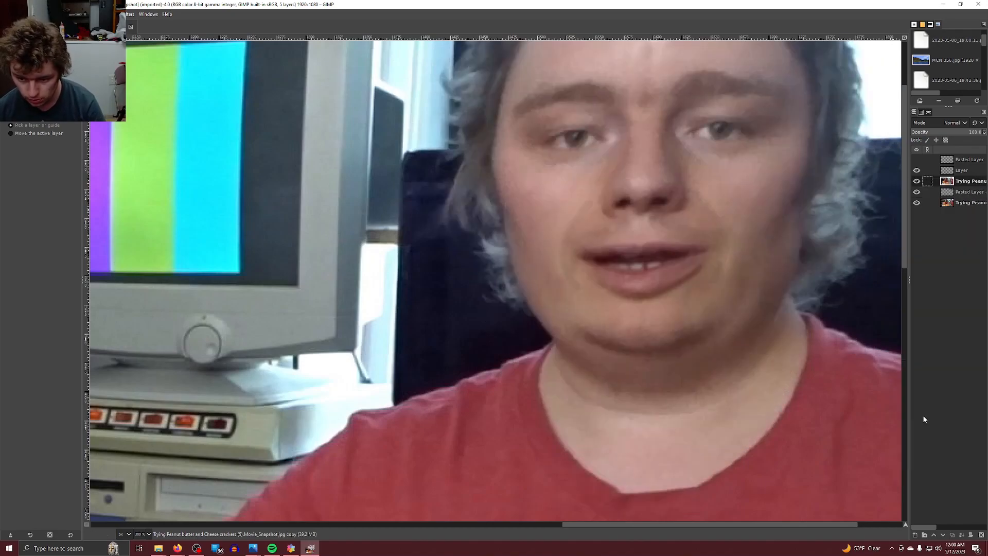
# Fuzzy-select the right-hand man's red shirt on the copied layer and delete everything outside the shirt.
pyautogui.press('u')
pyautogui.scroll(-3, 816, 310)
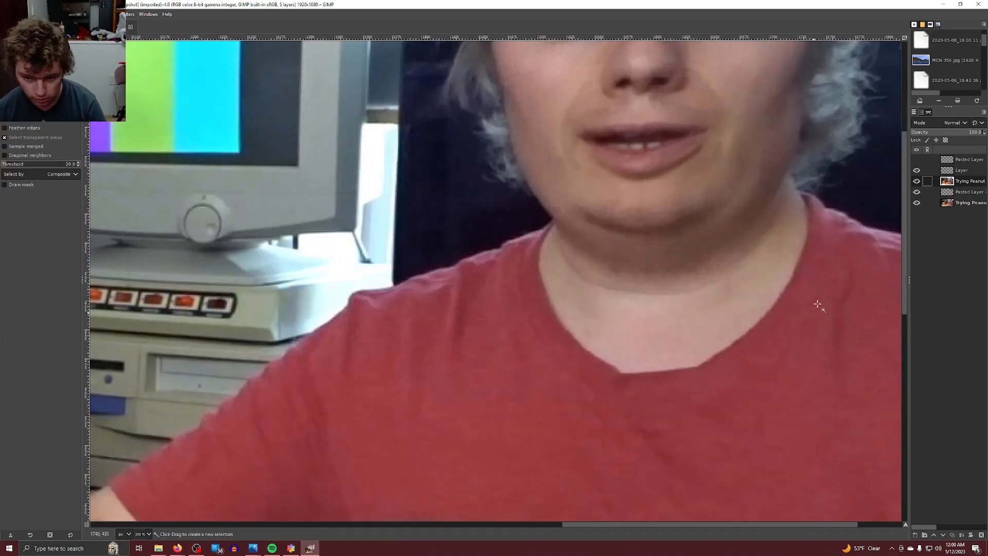
pyautogui.click(812, 282)
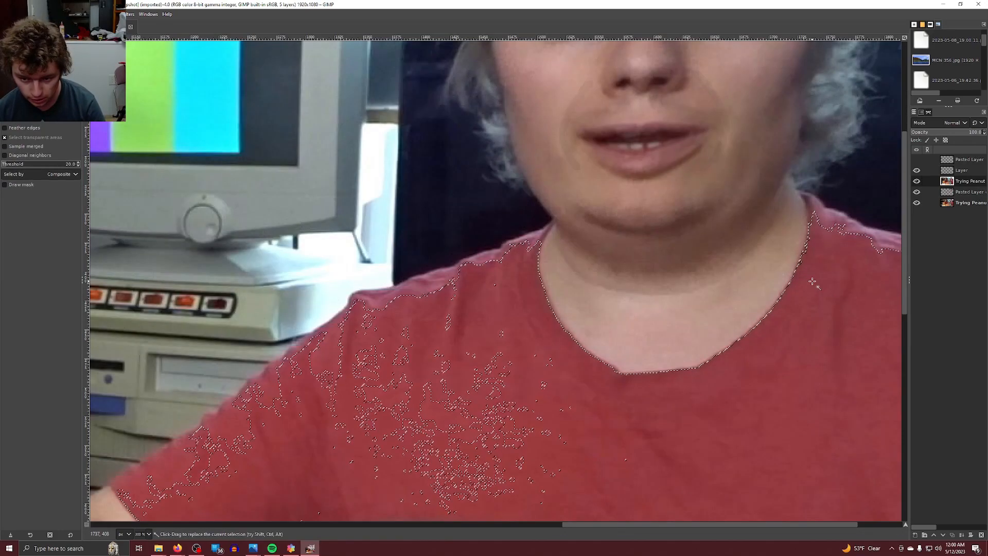
pyautogui.keyDown('shift'); pyautogui.click(549, 362); pyautogui.keyUp('shift')
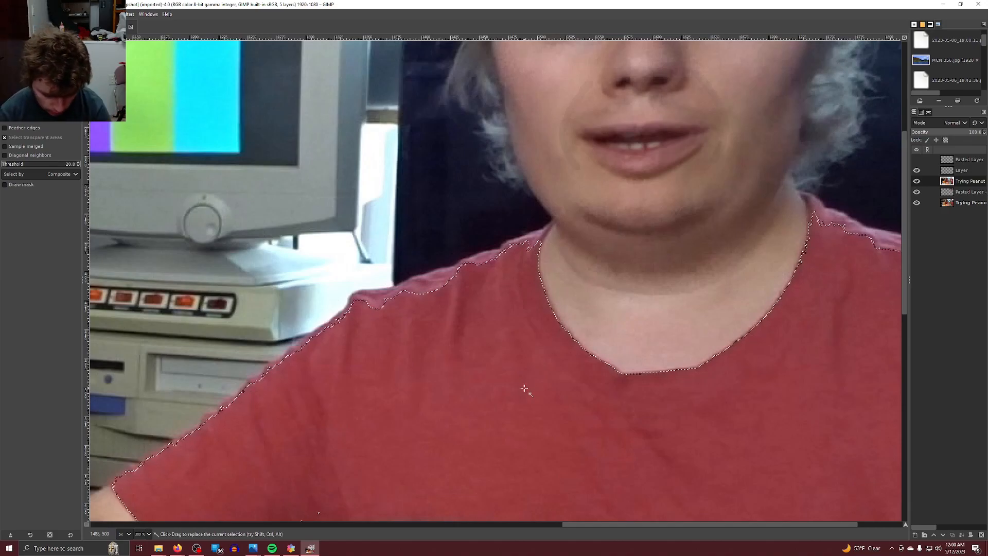
pyautogui.press('Delete')
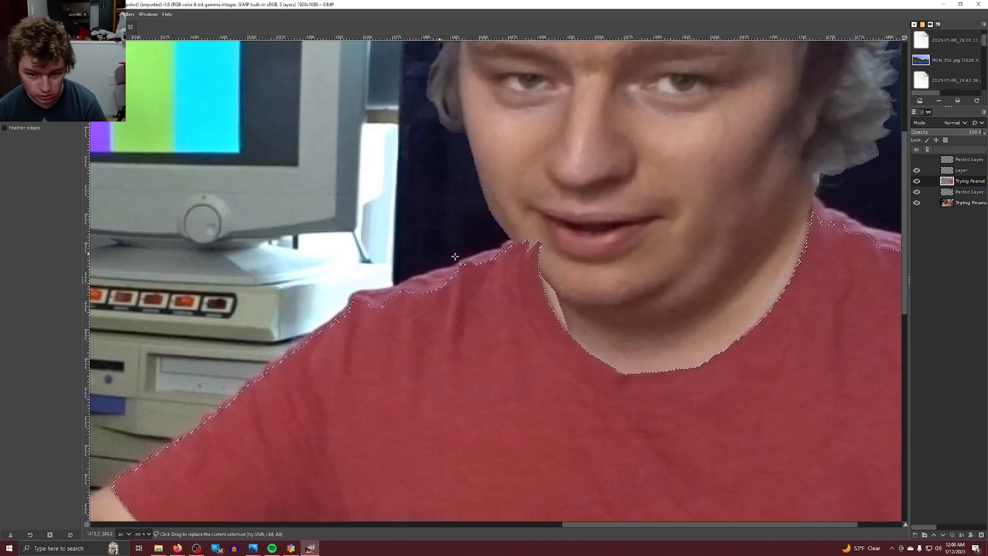
# Outline the shirt fragments overlapping the left side of the jaw with Free Select, delete them and clear the selection.
pyautogui.scroll(2, 534, 272)
pyautogui.click(559, 296)
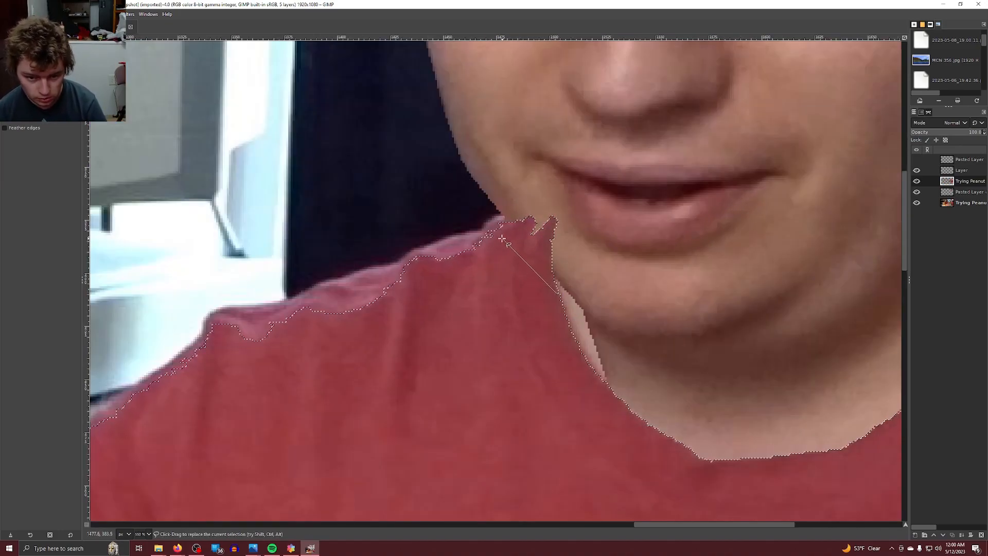
pyautogui.click(481, 224)
pyautogui.click(515, 160)
pyautogui.click(594, 190)
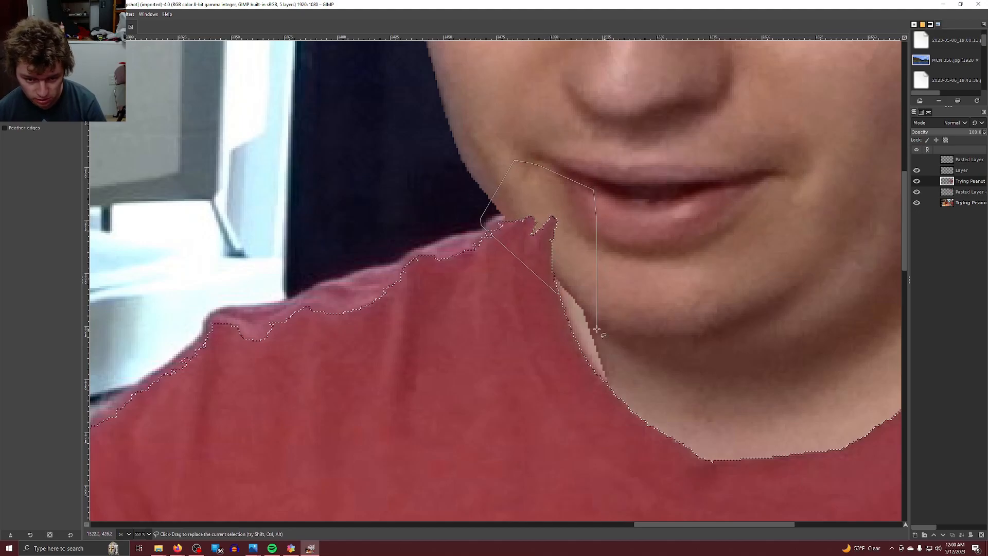
pyautogui.doubleClick(558, 295)
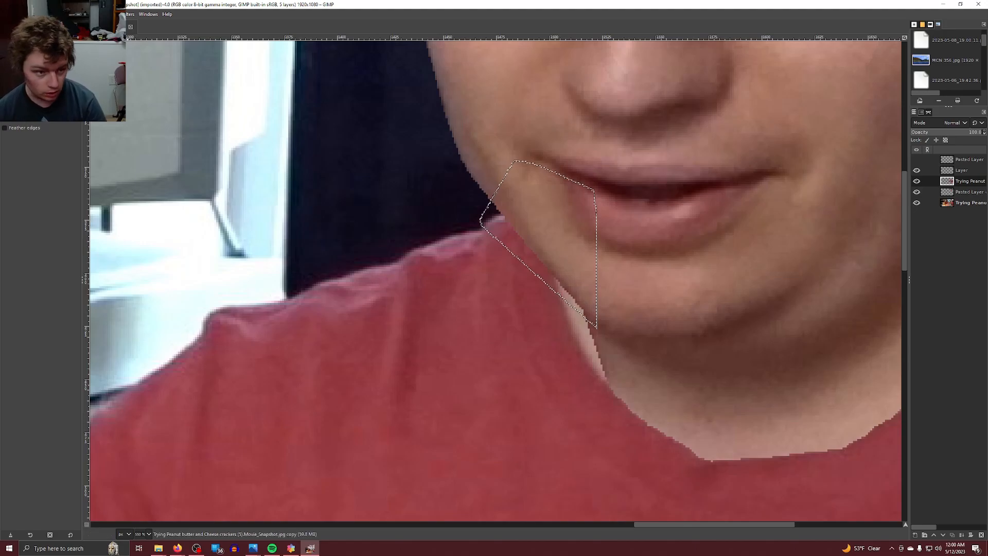
pyautogui.click(33, 15)
pyautogui.click(47, 33)
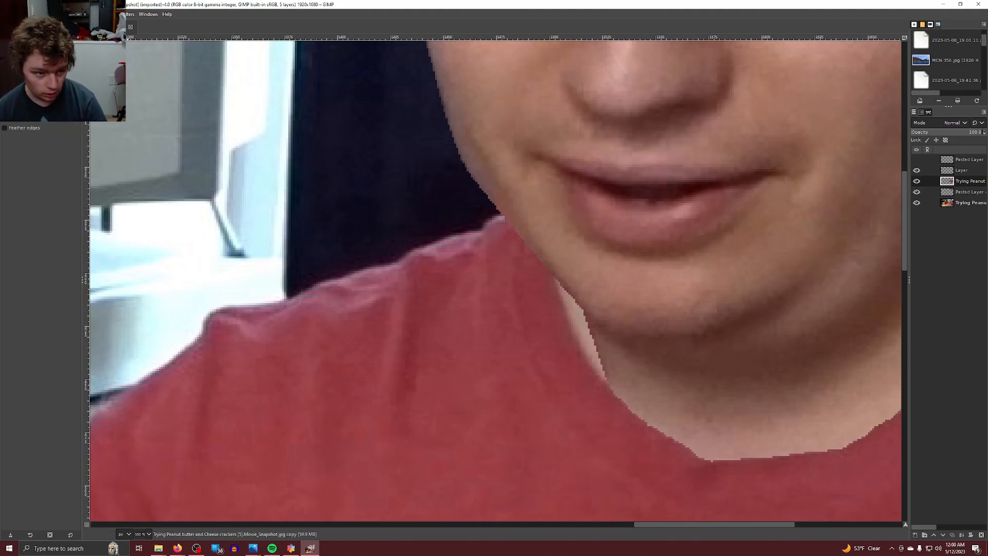
# Smudge the pasted head layer's neck edge outward to fill the pale gap along the left side of the collar.
pyautogui.press('s')
pyautogui.scroll(2, 559, 332)
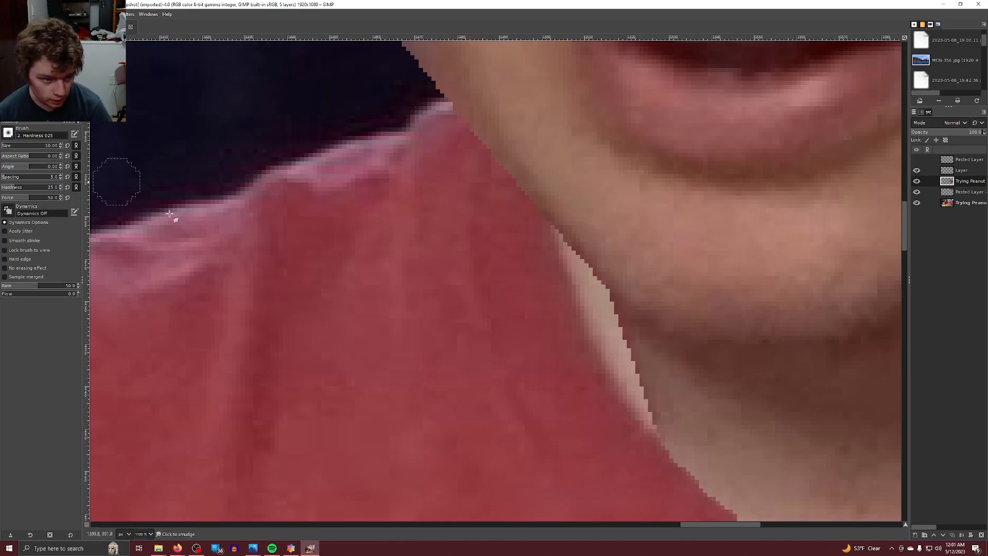
pyautogui.moveTo(653, 398); pyautogui.dragTo(641, 404)
pyautogui.click(965, 191)
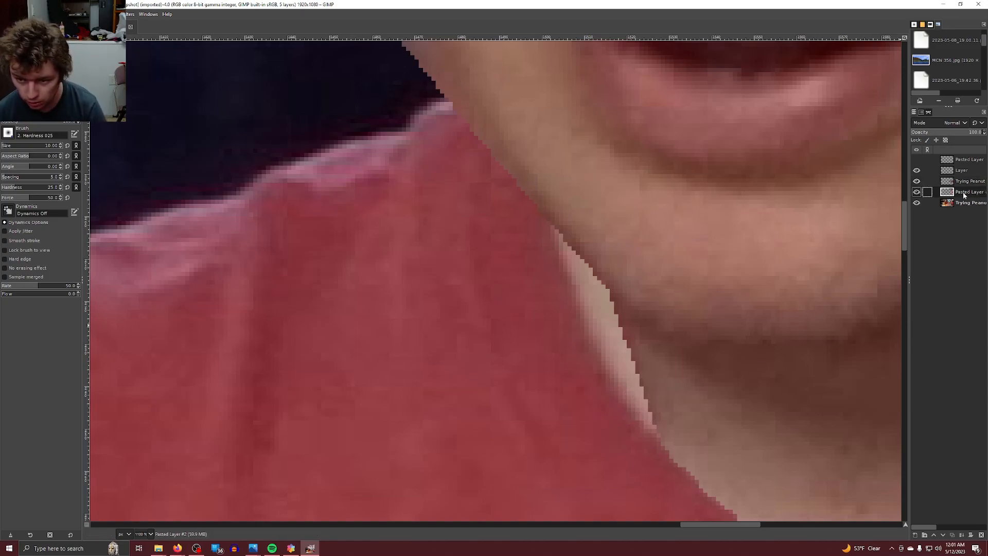
pyautogui.moveTo(655, 426)
pyautogui.mouseDown()
pyautogui.moveTo(646, 403)
pyautogui.moveTo(634, 401)
pyautogui.moveTo(641, 369)
pyautogui.moveTo(626, 385)
pyautogui.moveTo(615, 370)
pyautogui.moveTo(628, 344)
pyautogui.moveTo(612, 357)
pyautogui.moveTo(608, 303)
pyautogui.moveTo(596, 324)
pyautogui.moveTo(579, 265)
pyautogui.mouseUp()
pyautogui.moveTo(616, 310)
pyautogui.mouseDown()
pyautogui.moveTo(632, 397)
pyautogui.moveTo(645, 399)
pyautogui.moveTo(621, 297)
pyautogui.moveTo(630, 374)
pyautogui.moveTo(633, 362)
pyautogui.moveTo(623, 405)
pyautogui.moveTo(644, 374)
pyautogui.moveTo(643, 406)
pyautogui.moveTo(669, 430)
pyautogui.moveTo(594, 312)
pyautogui.mouseUp()
pyautogui.scroll(-4, 683, 389)
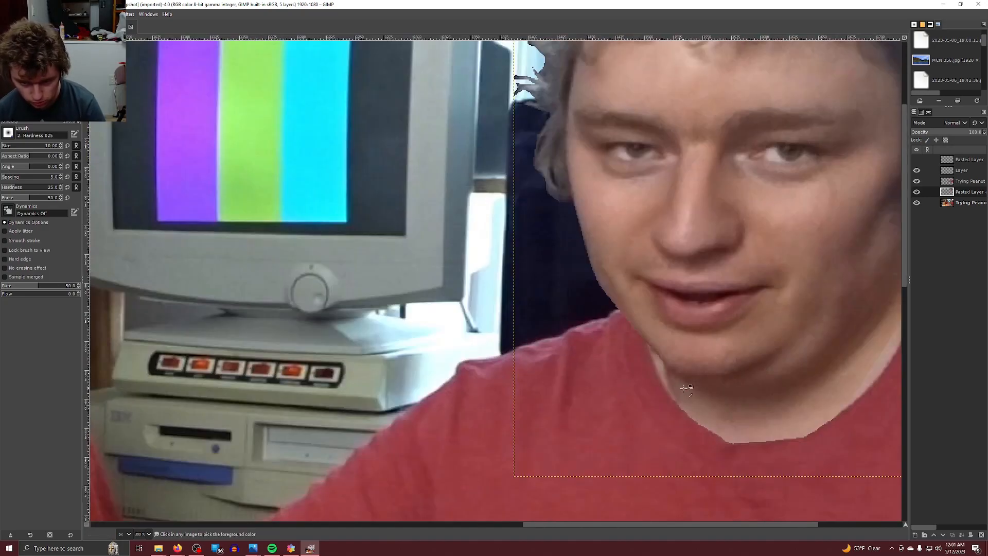
# Warp the pasted head's hair and neck edge inward where it meets the right side of the shirt collar.
pyautogui.moveTo(711, 526); pyautogui.dragTo(795, 508)
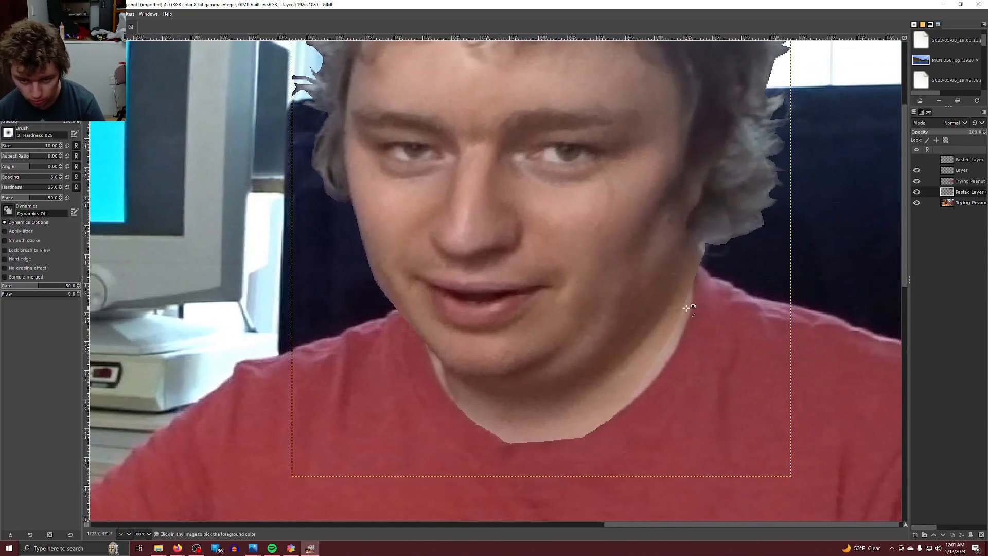
pyautogui.scroll(2, 687, 308)
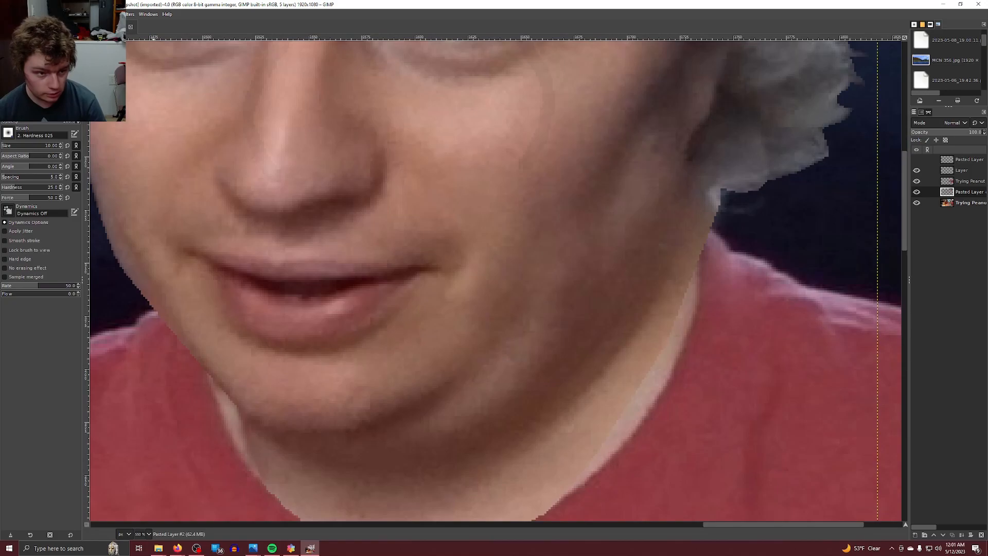
pyautogui.press('w')
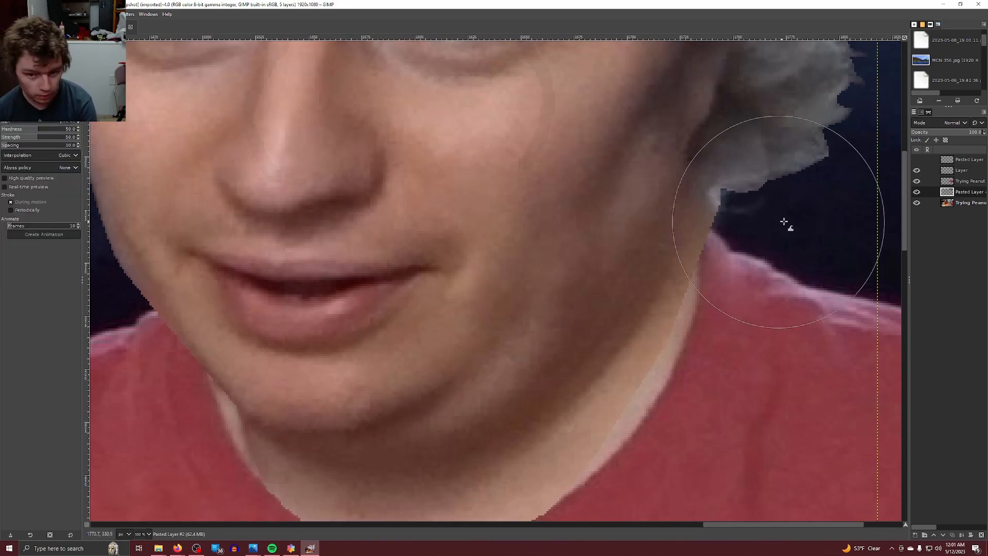
pyautogui.moveTo(705, 233)
pyautogui.mouseDown()
pyautogui.moveTo(717, 221)
pyautogui.moveTo(690, 261)
pyautogui.moveTo(710, 234)
pyautogui.moveTo(689, 269)
pyautogui.moveTo(697, 278)
pyautogui.moveTo(702, 238)
pyautogui.moveTo(724, 238)
pyautogui.moveTo(700, 224)
pyautogui.moveTo(689, 242)
pyautogui.moveTo(700, 252)
pyautogui.mouseUp()
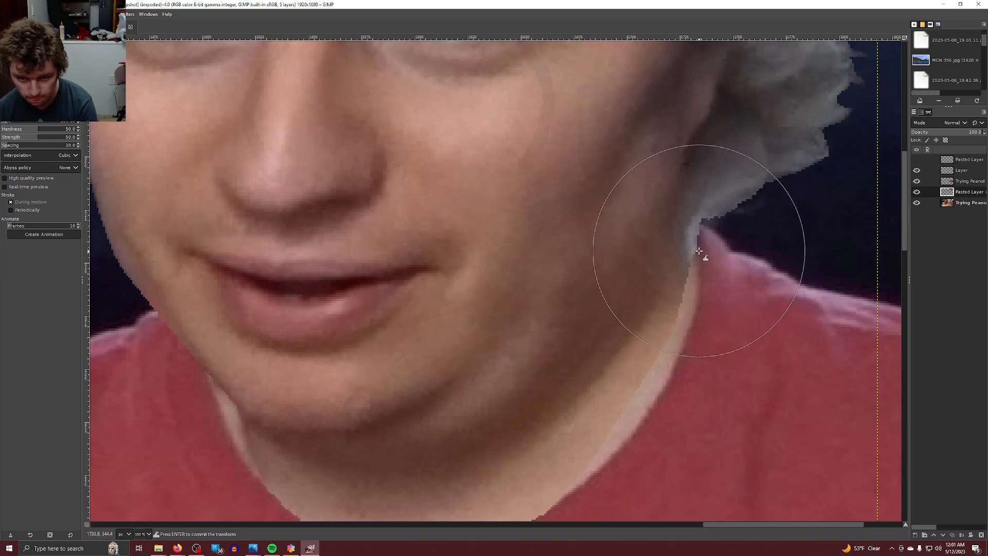
pyautogui.press('Return')
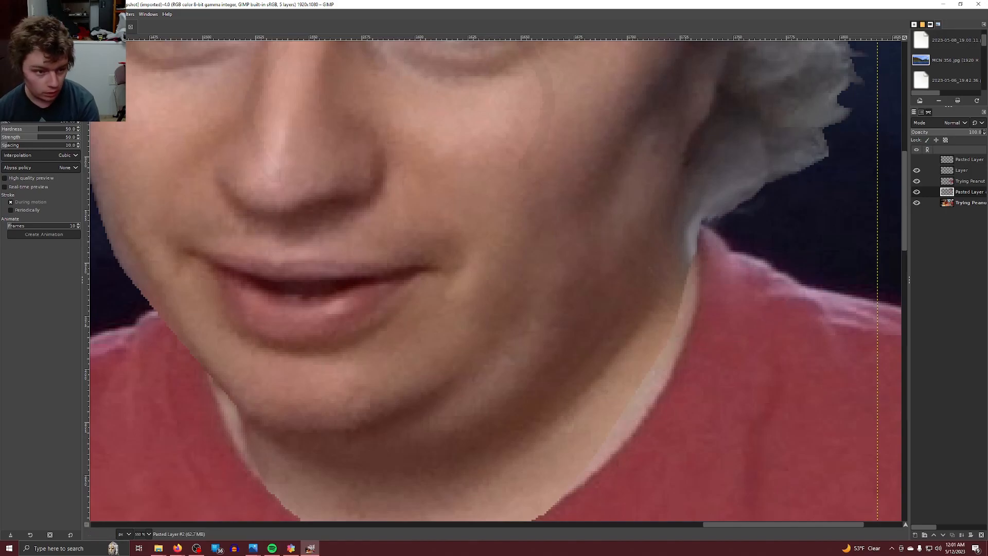
# Outline the light patch between the hair and the right side of the collar, delete it and clear the selection.
pyautogui.press('f')
pyautogui.moveTo(691, 261)
pyautogui.mouseDown()
pyautogui.moveTo(684, 219)
pyautogui.moveTo(735, 223)
pyautogui.moveTo(734, 250)
pyautogui.moveTo(692, 269)
pyautogui.mouseUp()
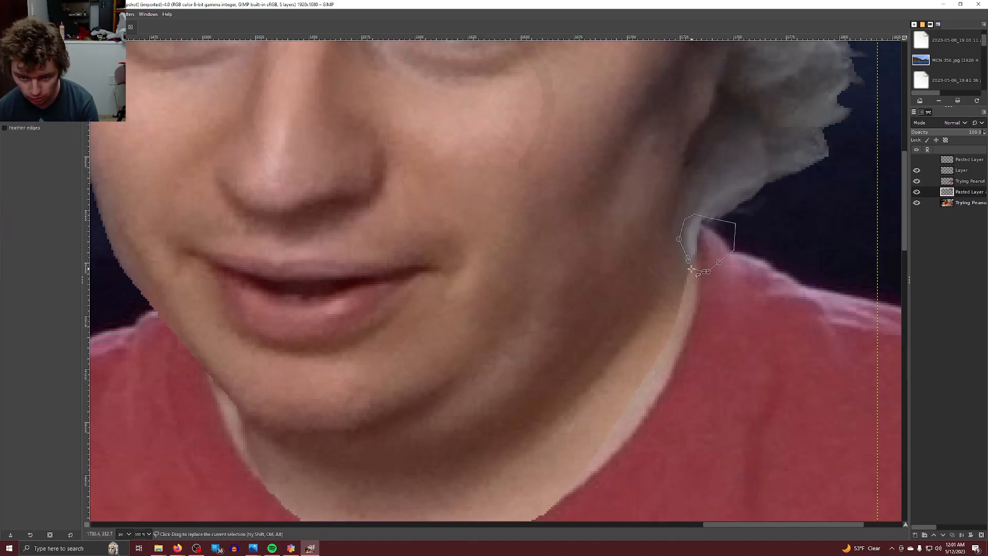
pyautogui.press('Return')
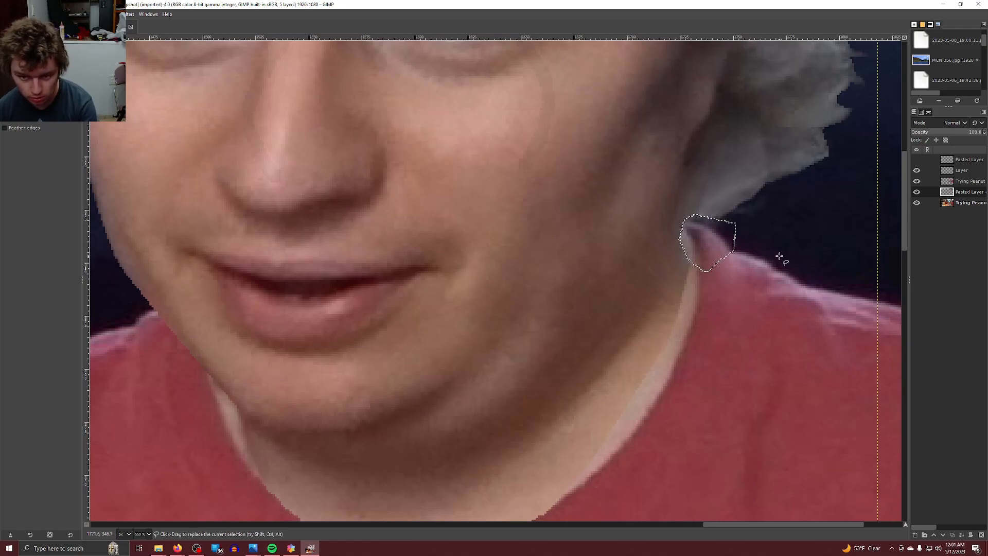
pyautogui.click(36, 14)
pyautogui.click(43, 34)
# Smudge the pasted head's neck edge along the right side of the collar to blend it into the skin beneath.
pyautogui.press('s')
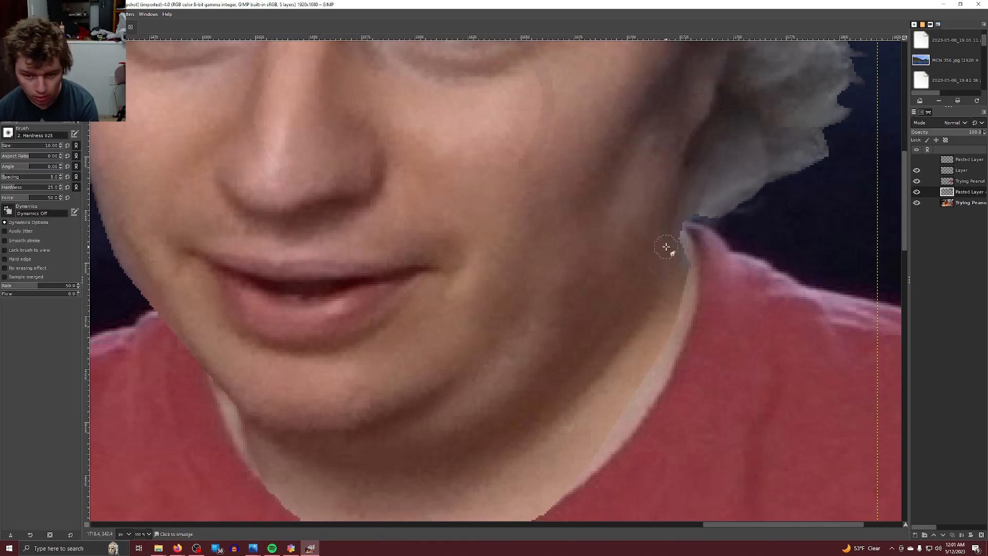
pyautogui.moveTo(691, 238)
pyautogui.mouseDown()
pyautogui.moveTo(672, 233)
pyautogui.moveTo(691, 266)
pyautogui.moveTo(683, 238)
pyautogui.moveTo(692, 241)
pyautogui.moveTo(697, 286)
pyautogui.moveTo(686, 277)
pyautogui.moveTo(676, 310)
pyautogui.mouseUp()
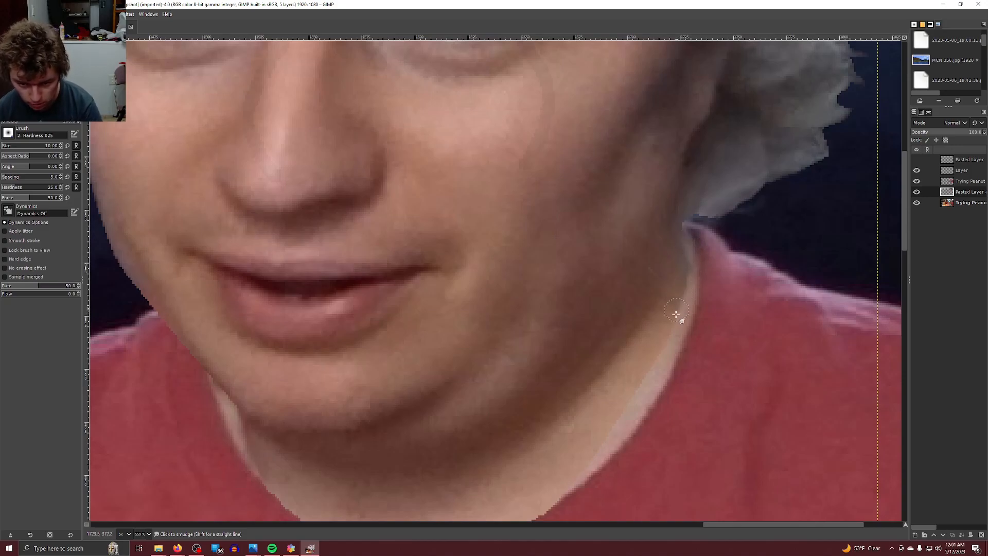
pyautogui.moveTo(608, 431)
pyautogui.mouseDown()
pyautogui.moveTo(592, 470)
pyautogui.moveTo(652, 381)
pyautogui.mouseUp()
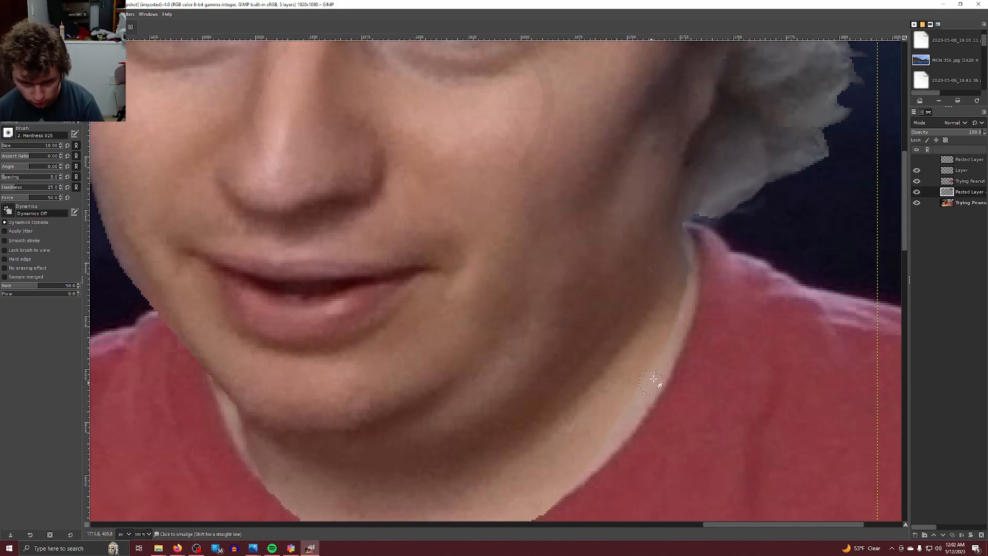
pyautogui.moveTo(683, 311)
pyautogui.mouseDown()
pyautogui.moveTo(644, 396)
pyautogui.moveTo(625, 402)
pyautogui.moveTo(634, 414)
pyautogui.moveTo(609, 425)
pyautogui.moveTo(599, 457)
pyautogui.mouseUp()
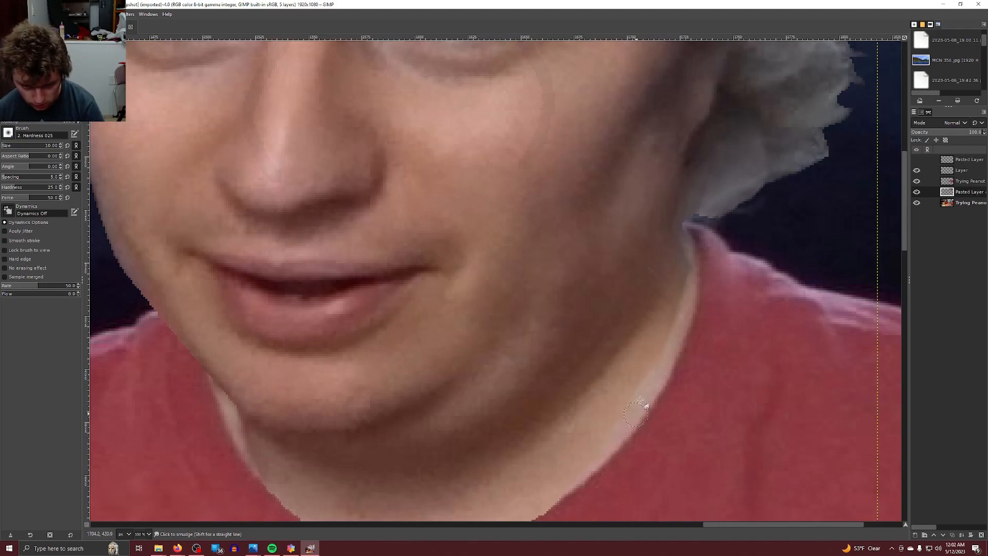
pyautogui.moveTo(633, 384)
pyautogui.mouseDown()
pyautogui.moveTo(684, 325)
pyautogui.moveTo(685, 295)
pyautogui.moveTo(649, 423)
pyautogui.moveTo(594, 446)
pyautogui.mouseUp()
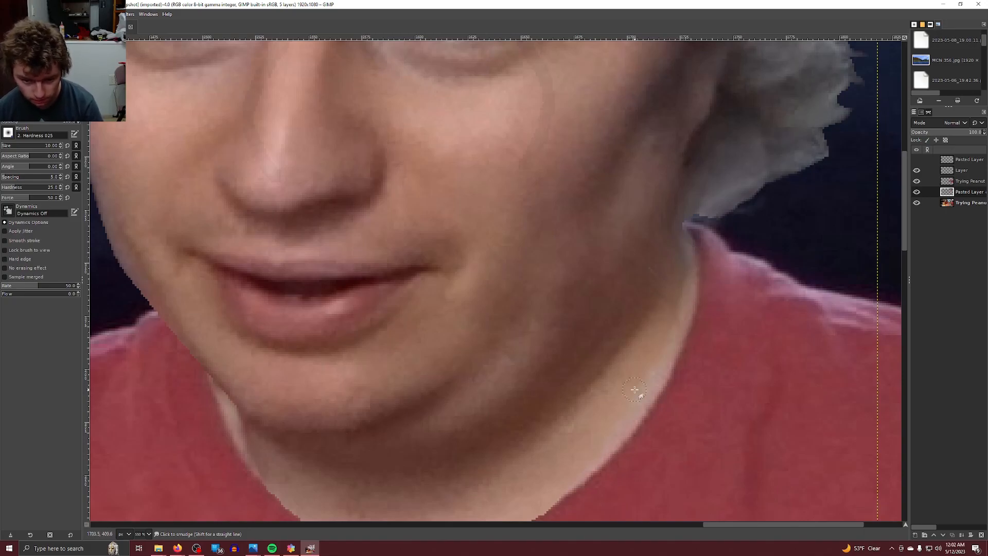
pyautogui.keyDown('ctrl'); pyautogui.scroll(-3, 642, 387); pyautogui.keyUp('ctrl')
pyautogui.keyDown('ctrl'); pyautogui.scroll(3, 663, 378); pyautogui.keyUp('ctrl')
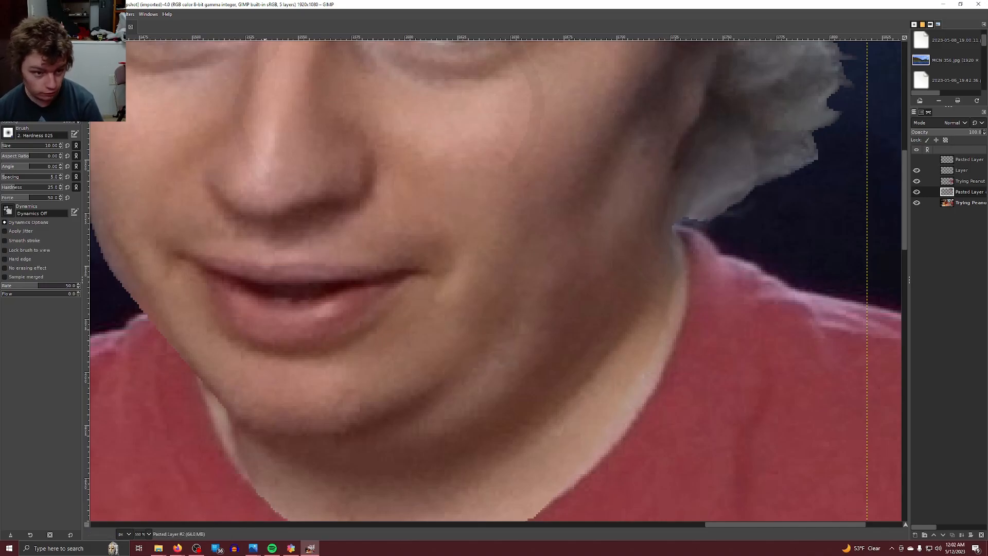
# Lower the pasted head layer's saturation to -20 with Hue-Saturation and apply it.
pyautogui.click(94, 14)
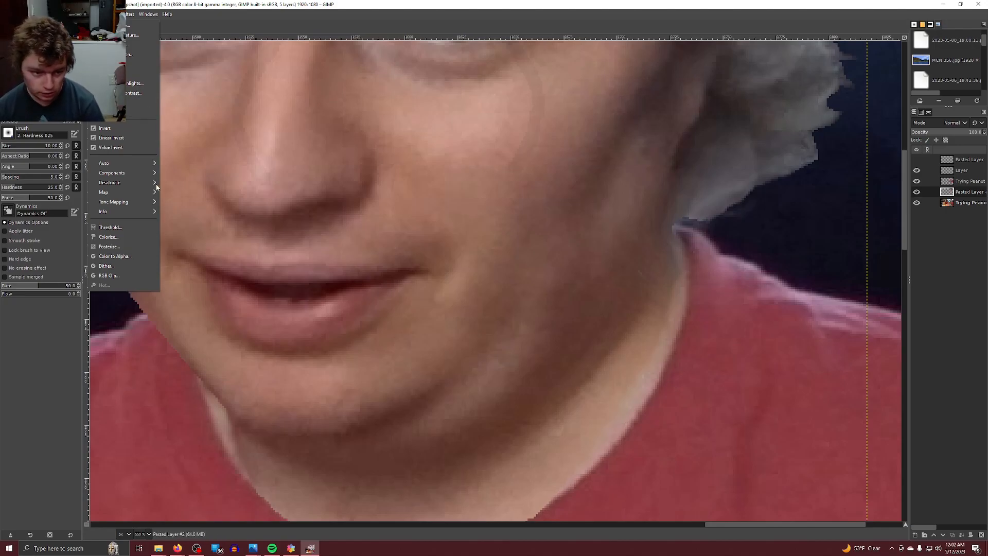
pyautogui.moveTo(119, 185)
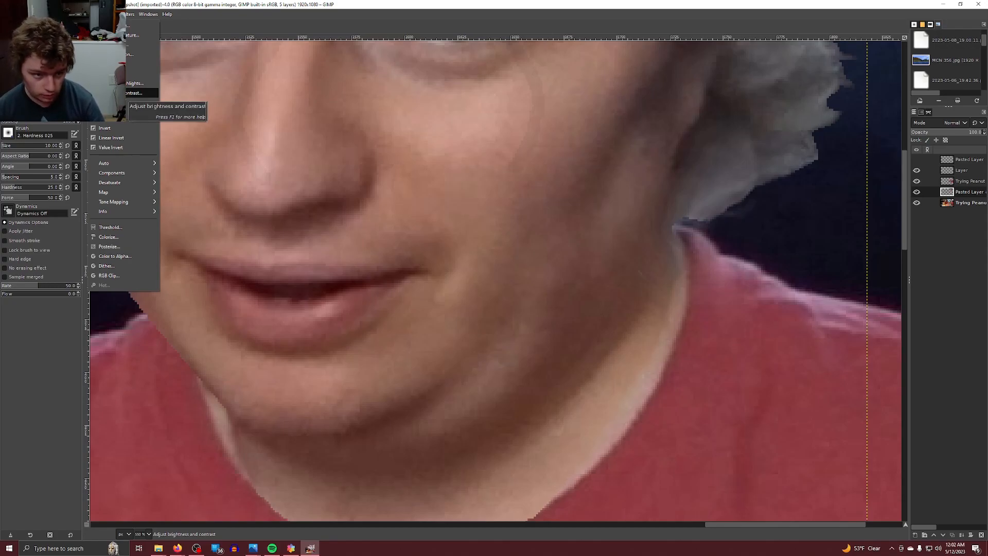
pyautogui.click(130, 66)
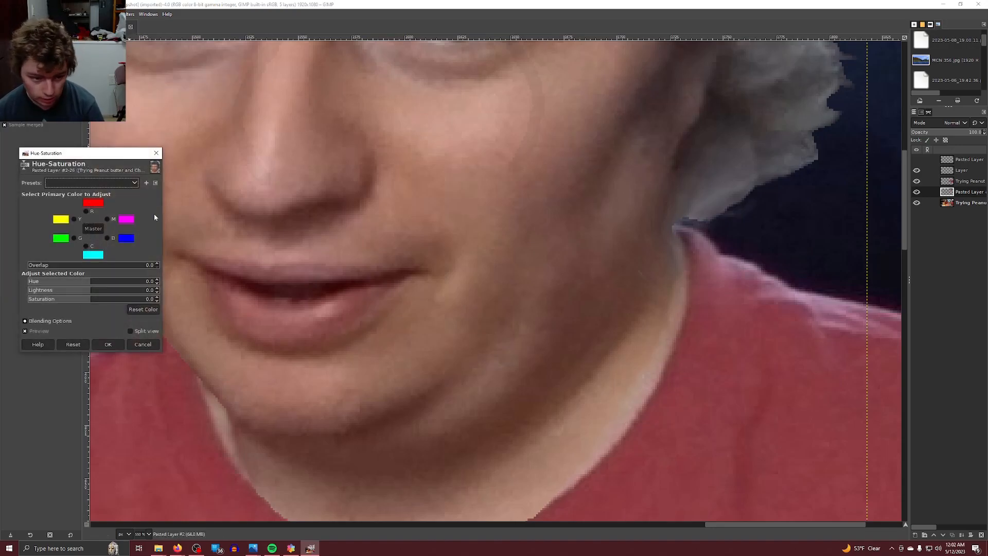
pyautogui.click(158, 301)
pyautogui.click(159, 301)
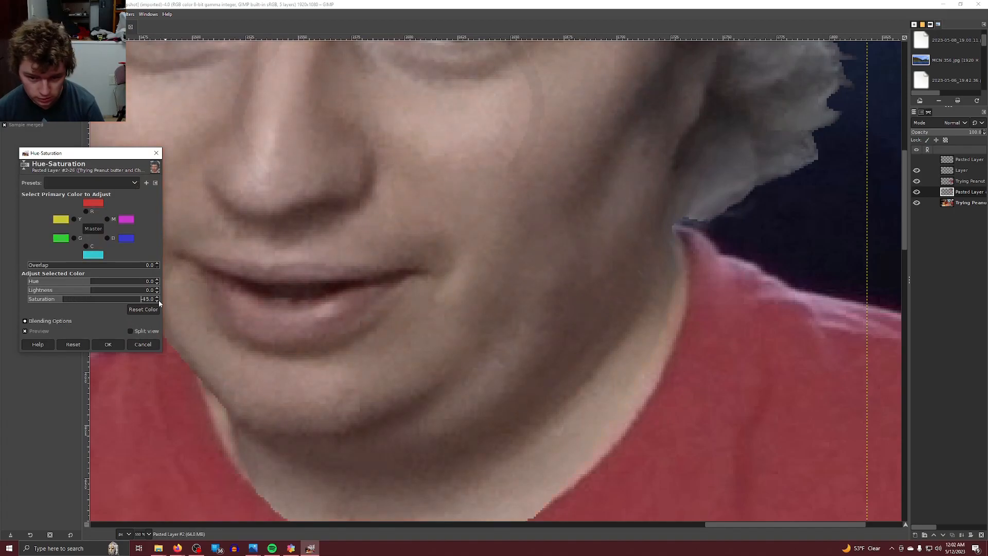
pyautogui.click(158, 298)
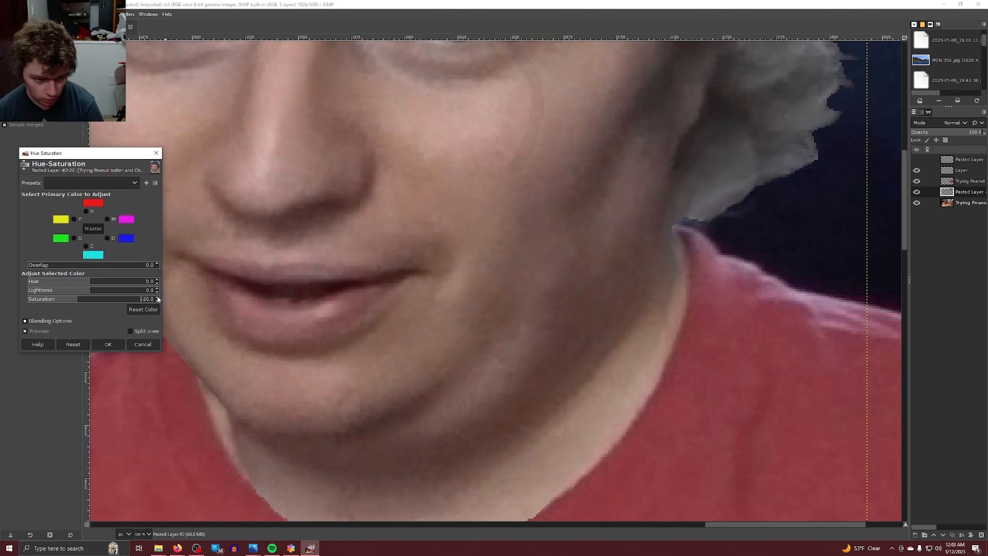
pyautogui.click(108, 344)
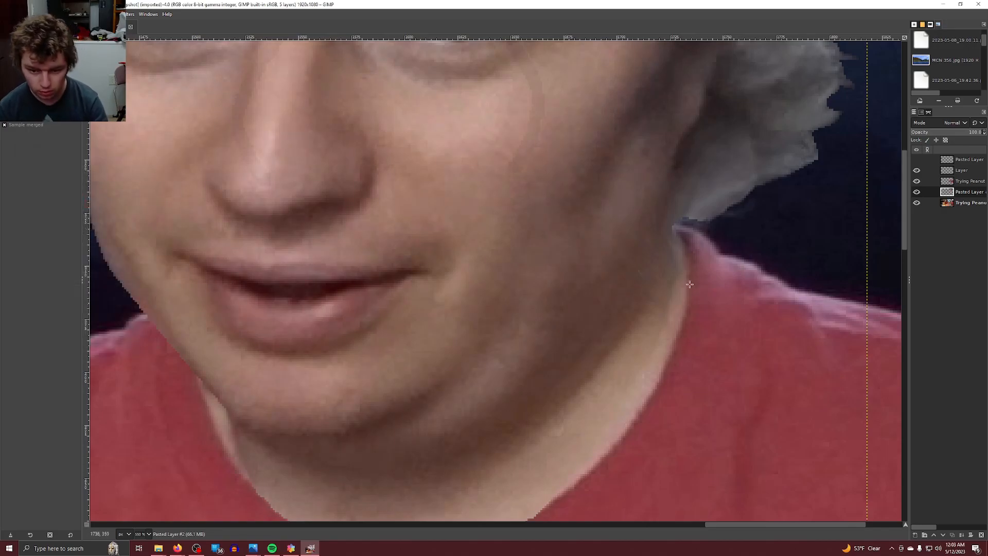
# Try Hue-Saturation hue shifts from 7 down to -16 and back to 6 on the pasted head layer.
pyautogui.scroll(-3, 644, 264)
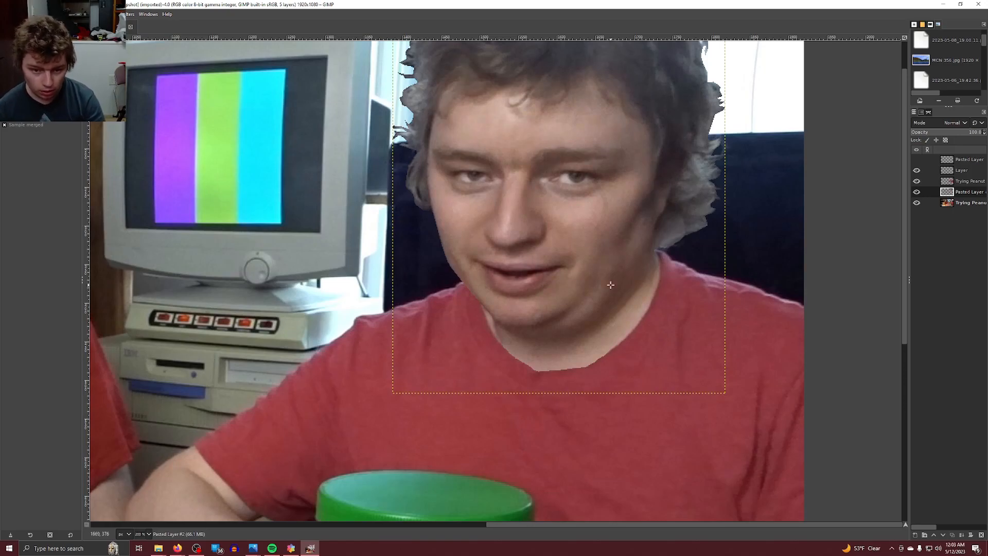
pyautogui.scroll(-2, 611, 284)
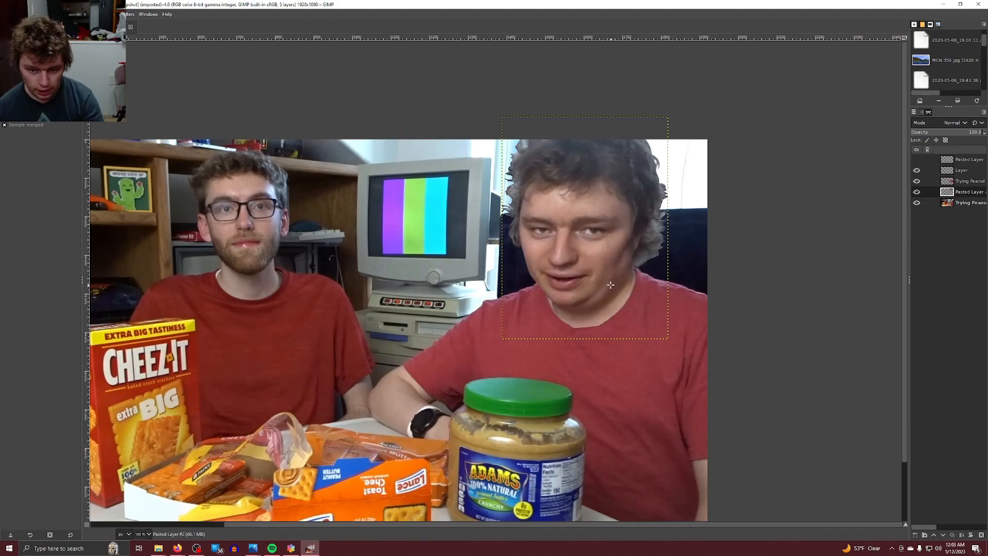
pyautogui.scroll(1, 610, 284)
pyautogui.click(96, 14)
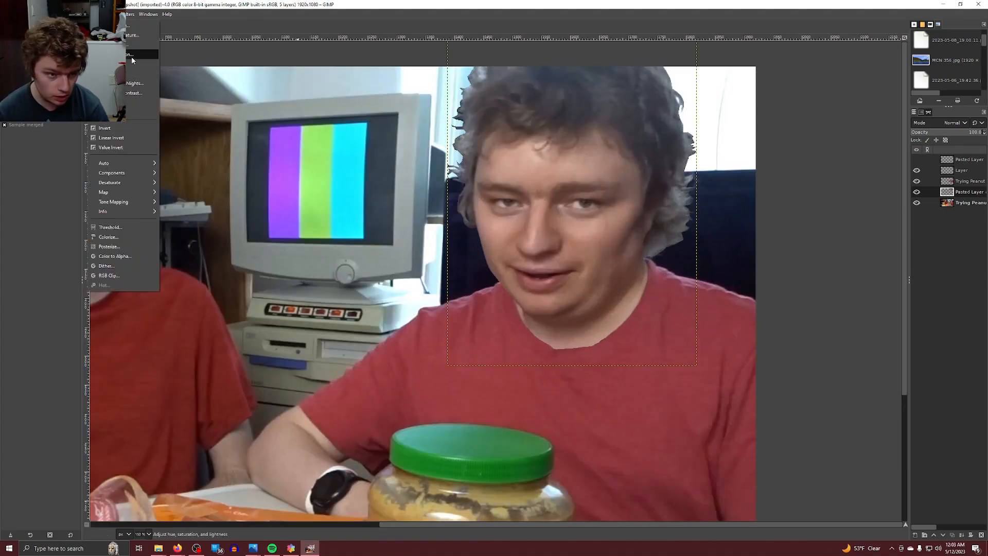
pyautogui.click(132, 54)
pyautogui.click(158, 280)
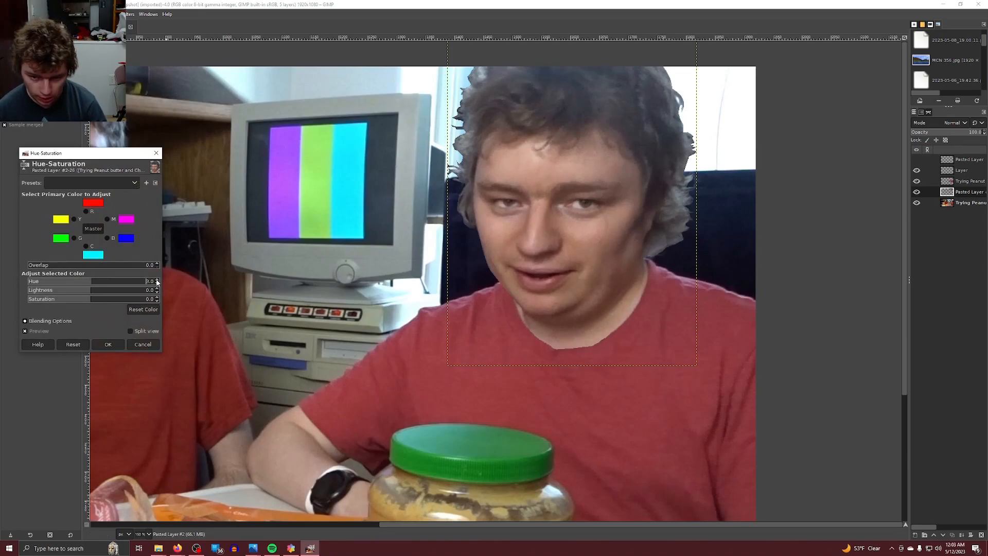
pyautogui.click(157, 280)
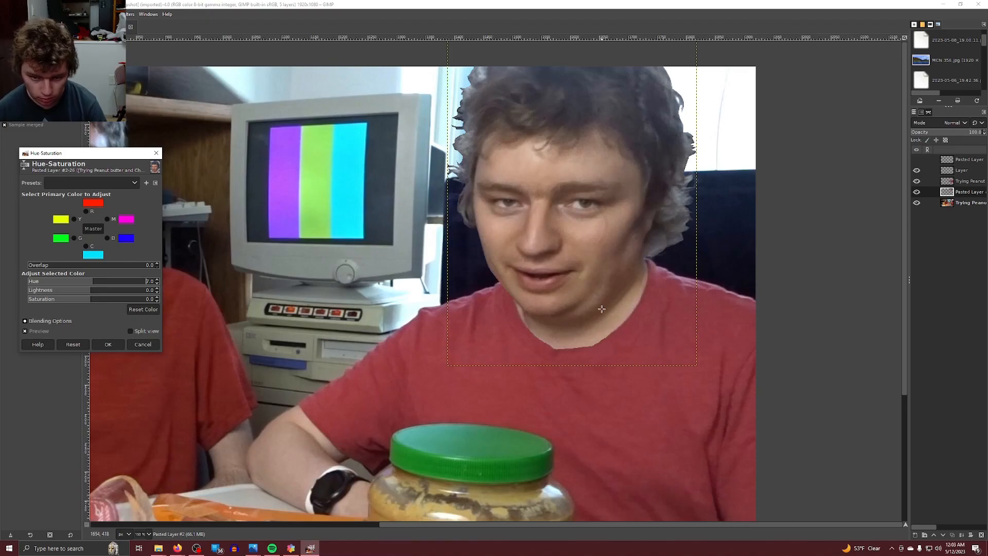
pyautogui.scroll(3, 601, 308)
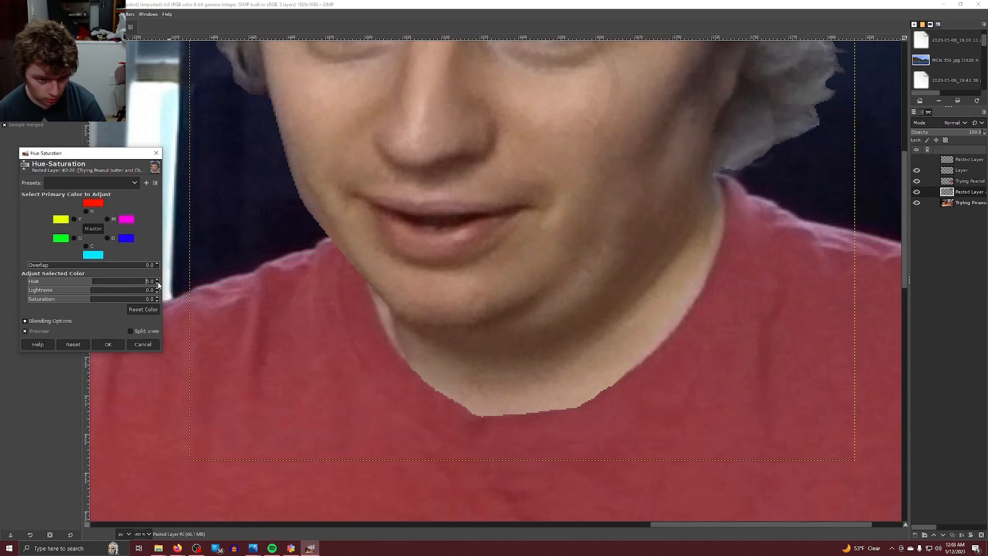
pyautogui.click(158, 284)
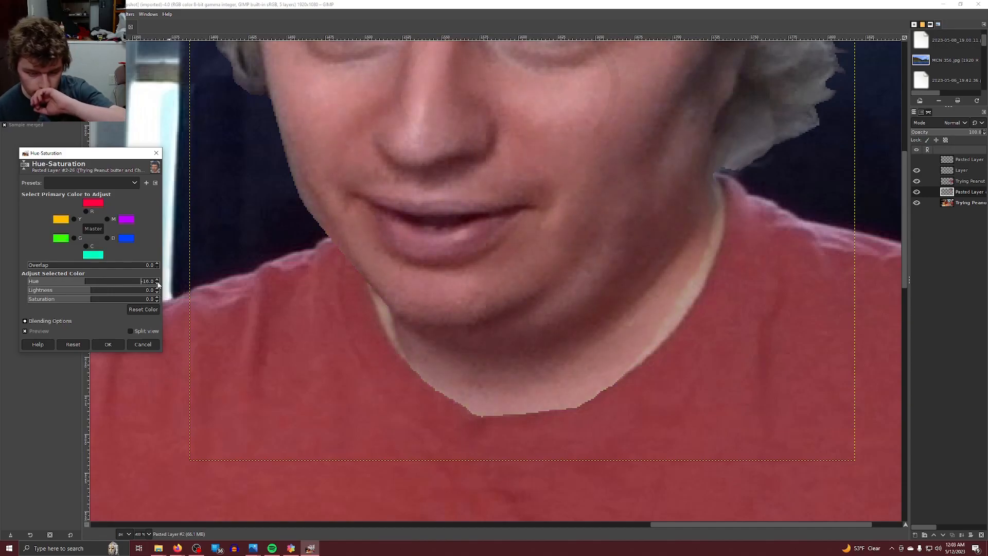
pyautogui.click(158, 280)
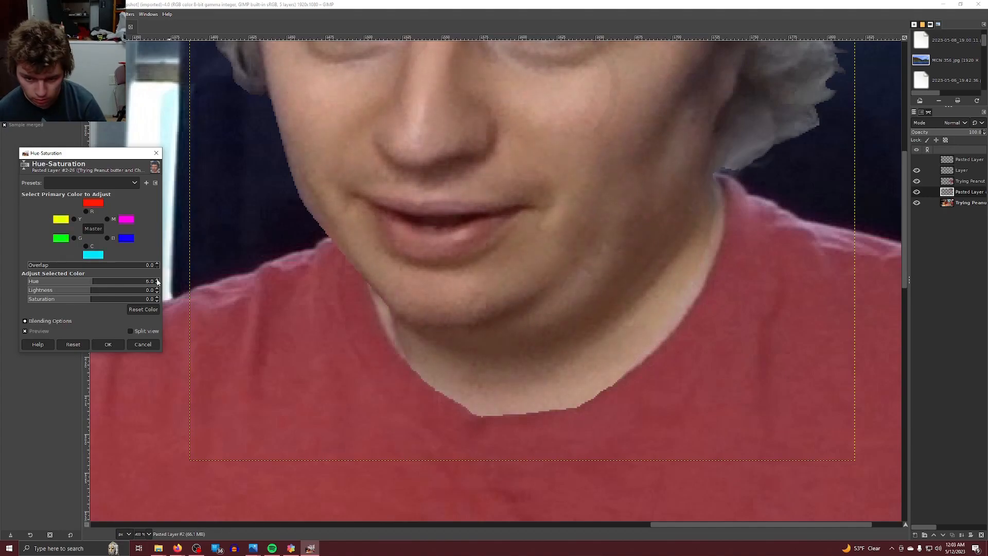
pyautogui.click(136, 346)
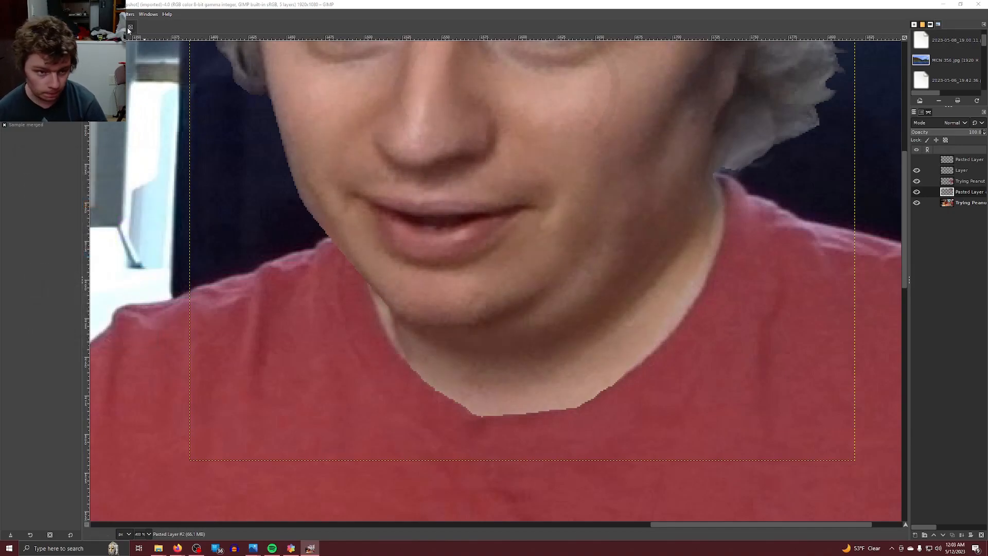
# Try Color Balance on the pasted head layer, shifting the midtones and the shadows toward blue by 5.
pyautogui.click(97, 14)
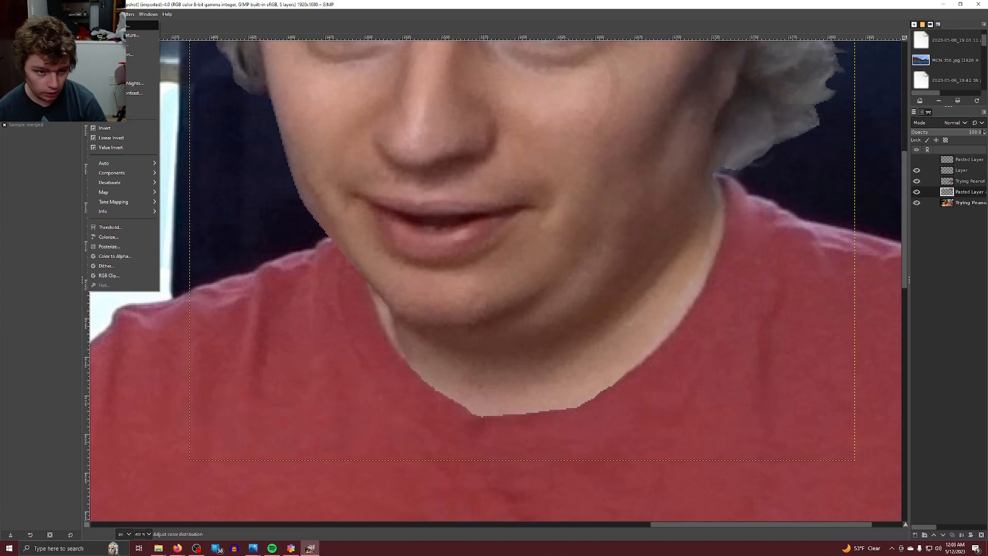
pyautogui.click(124, 26)
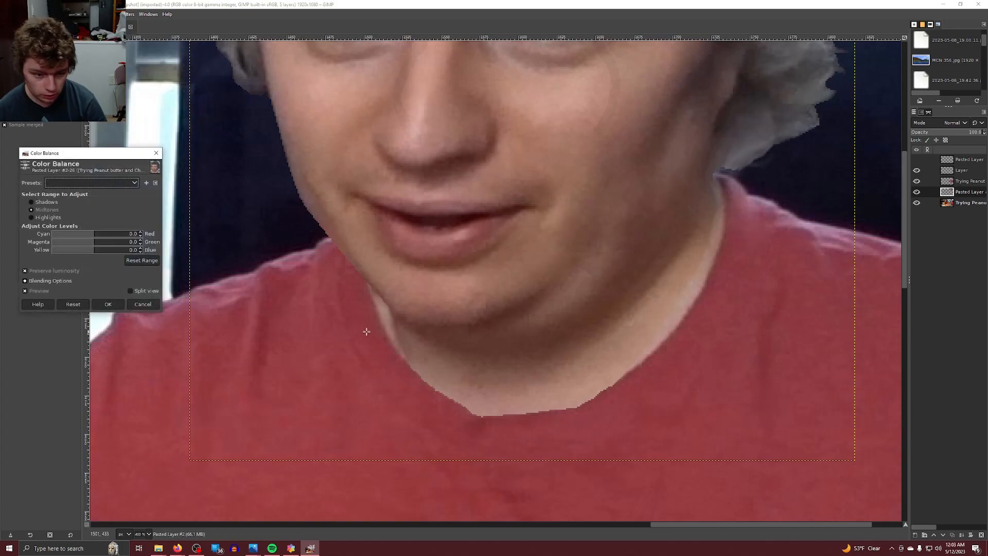
pyautogui.click(140, 249)
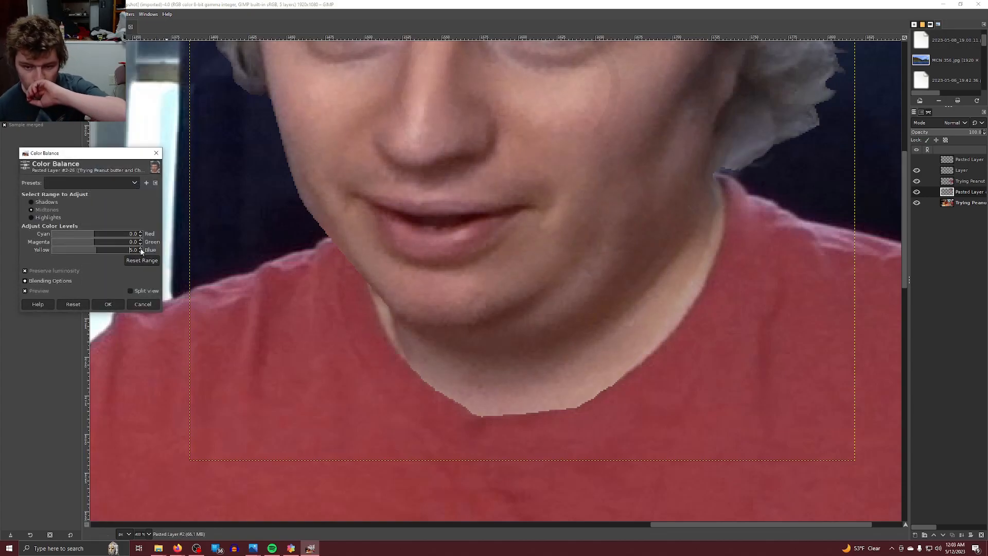
pyautogui.click(50, 218)
pyautogui.press('Up')
pyautogui.press('Up')
pyautogui.click(140, 249)
pyautogui.click(140, 249)
pyautogui.click(140, 249)
pyautogui.click(140, 249)
pyautogui.click(140, 249)
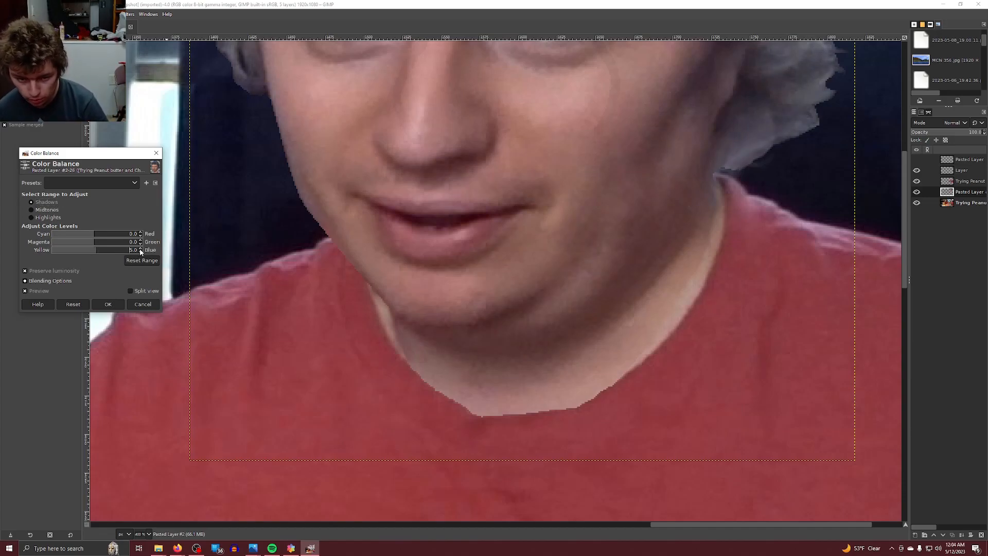
pyautogui.click(153, 307)
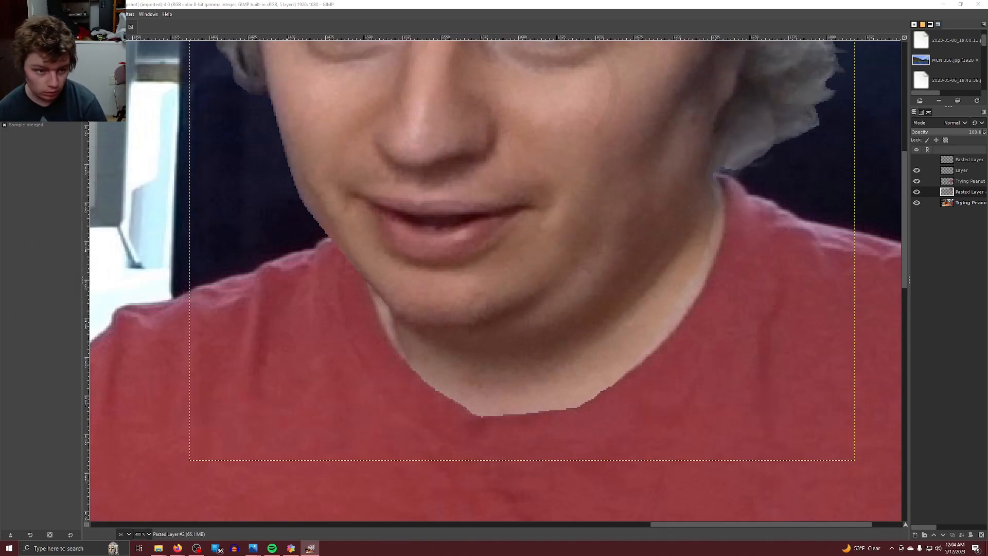
# Reduce the pasted head layer's saturation further with a second Hue-Saturation adjustment of -11, judging it against the whole figure.
pyautogui.click(96, 15)
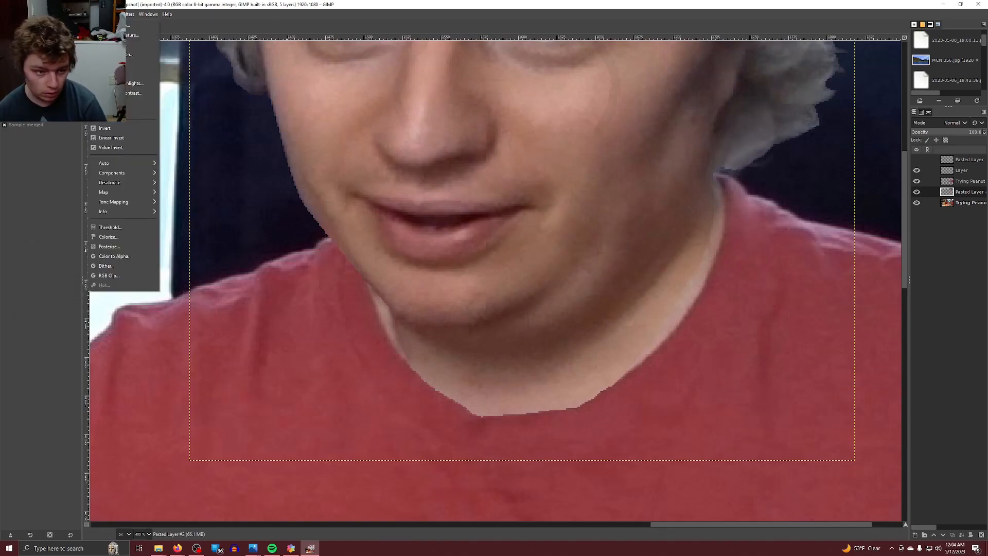
pyautogui.click(129, 56)
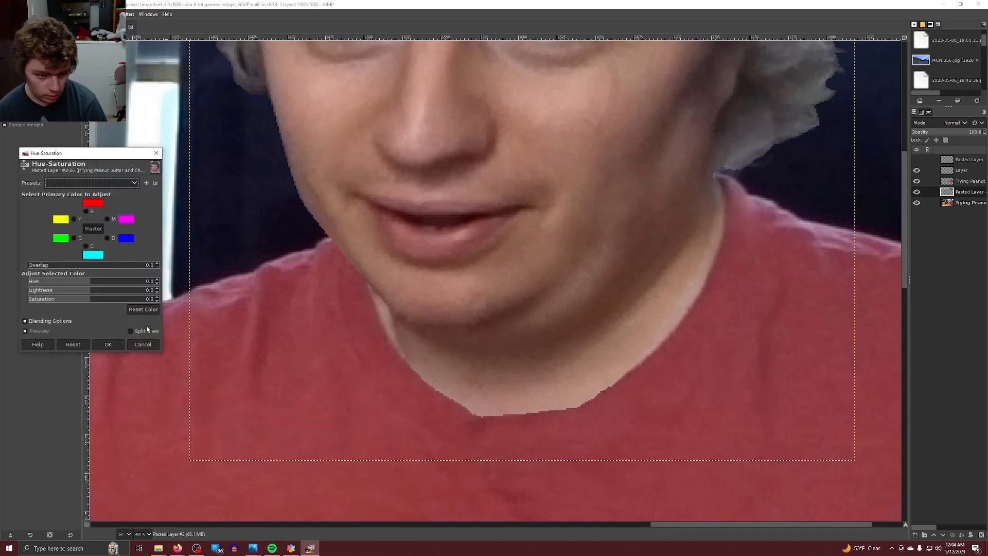
pyautogui.click(157, 301)
pyautogui.click(158, 302)
pyautogui.click(157, 301)
pyautogui.click(157, 301)
pyautogui.click(158, 301)
pyautogui.click(157, 301)
pyautogui.click(158, 301)
pyautogui.click(158, 301)
pyautogui.click(158, 301)
pyautogui.click(157, 301)
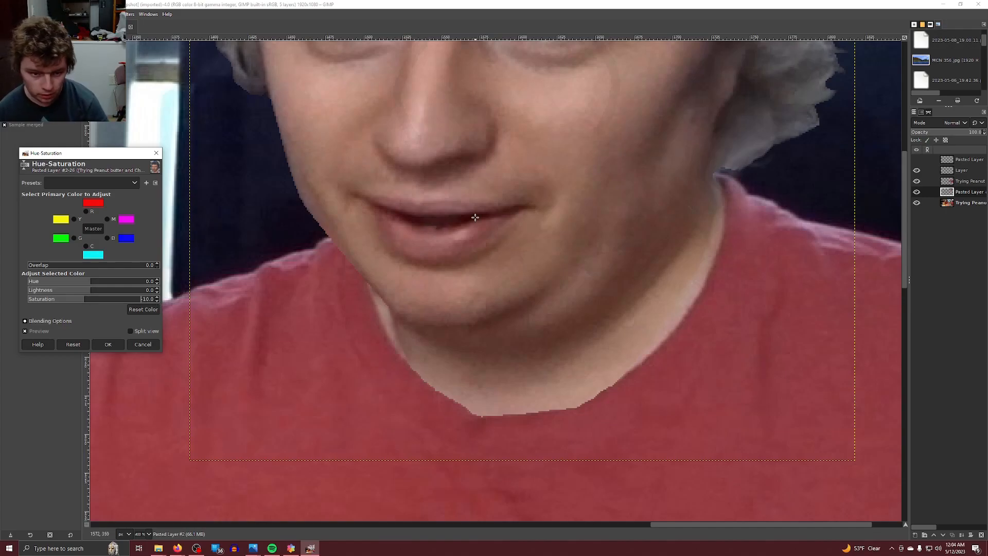
pyautogui.scroll(-3, 475, 218)
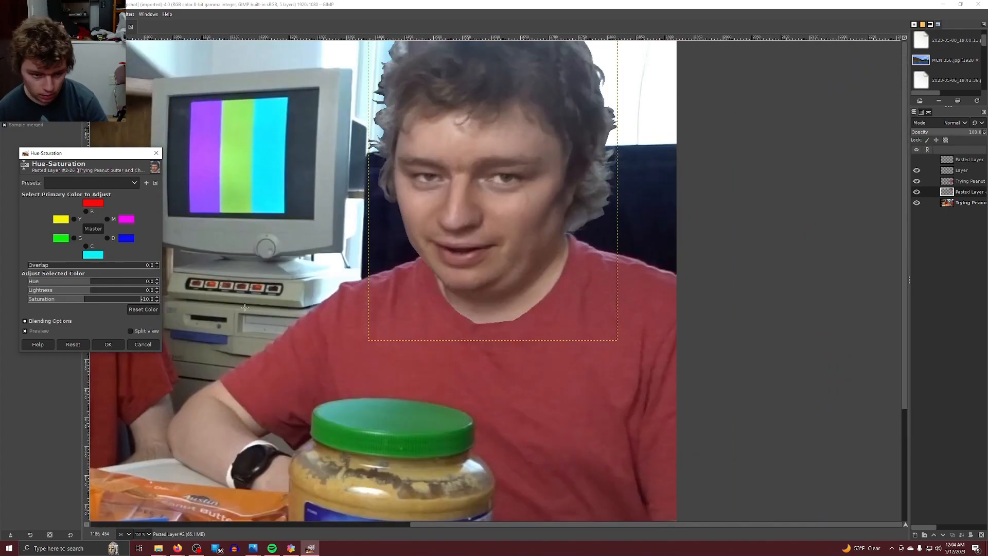
pyautogui.click(158, 302)
pyautogui.click(158, 302)
pyautogui.click(158, 302)
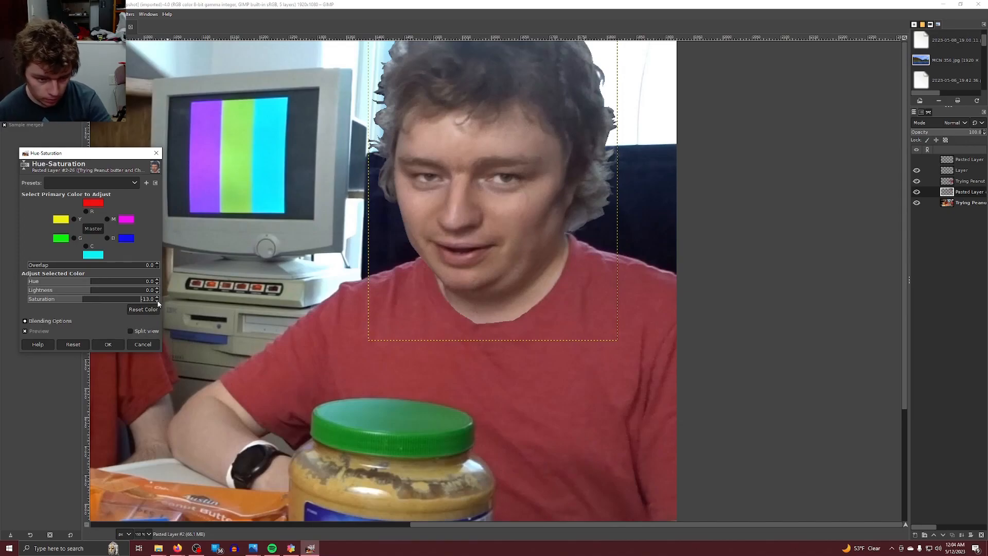
pyautogui.click(158, 301)
pyautogui.click(158, 301)
pyautogui.click(157, 301)
pyautogui.click(158, 301)
pyautogui.click(157, 301)
pyautogui.click(158, 301)
pyautogui.click(157, 301)
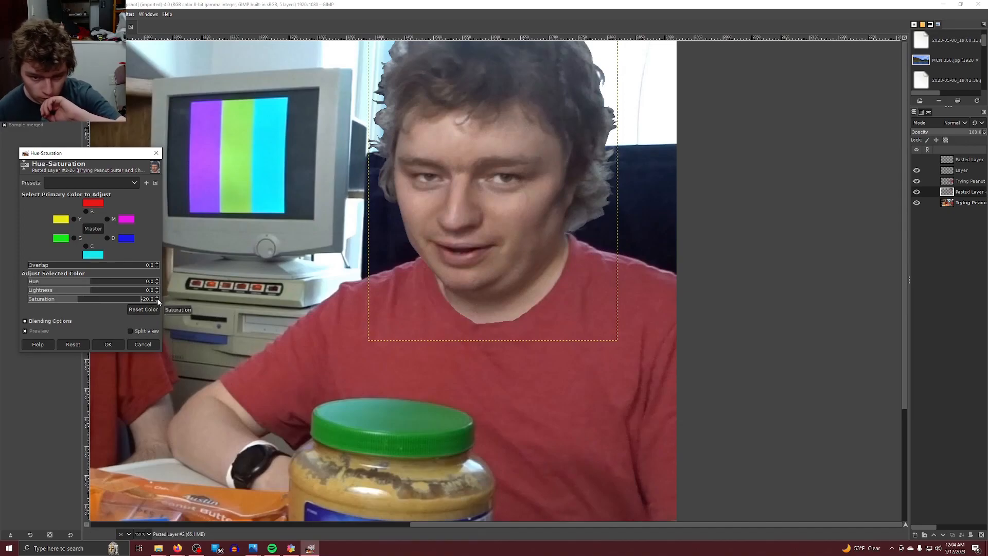
pyautogui.scroll(1, 158, 302)
pyautogui.scroll(2, 158, 302)
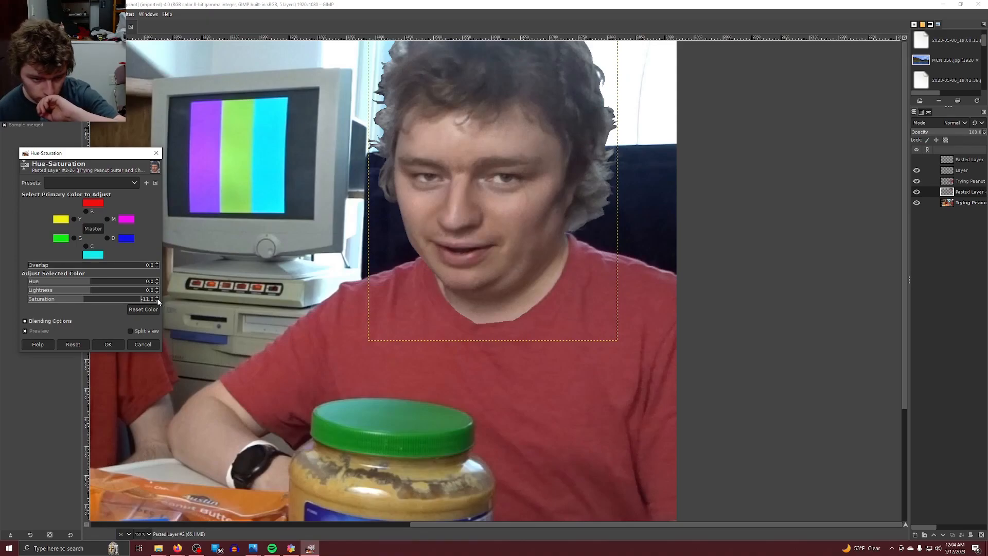
pyautogui.click(108, 345)
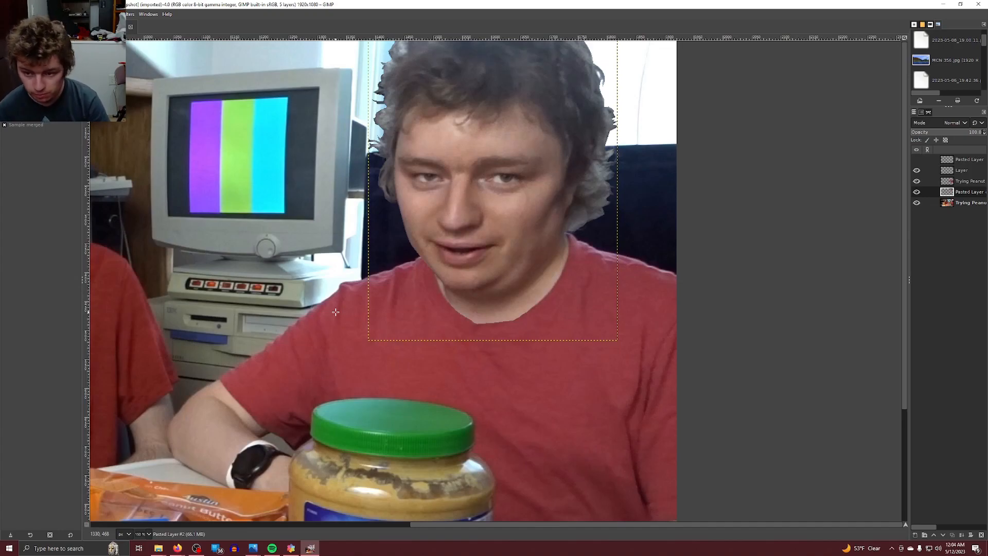
# Hide the layer named Layer and warp the pasted head's neck edges outward under both sides of the shirt collar.
pyautogui.click(918, 170)
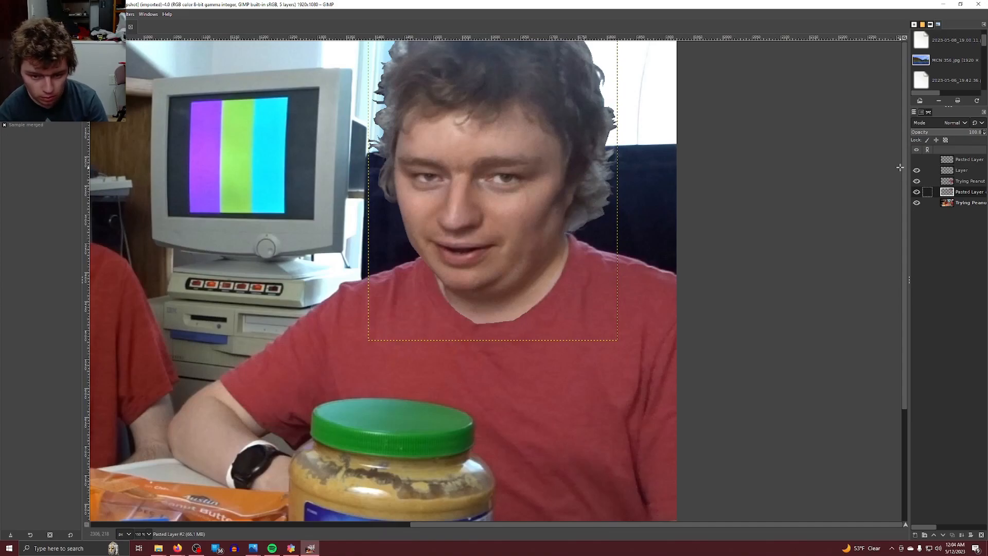
pyautogui.click(917, 171)
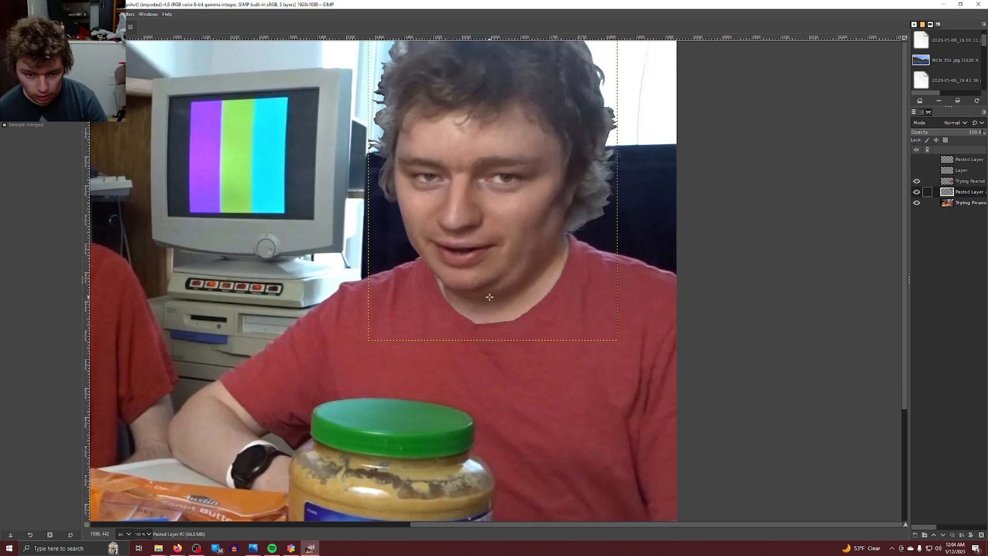
pyautogui.scroll(3, 489, 297)
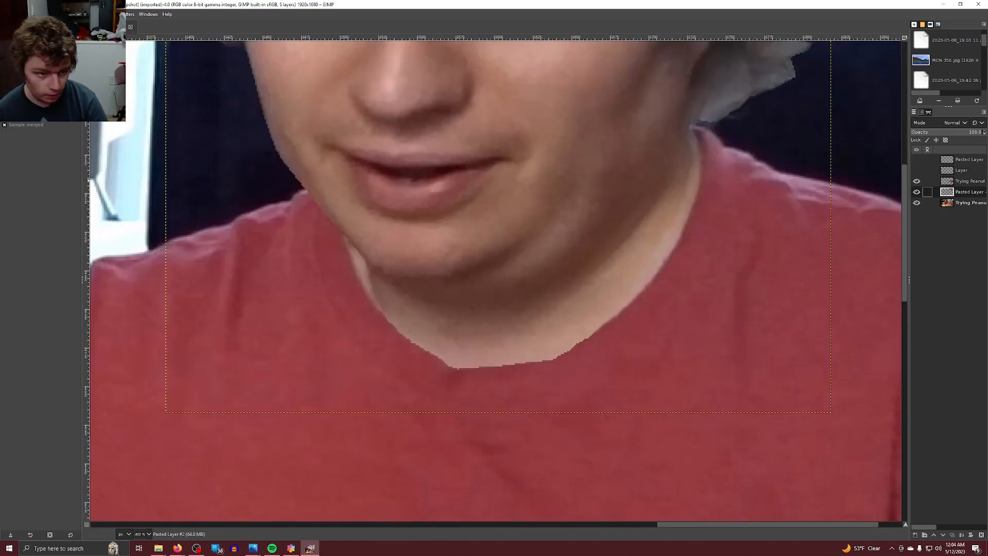
pyautogui.press('w')
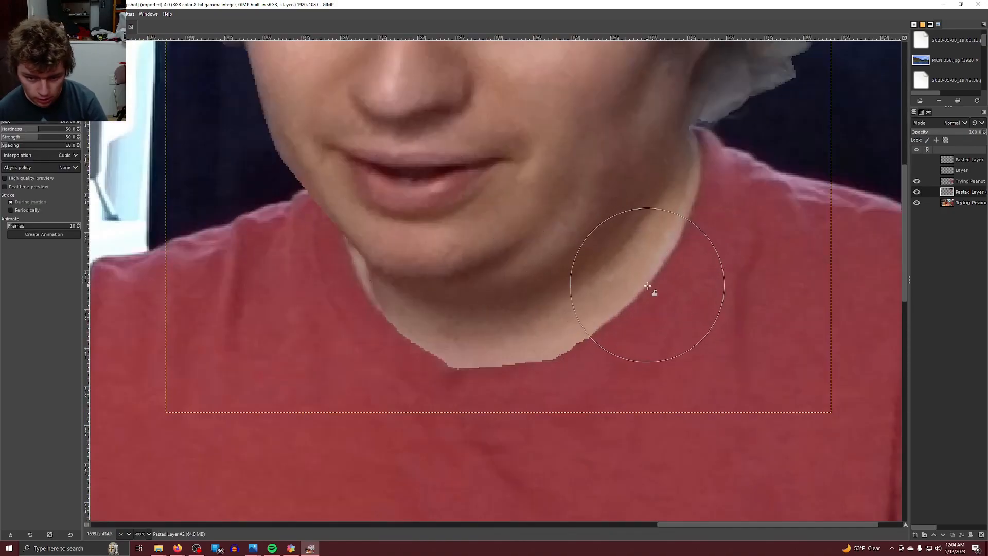
pyautogui.moveTo(650, 240)
pyautogui.mouseDown()
pyautogui.moveTo(669, 254)
pyautogui.moveTo(671, 219)
pyautogui.moveTo(696, 236)
pyautogui.moveTo(699, 198)
pyautogui.mouseUp()
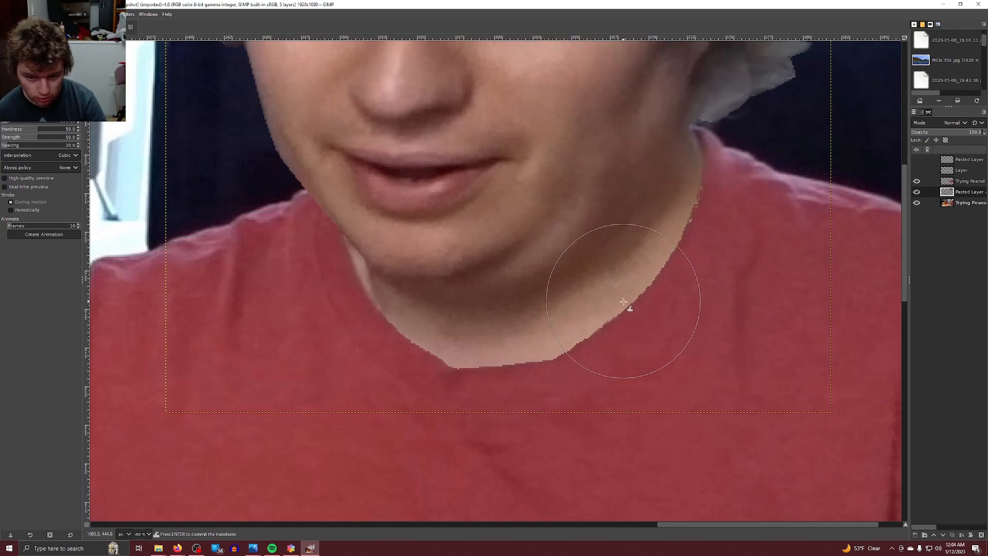
pyautogui.moveTo(362, 297); pyautogui.dragTo(348, 300)
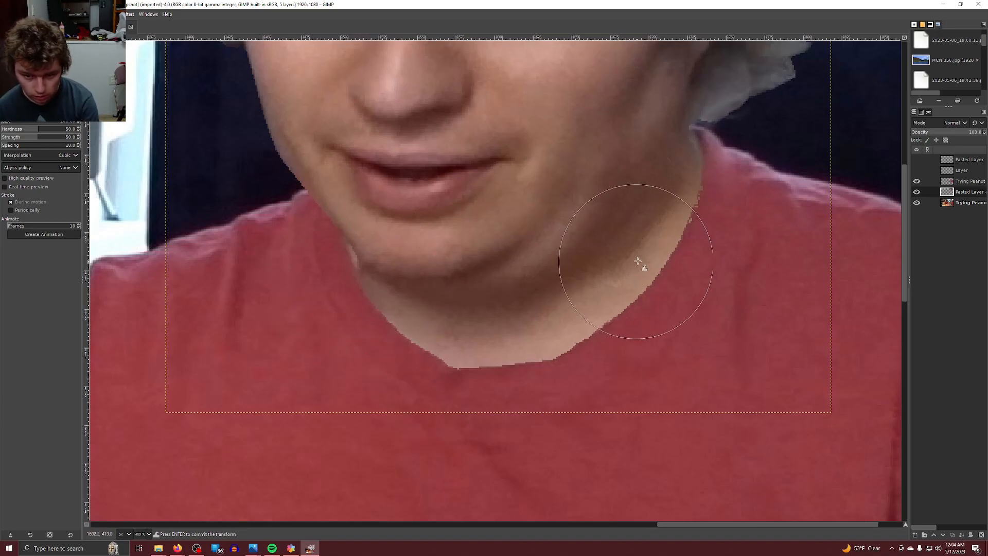
pyautogui.scroll(-5, 640, 254)
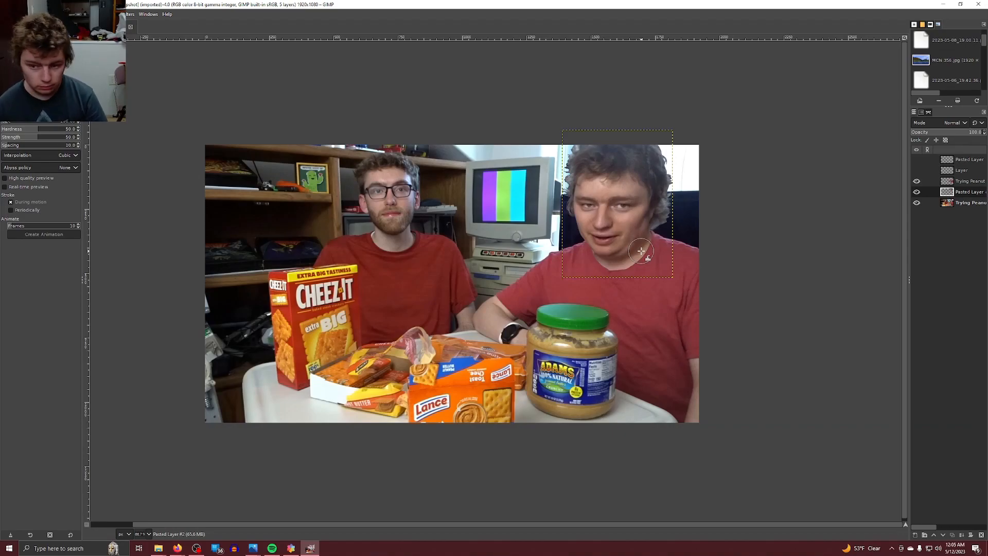
pyautogui.click(951, 204)
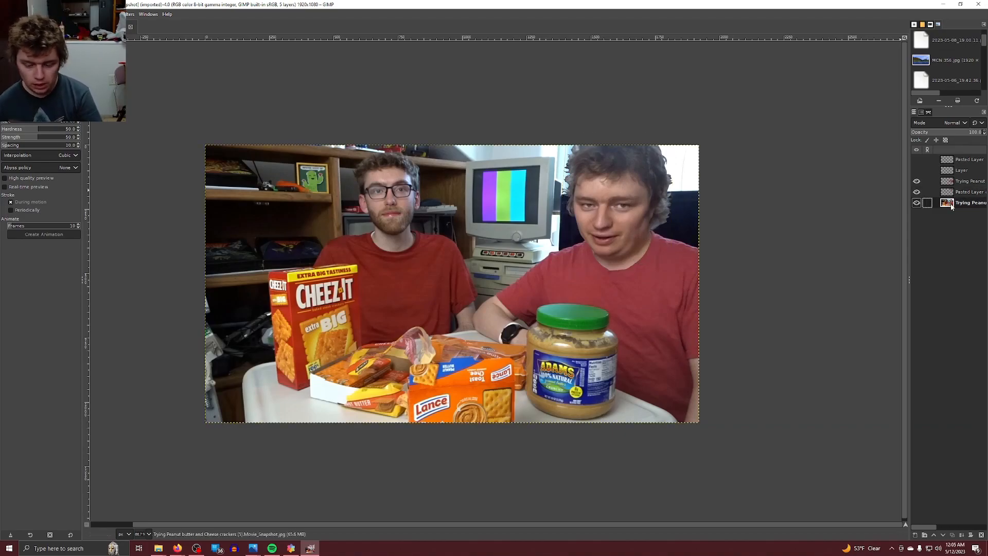
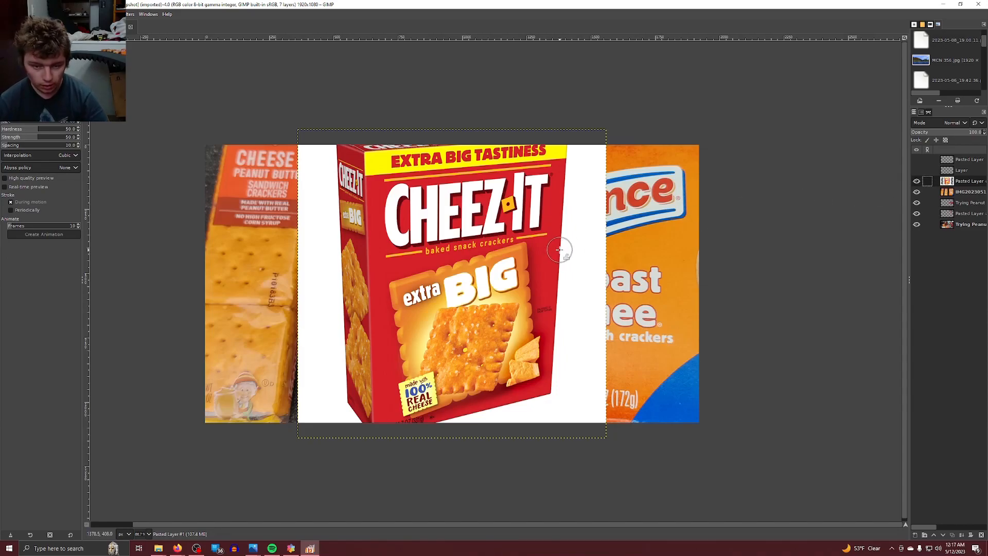
# Hide the pasted Cheez-It box layer and start a Unified Transform on the cracker packages photo layer.
pyautogui.click(916, 181)
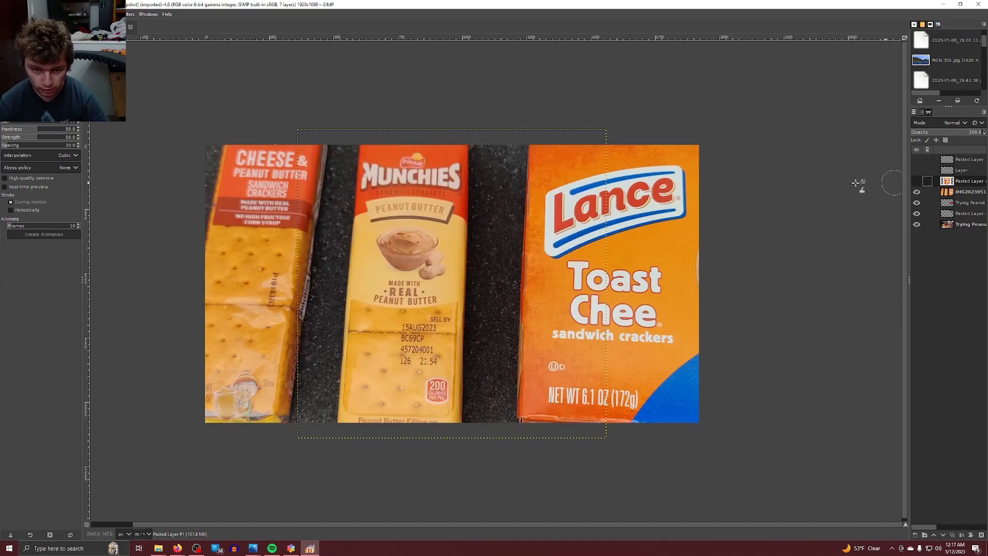
pyautogui.press('m')
pyautogui.click(979, 191)
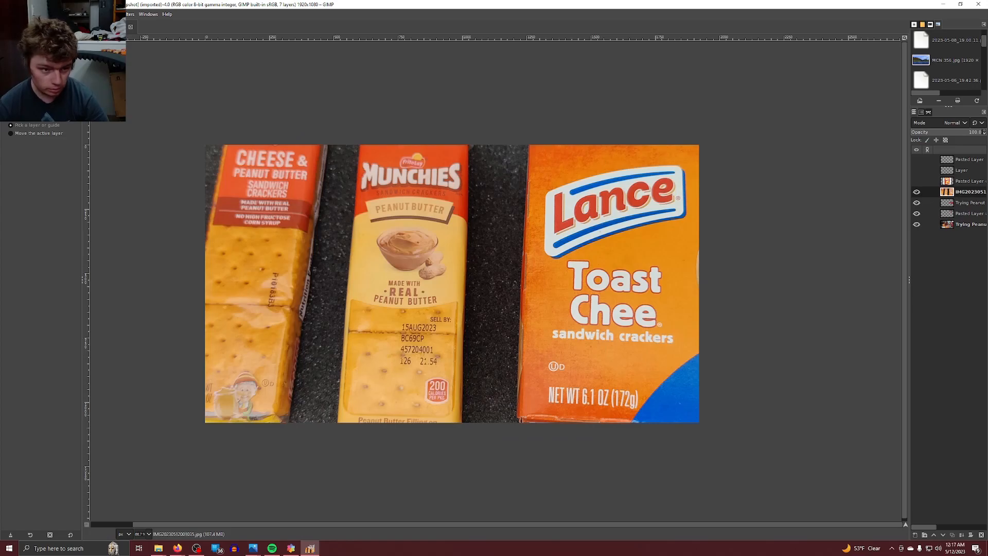
pyautogui.hotkey('shift', 't')
pyautogui.click(316, 153)
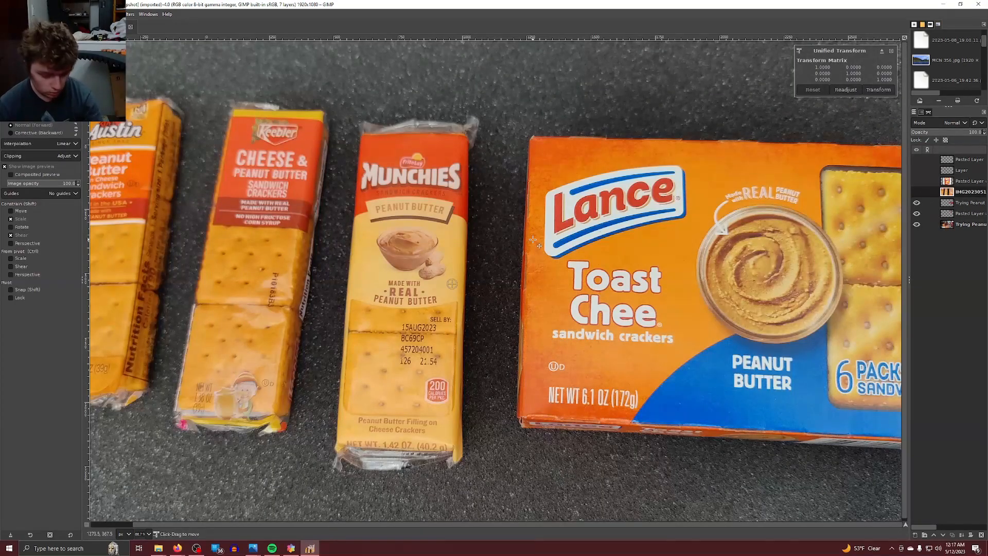
# Scale the cracker photo layer to about 0.49 of its size with Unified Transform so it nearly matches the canvas width.
pyautogui.scroll(-3, 533, 240)
pyautogui.moveTo(309, 111); pyautogui.dragTo(532, 279)
pyautogui.moveTo(652, 330); pyautogui.dragTo(525, 281)
pyautogui.moveTo(571, 352); pyautogui.dragTo(599, 373)
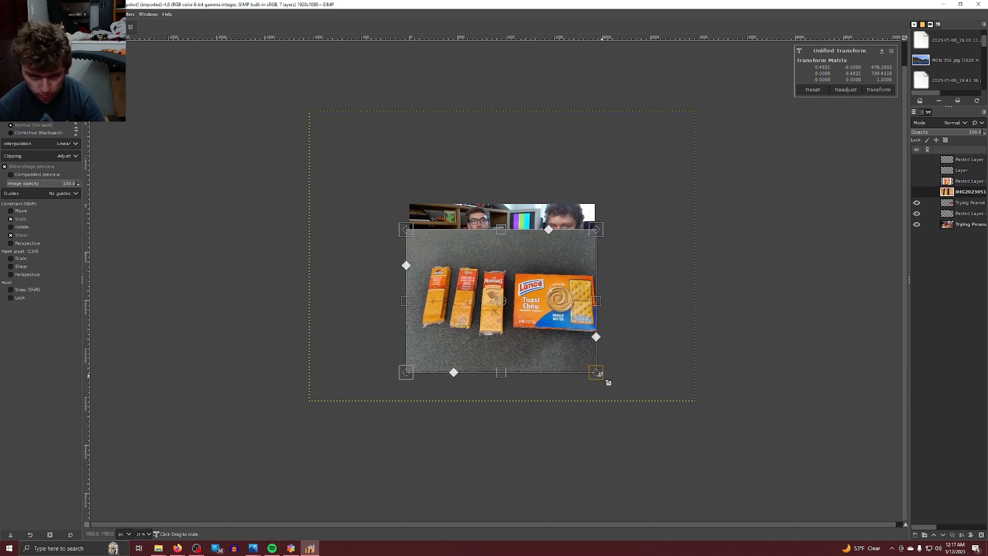
pyautogui.press('Return')
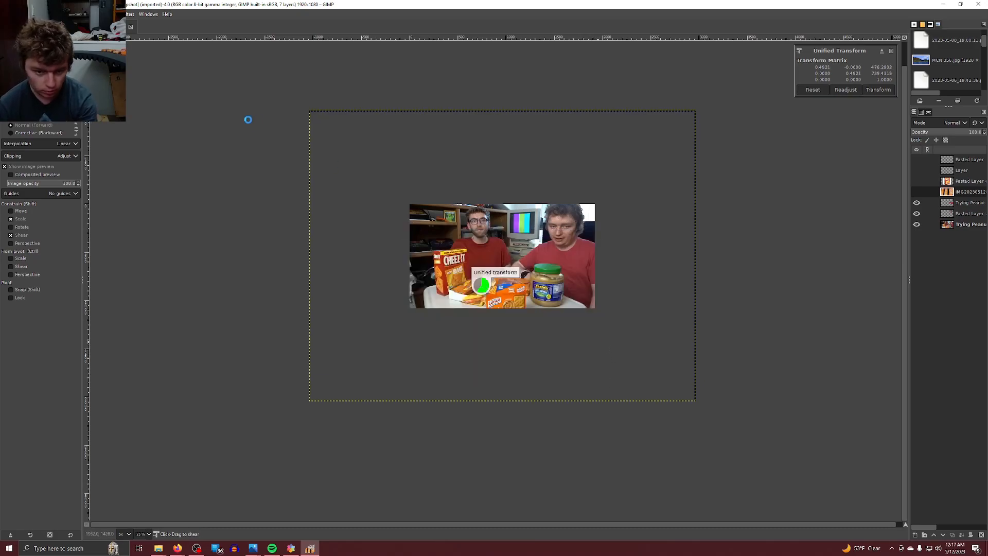
# Move the scaled cracker photo layer up until it covers the whole canvas.
pyautogui.press('m')
pyautogui.moveTo(562, 308); pyautogui.dragTo(562, 278)
pyautogui.scroll(3, 508, 256)
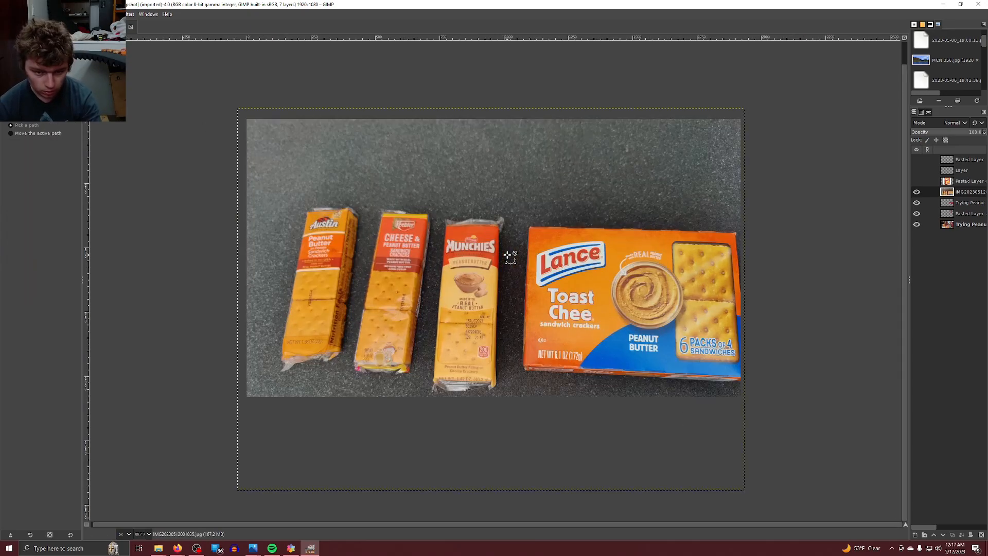
# Fuzzy-select the dark countertop background at threshold 20, adding the areas between the packages and above the Lance box.
pyautogui.press('u')
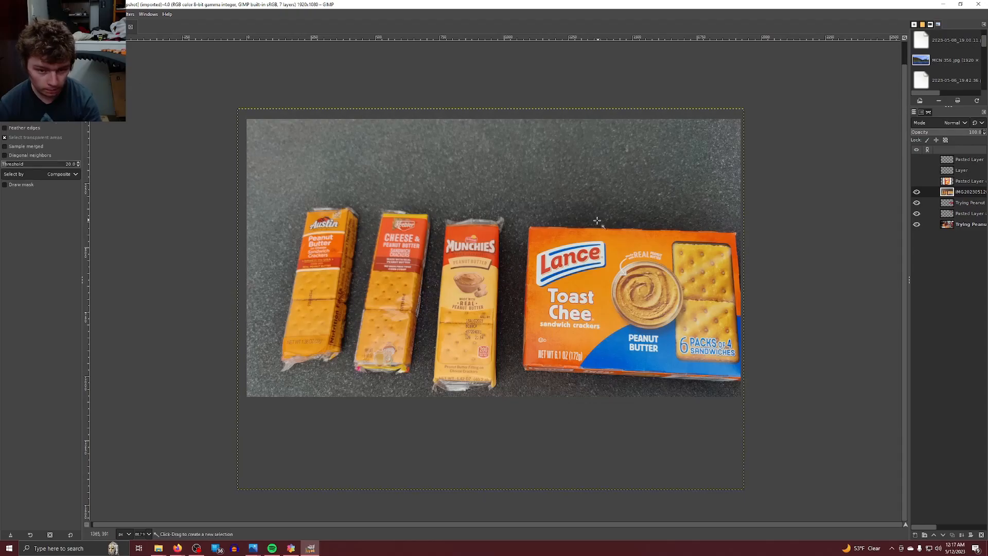
pyautogui.click(550, 199)
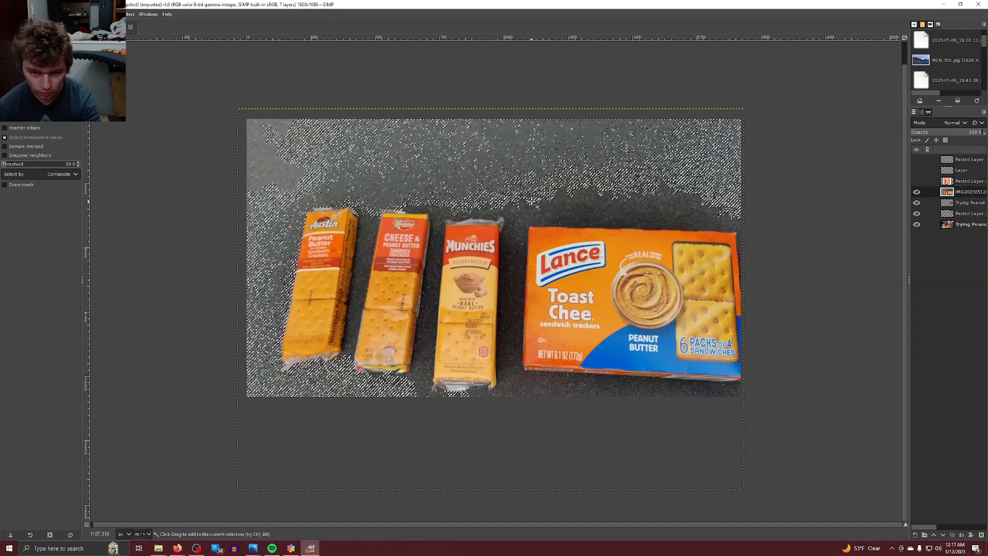
pyautogui.keyDown('shift'); pyautogui.click(505, 283); pyautogui.keyUp('shift')
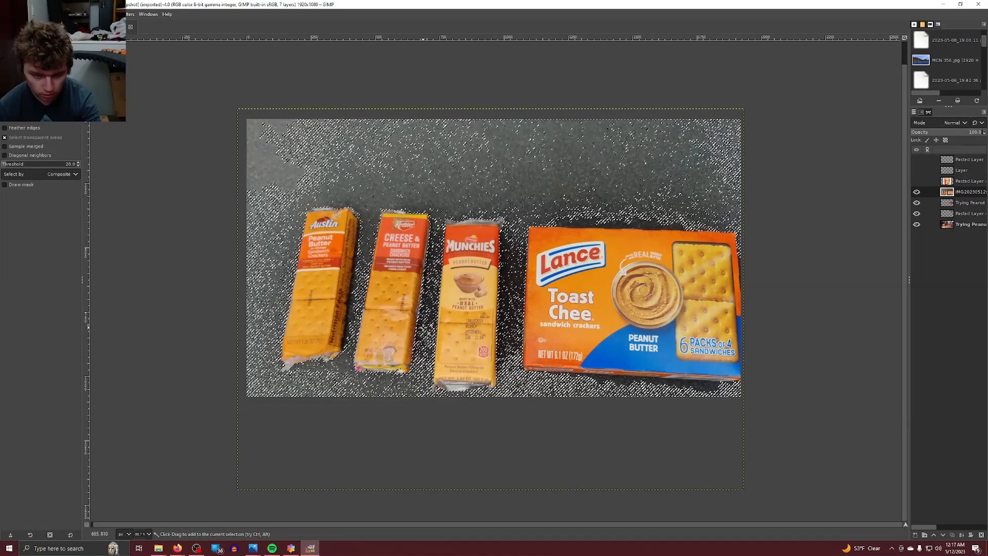
pyautogui.scroll(1, 425, 371)
pyautogui.keyDown('ctrl'); pyautogui.scroll(3, 426, 348); pyautogui.keyUp('ctrl')
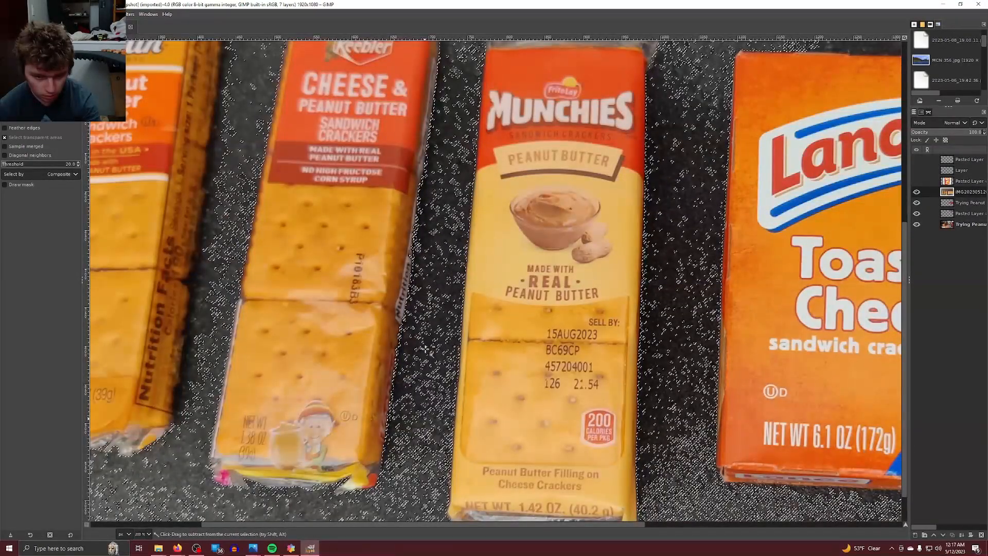
pyautogui.keyDown('ctrl'); pyautogui.scroll(-4, 428, 346); pyautogui.keyUp('ctrl')
pyautogui.keyDown('ctrl'); pyautogui.scroll(2, 715, 252); pyautogui.keyUp('ctrl')
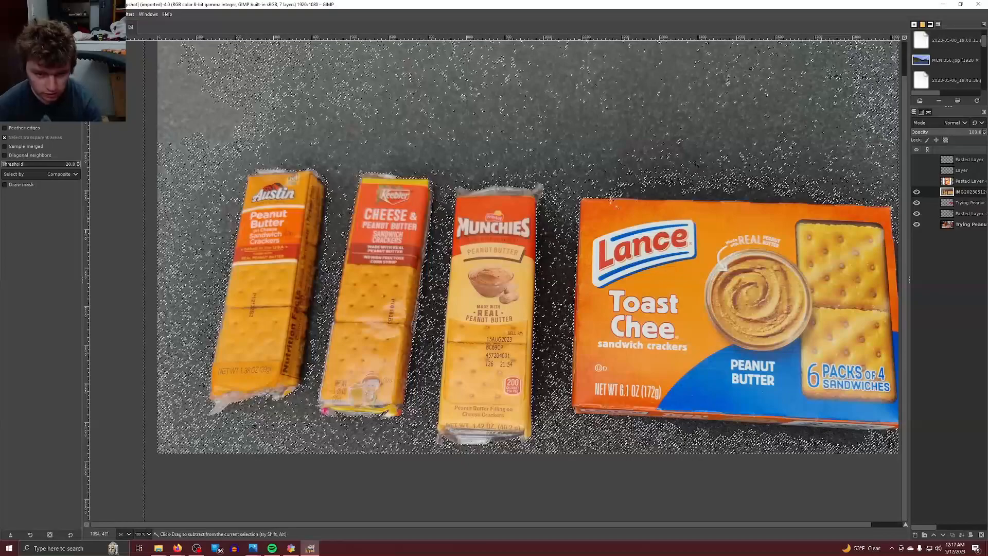
pyautogui.keyDown('shift'); pyautogui.click(722, 169); pyautogui.keyUp('shift')
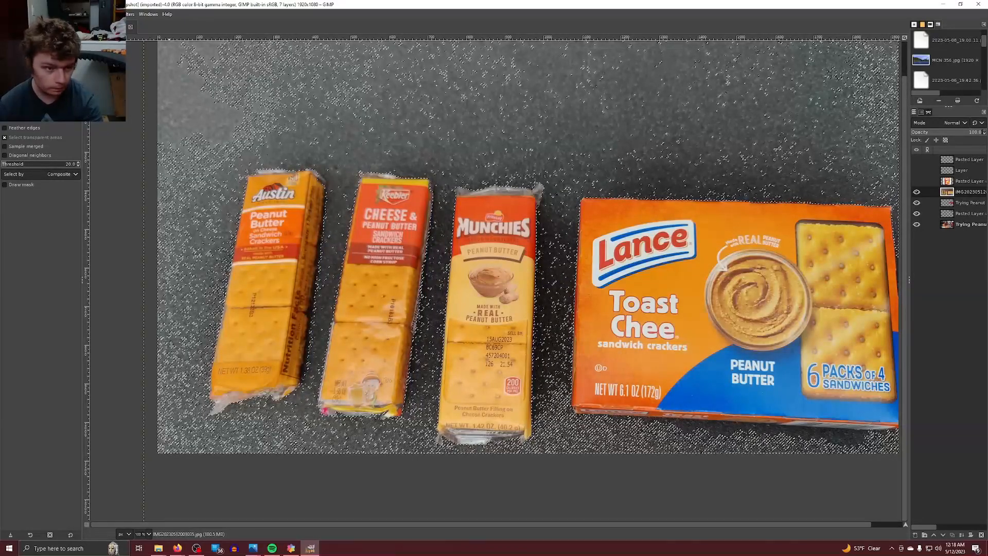
# Grow the countertop background selection to close the small gaps between speckles.
pyautogui.click(32, 14)
pyautogui.click(42, 128)
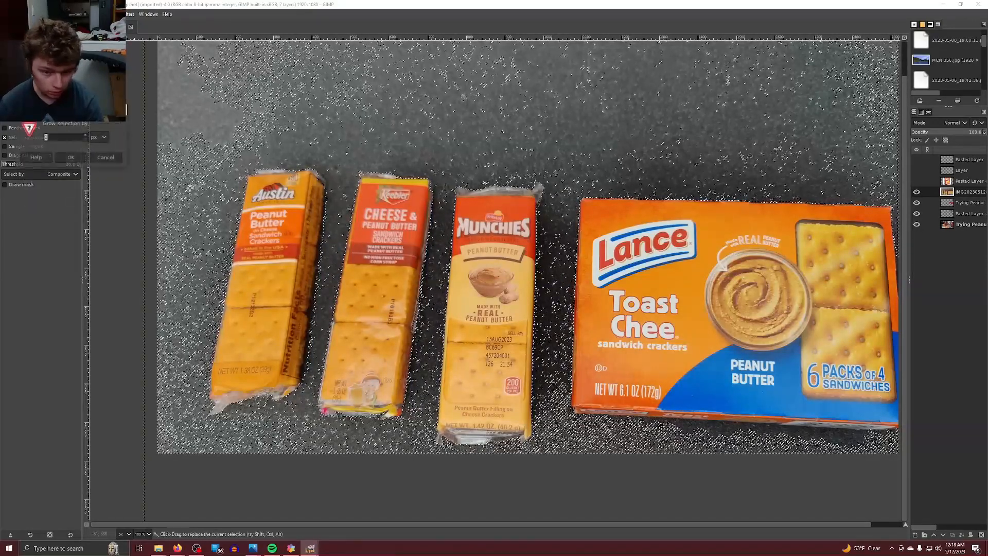
pyautogui.click(73, 157)
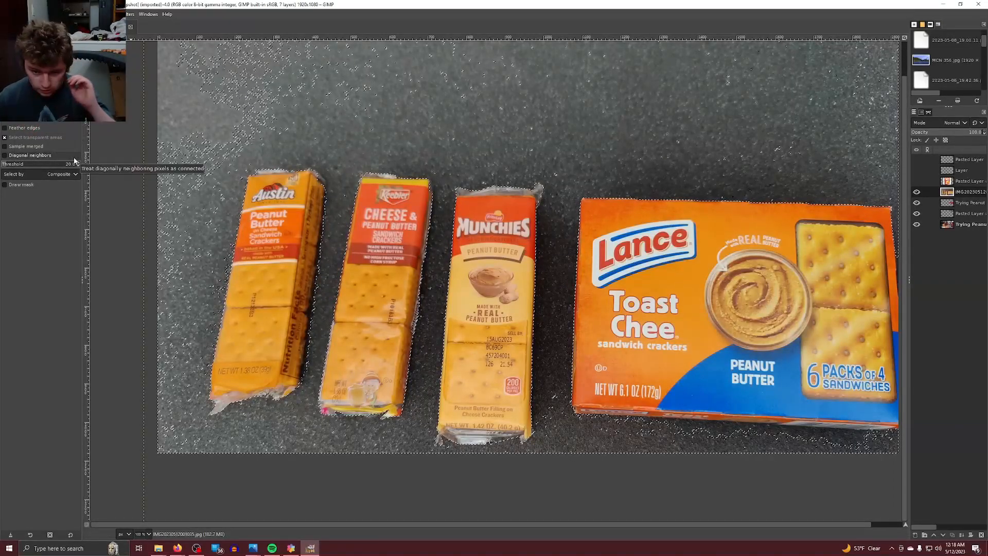
# Add the unselected countertop below the Lance box and the shadow along the Austin package's edge to the selection.
pyautogui.scroll(3, 692, 429)
pyautogui.click(687, 423)
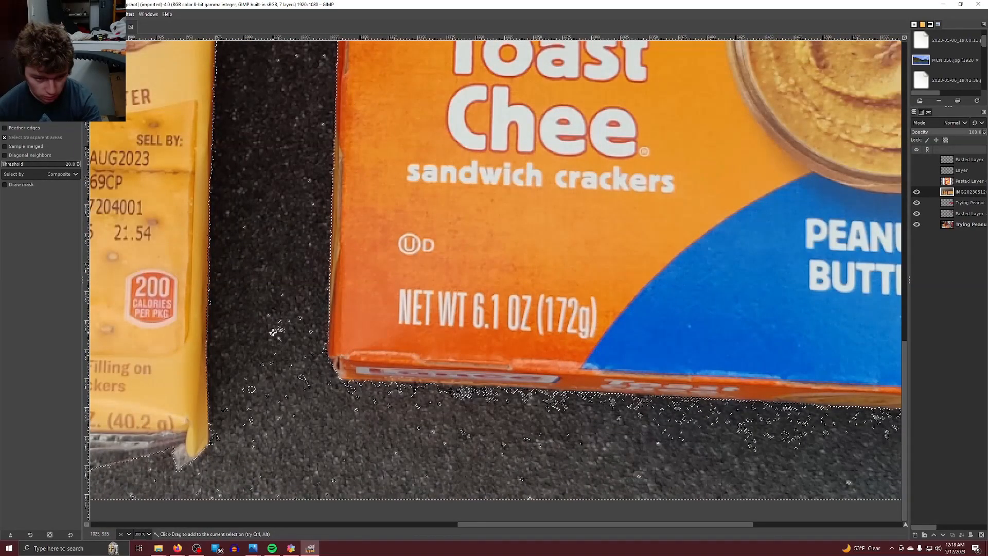
pyautogui.scroll(-3, 274, 360)
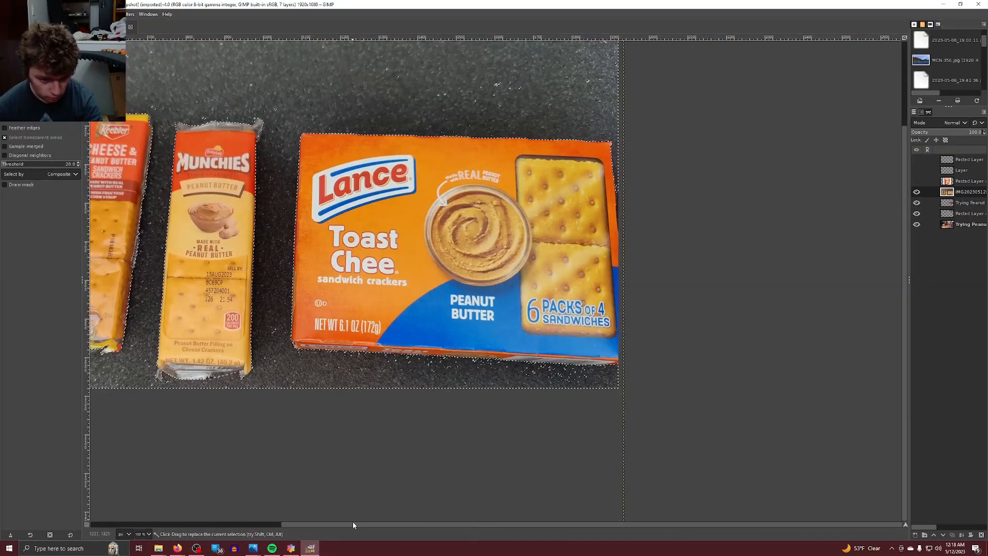
pyautogui.moveTo(306, 526); pyautogui.dragTo(114, 492)
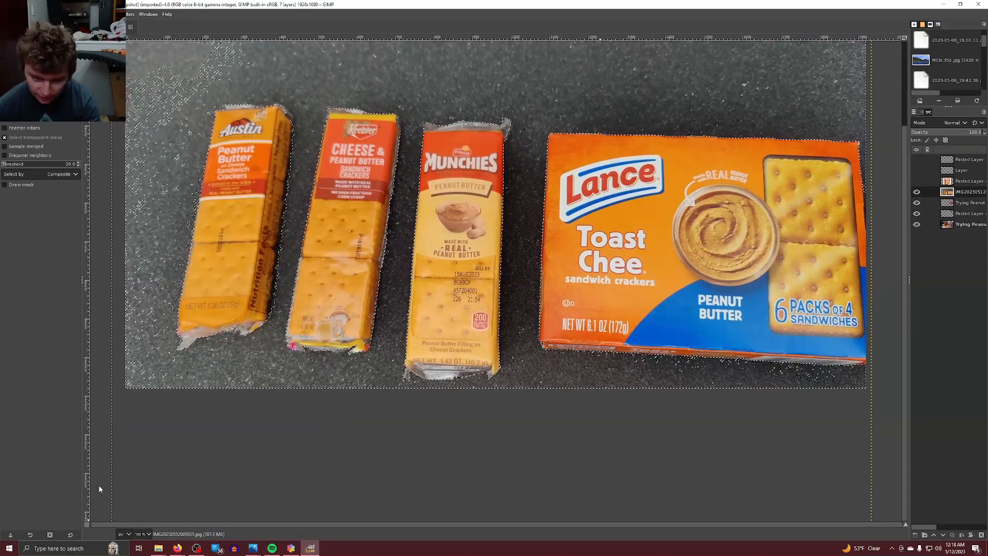
pyautogui.scroll(4, 257, 217)
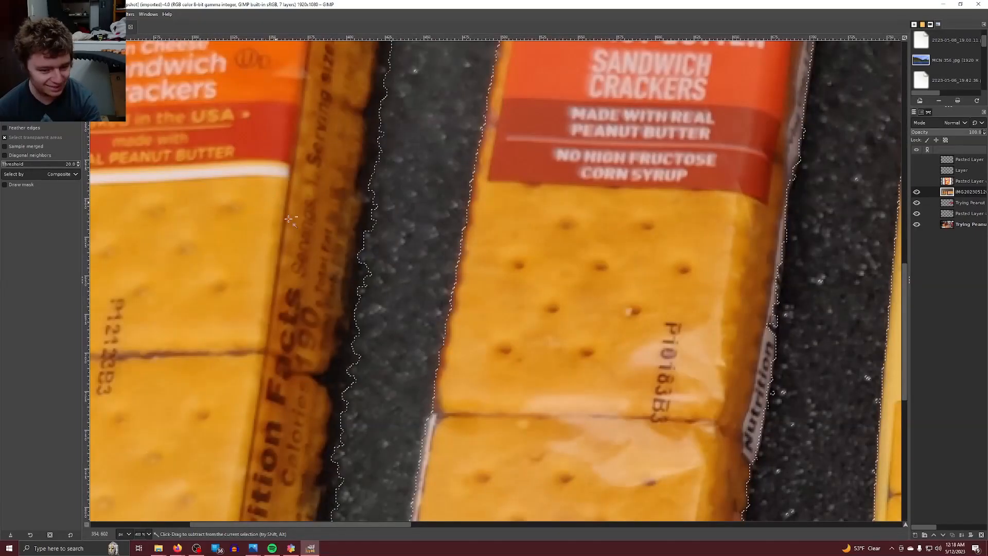
pyautogui.keyDown('shift'); pyautogui.click(345, 370); pyautogui.keyUp('shift')
pyautogui.scroll(-4, 345, 370)
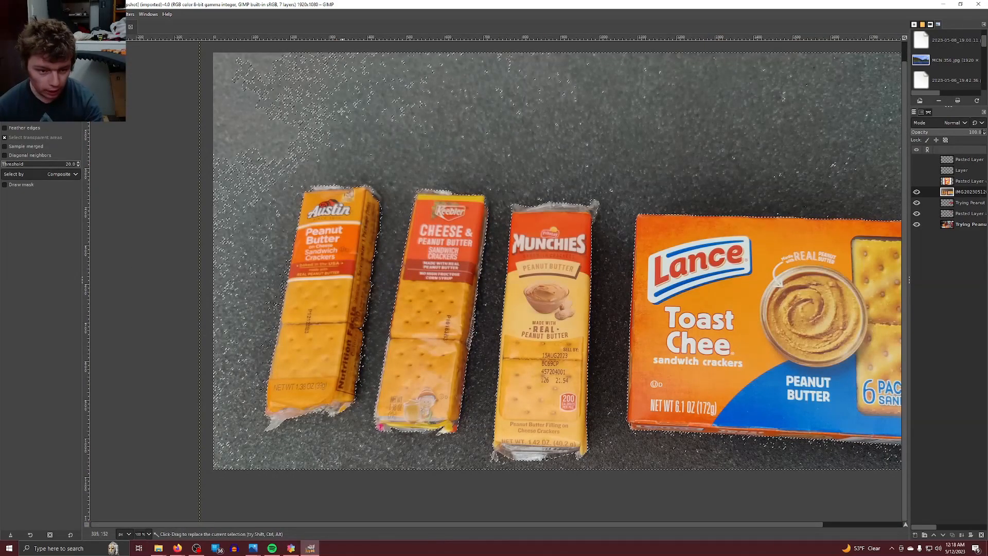
# Grow the extended background selection once more.
pyautogui.click(34, 14)
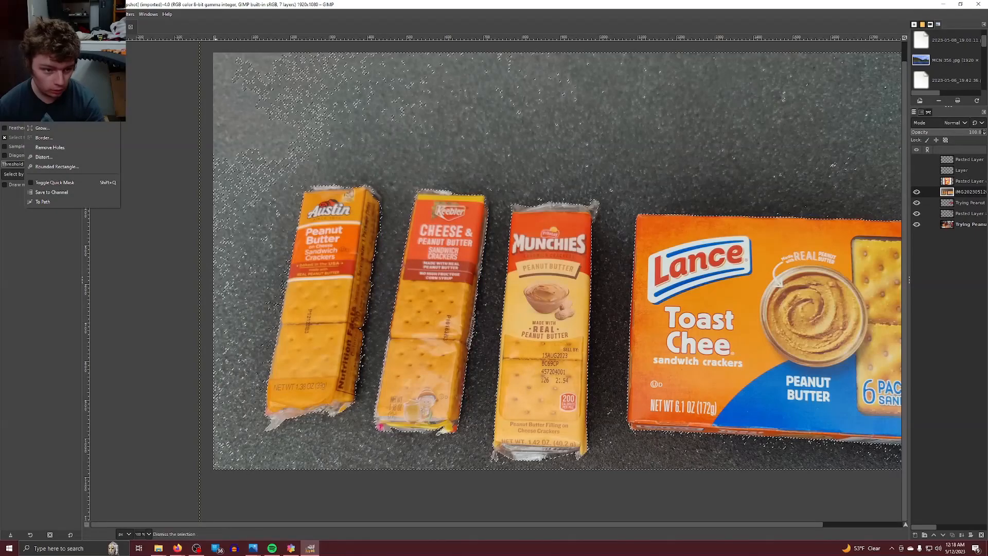
pyautogui.click(64, 128)
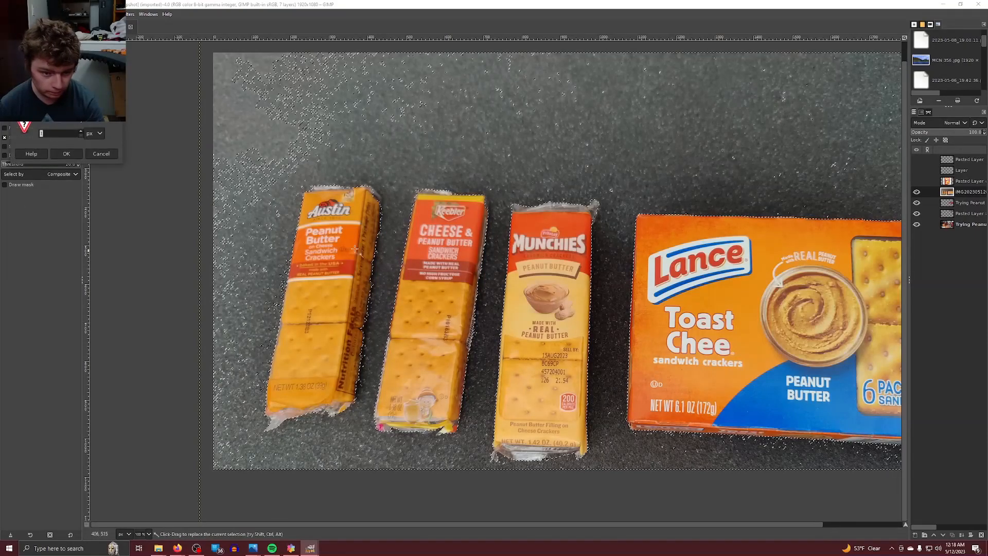
pyautogui.click(68, 153)
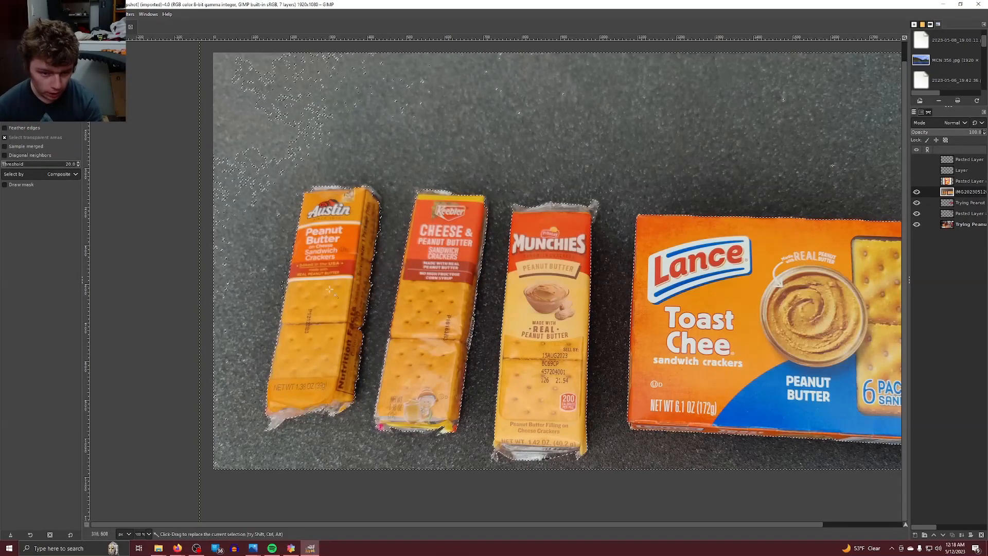
# Try to shrink the background selection around the Austin package.
pyautogui.scroll(1, 270, 284)
pyautogui.scroll(4, 270, 285)
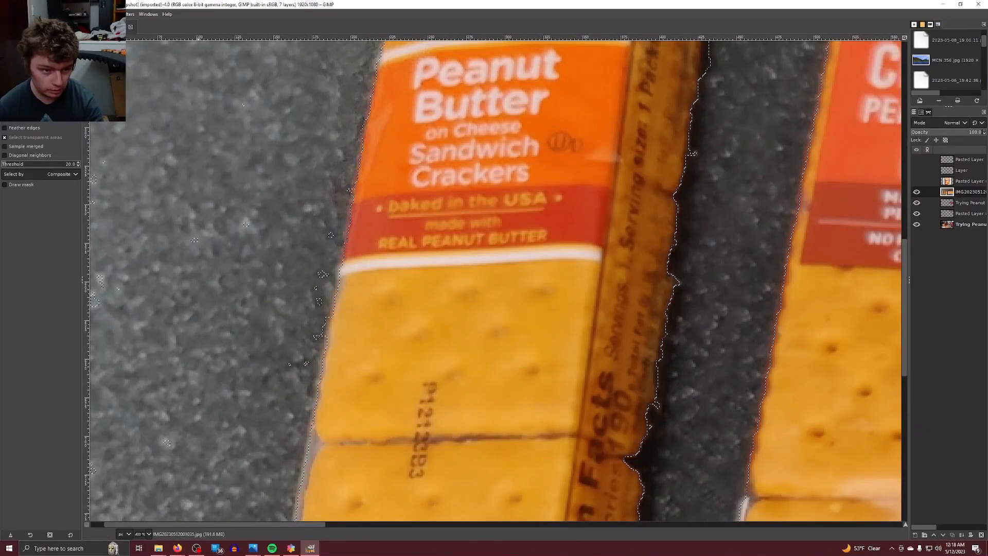
pyautogui.click(33, 14)
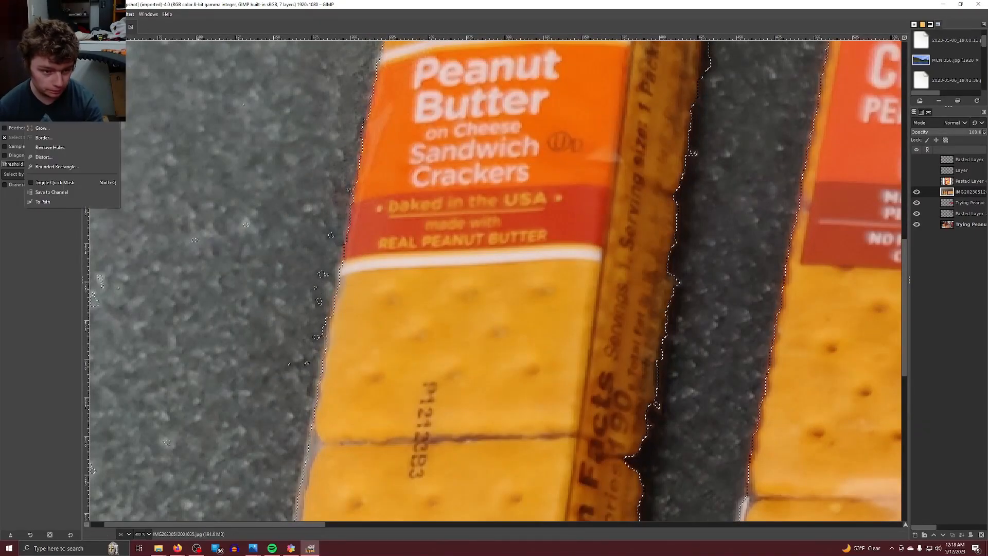
pyautogui.click(54, 121)
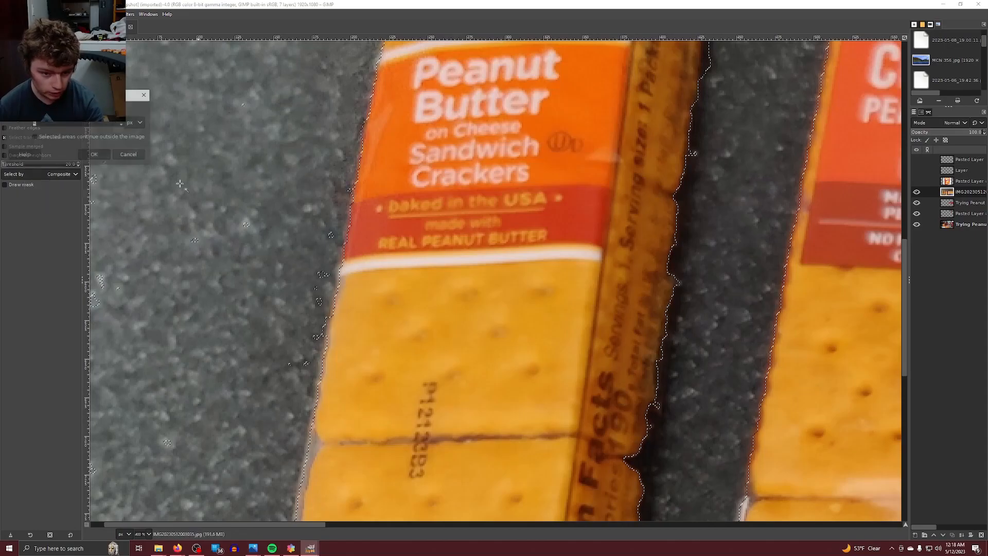
pyautogui.click(104, 160)
pyautogui.hotkey('ctrl', 'z')
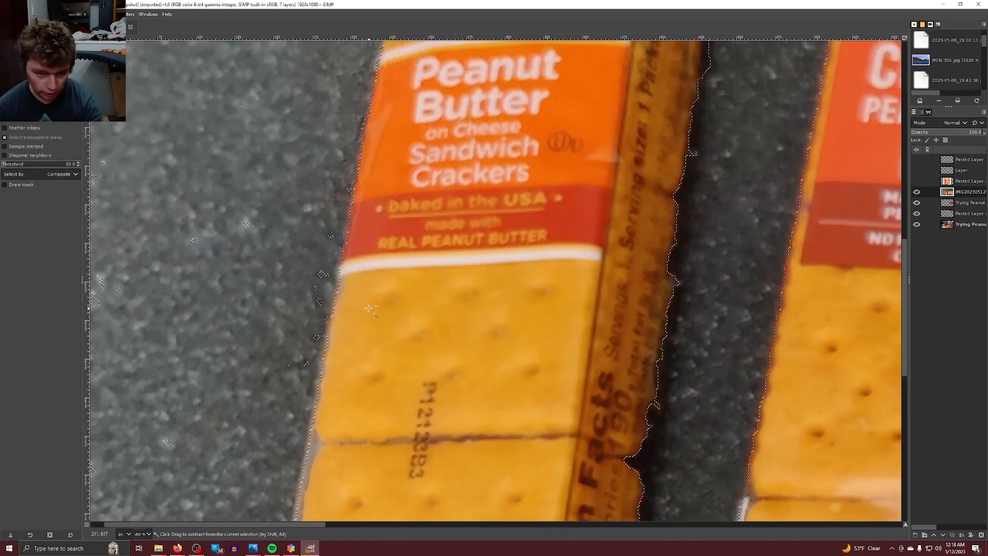
# Add the stray specks beside the Austin package to the background selection, and shrink the selection.
pyautogui.keyDown('shift'); pyautogui.click(321, 273); pyautogui.keyUp('shift')
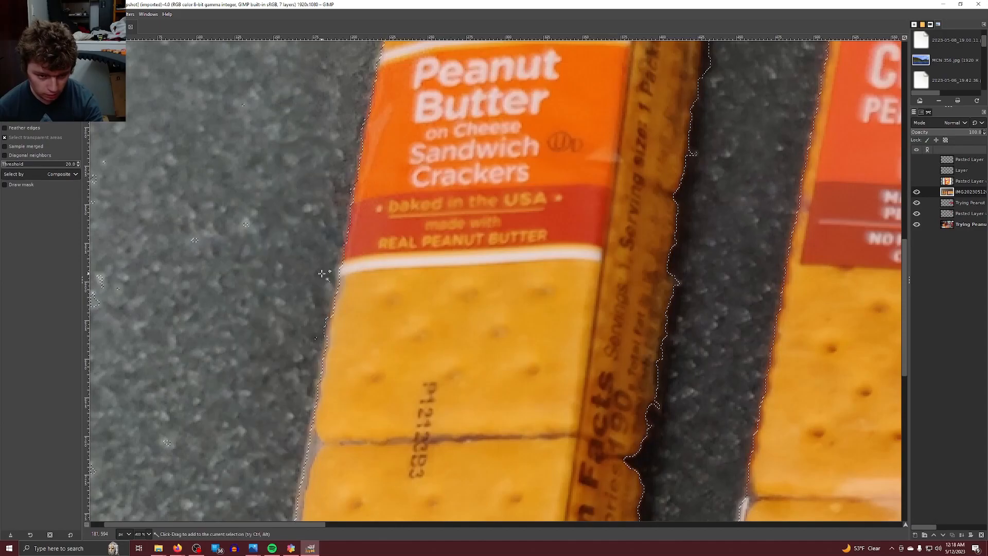
pyautogui.scroll(-3, 321, 273)
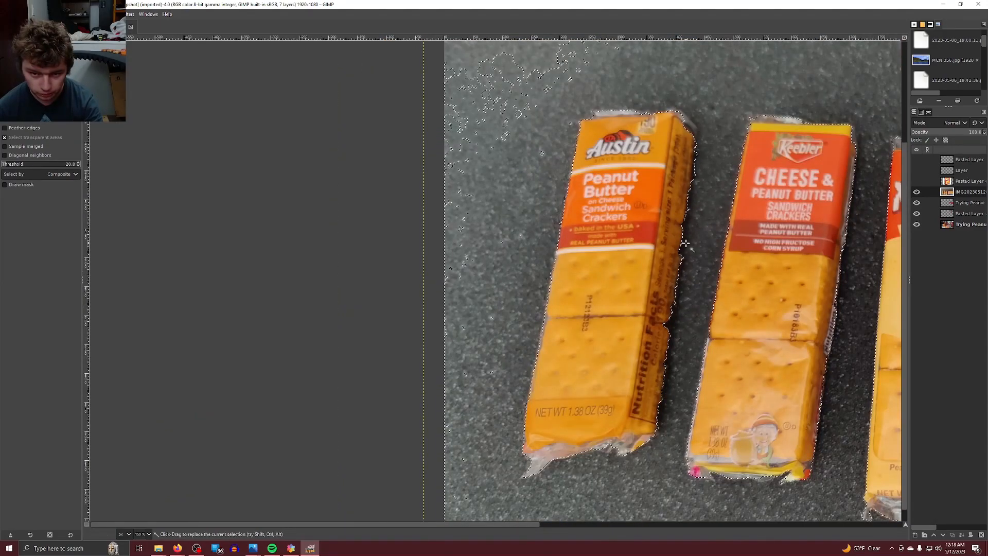
pyautogui.click(33, 15)
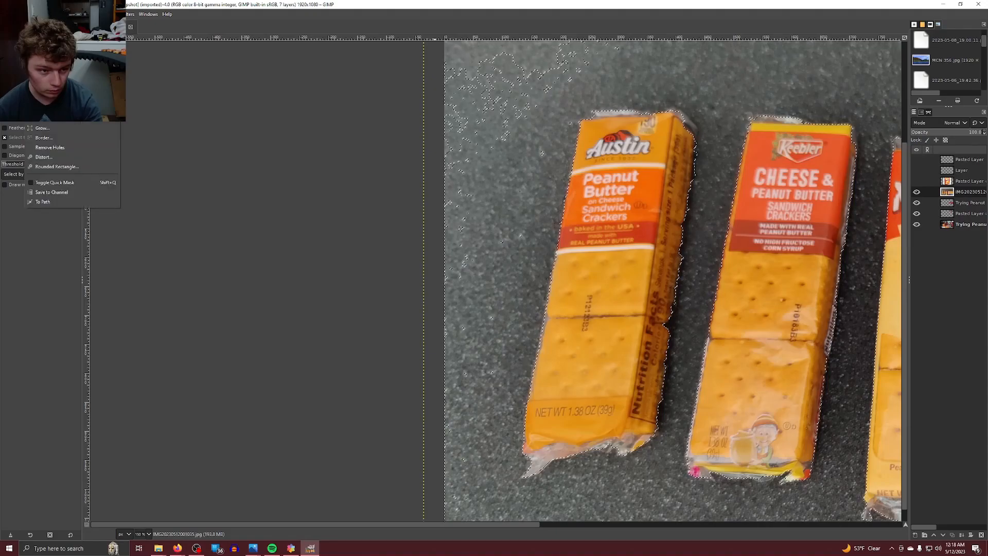
pyautogui.click(60, 122)
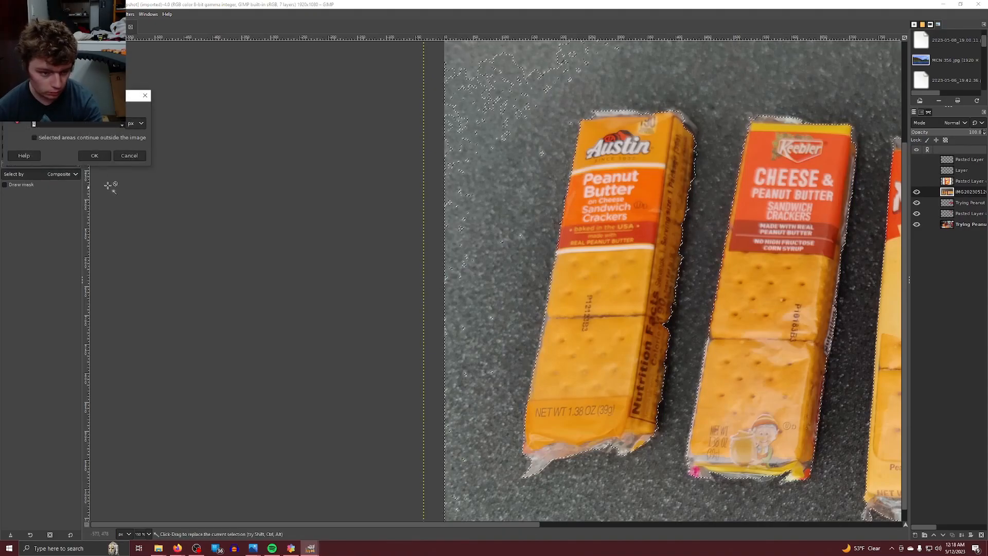
pyautogui.click(95, 156)
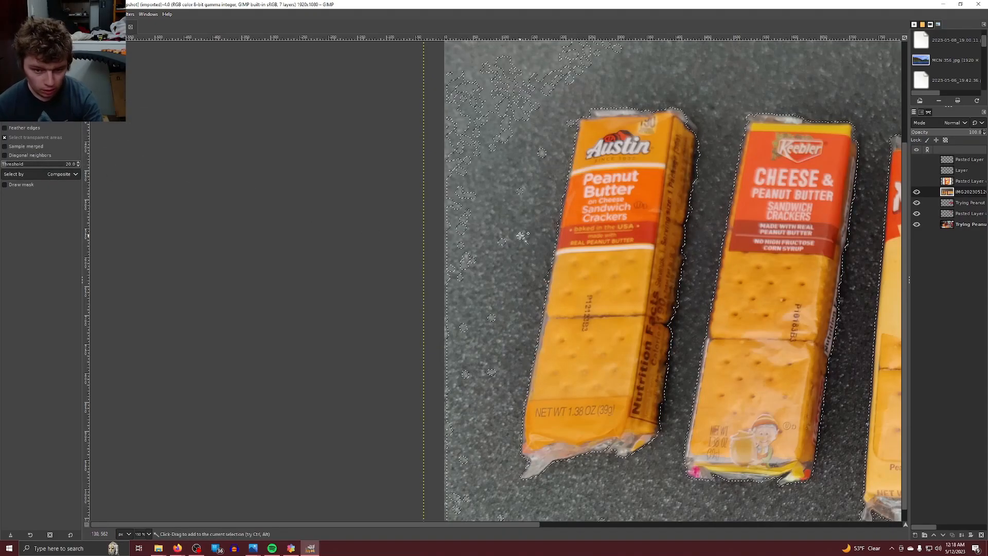
# Add the leftover countertop specks near the Austin package to the selection and delete the selected background from the photo layer.
pyautogui.keyDown('shift'); pyautogui.click(502, 243); pyautogui.keyUp('shift')
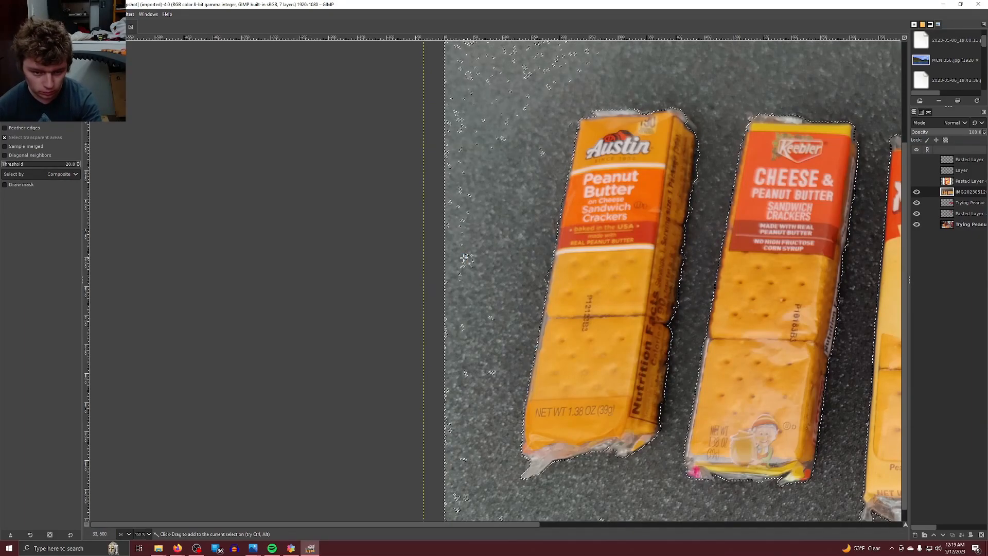
pyautogui.scroll(-3, 773, 422)
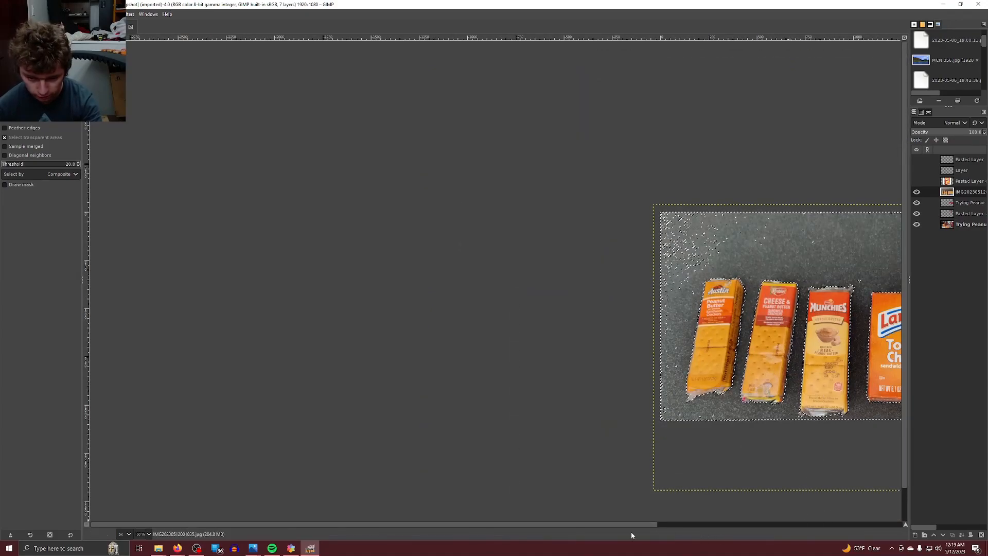
pyautogui.hotkey('shift', 'j')
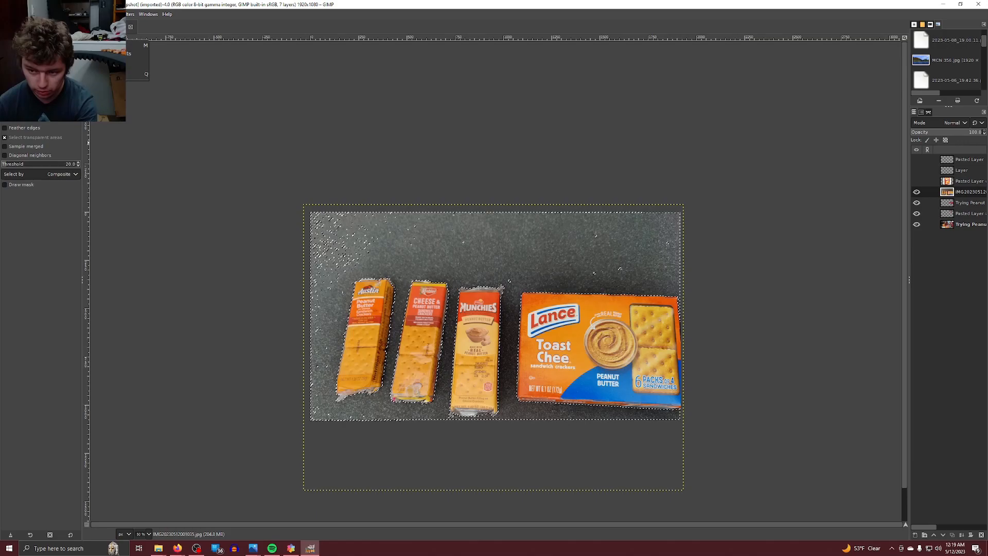
pyautogui.rightClick(964, 190)
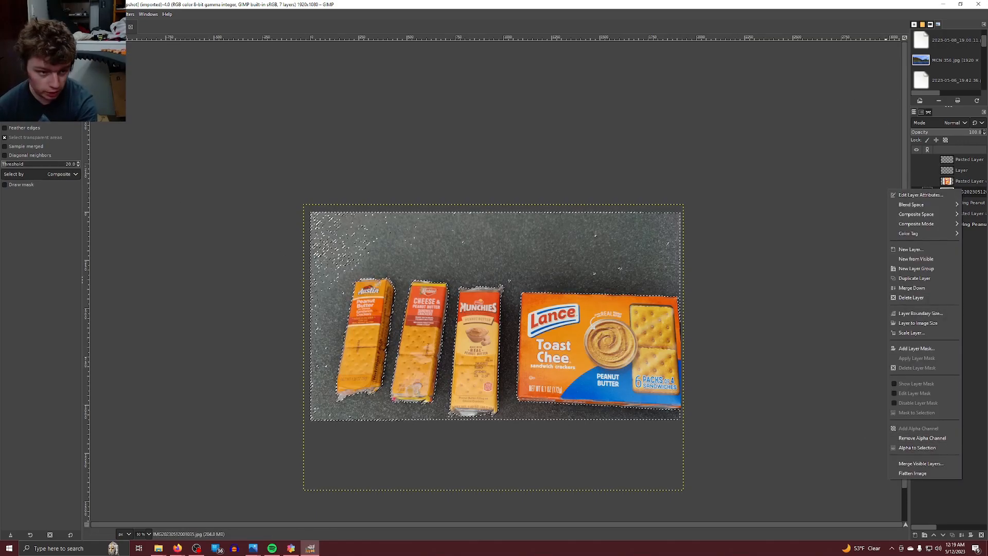
pyautogui.press('Escape')
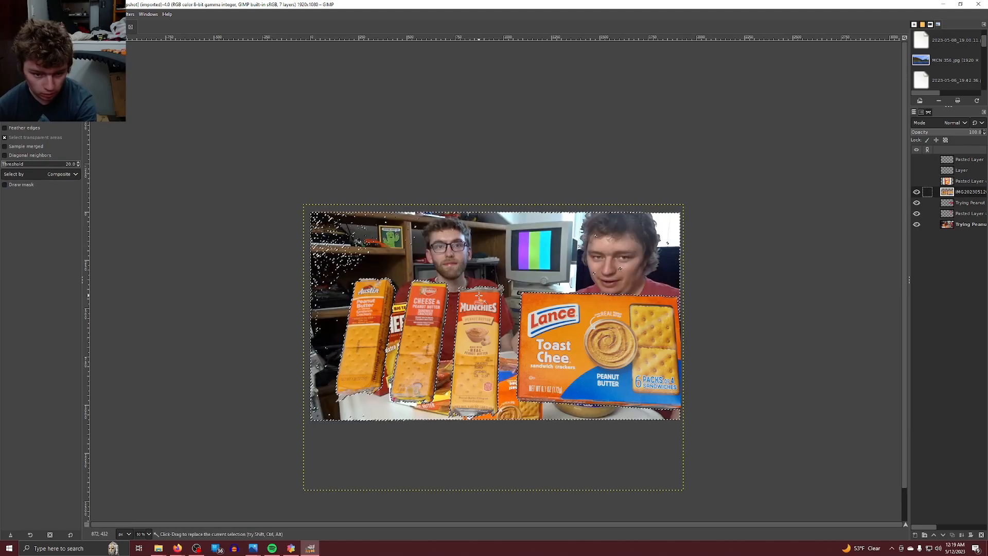
# Shift the cut-out cracker packages slightly to the left so the Lance box fits inside the canvas.
pyautogui.press('m')
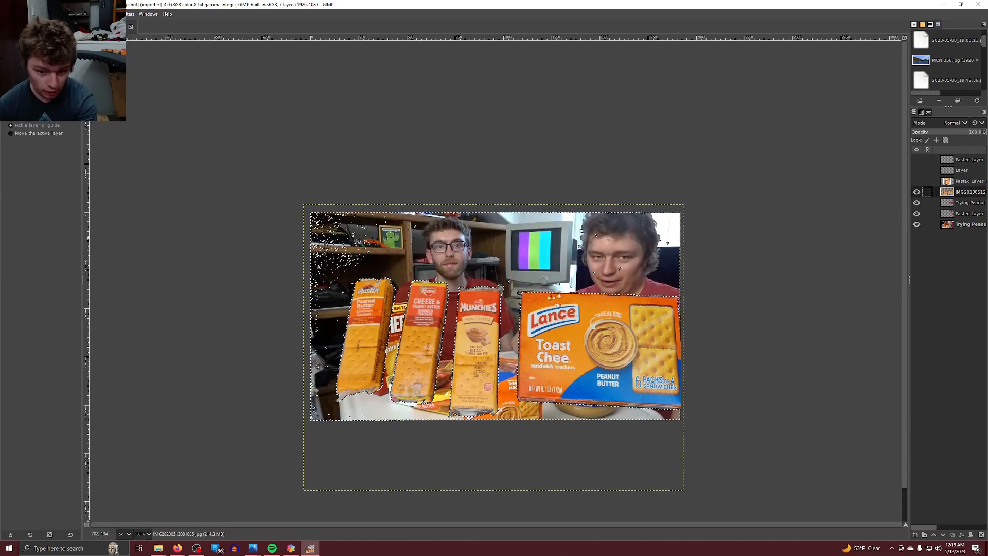
pyautogui.moveTo(612, 343); pyautogui.dragTo(603, 343)
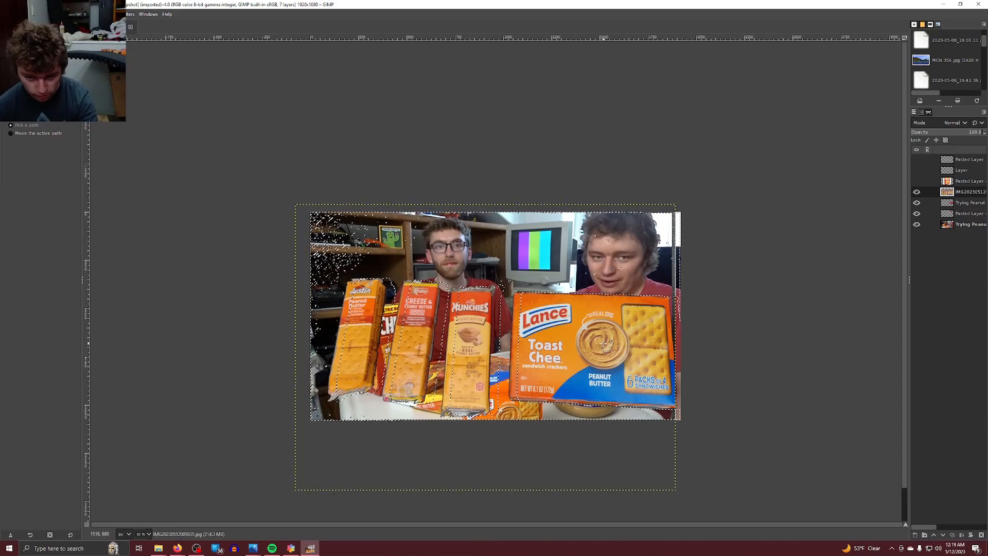
# Undo the last edit, then fuzzy-select the leftover countertop strip along the Lance box's right side and delete it.
pyautogui.hotkey('ctrl', 'z')
pyautogui.scroll(1, 591, 290)
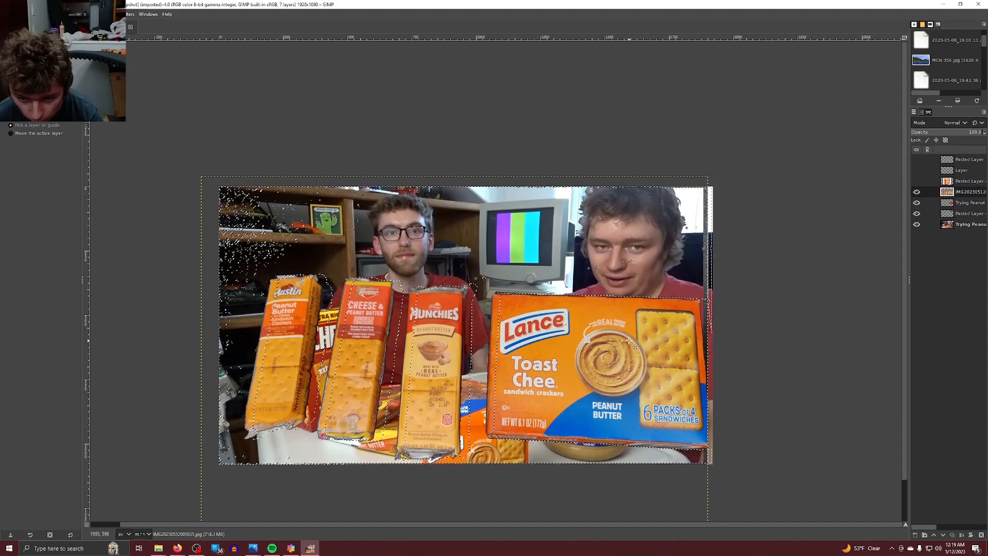
pyautogui.scroll(3, 712, 338)
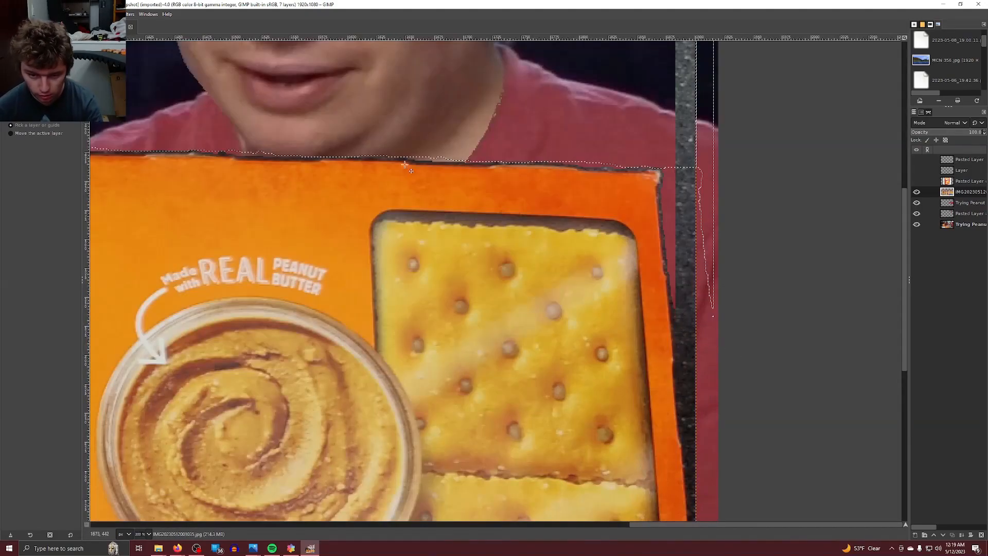
pyautogui.press('u')
pyautogui.click(681, 306)
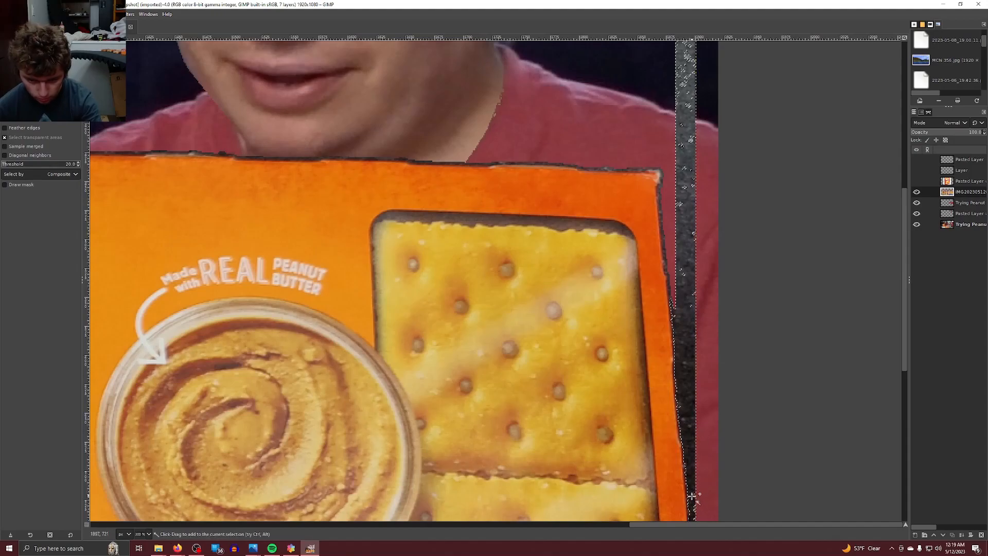
pyautogui.scroll(-3, 695, 496)
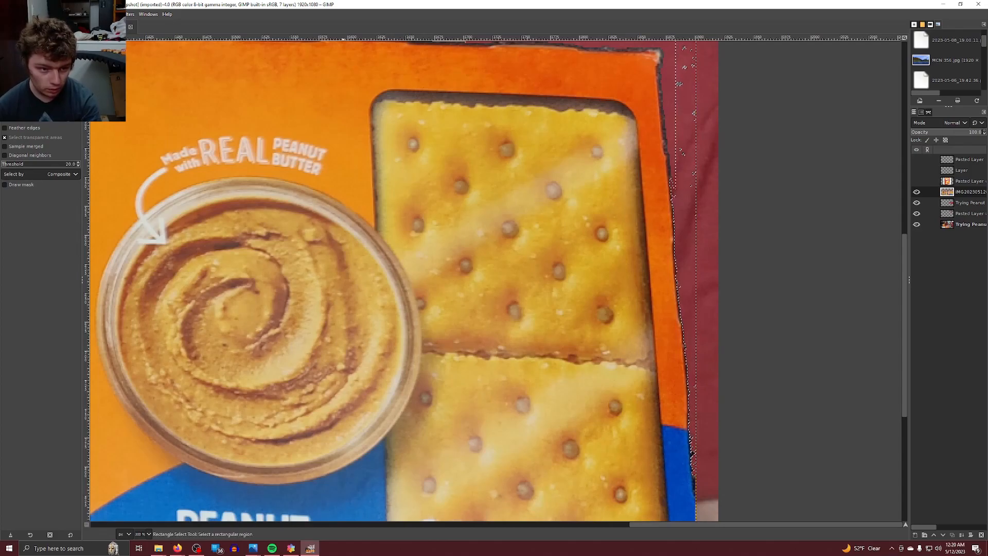
# Draw a rectangular selection of about 42 × 514 px over the remaining specks at the canvas's right edge and delete them.
pyautogui.click(19, 27)
pyautogui.scroll(10, 625, 249)
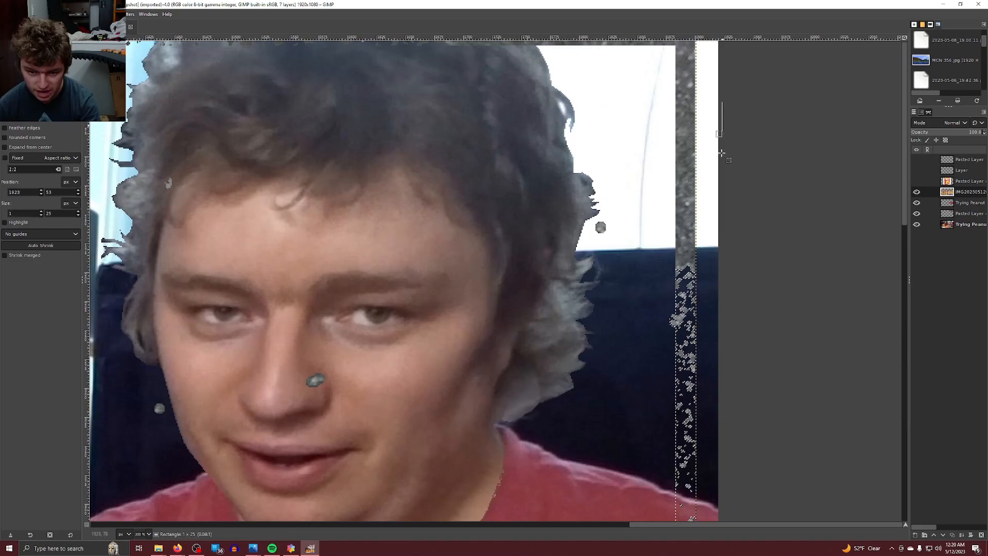
pyautogui.scroll(-4, 714, 378)
pyautogui.moveTo(710, 379); pyautogui.dragTo(729, 396)
pyautogui.scroll(2, 716, 378)
pyautogui.scroll(-6, 723, 383)
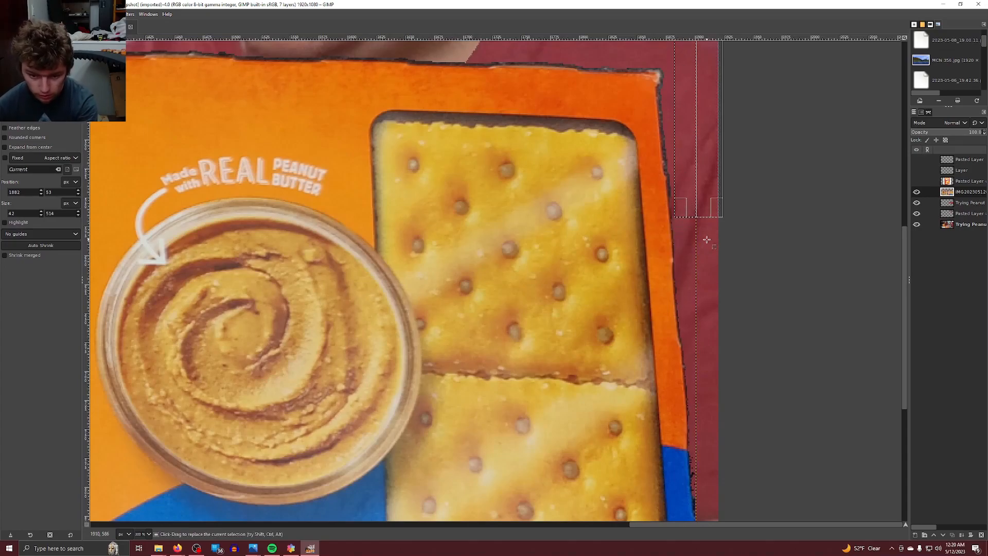
# Clear the stray specks across the full width above the packages with rectangular selections about 2110 × 344 px.
pyautogui.scroll(10, 707, 239)
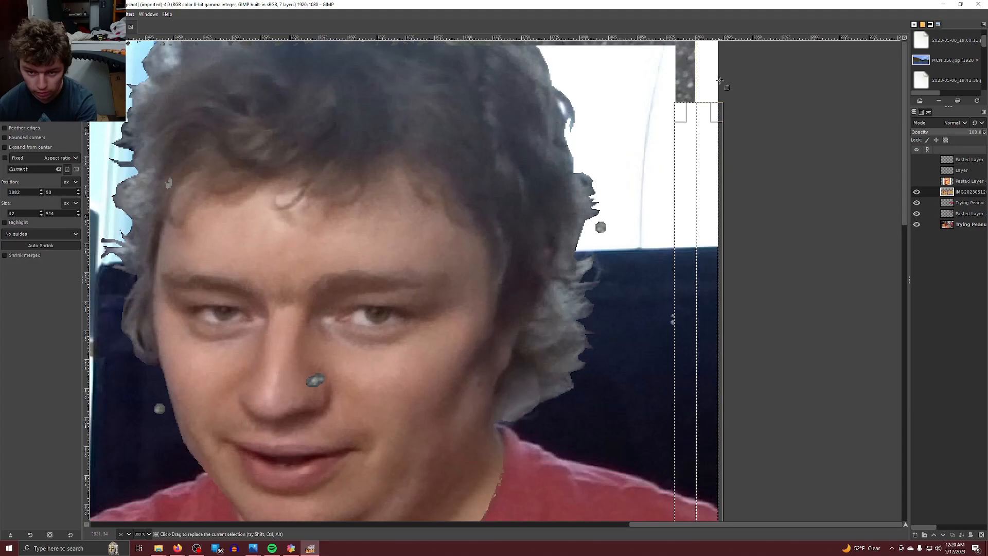
pyautogui.scroll(-2, 713, 66)
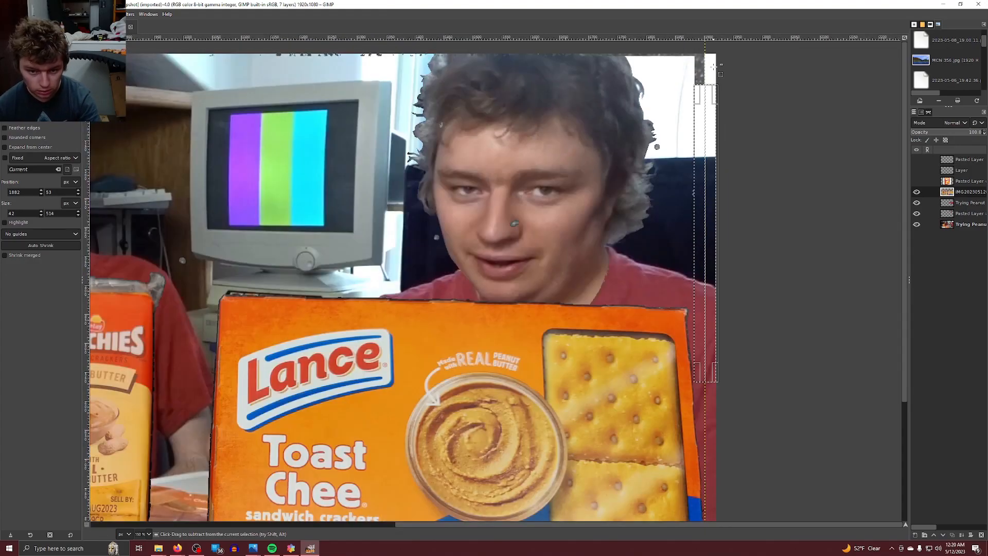
pyautogui.moveTo(735, 52); pyautogui.dragTo(7, 256)
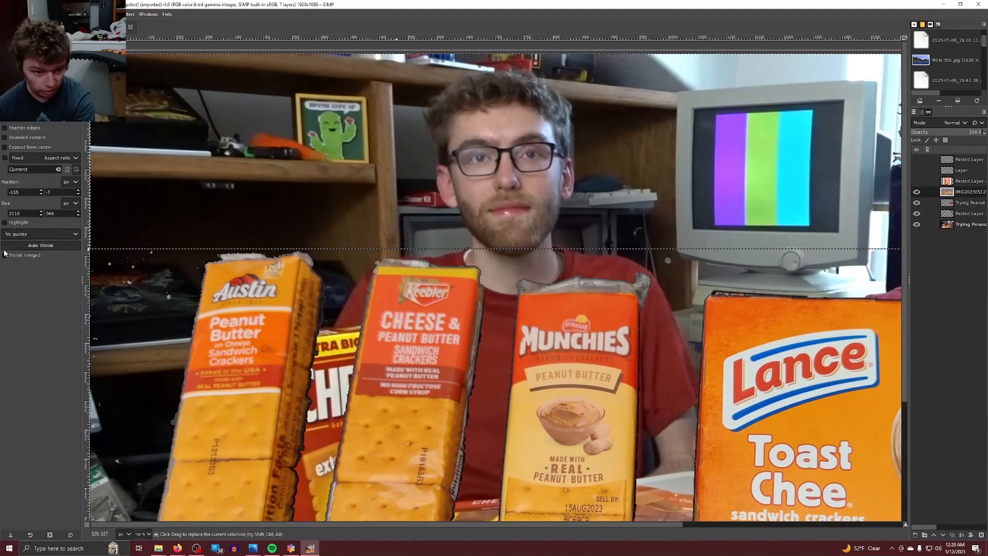
pyautogui.moveTo(204, 224)
pyautogui.mouseDown()
pyautogui.moveTo(145, 383)
pyautogui.moveTo(173, 191)
pyautogui.mouseUp()
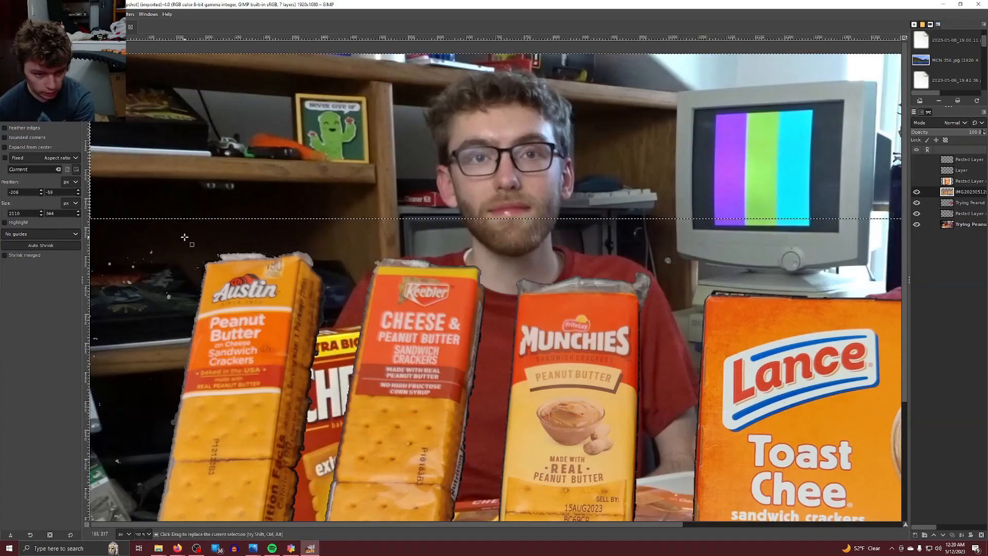
# Clear the stray specks to the left of the Austin package using several rectangular selections that avoid the wrapper.
pyautogui.moveTo(196, 239)
pyautogui.mouseDown()
pyautogui.moveTo(166, 356)
pyautogui.moveTo(2, 537)
pyautogui.moveTo(2, 554)
pyautogui.mouseUp()
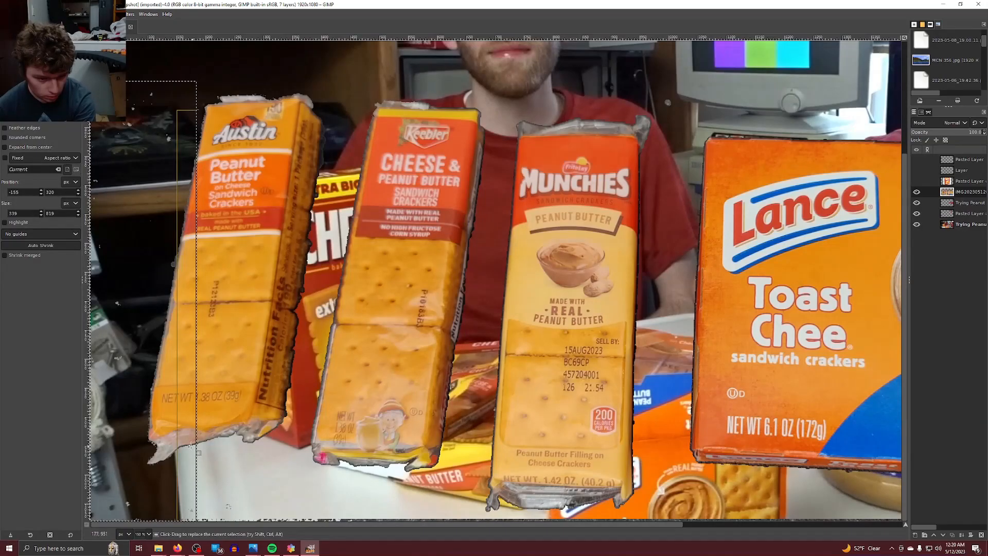
pyautogui.moveTo(184, 402); pyautogui.dragTo(150, 401)
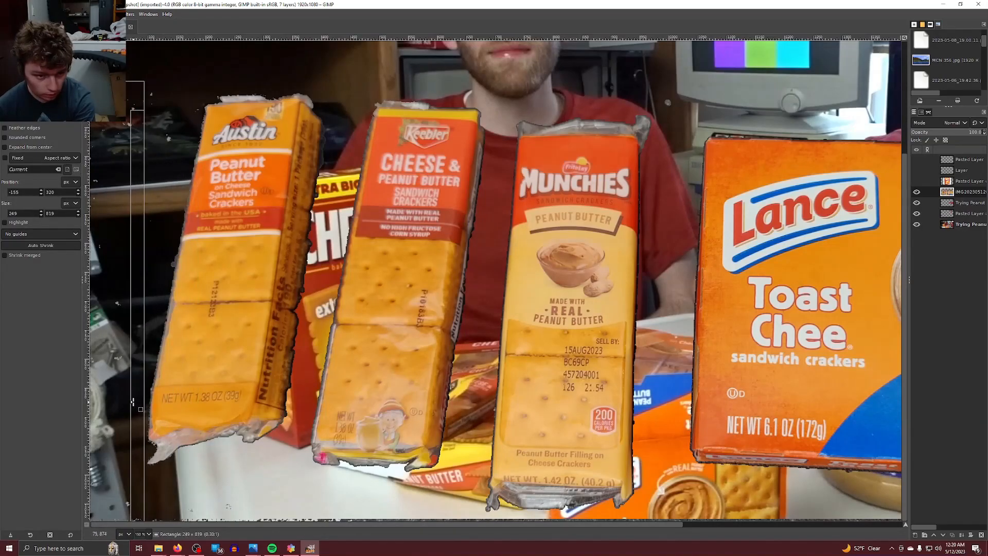
pyautogui.moveTo(146, 81); pyautogui.dragTo(183, 164)
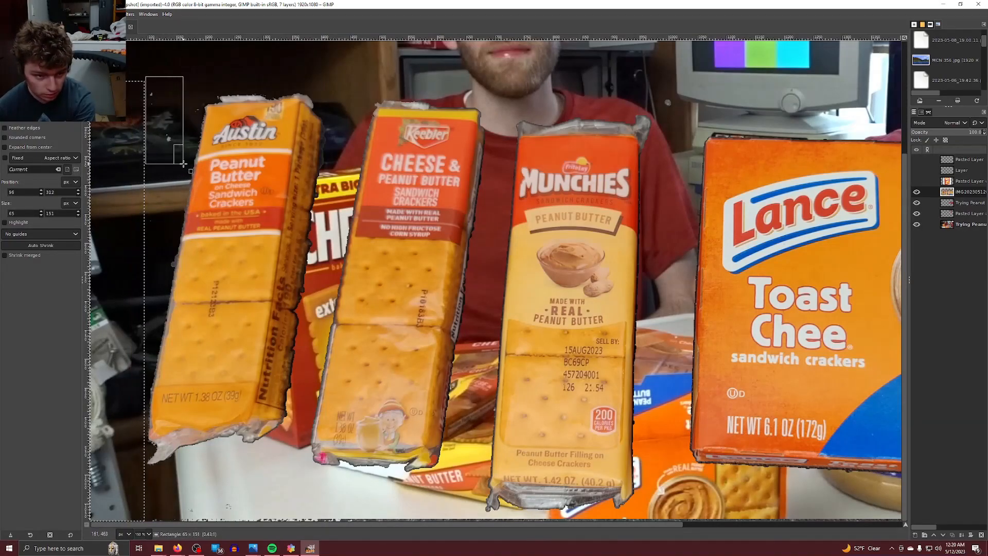
pyautogui.moveTo(196, 86); pyautogui.dragTo(197, 125)
pyautogui.moveTo(136, 210); pyautogui.dragTo(175, 264)
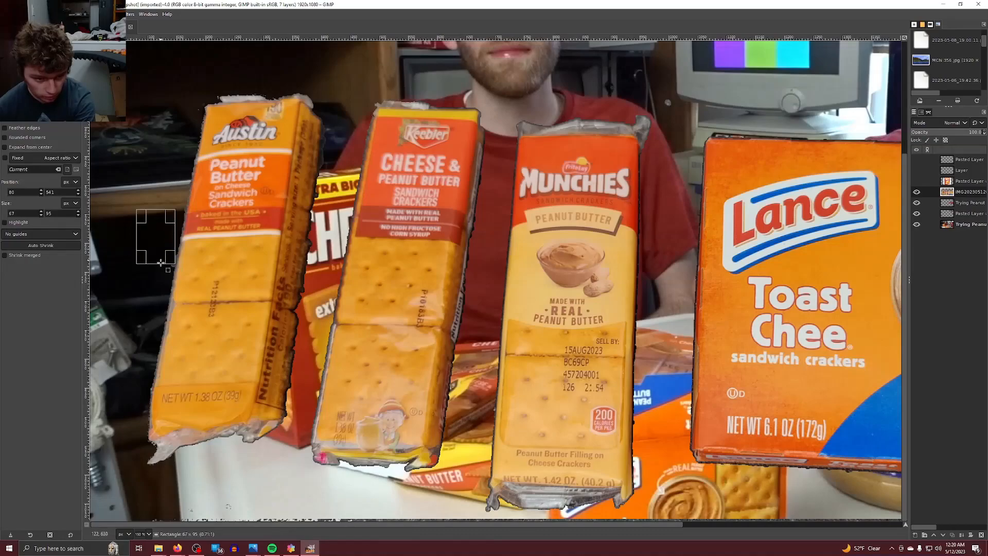
pyautogui.moveTo(158, 267); pyautogui.dragTo(163, 276)
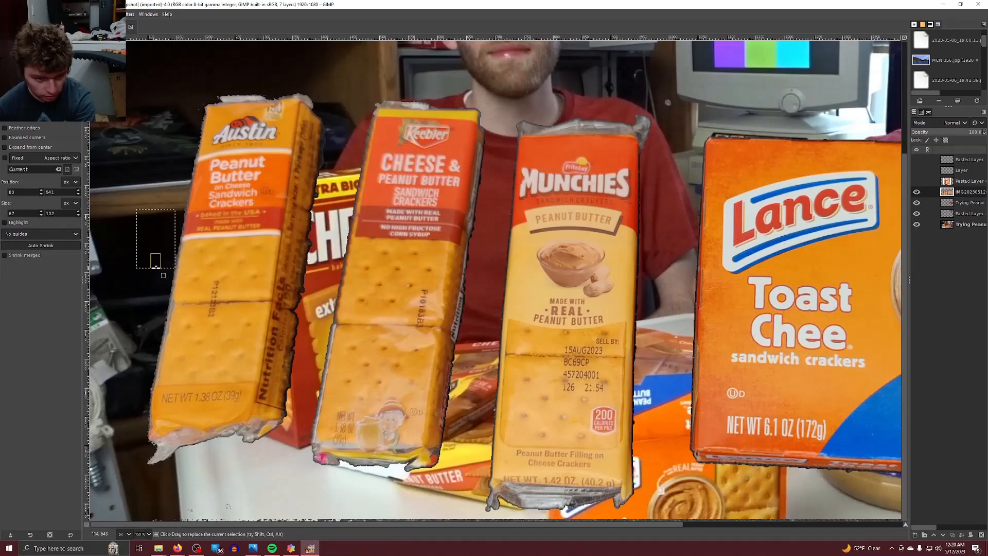
# Delete the leftover specks along the canvas's bottom edge with a wide rectangular selection about 72 px high, and clear the selection.
pyautogui.moveTo(98, 490); pyautogui.dragTo(987, 555)
pyautogui.moveTo(342, 498); pyautogui.dragTo(309, 518)
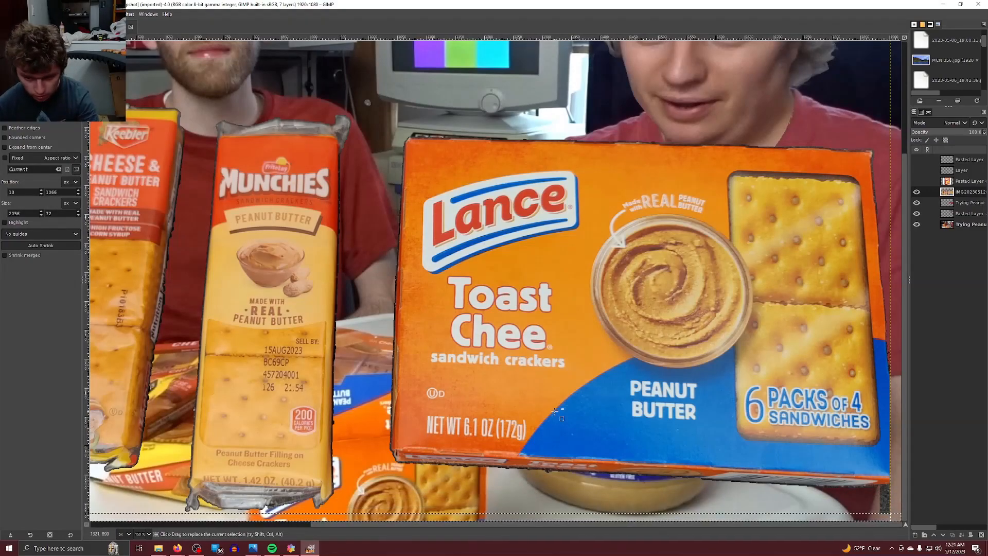
pyautogui.scroll(-2, 554, 410)
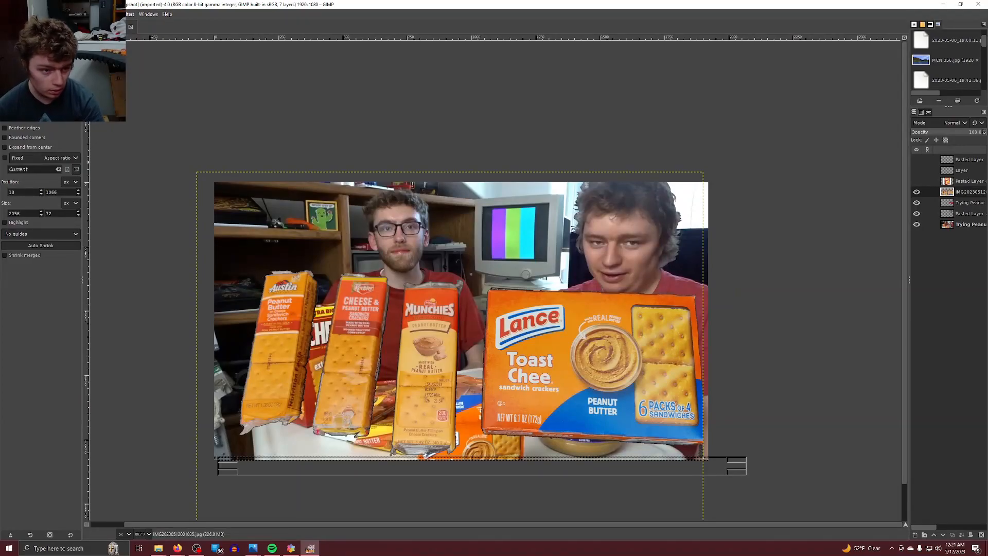
pyautogui.click(31, 169)
pyautogui.click(30, 155)
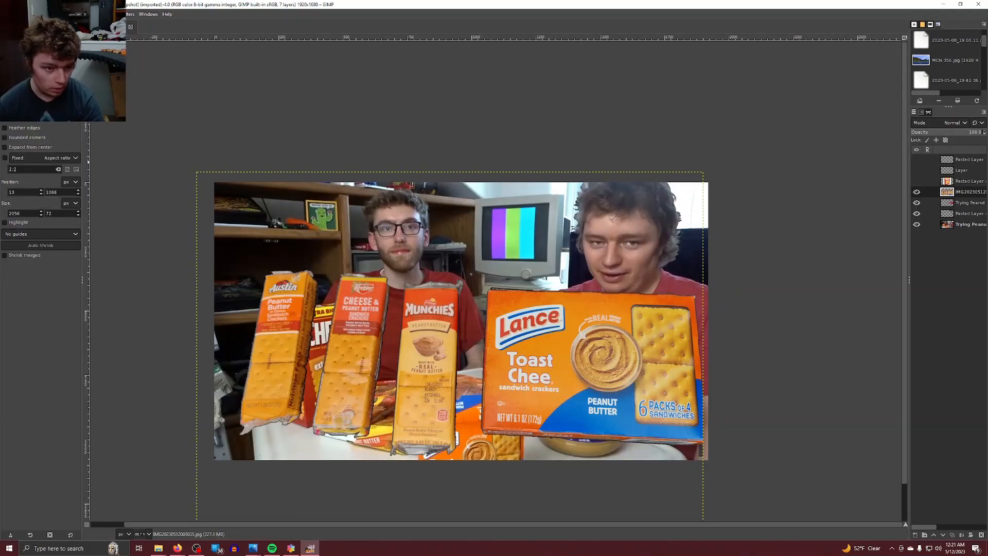
# Scale the packages layer to about 75%, rotate it slightly counter-clockwise, and position it over the table in the lower left of the picture.
pyautogui.hotkey('shift', 't')
pyautogui.click(651, 384)
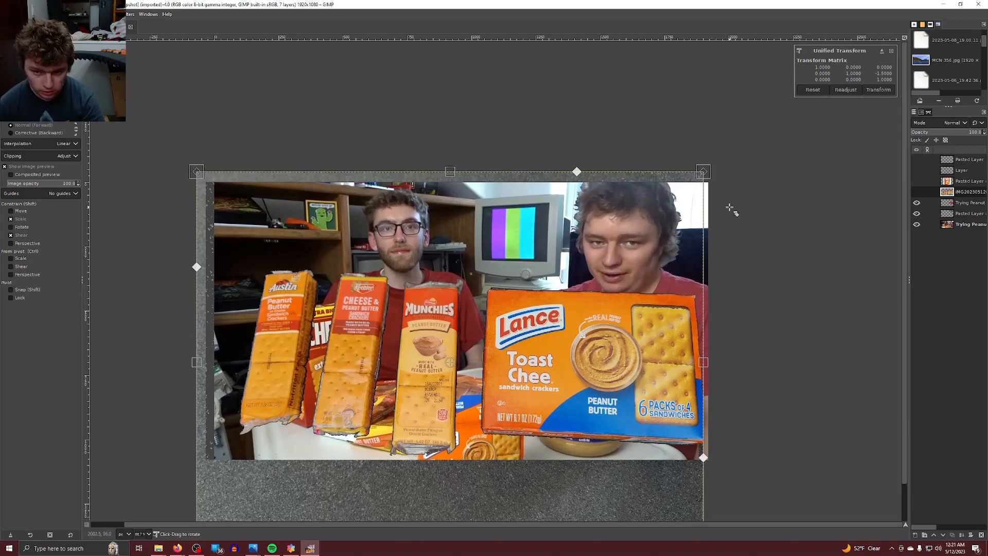
pyautogui.moveTo(709, 169); pyautogui.dragTo(585, 281)
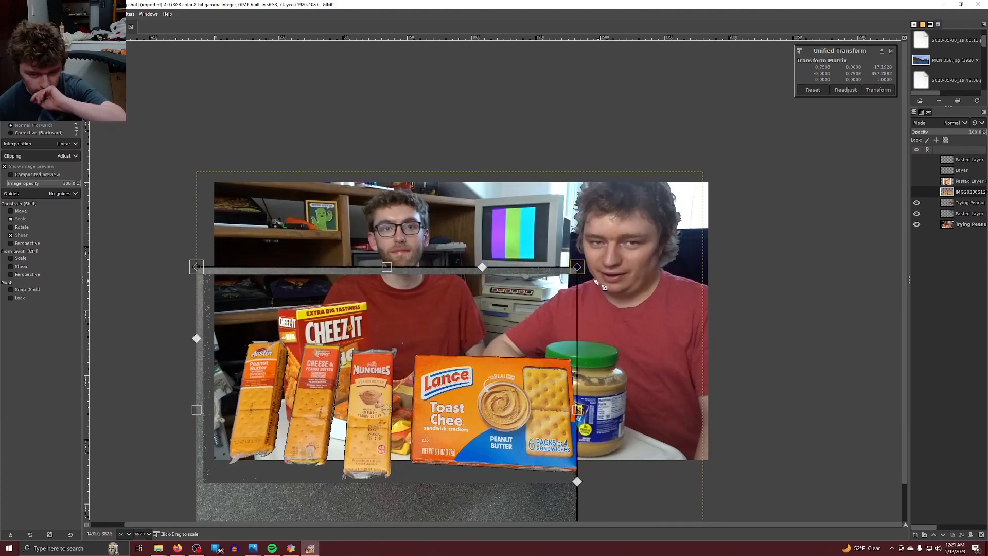
pyautogui.moveTo(533, 418); pyautogui.dragTo(522, 411)
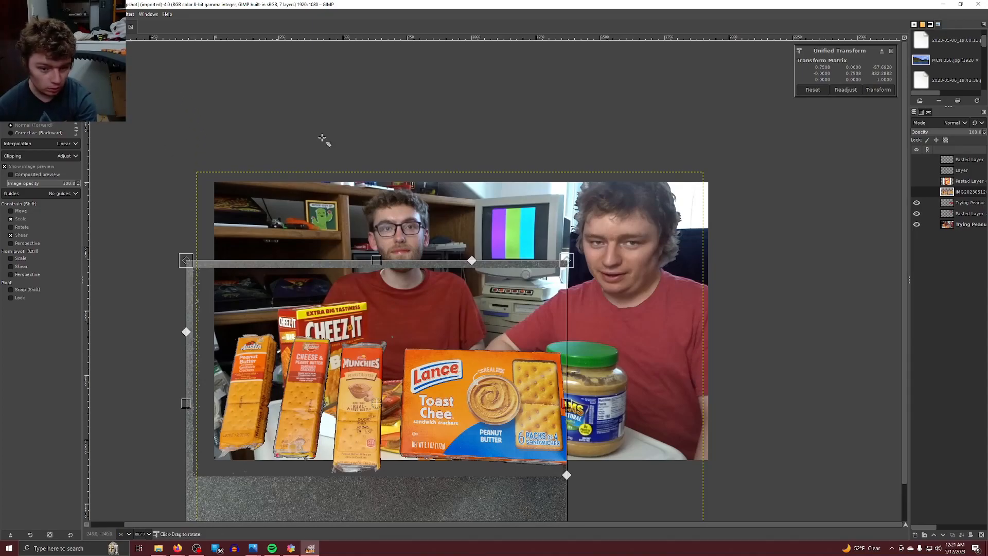
pyautogui.moveTo(568, 260); pyautogui.dragTo(574, 246)
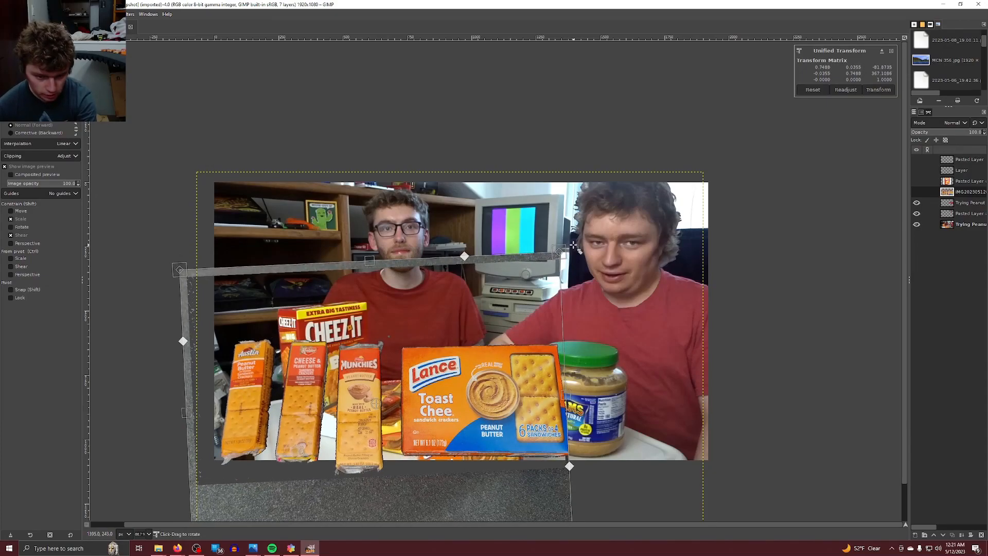
pyautogui.press('Return')
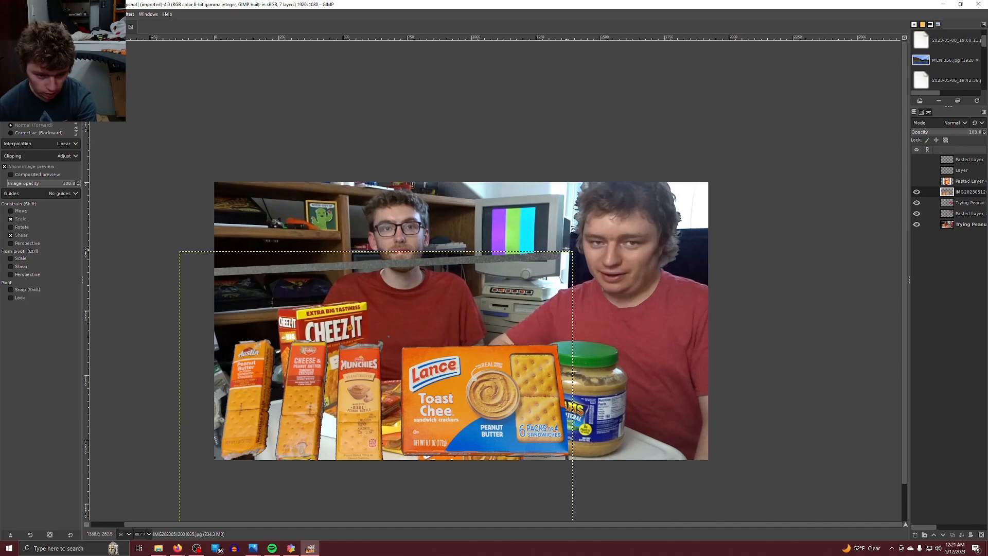
pyautogui.press('m')
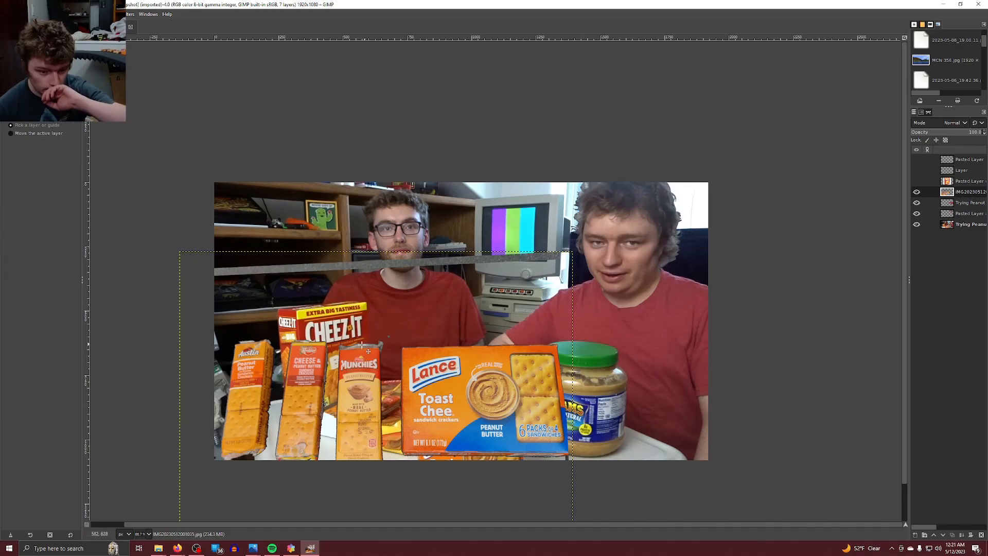
pyautogui.moveTo(364, 376); pyautogui.dragTo(363, 362)
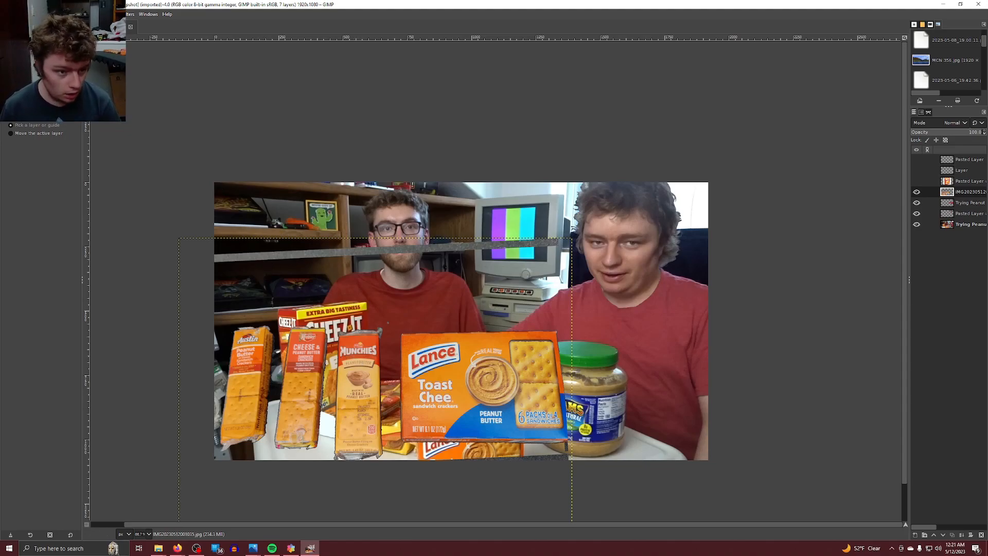
# Delete the countertop strip above the packages and the leftover pixels below the Lance box using rectangular selections.
pyautogui.press('r')
pyautogui.moveTo(165, 169); pyautogui.dragTo(616, 280)
pyautogui.hscroll(-1, 563, 476)
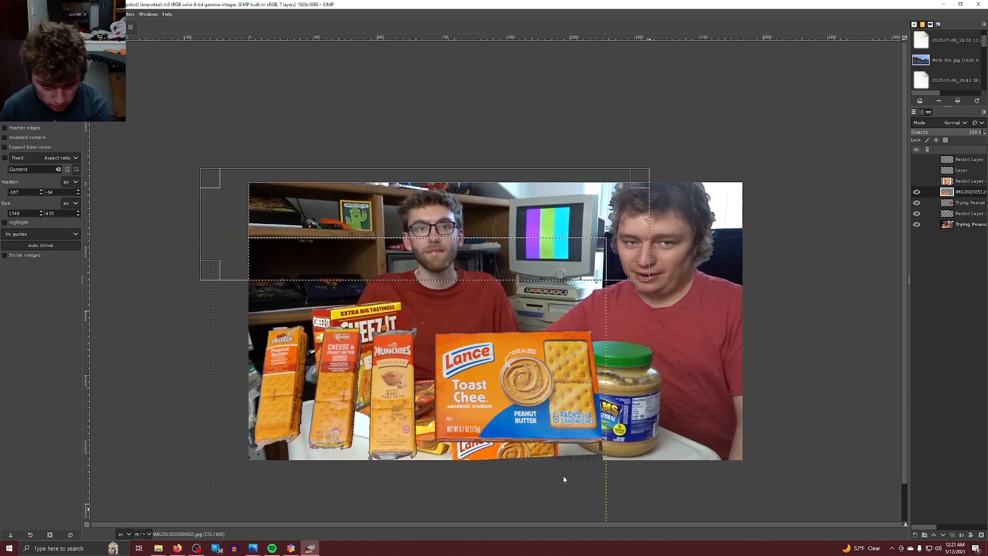
pyautogui.moveTo(634, 494); pyautogui.dragTo(463, 445)
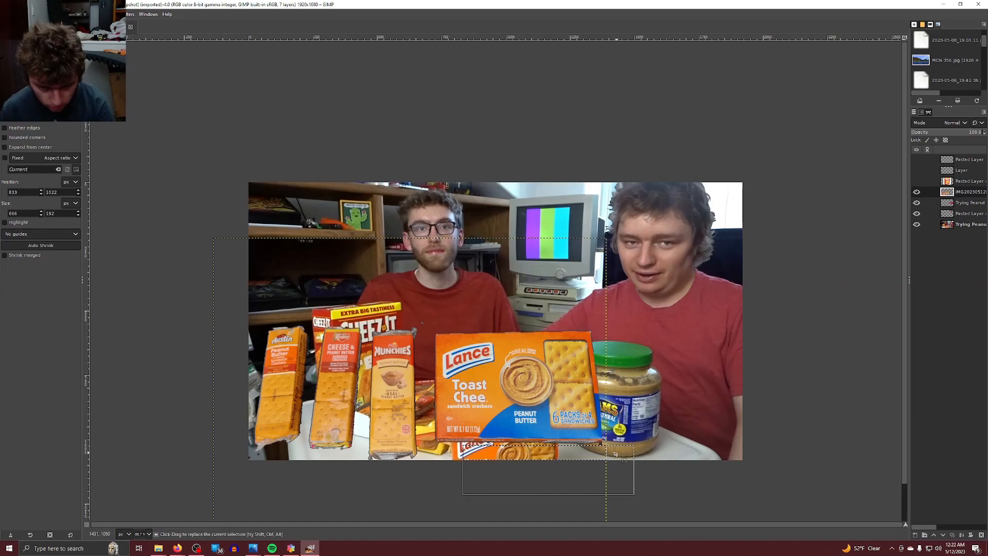
# Trim the dark leftover edge beneath the Lance box's lower-right corner with a small rectangle and a freehand outline selection.
pyautogui.scroll(4, 612, 453)
pyautogui.scroll(1, 613, 453)
pyautogui.moveTo(580, 414); pyautogui.dragTo(536, 396)
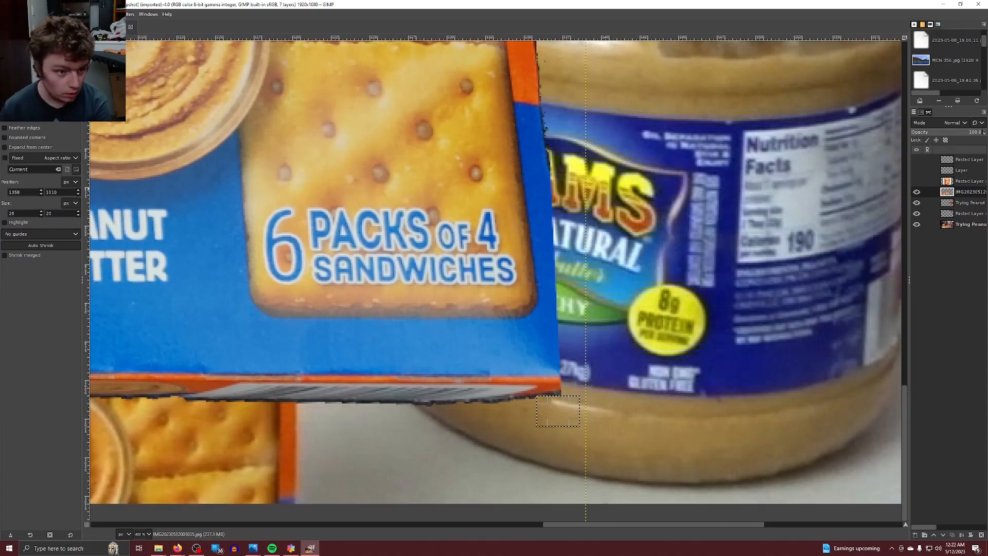
pyautogui.moveTo(561, 388); pyautogui.dragTo(519, 397)
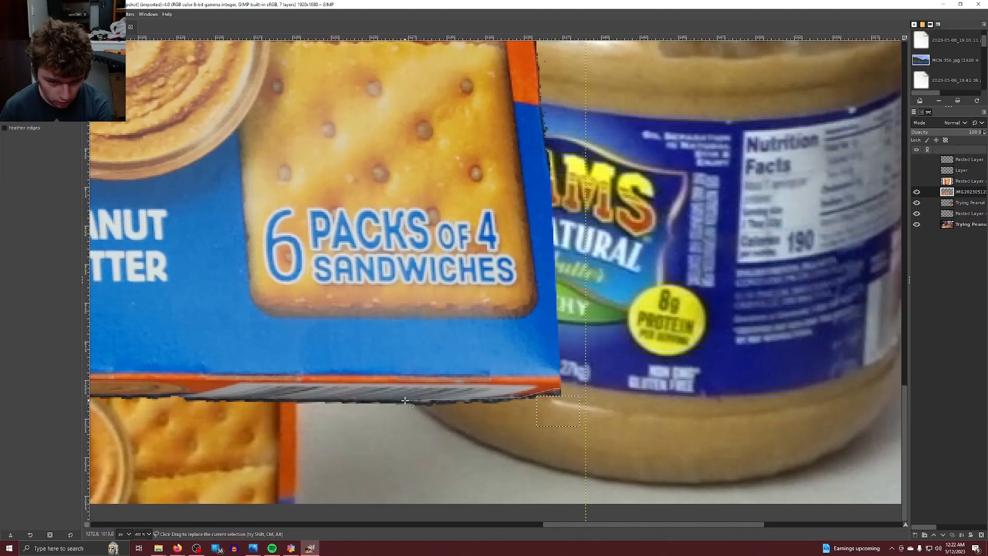
pyautogui.moveTo(406, 402)
pyautogui.mouseDown()
pyautogui.moveTo(483, 463)
pyautogui.moveTo(570, 443)
pyautogui.mouseUp()
pyautogui.click(577, 407)
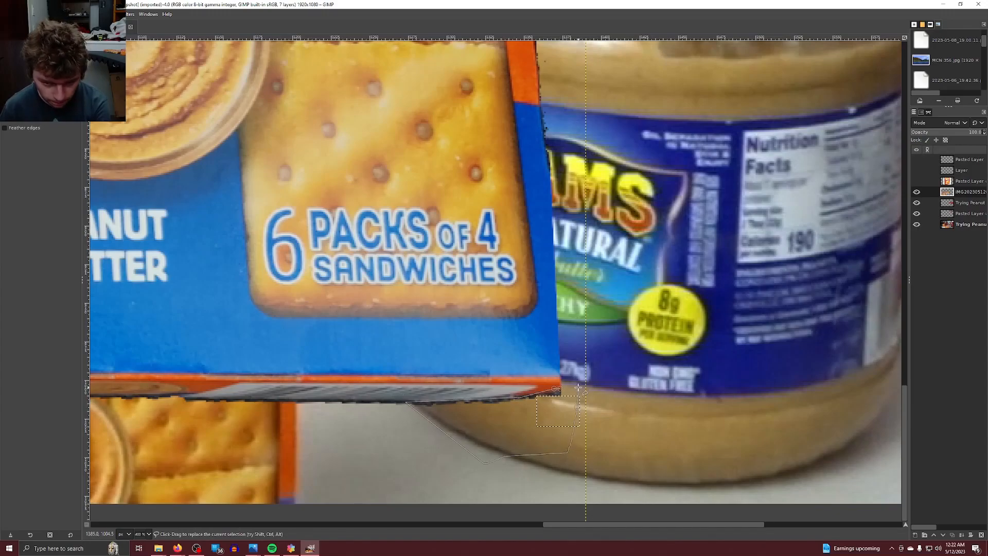
pyautogui.click(561, 388)
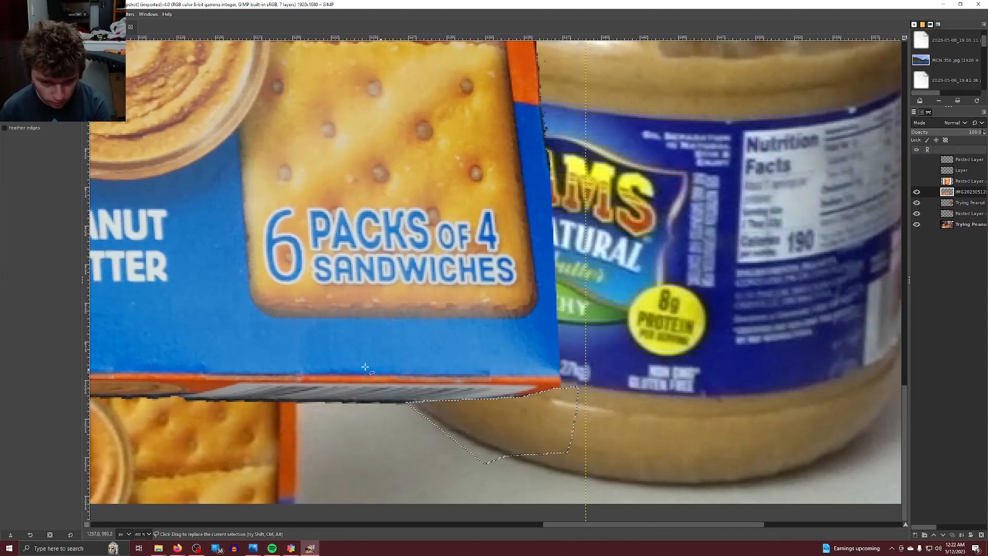
# Select the hidden pasted layer above the packages photo layer and make it visible.
pyautogui.scroll(-3, 290, 350)
pyautogui.scroll(-1, 291, 350)
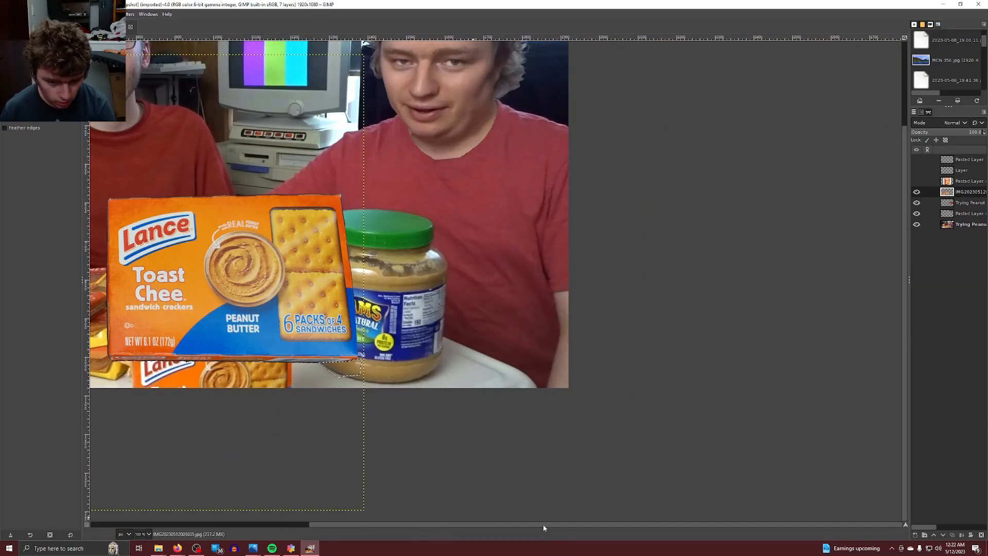
pyautogui.moveTo(542, 524); pyautogui.dragTo(302, 527)
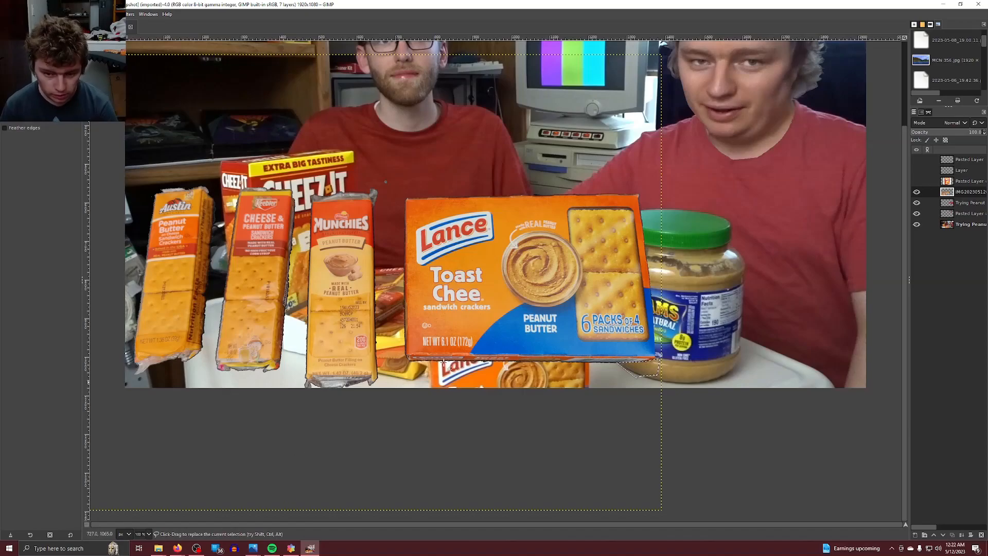
pyautogui.click(955, 182)
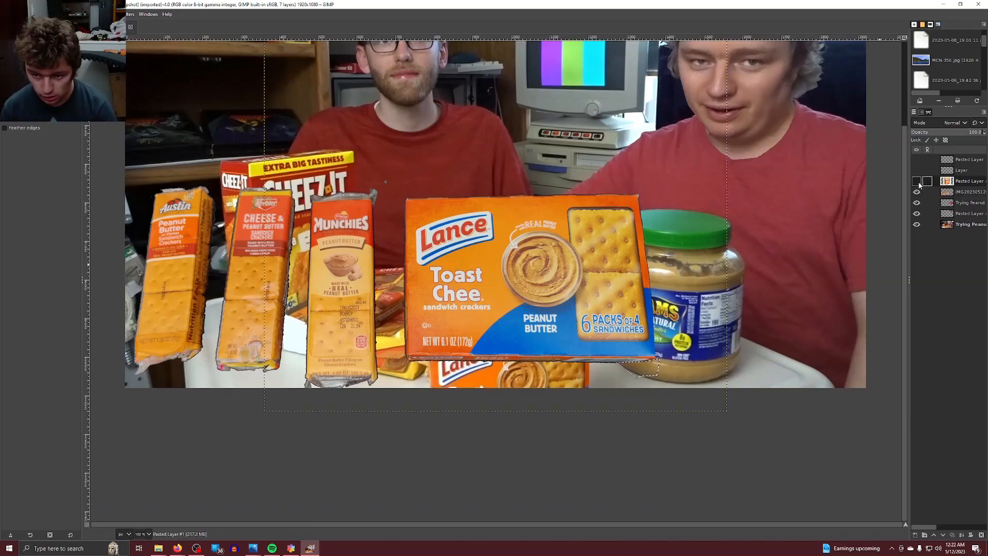
pyautogui.click(917, 181)
pyautogui.scroll(-3, 382, 192)
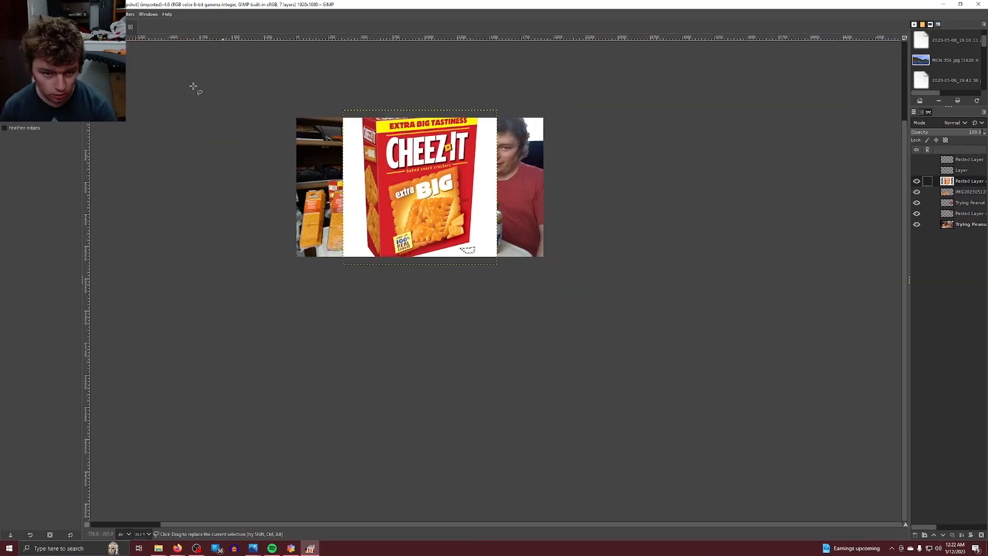
# Scale the Cheez-It box layer down to about 78% and shift it upward within the picture using Unified Transform.
pyautogui.hotkey('shift', 't')
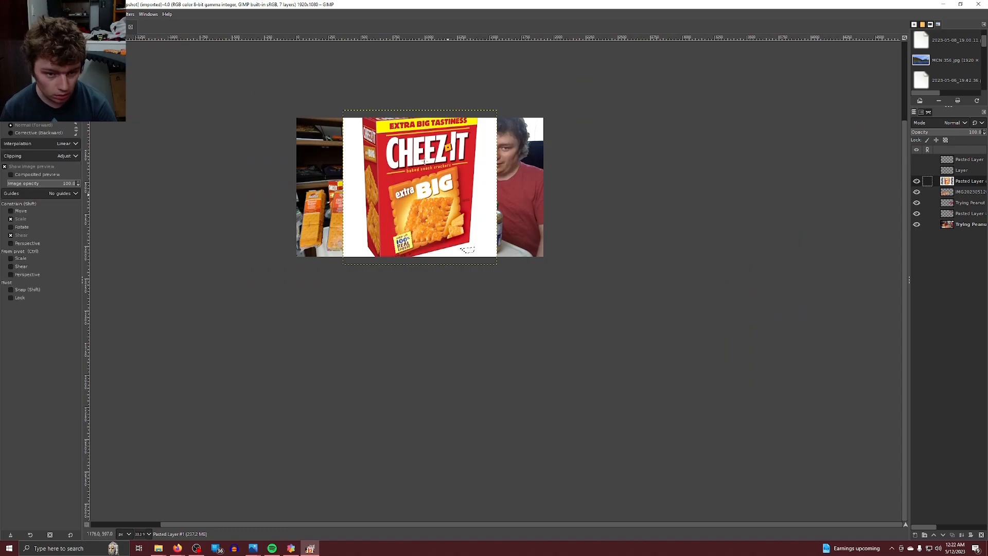
pyautogui.click(424, 161)
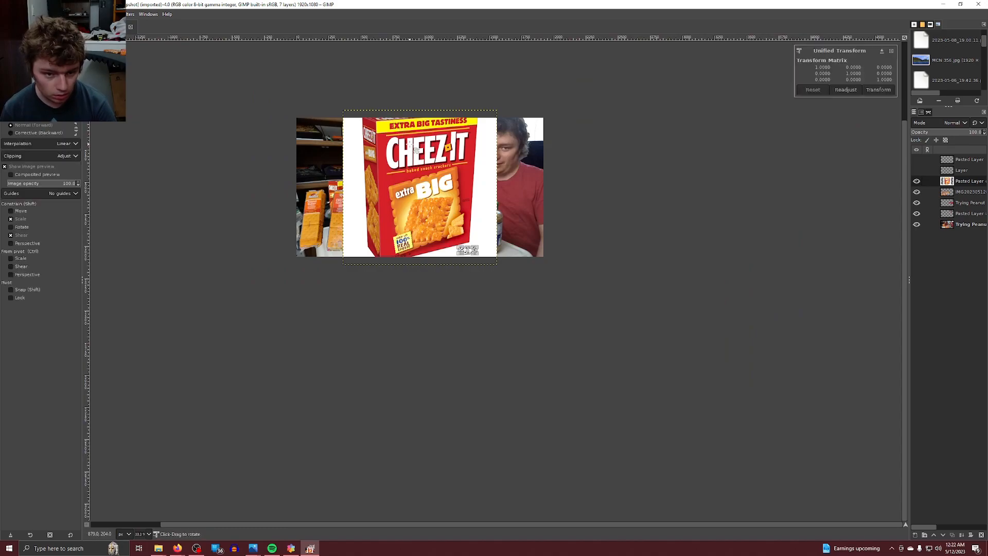
pyautogui.click(892, 52)
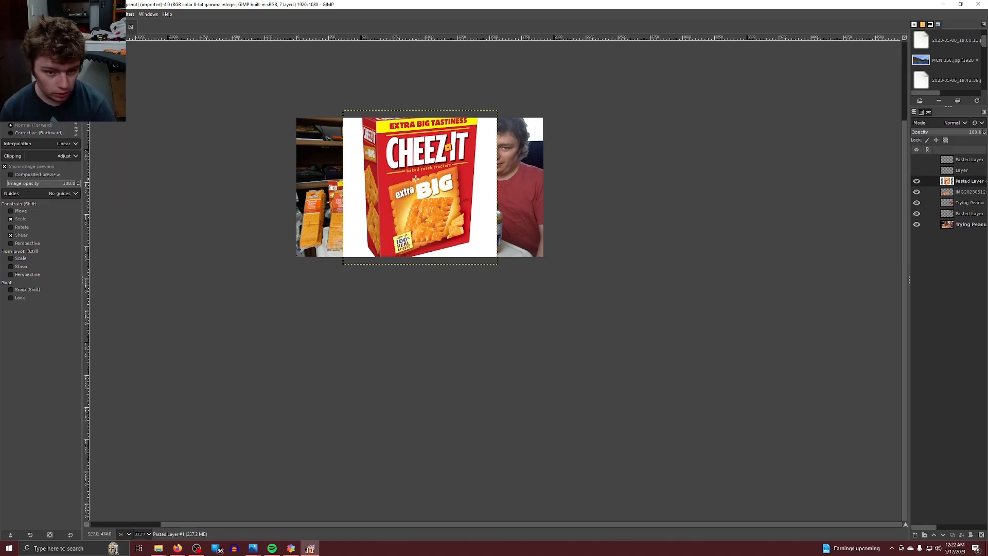
pyautogui.click(416, 178)
pyautogui.moveTo(343, 110); pyautogui.dragTo(363, 145)
pyautogui.moveTo(472, 226); pyautogui.dragTo(471, 210)
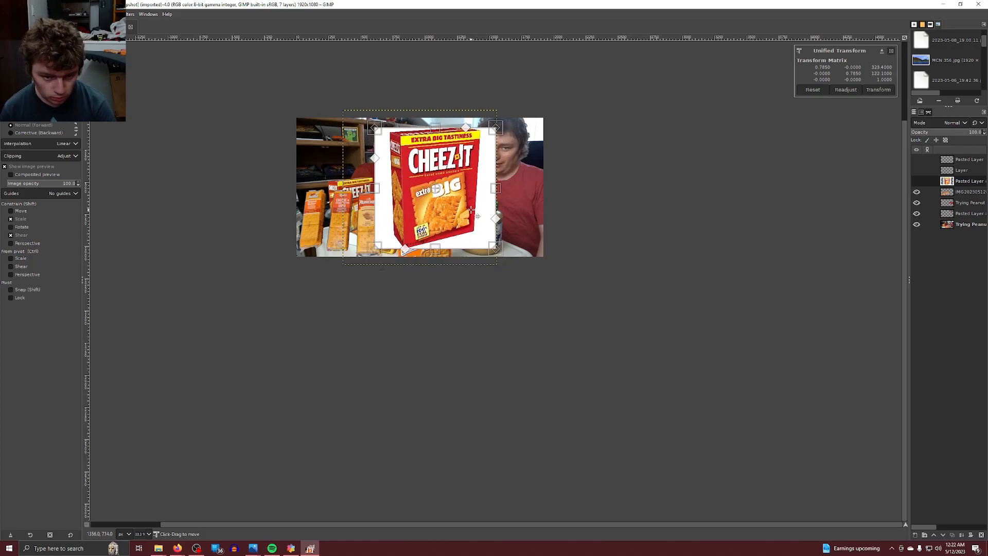
pyautogui.press('Return')
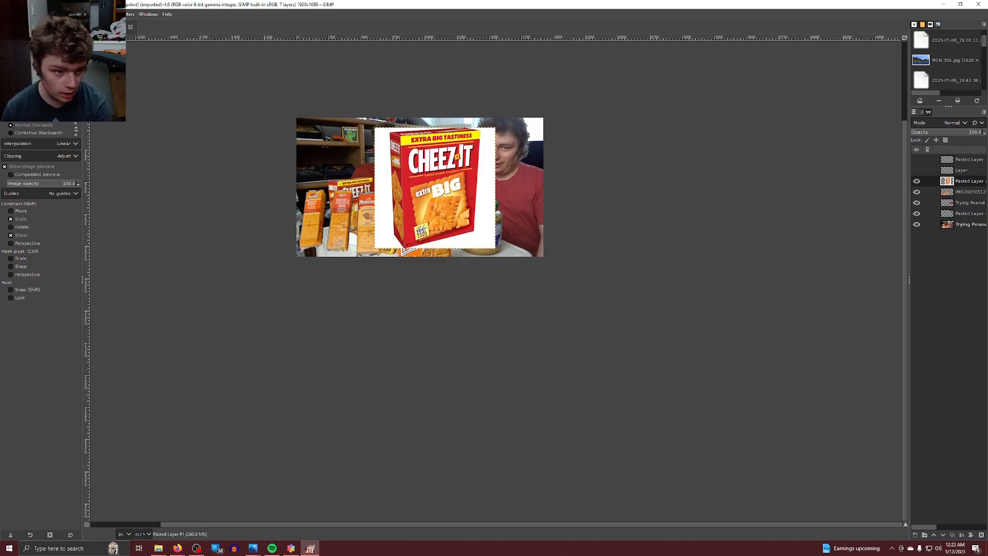
# Select the white background around the Cheez-It box with Fuzzy Select and delete it.
pyautogui.press('u')
pyautogui.scroll(1, 384, 188)
pyautogui.scroll(3, 384, 187)
pyautogui.moveTo(822, 406); pyautogui.dragTo(825, 408)
pyautogui.press('Delete')
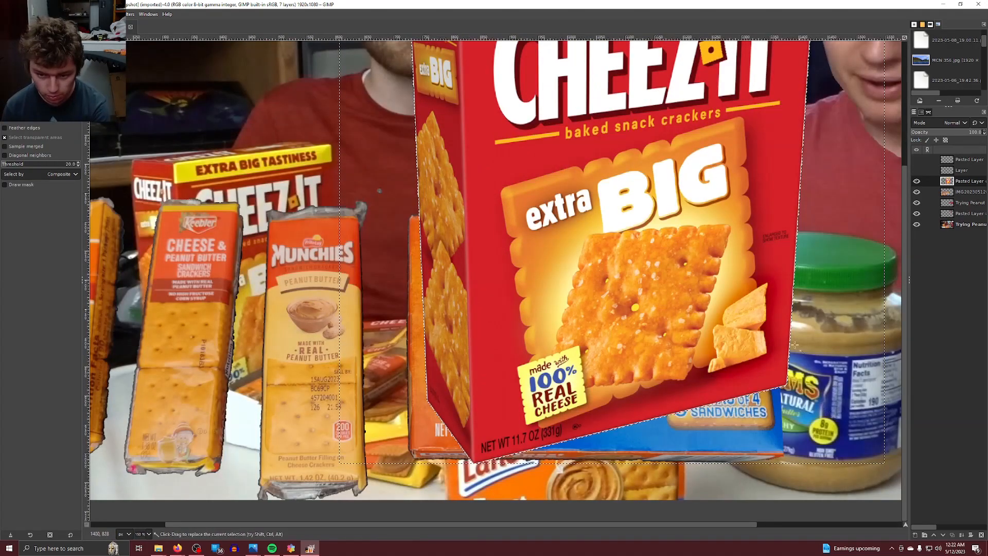
# Grow the background selection around the Cheez-It box to catch its edges, and clear the selection.
pyautogui.scroll(5, 273, 103)
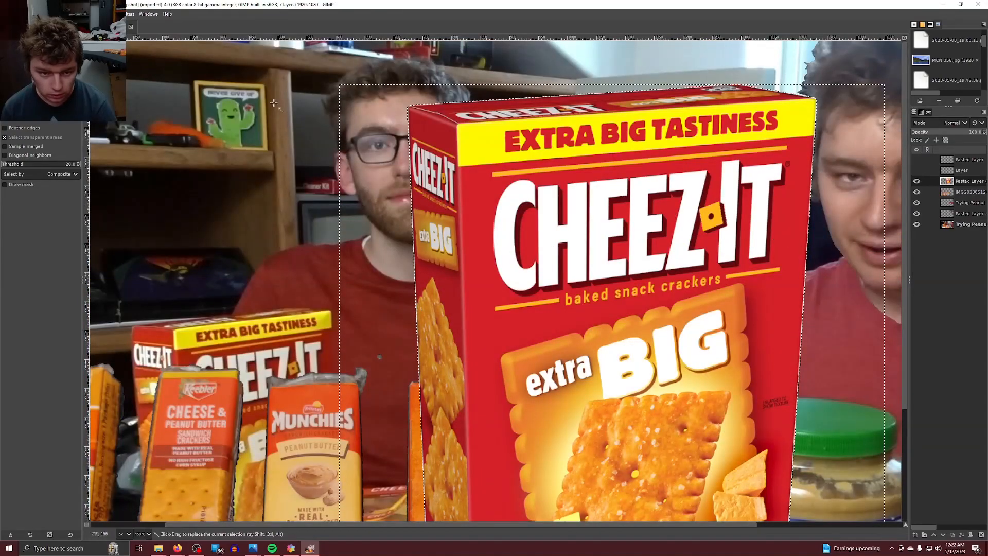
pyautogui.click(31, 15)
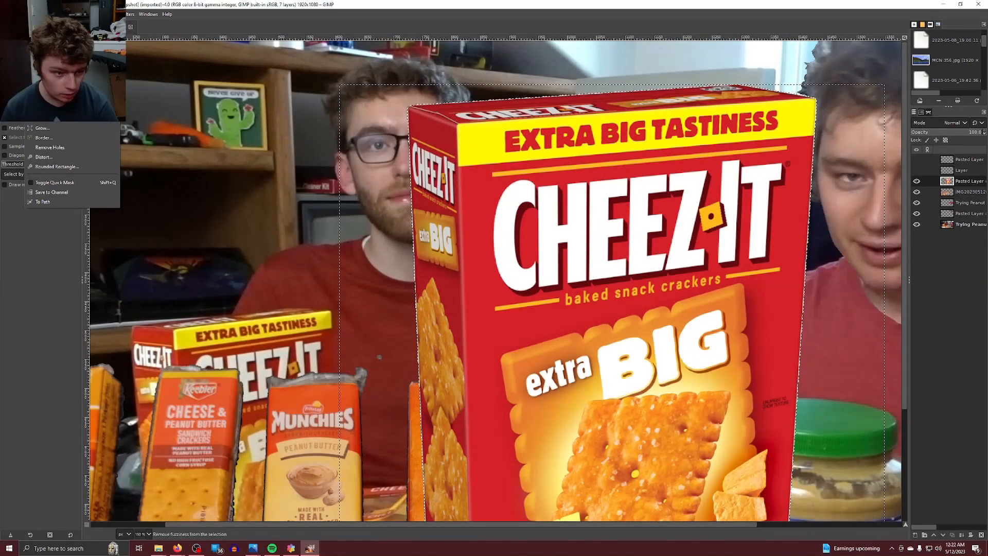
pyautogui.click(67, 127)
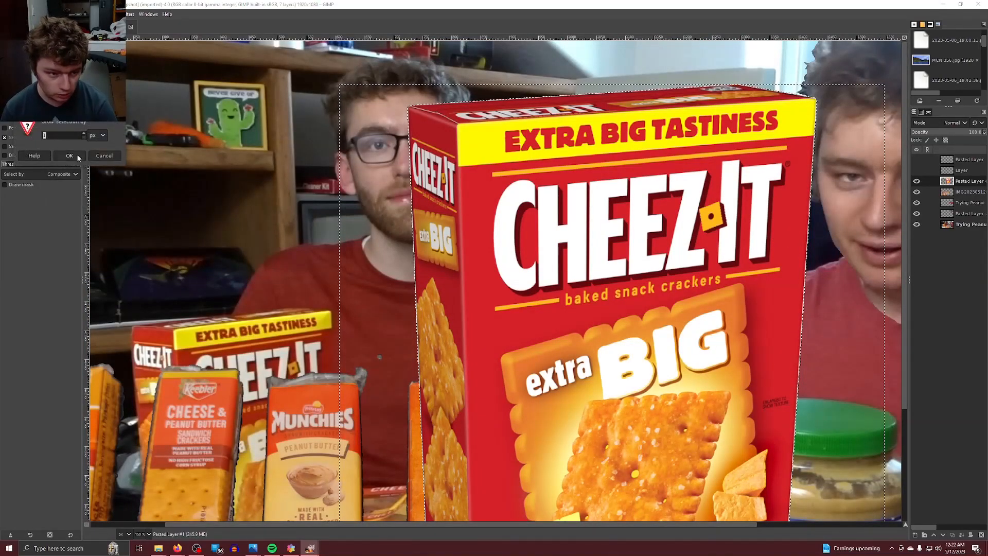
pyautogui.click(77, 157)
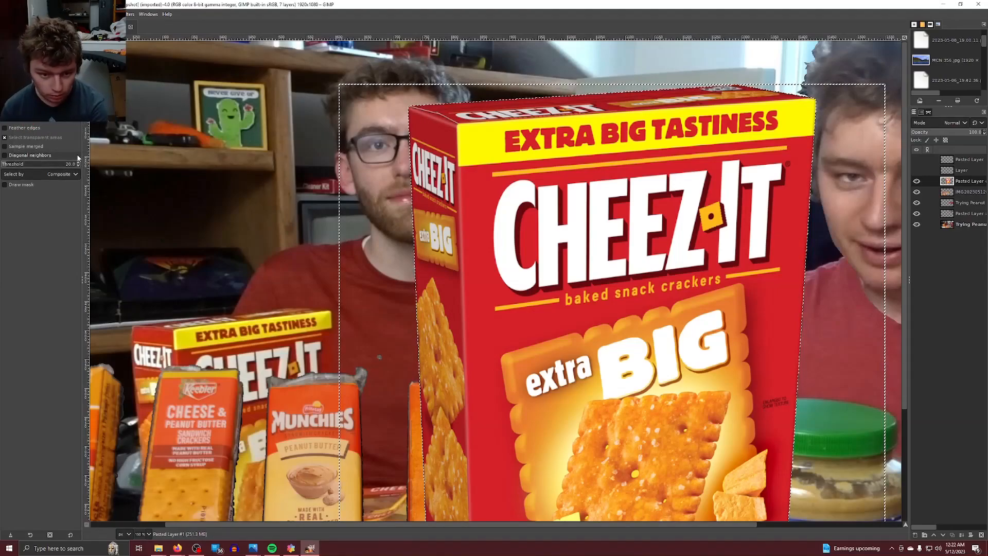
pyautogui.click(31, 14)
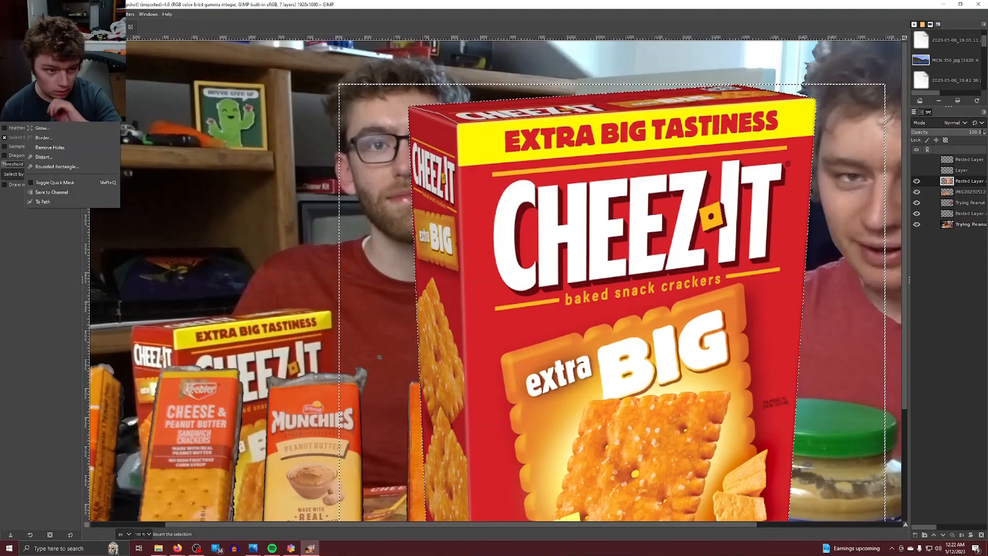
pyautogui.click(42, 34)
# Move the Cheez-It box in front of the right-hand host and nudge the packages layer slightly to the left.
pyautogui.scroll(-3, 636, 240)
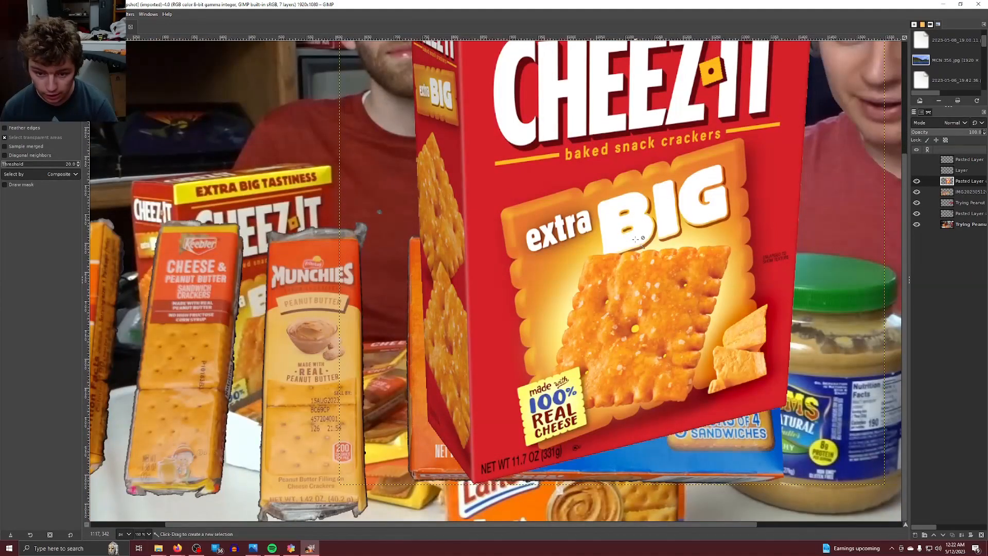
pyautogui.keyDown('ctrl'); pyautogui.scroll(-2, 636, 239); pyautogui.keyUp('ctrl')
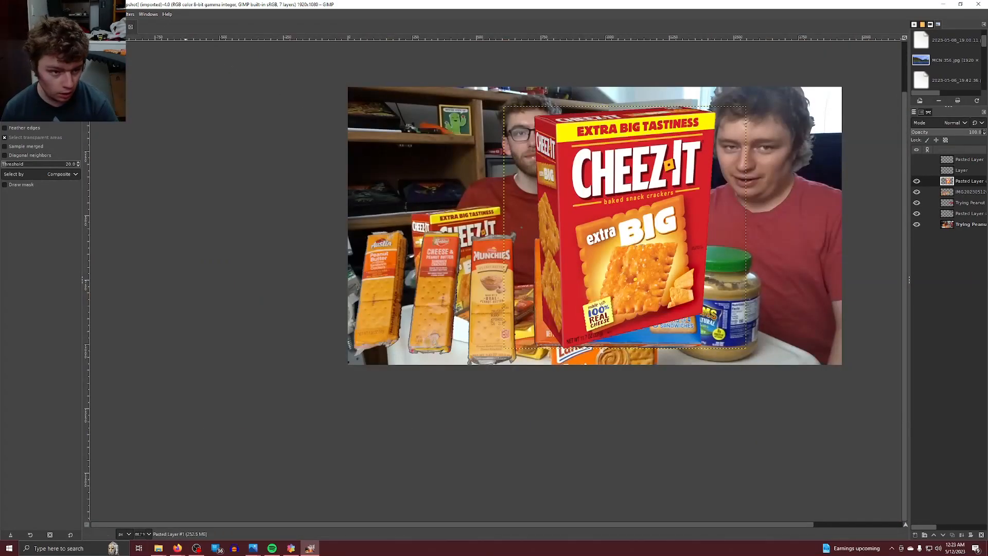
pyautogui.press('m')
pyautogui.moveTo(653, 254); pyautogui.dragTo(786, 259)
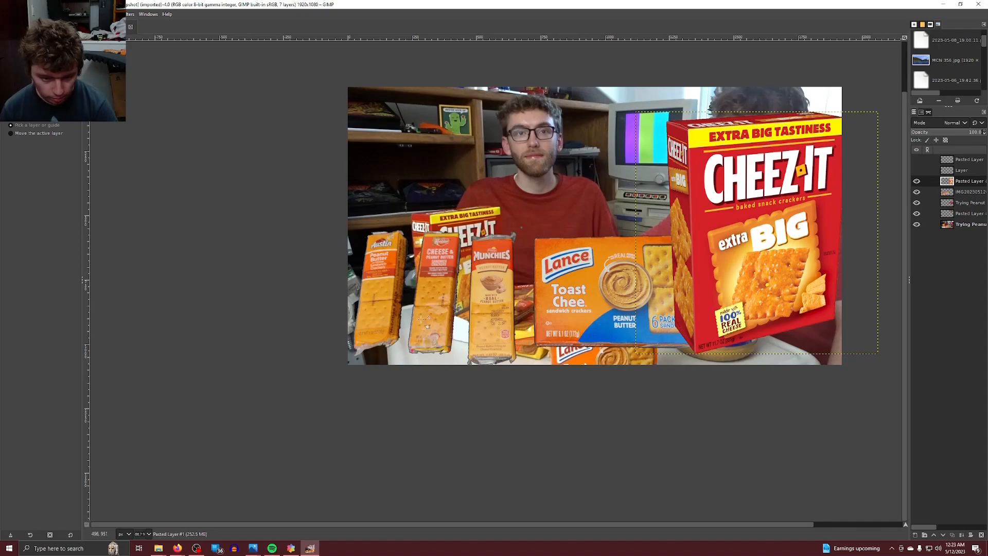
pyautogui.moveTo(372, 323); pyautogui.dragTo(362, 323)
pyautogui.click(693, 278)
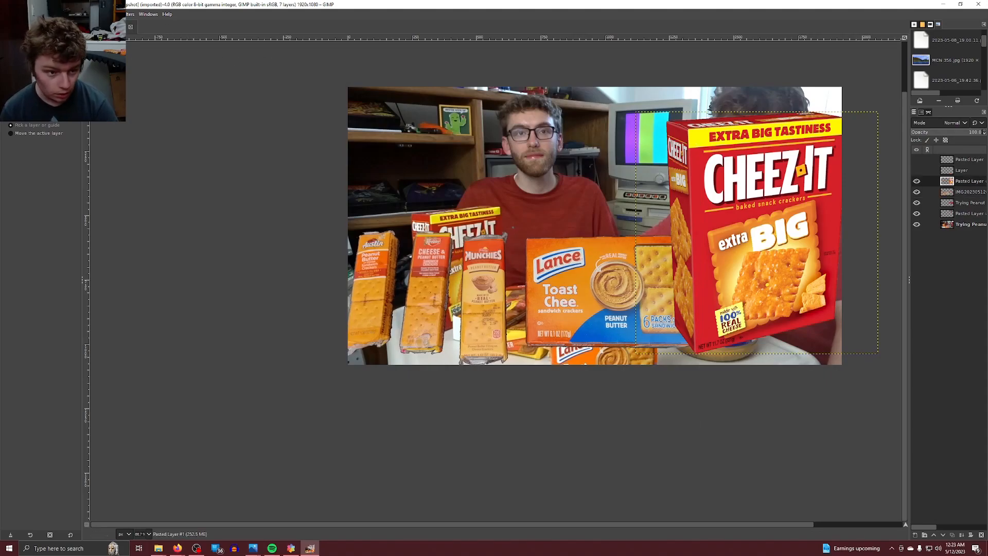
# Try to shrink the Cheez-It box to about 61% and position it in front of the right-hand host.
pyautogui.click(77, 32)
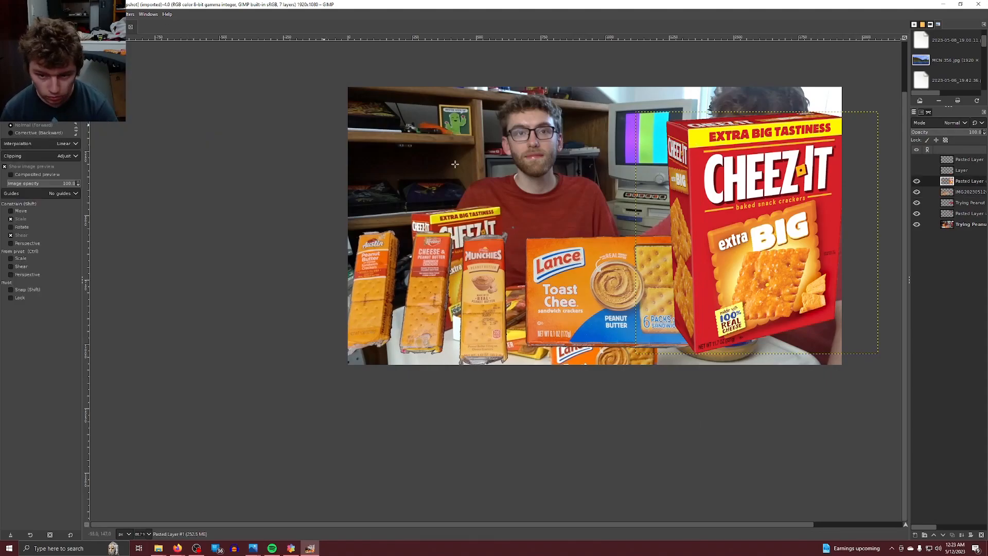
pyautogui.click(827, 226)
pyautogui.moveTo(879, 110); pyautogui.dragTo(783, 207)
pyautogui.moveTo(737, 258); pyautogui.dragTo(776, 262)
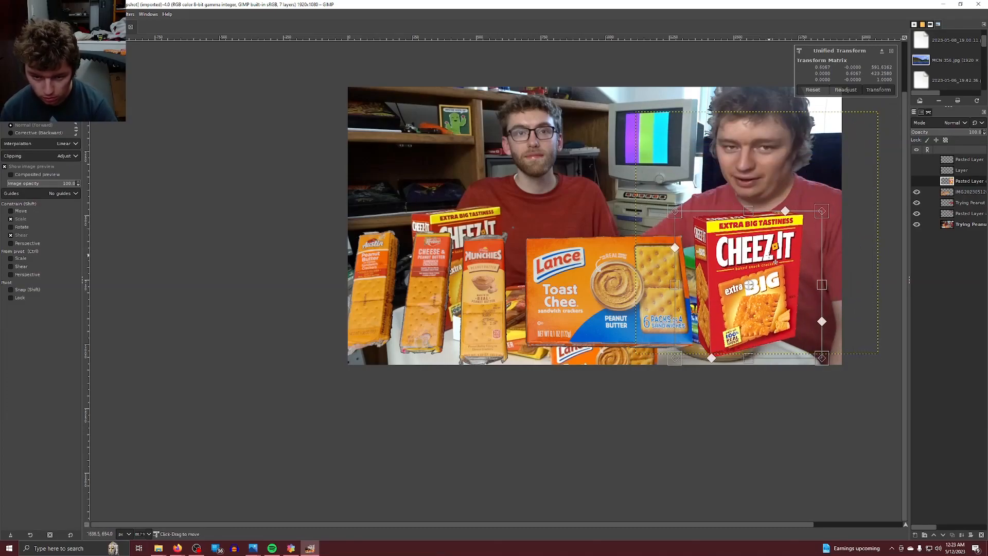
pyautogui.moveTo(822, 211); pyautogui.dragTo(866, 166)
pyautogui.hotkey('ctrl', 'z')
pyautogui.hotkey('ctrl', 'z')
pyautogui.hotkey('ctrl', 'z')
pyautogui.hotkey('ctrl', 'z')
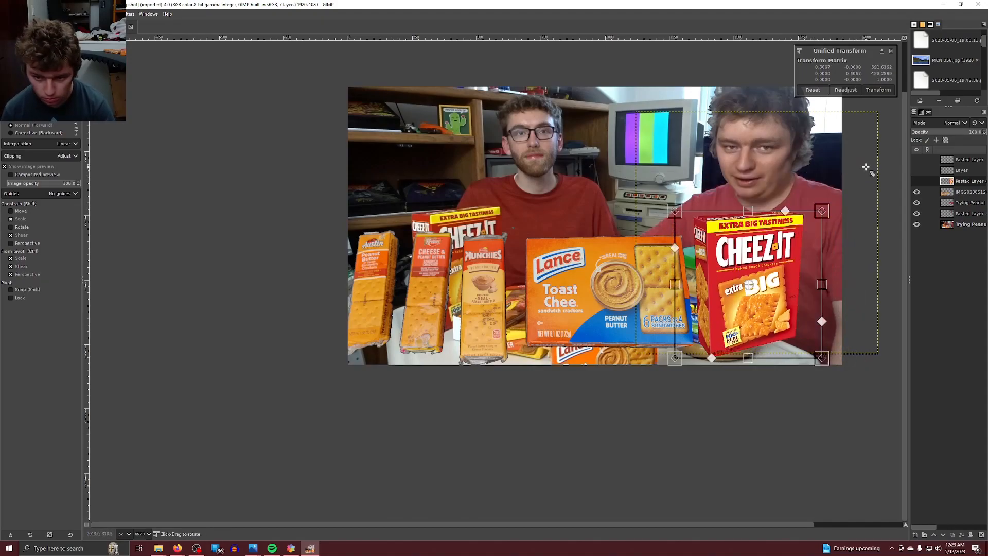
pyautogui.moveTo(817, 402); pyautogui.dragTo(821, 404)
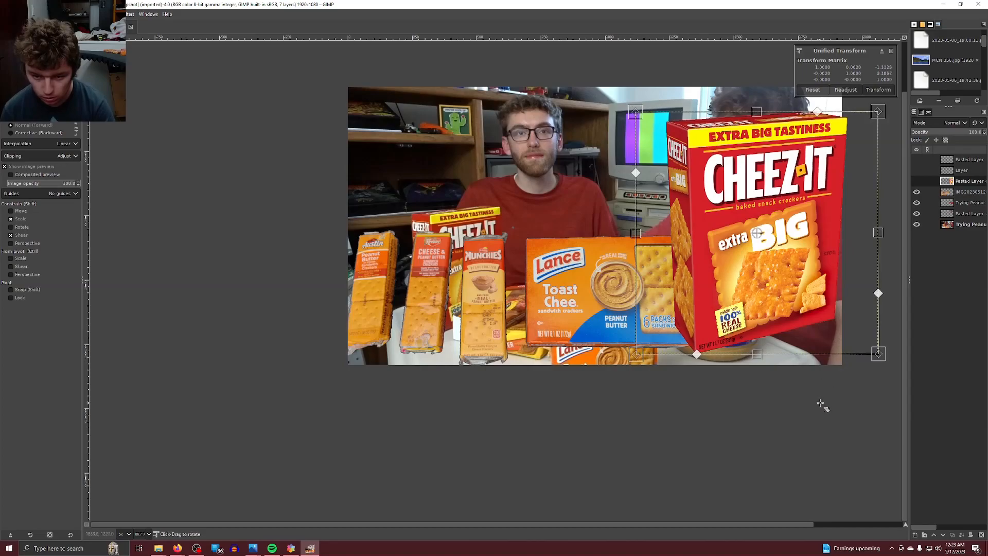
pyautogui.hotkey('ctrl', 'z')
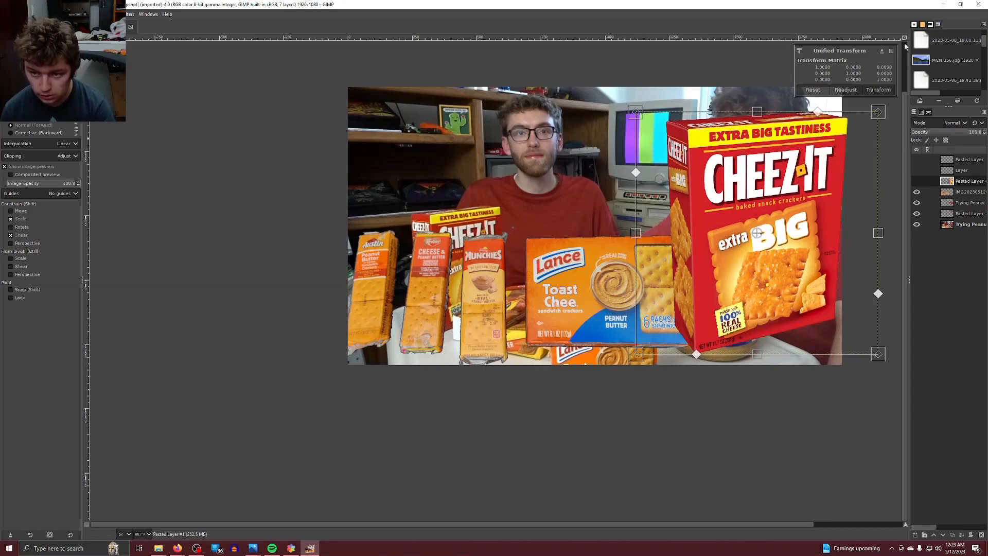
pyautogui.click(892, 51)
# Scale the packages photo layer down proportionally and move it up so the packages stand on the table.
pyautogui.click(950, 192)
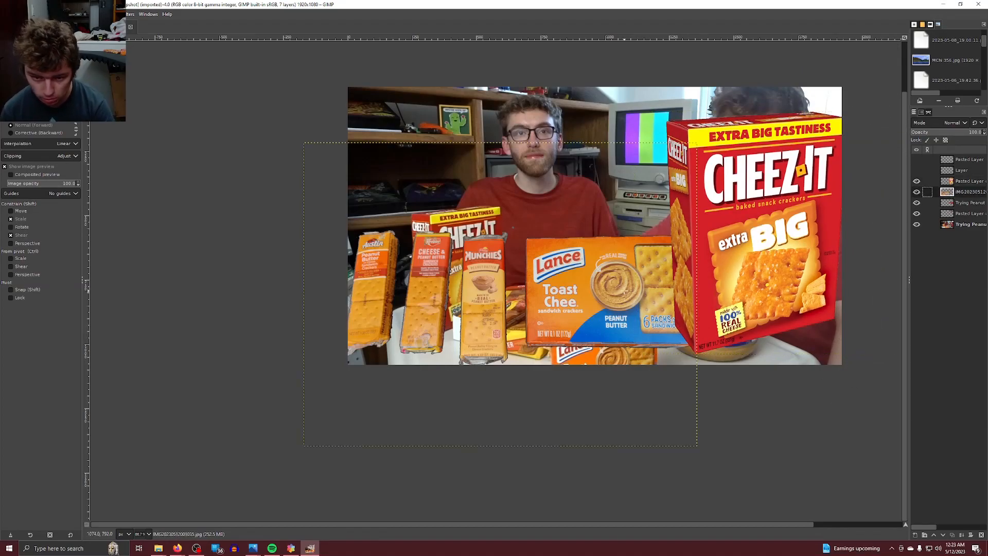
pyautogui.click(627, 283)
pyautogui.moveTo(698, 141); pyautogui.dragTo(628, 195)
pyautogui.press('Return')
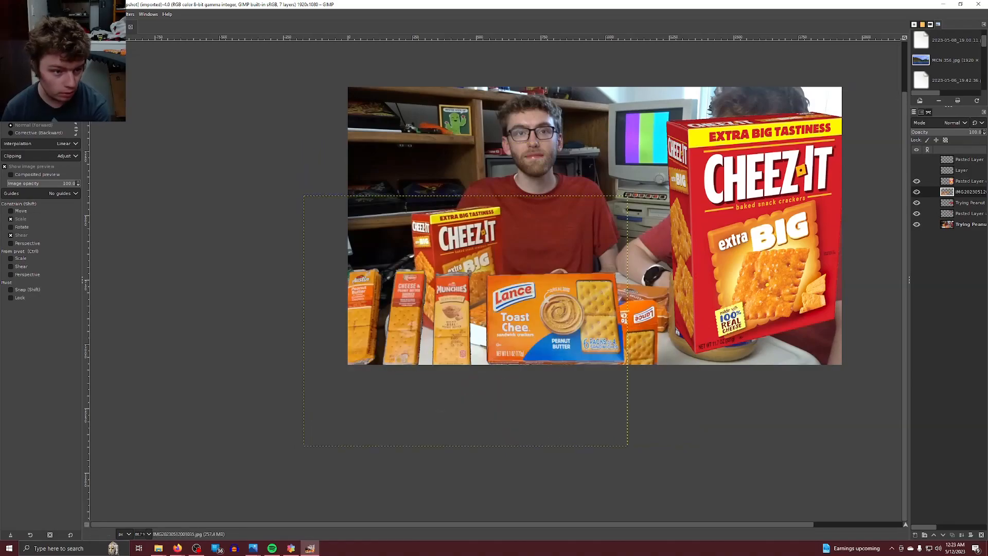
pyautogui.press('m')
pyautogui.moveTo(565, 309); pyautogui.dragTo(577, 290)
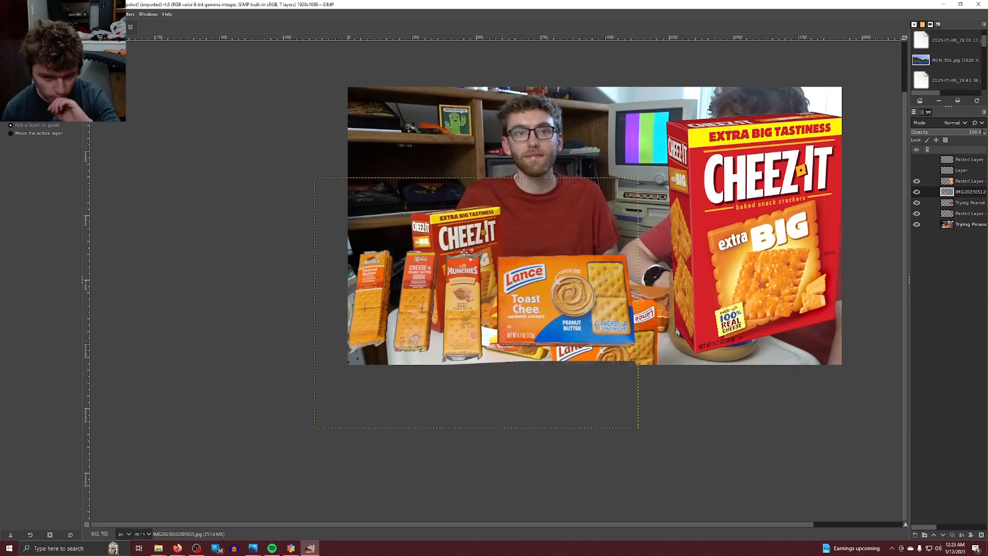
# Clear leftovers below the packages using rectangular selections, the last about 1055 × 281 px, and drop the selection.
pyautogui.press('r')
pyautogui.moveTo(681, 462); pyautogui.dragTo(390, 364)
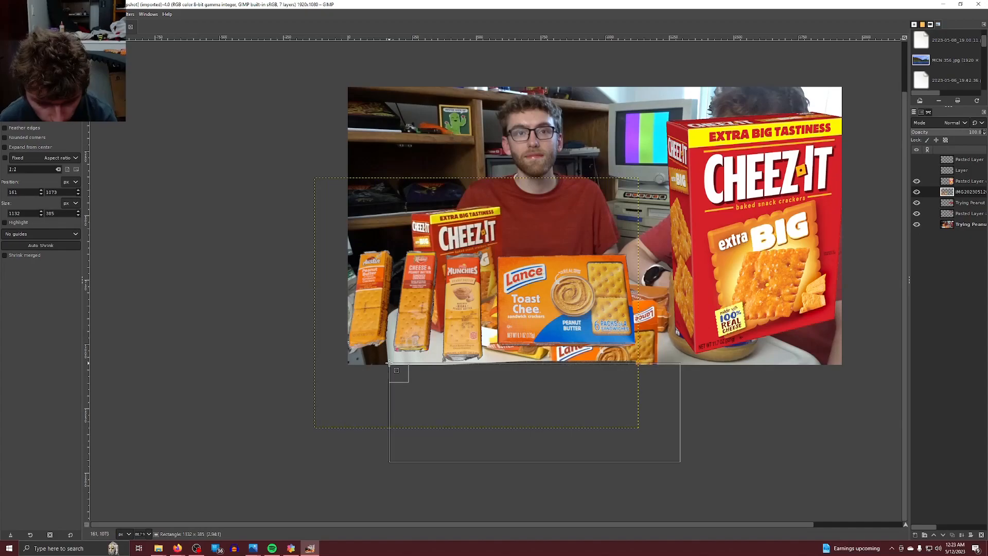
pyautogui.moveTo(755, 430); pyautogui.dragTo(485, 358)
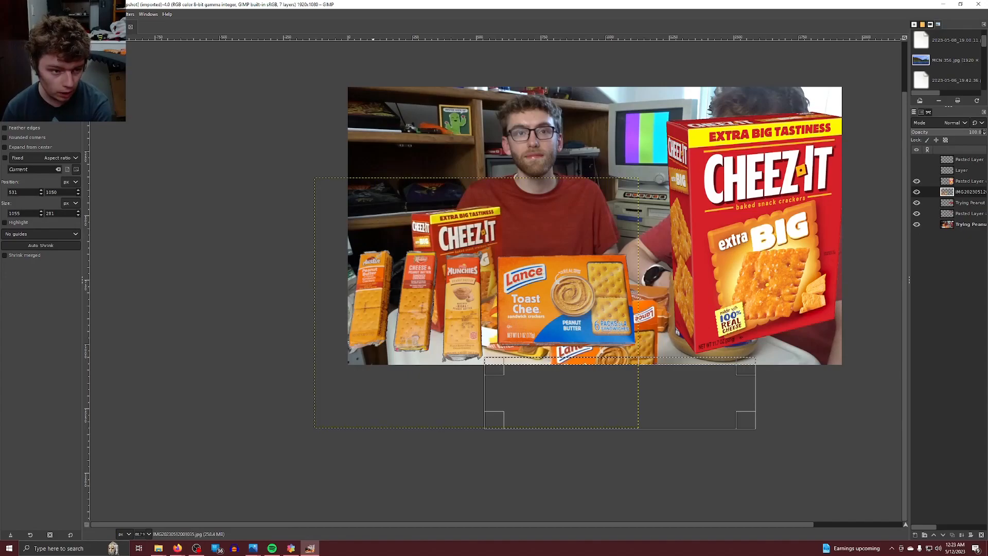
pyautogui.click(33, 14)
pyautogui.click(42, 34)
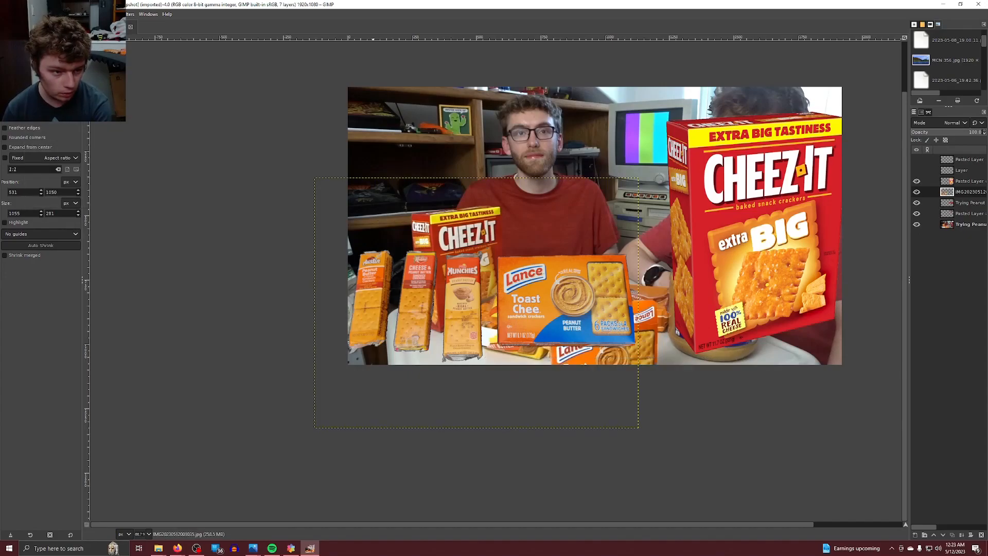
# Scale the Cheez-It box layer down to about 62% with Unified Transform and apply it.
pyautogui.hotkey('shift', 't')
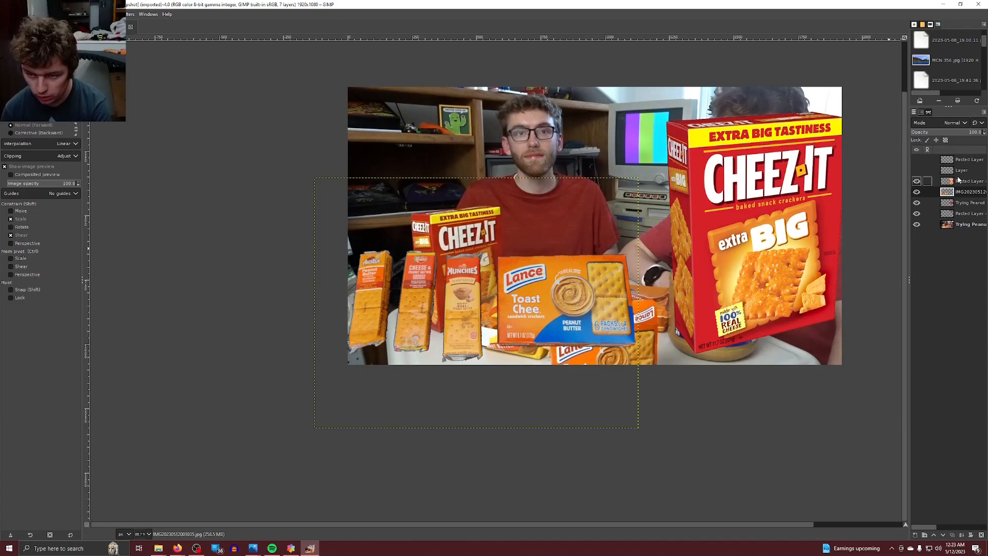
pyautogui.click(958, 180)
pyautogui.click(818, 191)
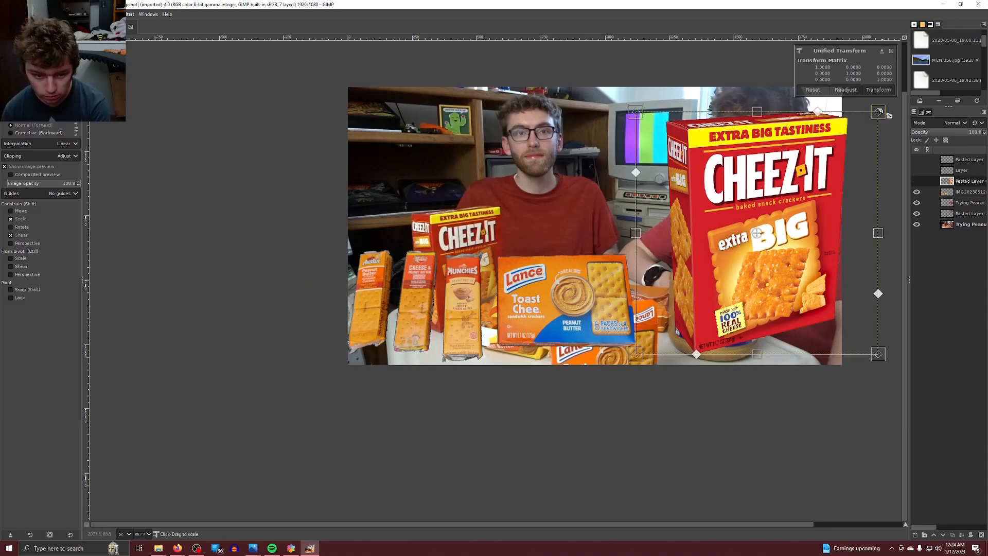
pyautogui.moveTo(880, 111); pyautogui.dragTo(806, 220)
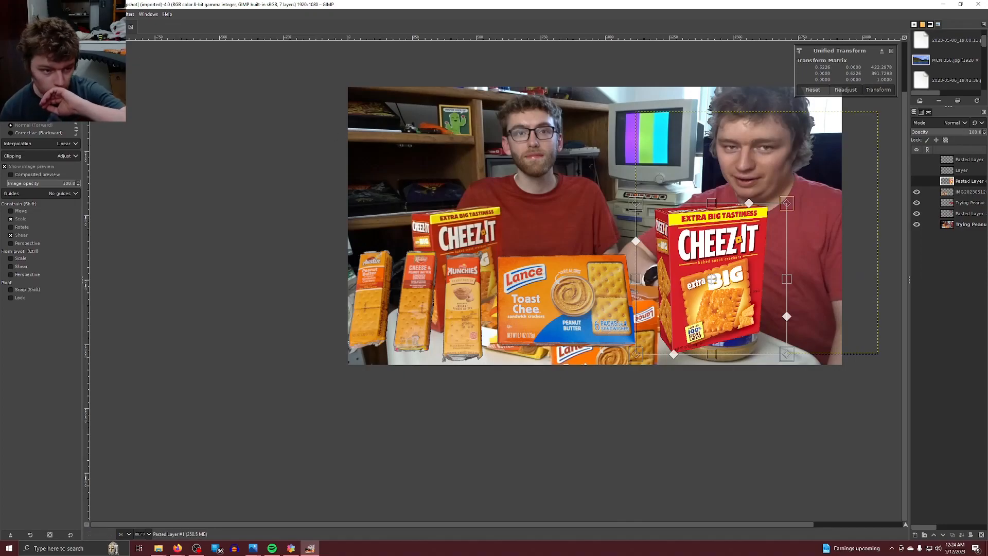
pyautogui.click(879, 90)
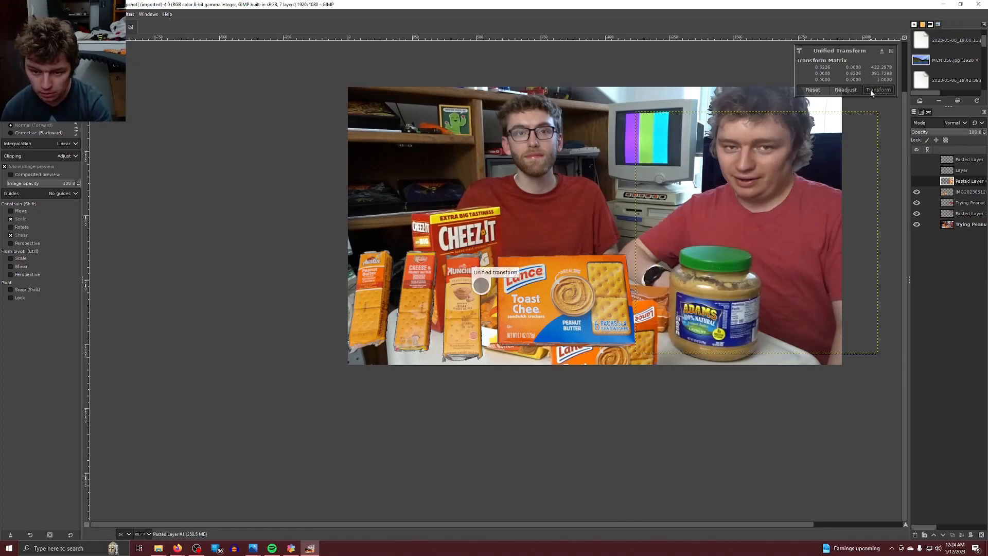
# Move the Cheez-It box slightly left and down so it stands between the Lance box and the peanut butter jar.
pyautogui.press('r')
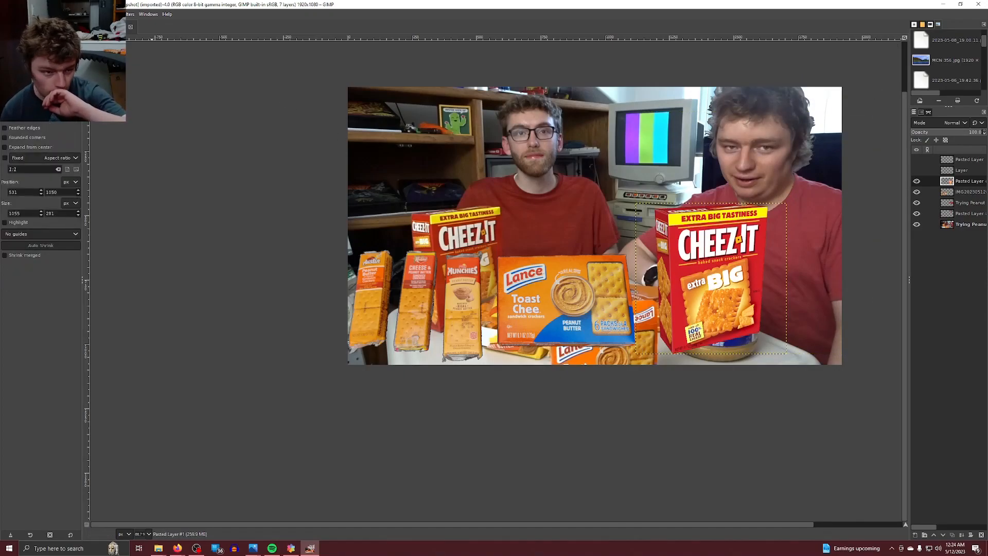
pyautogui.press('m')
pyautogui.moveTo(703, 299); pyautogui.dragTo(685, 305)
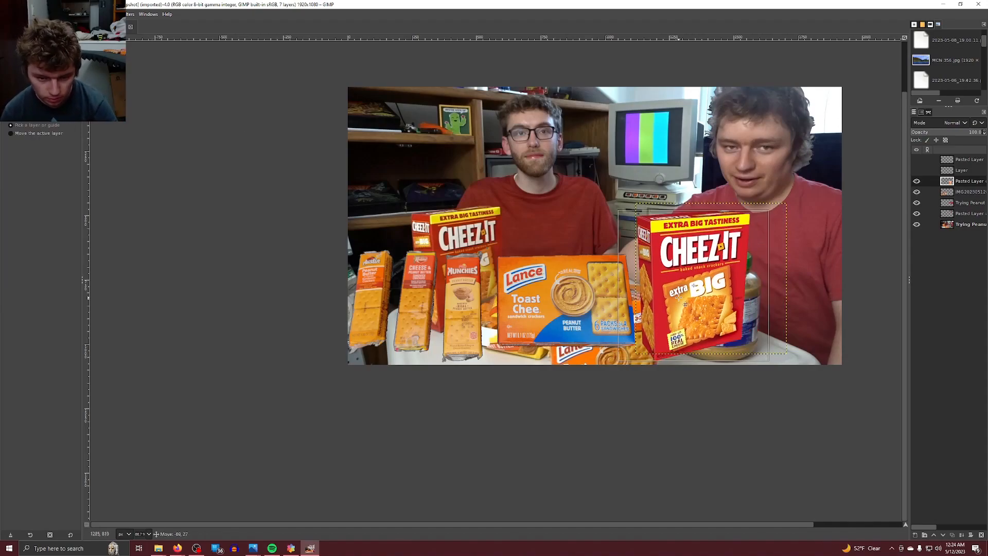
pyautogui.moveTo(685, 305); pyautogui.dragTo(686, 304)
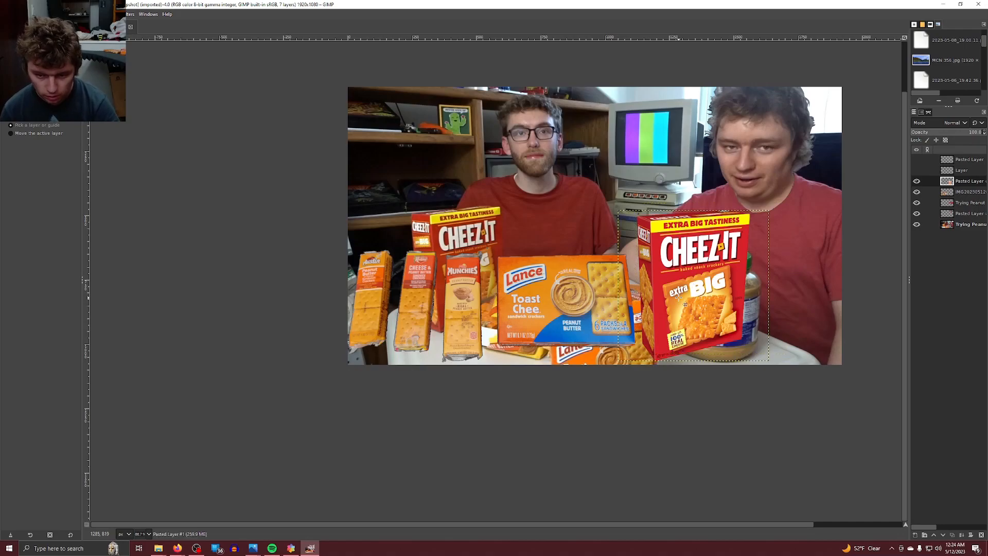
# Hide the Cheez-It box layer and select the hosts' background photo layer for work around the peanut butter jar.
pyautogui.click(917, 181)
pyautogui.click(953, 224)
pyautogui.scroll(4, 719, 313)
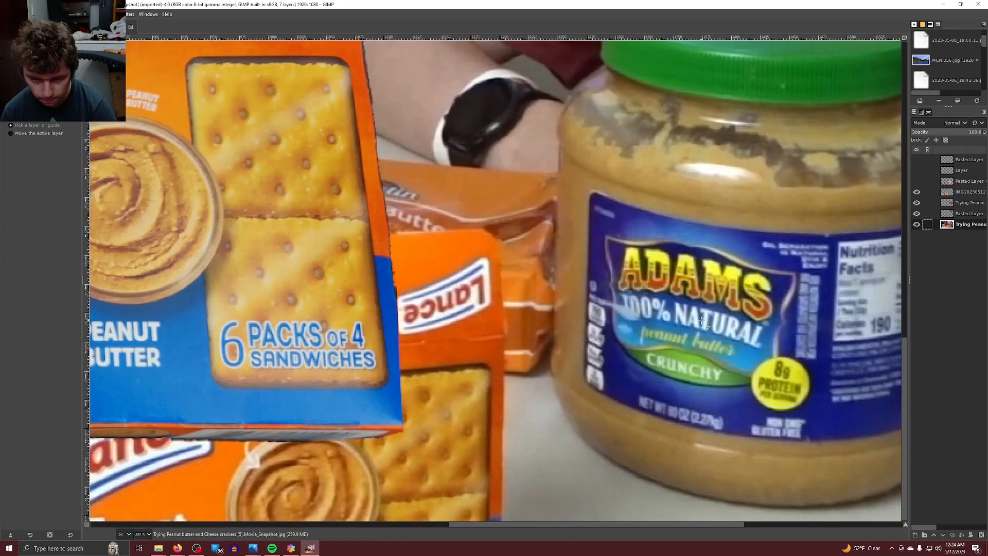
pyautogui.scroll(-2, 704, 324)
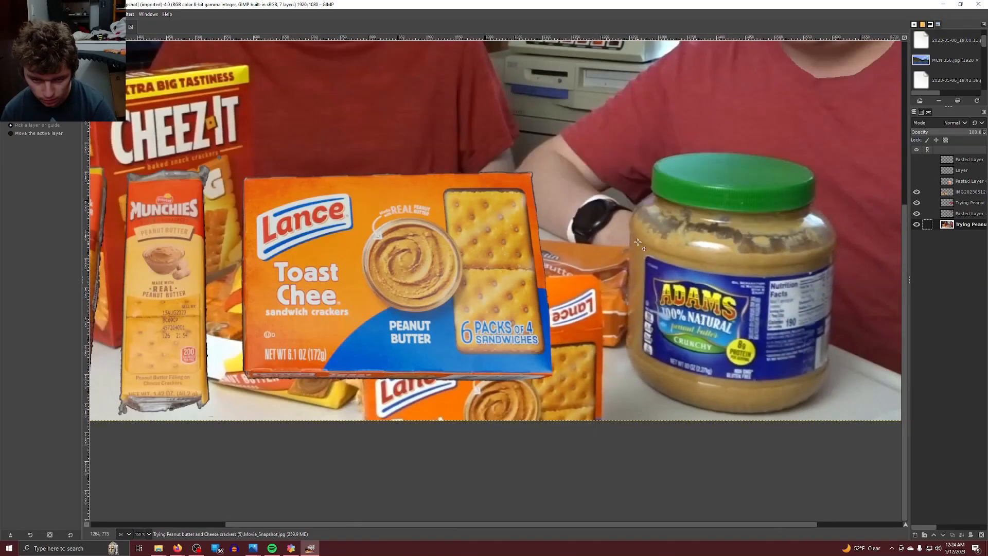
# Copy a rectangle of about 320 × 240 px around the peanut butter jar's label and paste it as a layer above the background photo.
pyautogui.moveTo(637, 241); pyautogui.dragTo(699, 329)
pyautogui.hotkey('ctrl', 'z')
pyautogui.press('r')
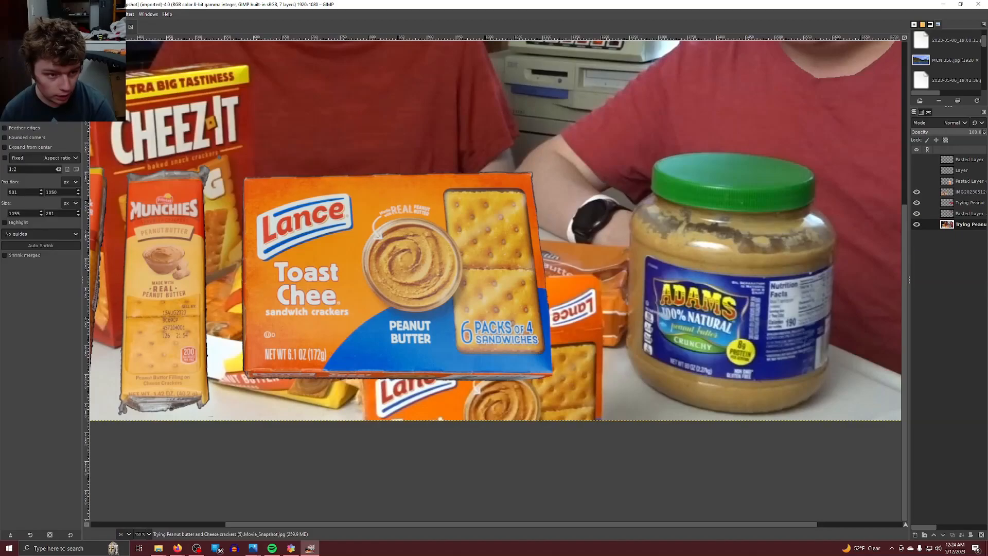
pyautogui.moveTo(635, 238); pyautogui.dragTo(824, 385)
pyautogui.moveTo(637, 379); pyautogui.dragTo(643, 367)
pyautogui.hotkey('ctrl', 'c')
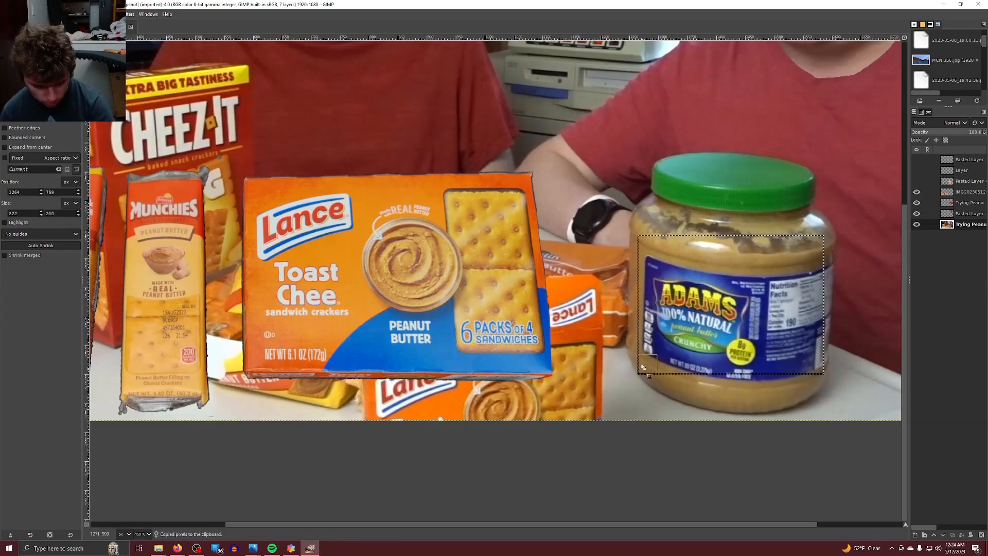
pyautogui.hotkey('ctrl', 'v')
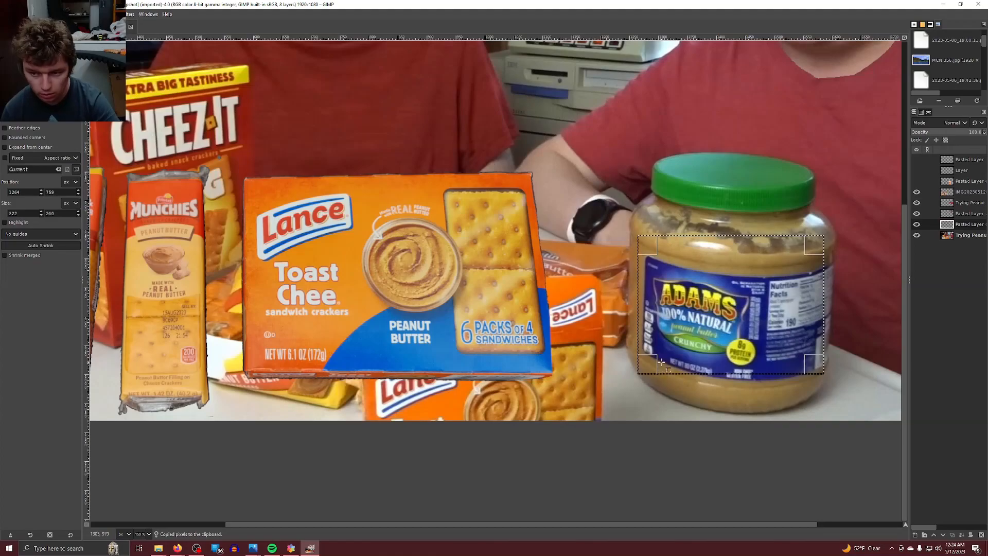
pyautogui.hotkey('ctrl', 'z')
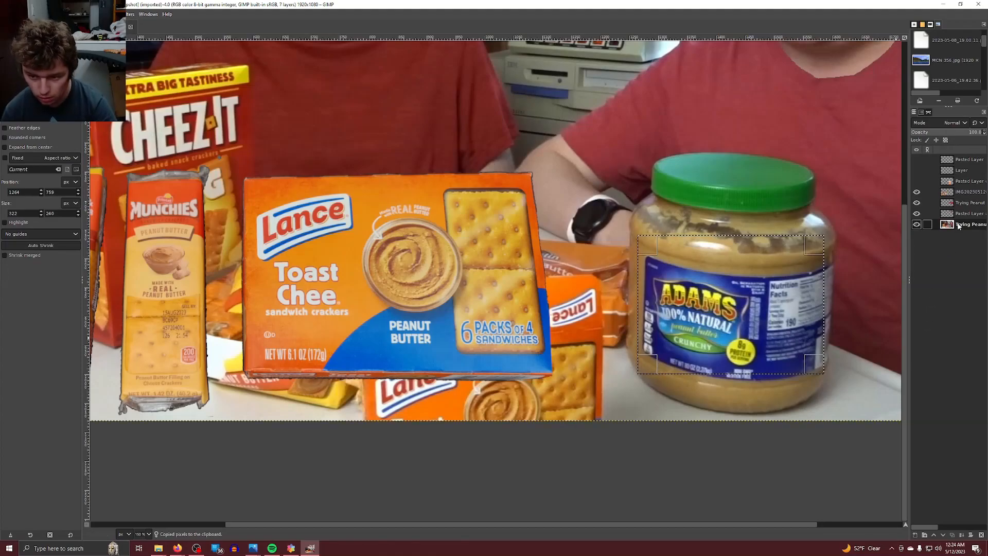
pyautogui.hotkey('ctrl', 'v')
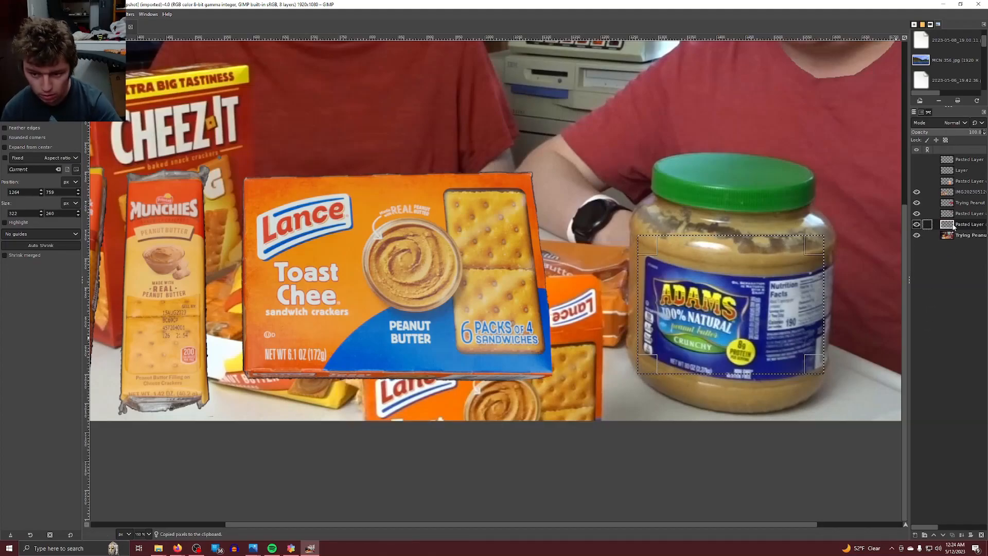
# Move the pasted jar label piece right so it shows beside the redisplayed Cheez-It box layer, and drop the selection.
pyautogui.press('m')
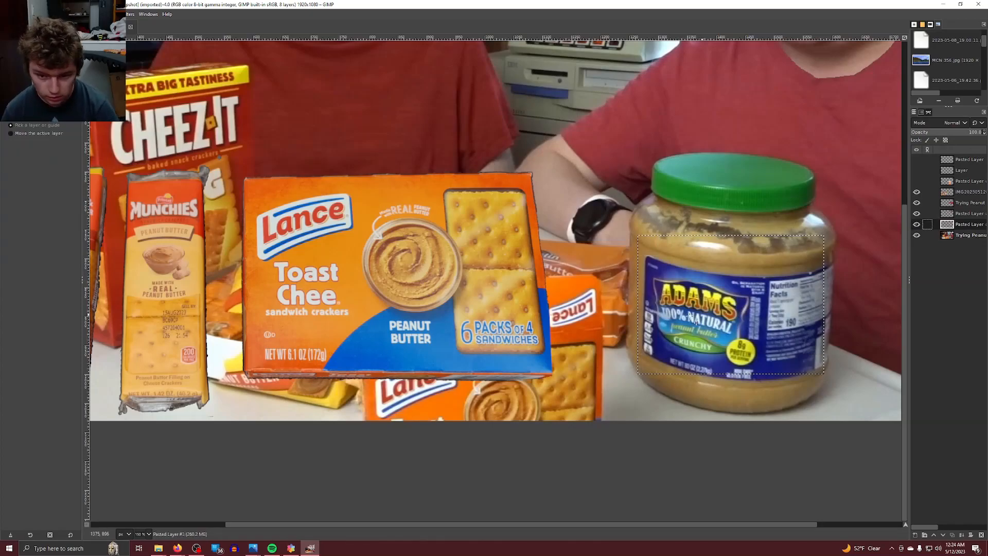
pyautogui.moveTo(698, 322); pyautogui.dragTo(755, 314)
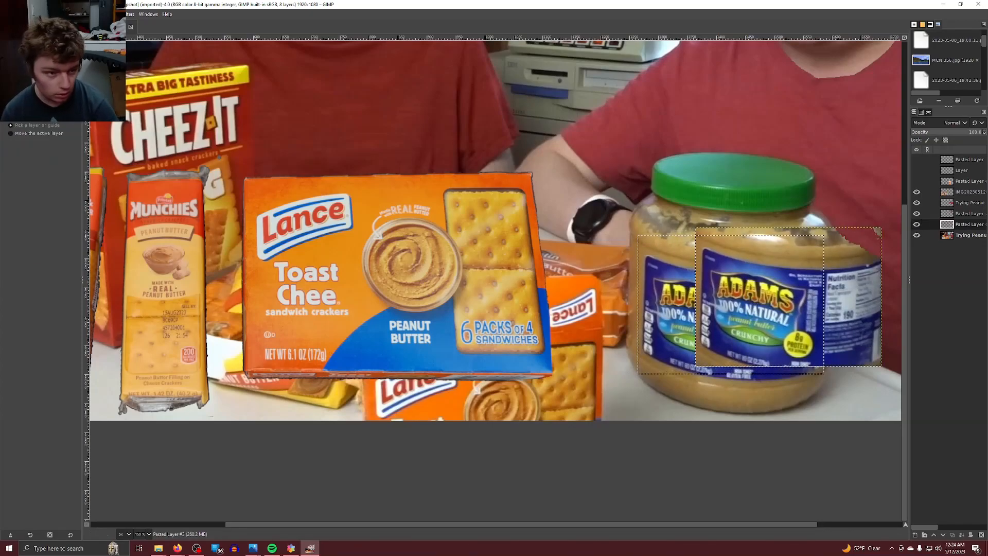
pyautogui.hotkey('shift', 'ctrl', 'a')
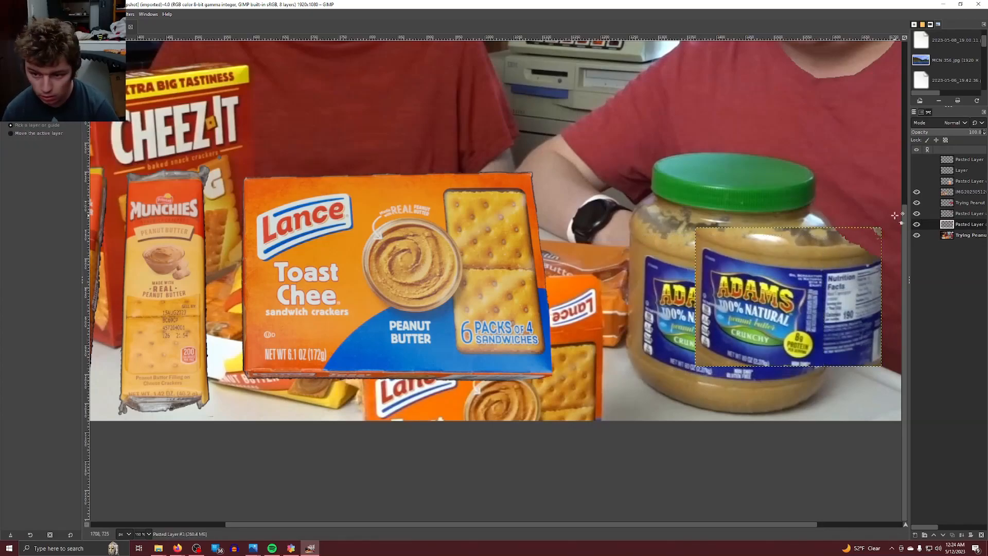
pyautogui.click(919, 180)
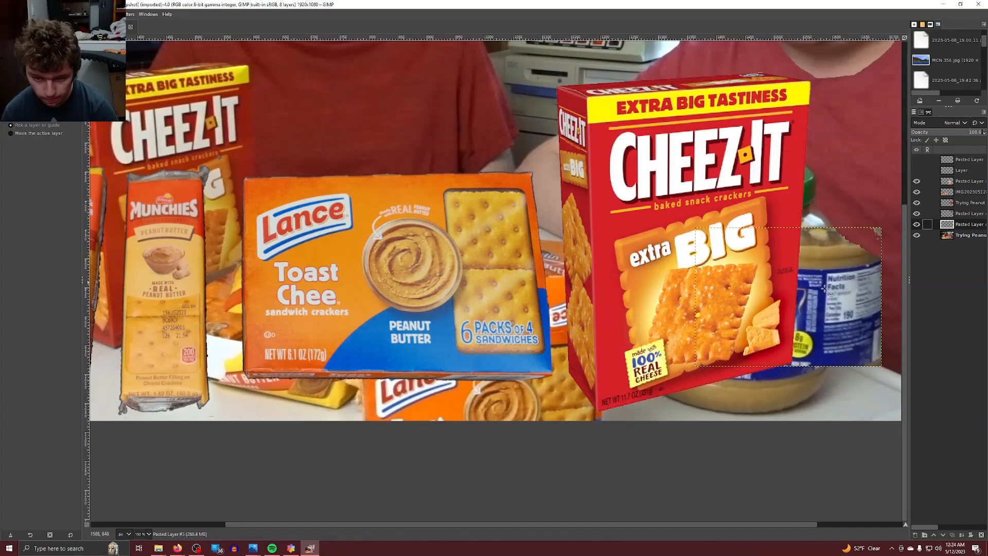
pyautogui.moveTo(846, 306); pyautogui.dragTo(874, 303)
# Link the Cheez-It box and packages layers and try to scale them down together with Unified Transform.
pyautogui.scroll(-2, 721, 302)
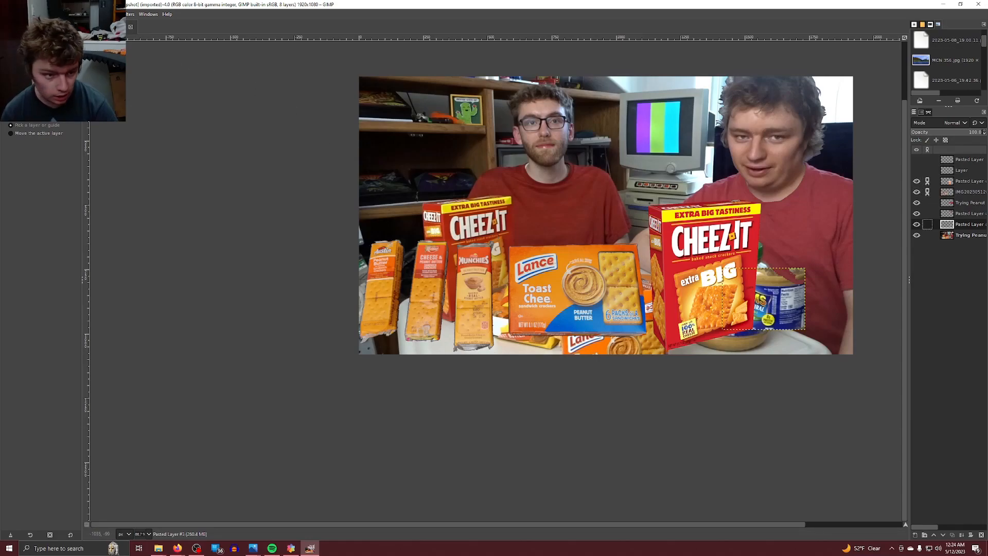
pyautogui.click(955, 184)
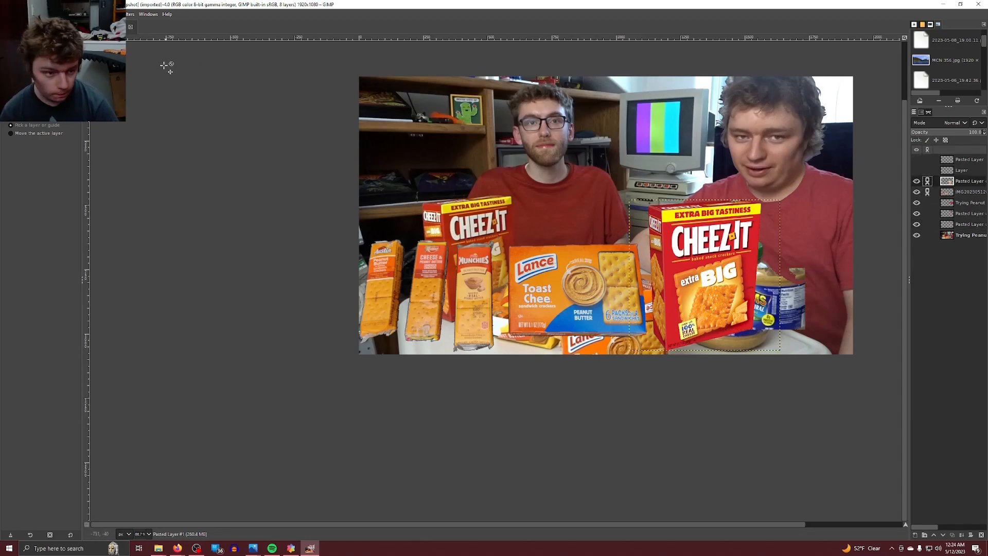
pyautogui.click(945, 194)
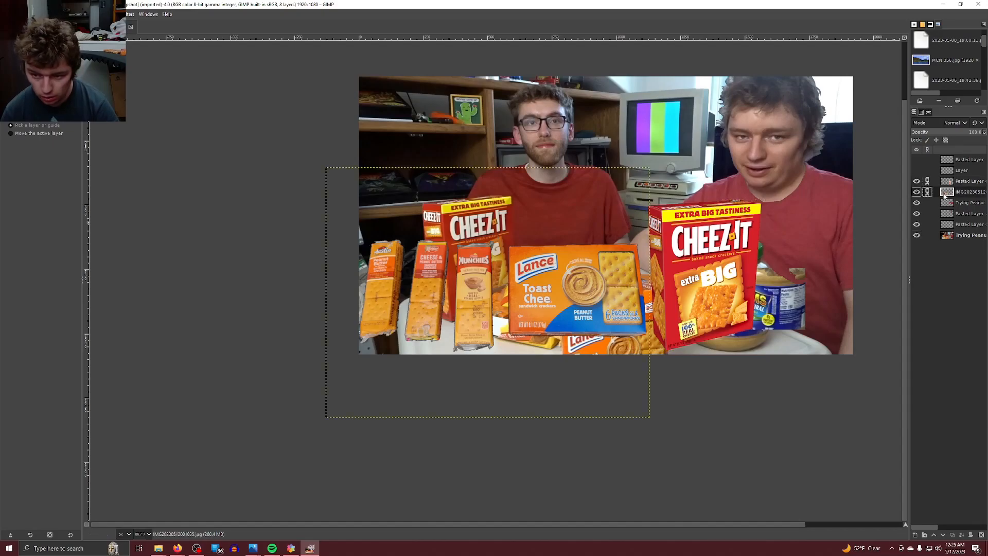
pyautogui.hotkey('shift', 't')
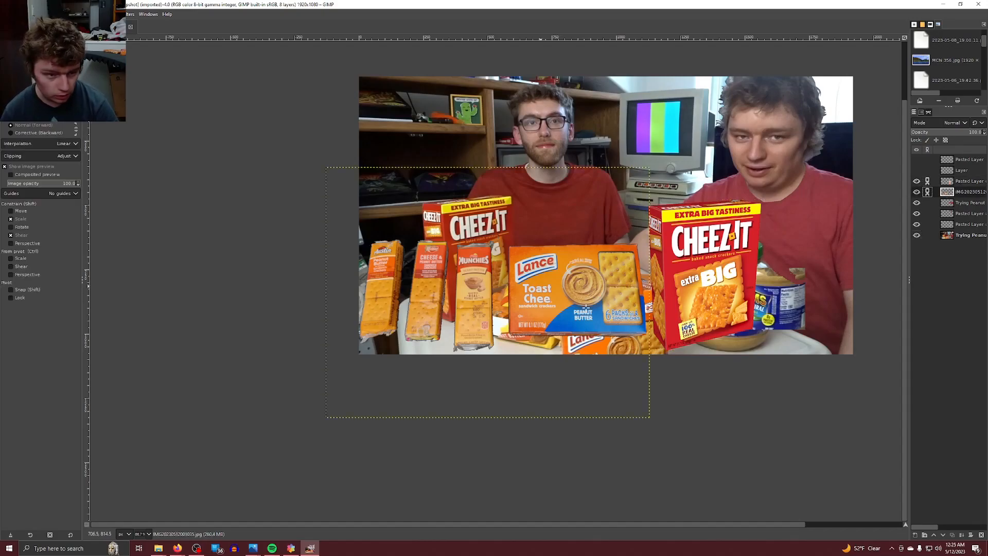
pyautogui.click(608, 272)
pyautogui.moveTo(650, 167); pyautogui.dragTo(618, 193)
pyautogui.press('Return')
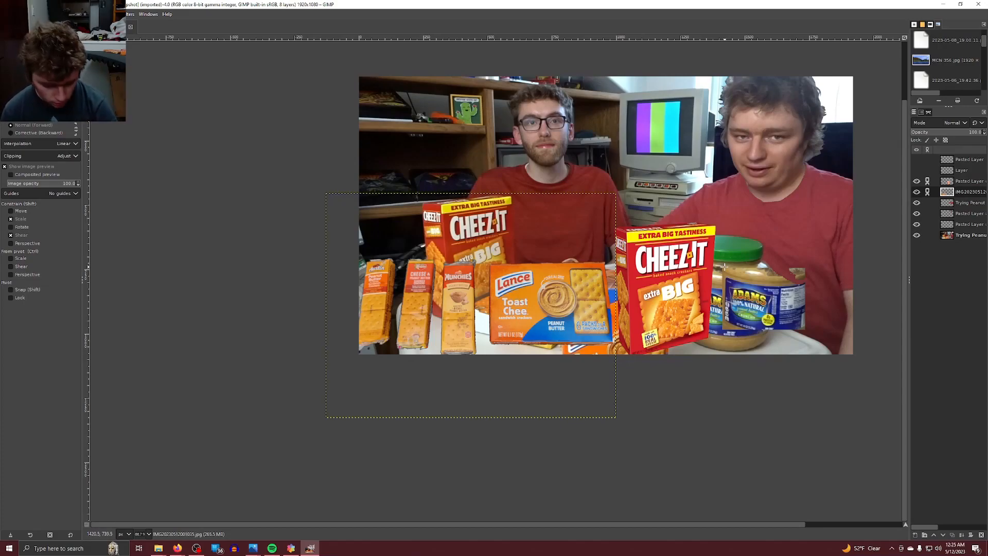
pyautogui.hotkey('ctrl', 'z')
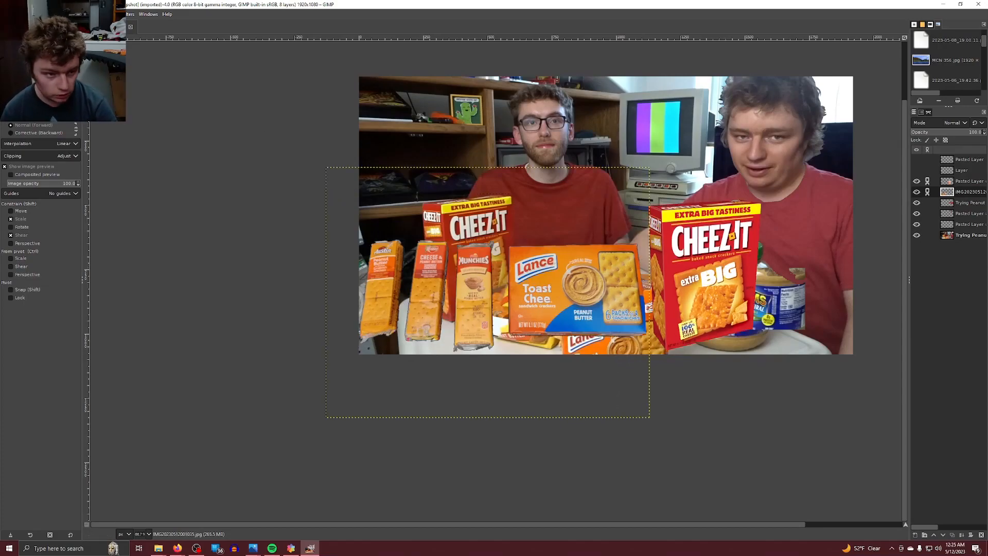
# Move the jar label piece further right, clear of the Cheez-It box, and raise its layer to second from the top.
pyautogui.press('m')
pyautogui.moveTo(783, 310); pyautogui.dragTo(820, 313)
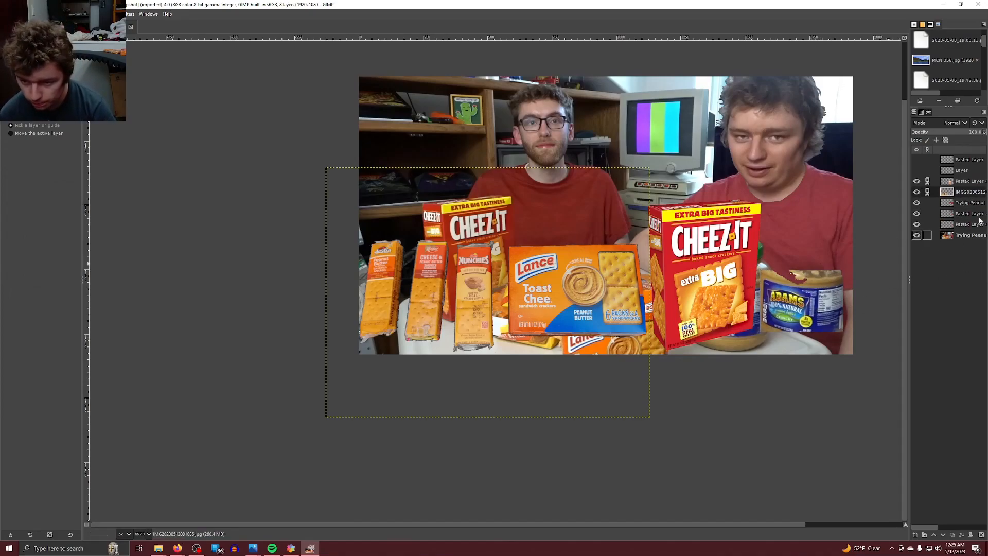
pyautogui.moveTo(945, 224); pyautogui.dragTo(954, 171)
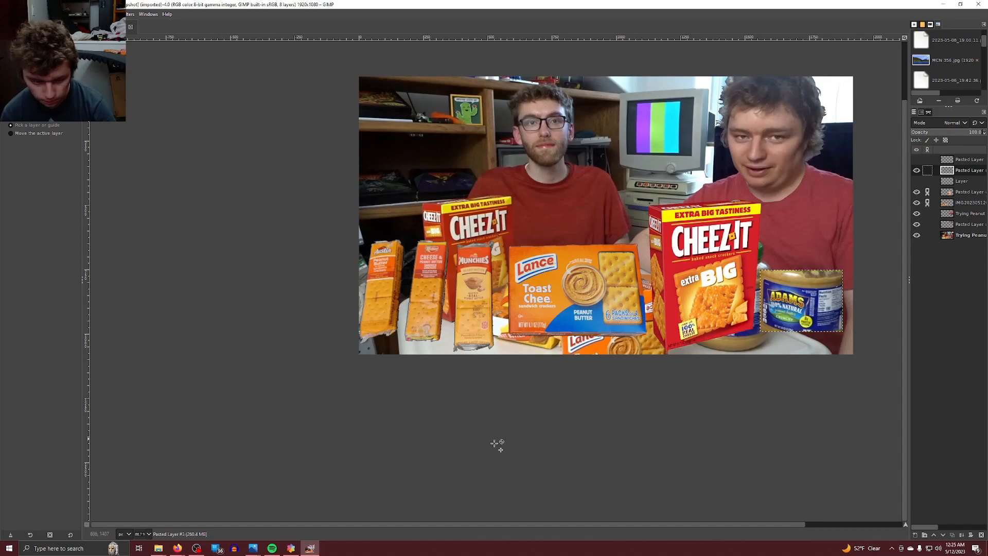
# Switch to Firefox and search Google Images for adam's crunchy peanut butter.
pyautogui.moveTo(174, 552)
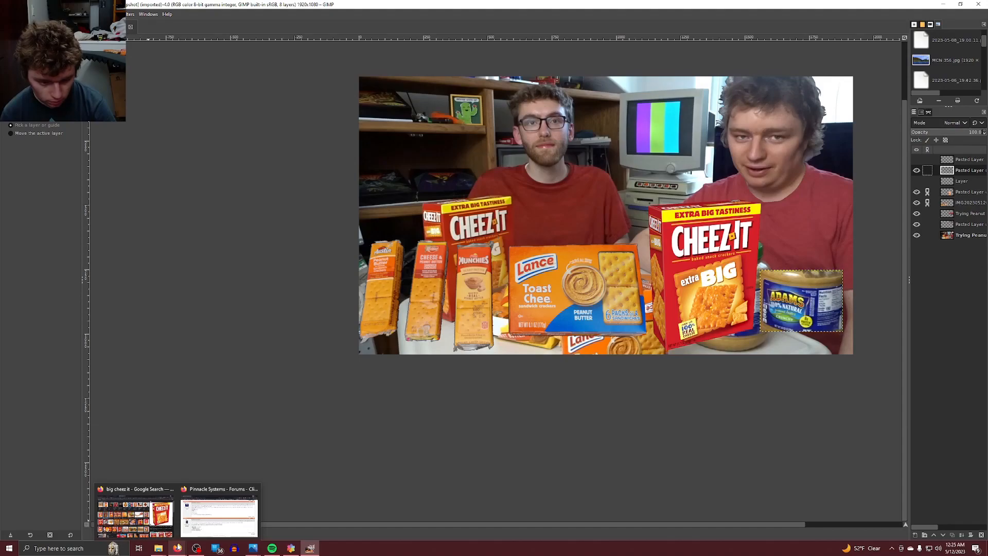
pyautogui.click(137, 515)
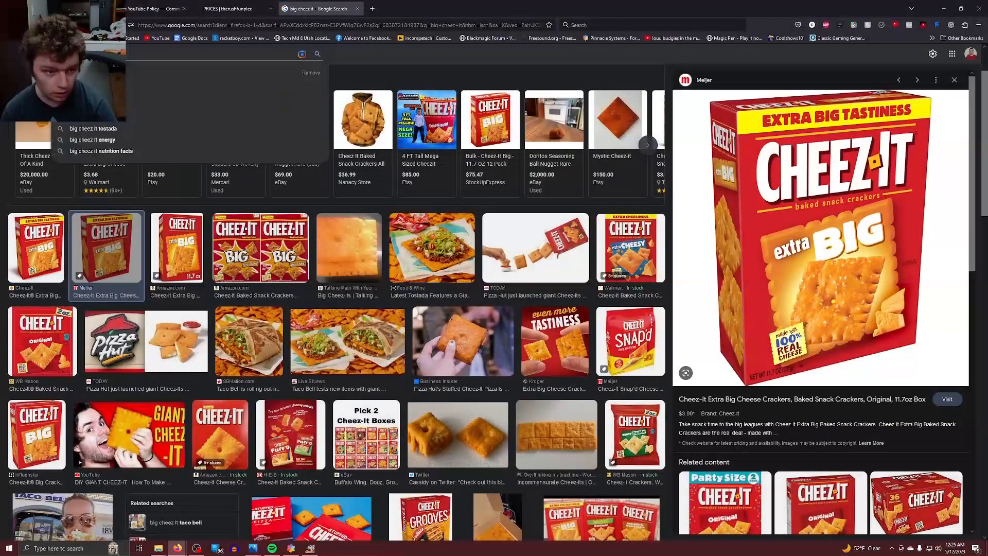
pyautogui.write("adam's creation")
pyautogui.press('Return')
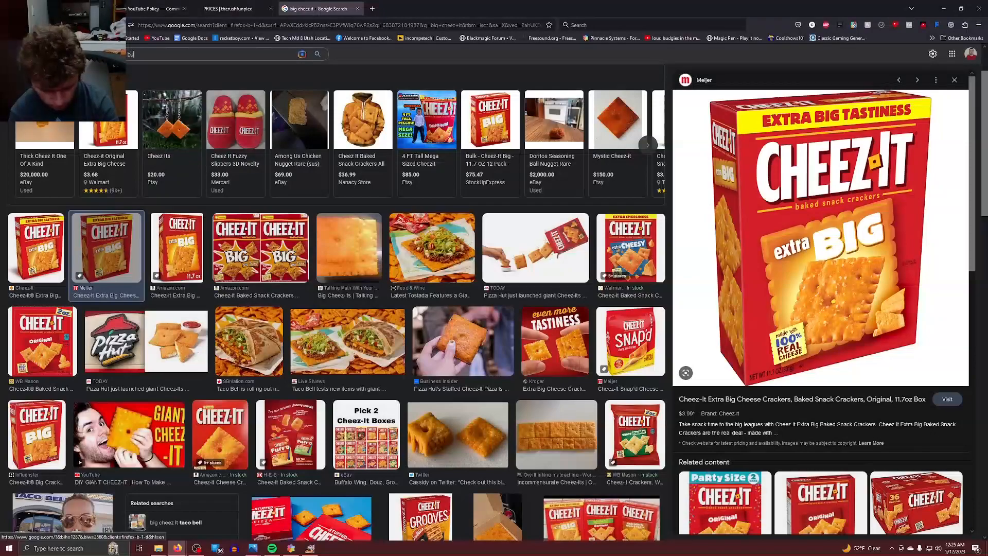
pyautogui.press('Return')
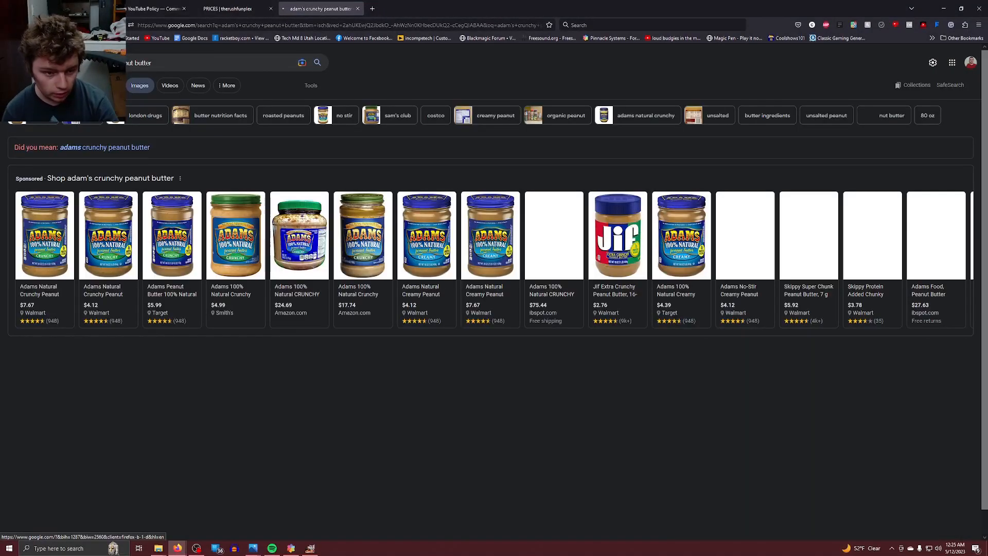
pyautogui.hotkey('alt', 'Left')
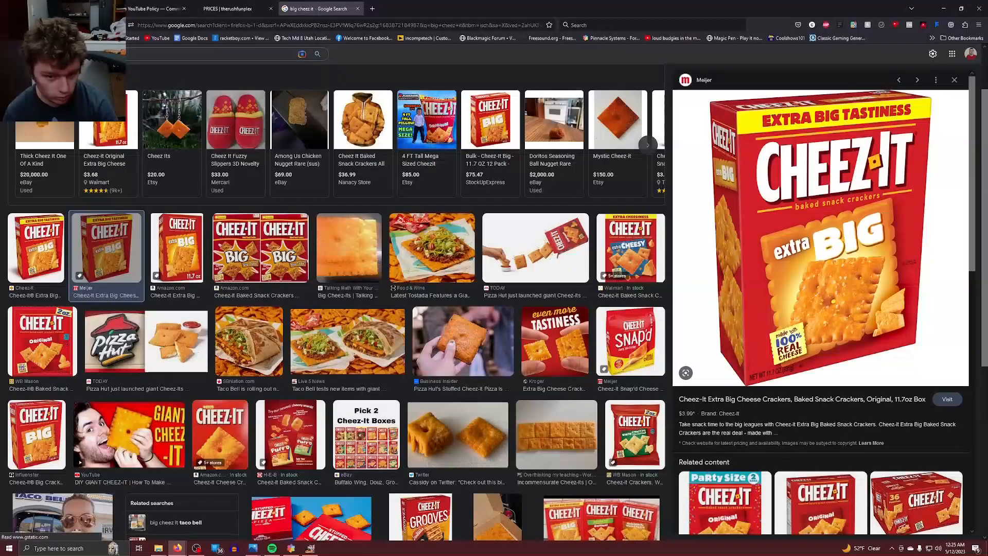
pyautogui.hotkey('alt', 'Right')
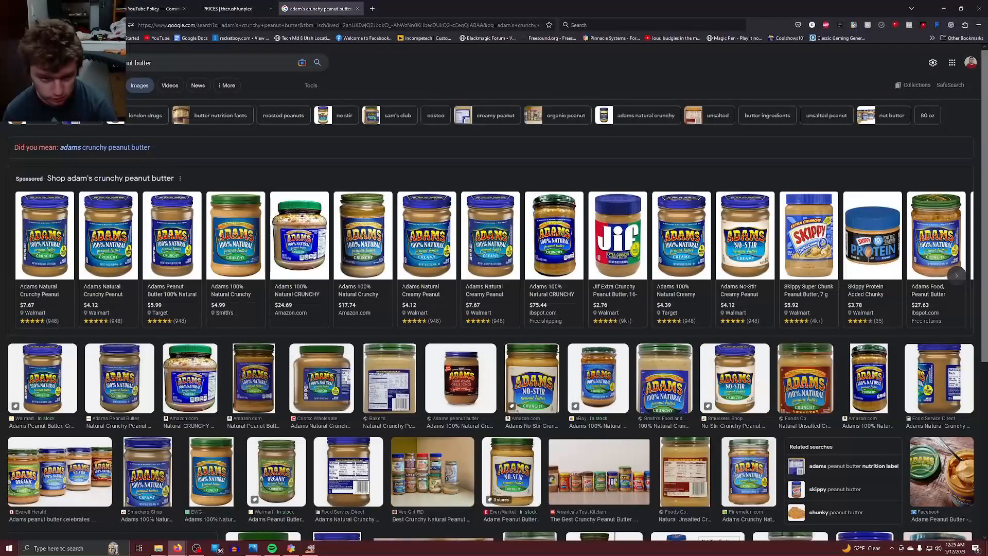
# Look through the jar results, check the 80 oz Adams jar on Amazon, and open the preview of Costco's 80 oz jar.
pyautogui.scroll(-4, 585, 339)
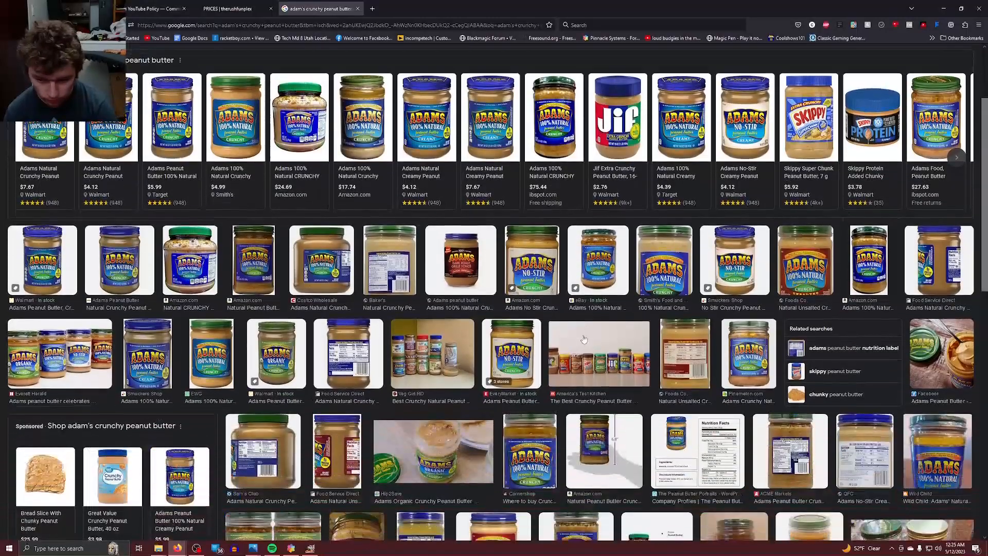
pyautogui.scroll(-2, 584, 339)
pyautogui.scroll(5, 233, 271)
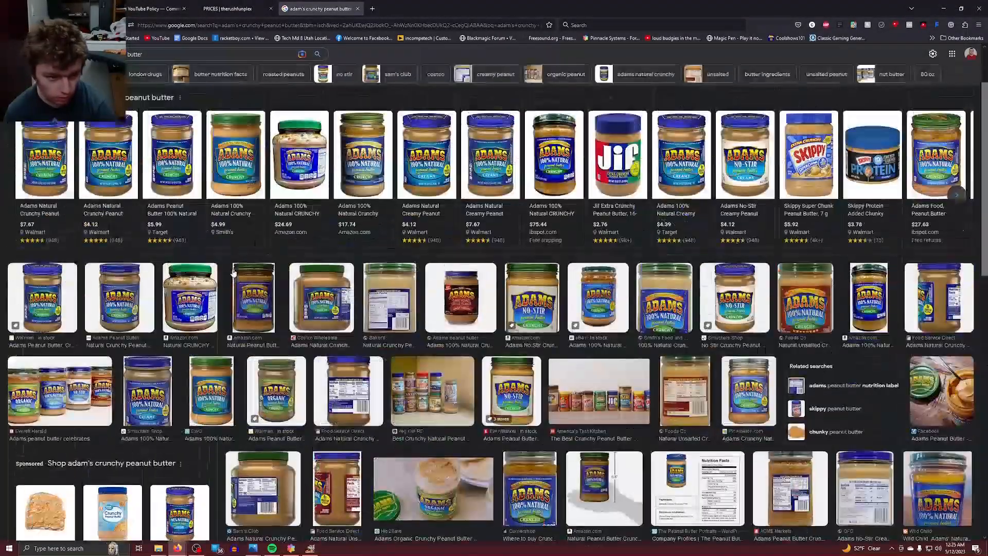
pyautogui.scroll(2, 233, 271)
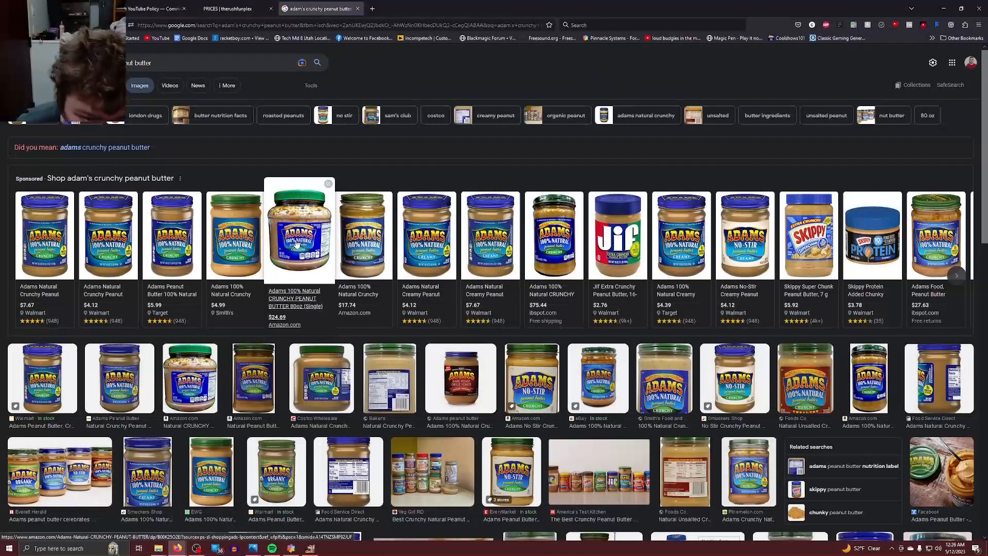
pyautogui.click(308, 219)
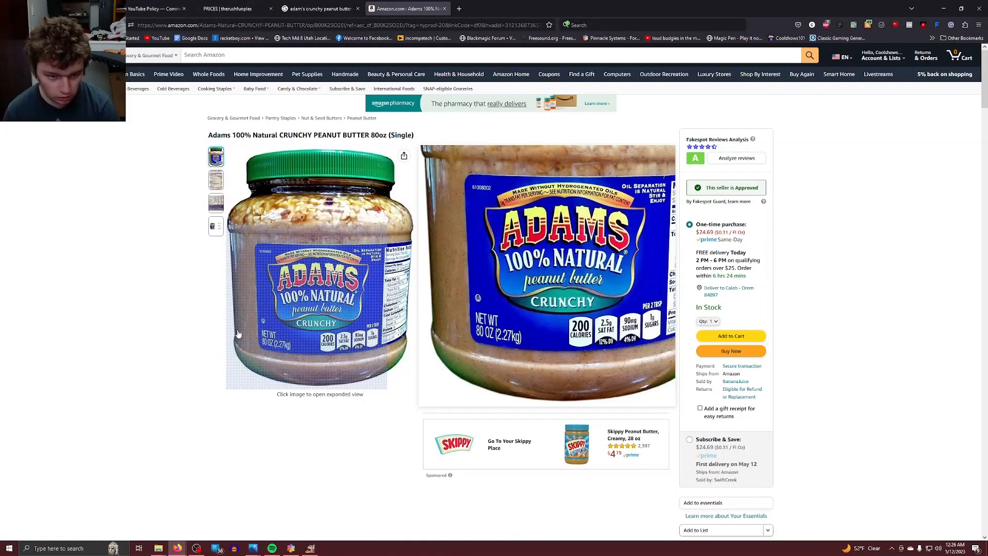
pyautogui.click(323, 9)
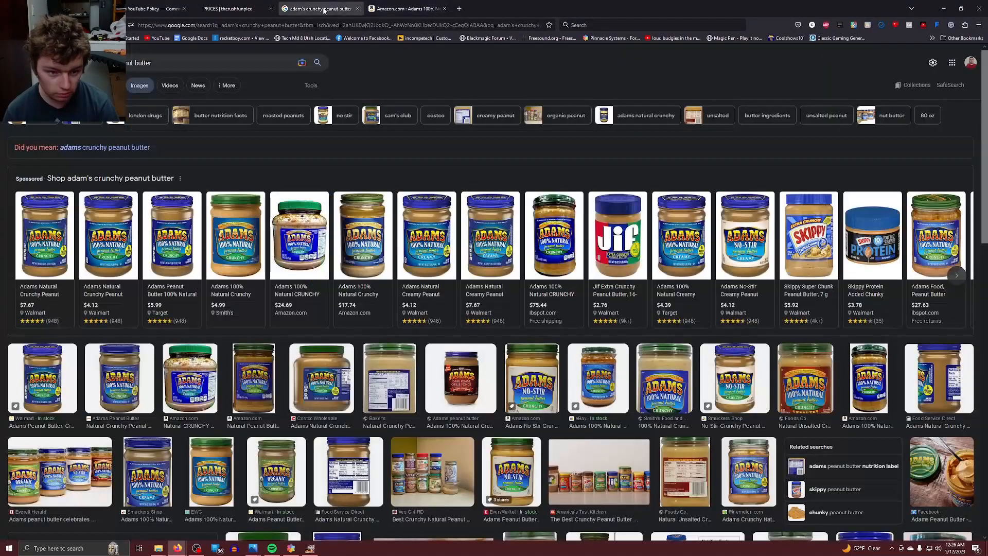
pyautogui.click(330, 386)
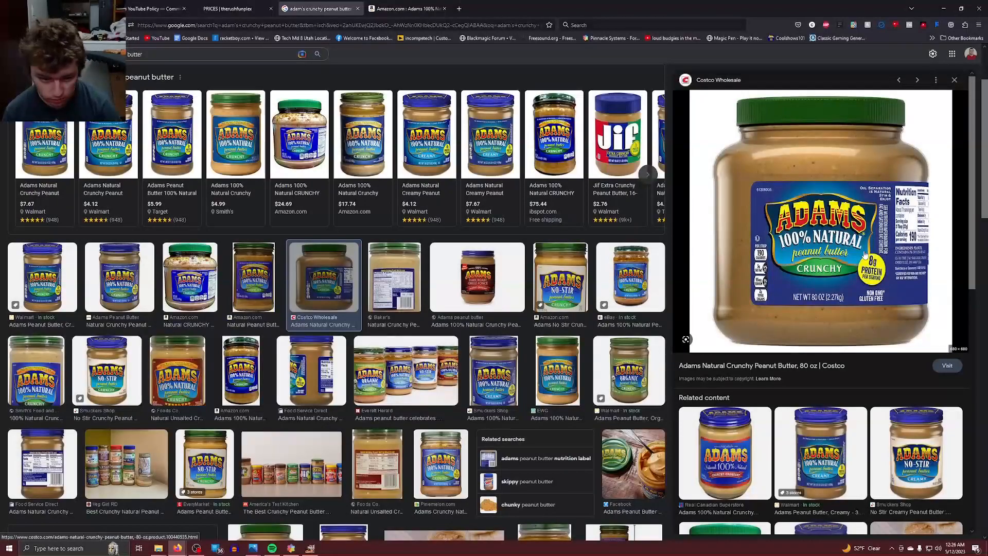
# Copy the Costco Adams crunchy peanut butter jar image and switch back to GIMP.
pyautogui.click(311, 550)
pyautogui.click(312, 550)
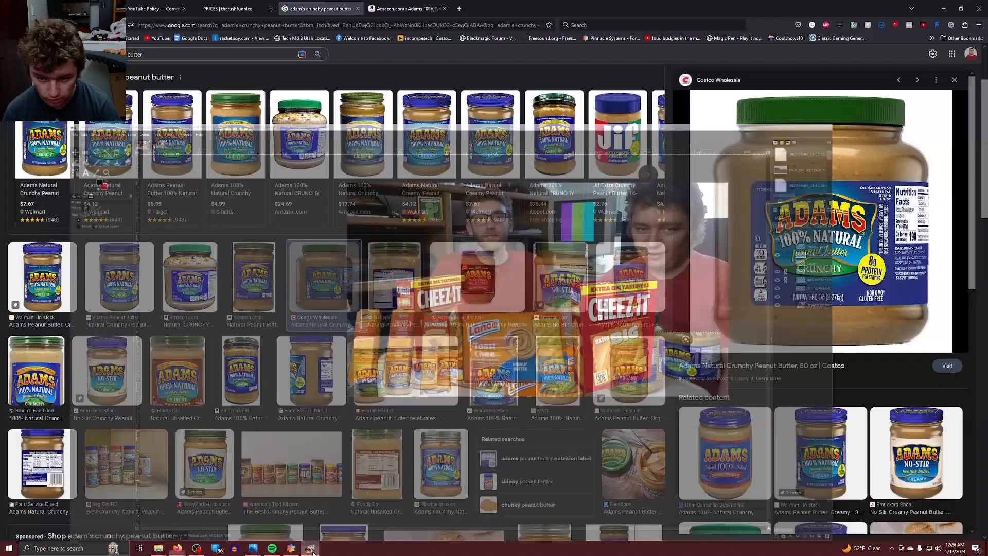
pyautogui.rightClick(890, 193)
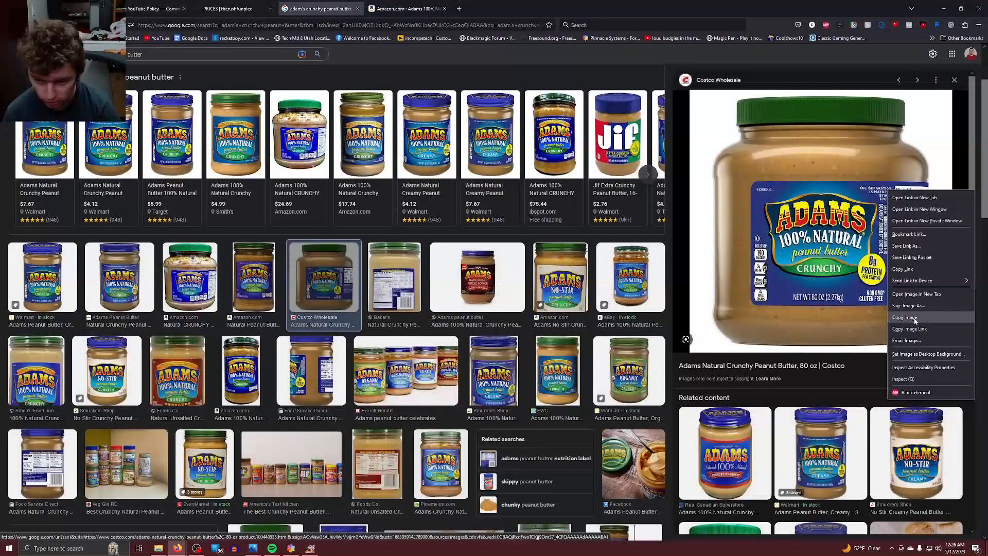
pyautogui.click(917, 317)
pyautogui.click(315, 549)
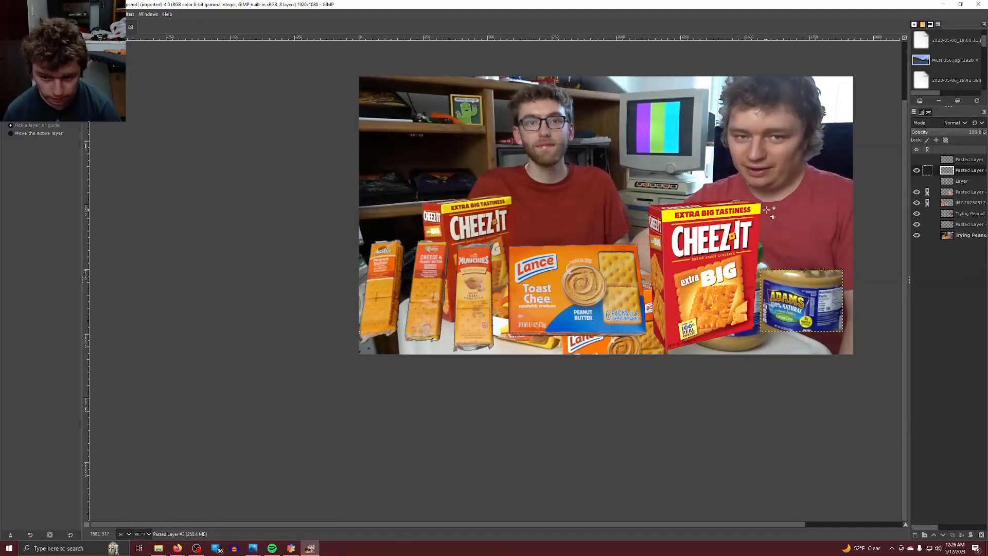
# Delete the pasted jar label layer beside the Cheez-It box.
pyautogui.rightClick(954, 163)
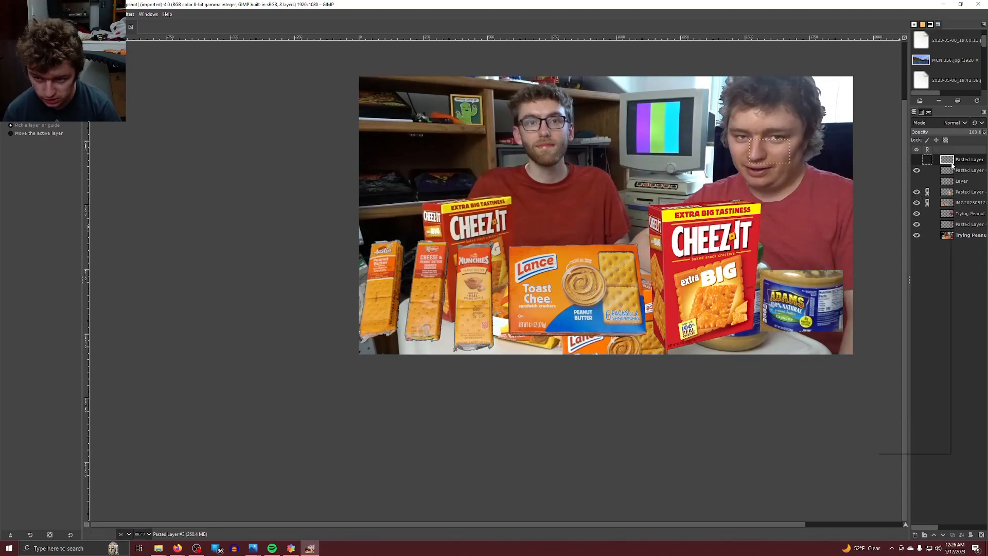
pyautogui.click(954, 170)
pyautogui.rightClick(954, 171)
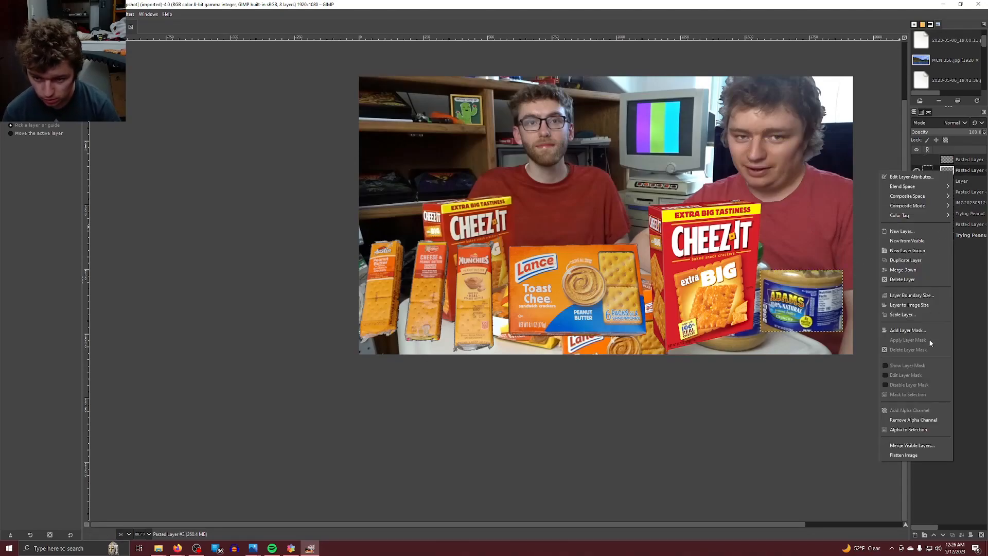
pyautogui.click(908, 280)
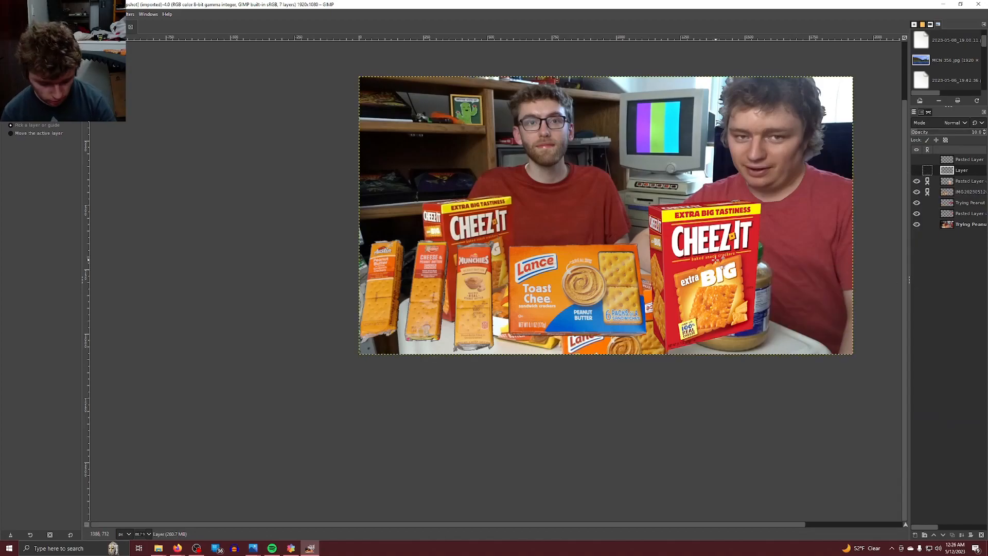
# Restore the deleted Adams jar layer and select its white background with Fuzzy Select.
pyautogui.hotkey('ctrl', 'z')
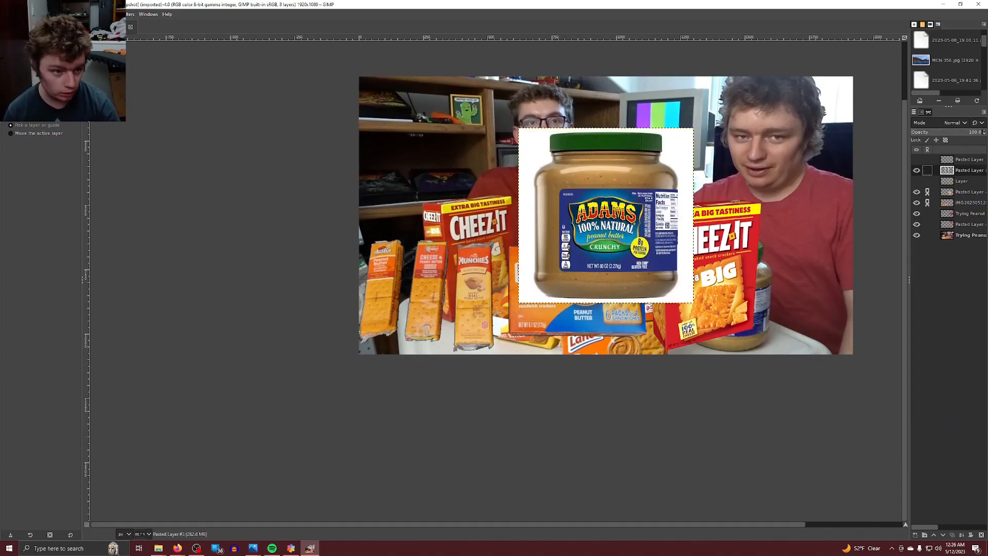
pyautogui.press('u')
pyautogui.click(540, 144)
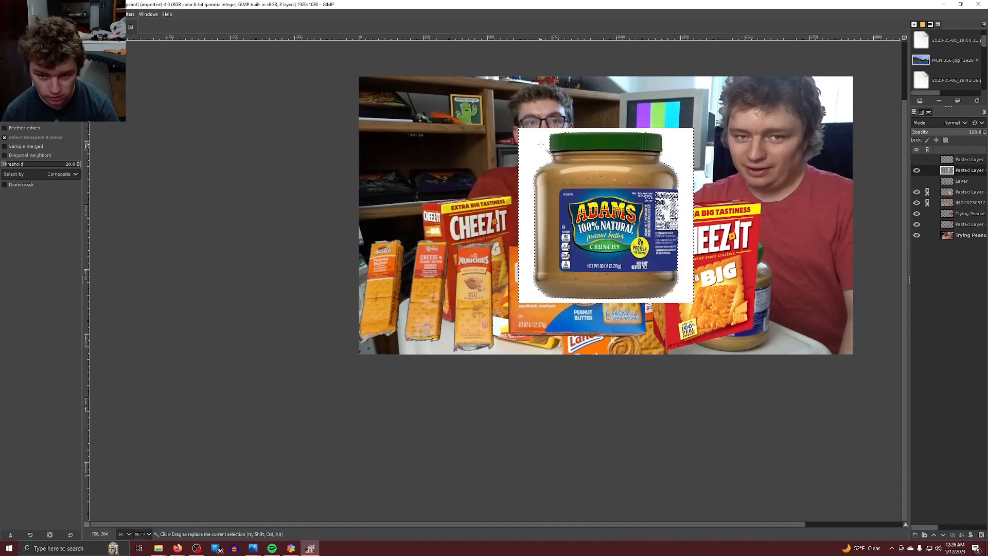
pyautogui.keyDown('ctrl'); pyautogui.scroll(8, 684, 222); pyautogui.keyUp('ctrl')
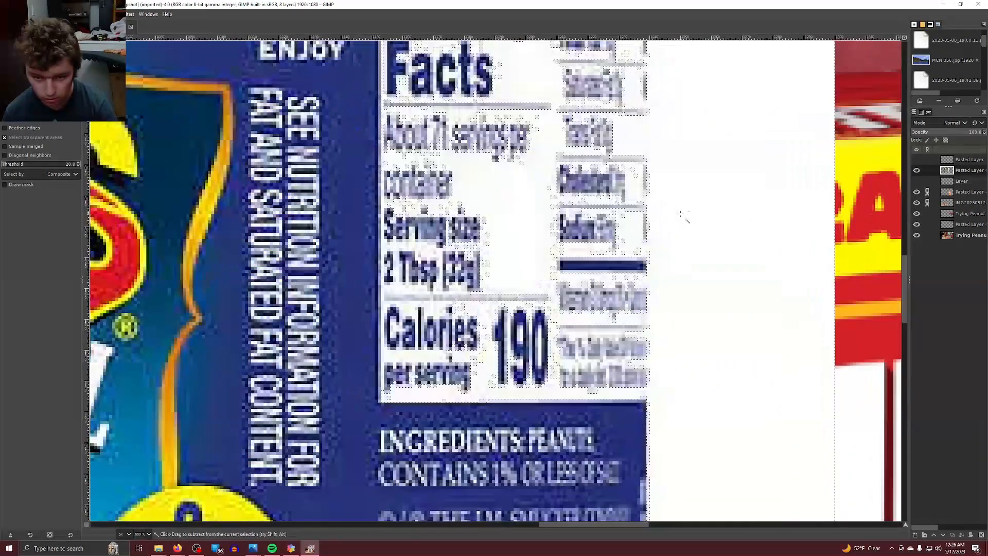
pyautogui.keyDown('ctrl'); pyautogui.scroll(-3, 682, 217); pyautogui.keyUp('ctrl')
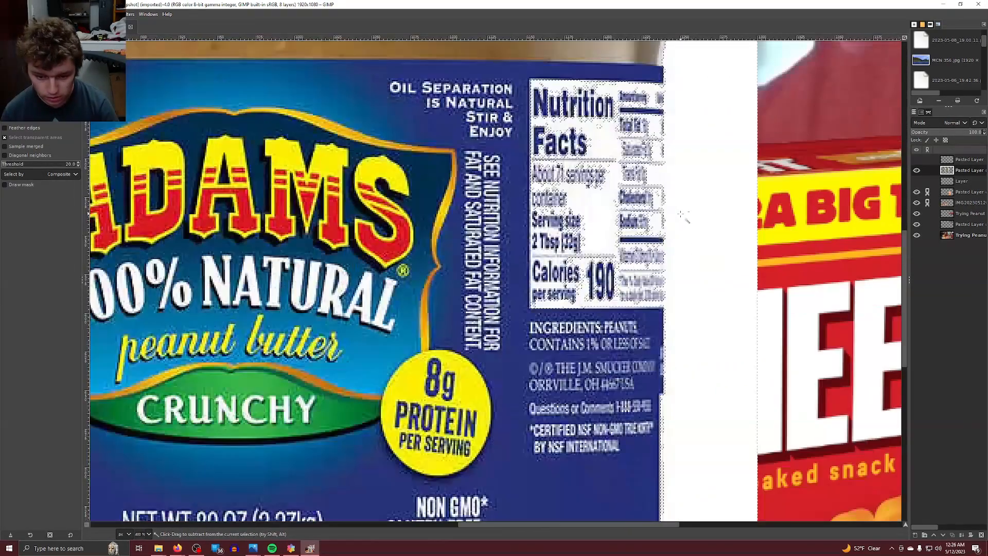
pyautogui.scroll(5, 682, 217)
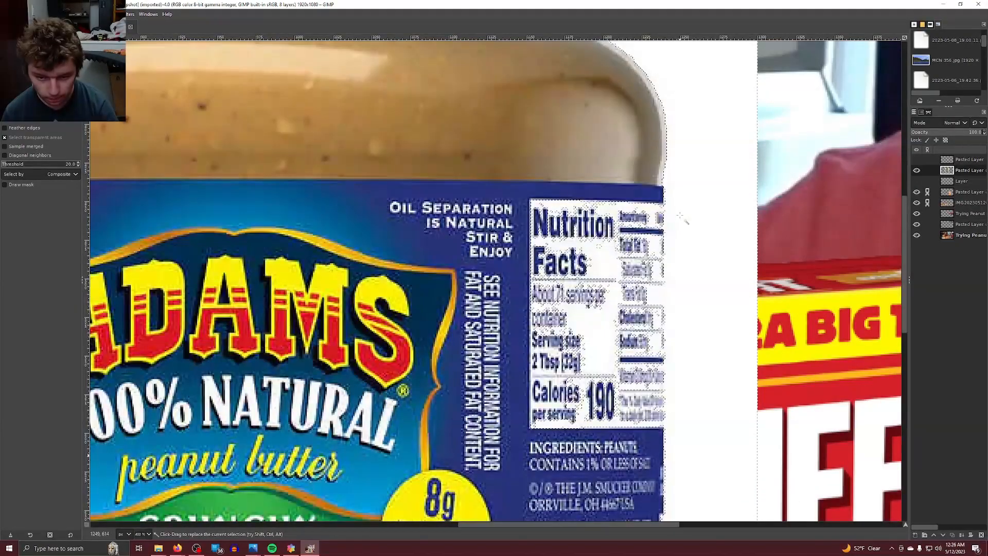
pyautogui.scroll(5, 680, 217)
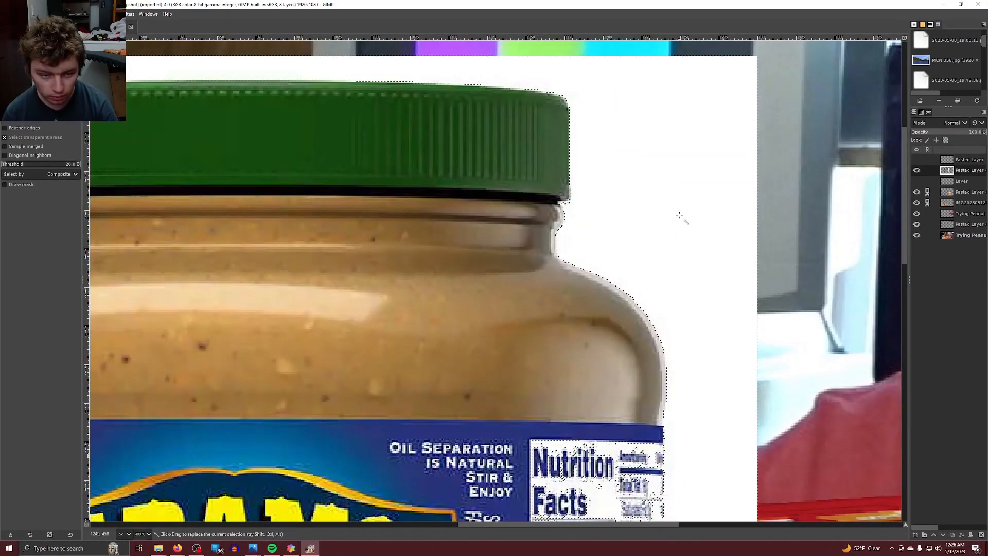
# Grow the selection of the white background so it reaches closer to the jar's outline.
pyautogui.click(32, 14)
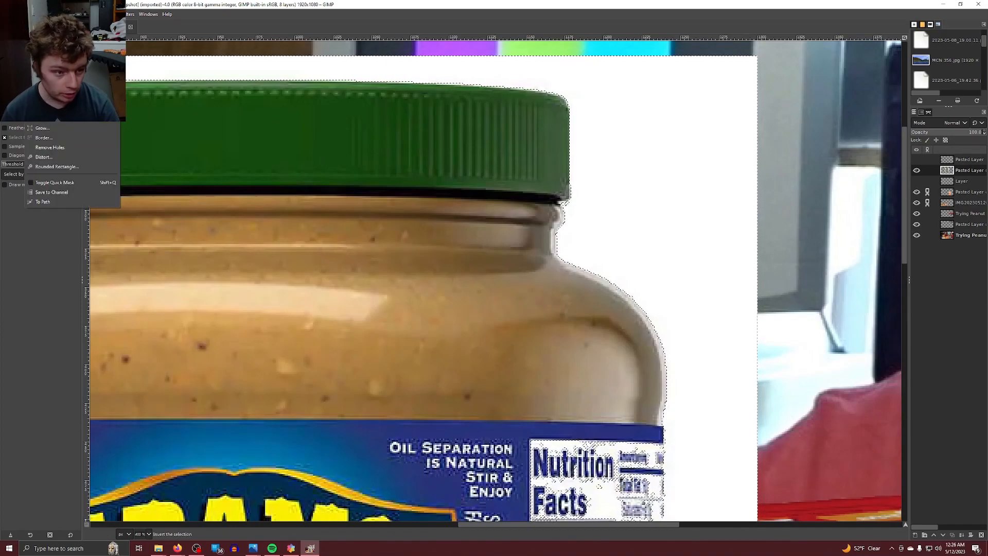
pyautogui.click(57, 127)
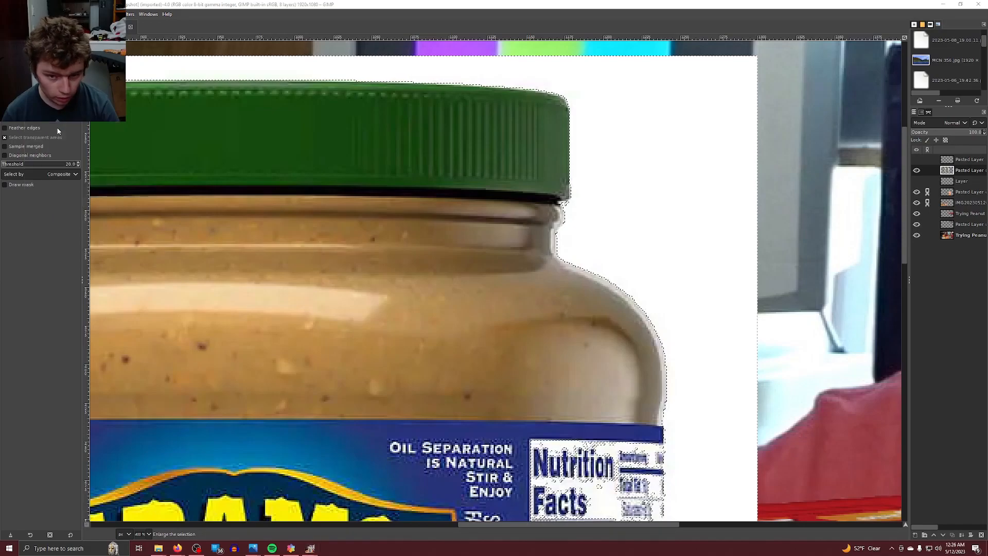
pyautogui.click(71, 155)
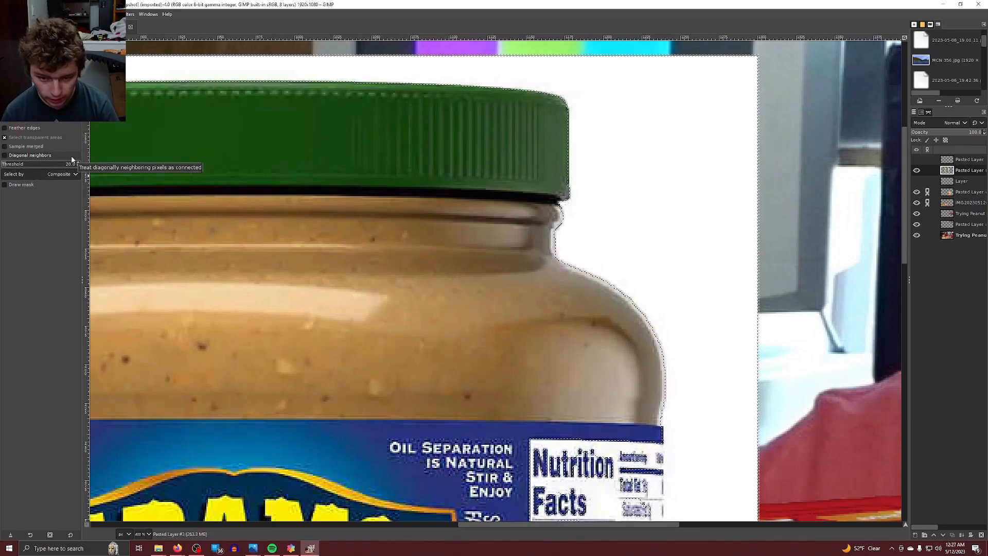
# Subtract the nutrition facts area from the selection with Rectangle Select and erase the white background around the jar.
pyautogui.press('r')
pyautogui.scroll(-5, 519, 197)
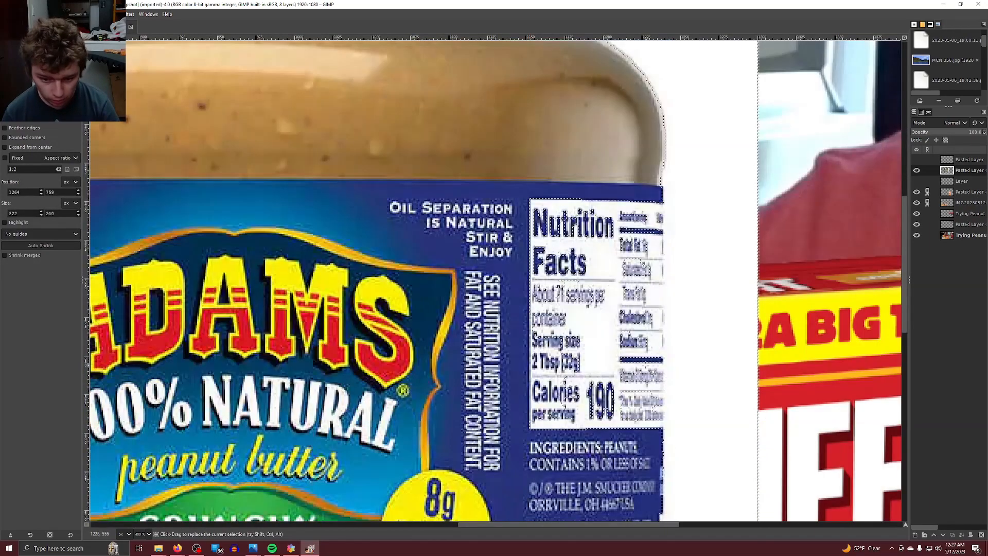
pyautogui.moveTo(517, 192); pyautogui.dragTo(664, 477)
pyautogui.scroll(-4, 664, 477)
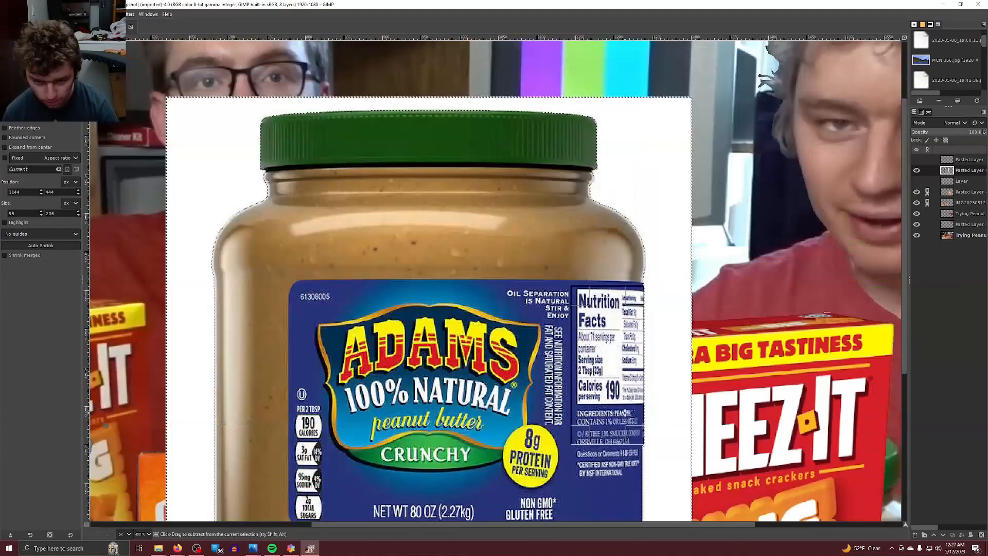
pyautogui.scroll(1, 619, 417)
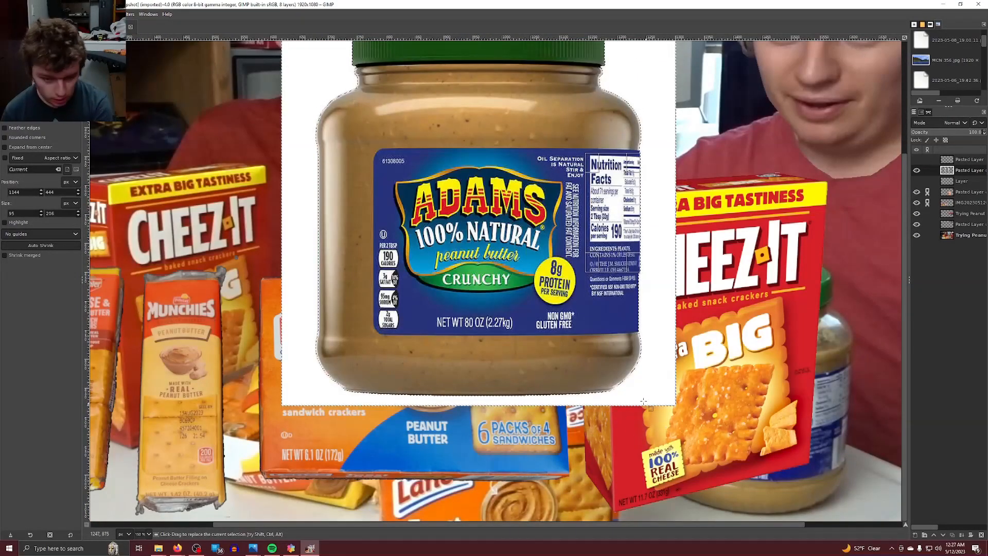
pyautogui.press('Delete')
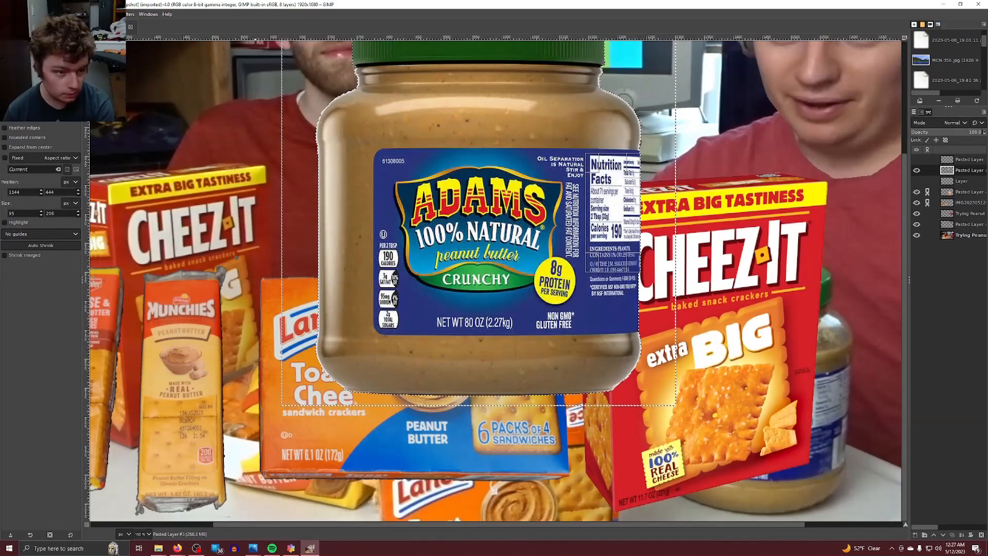
# Clear the selection and fuzzy-select the transparent area surrounding the peanut butter jar.
pyautogui.click(34, 14)
pyautogui.click(44, 118)
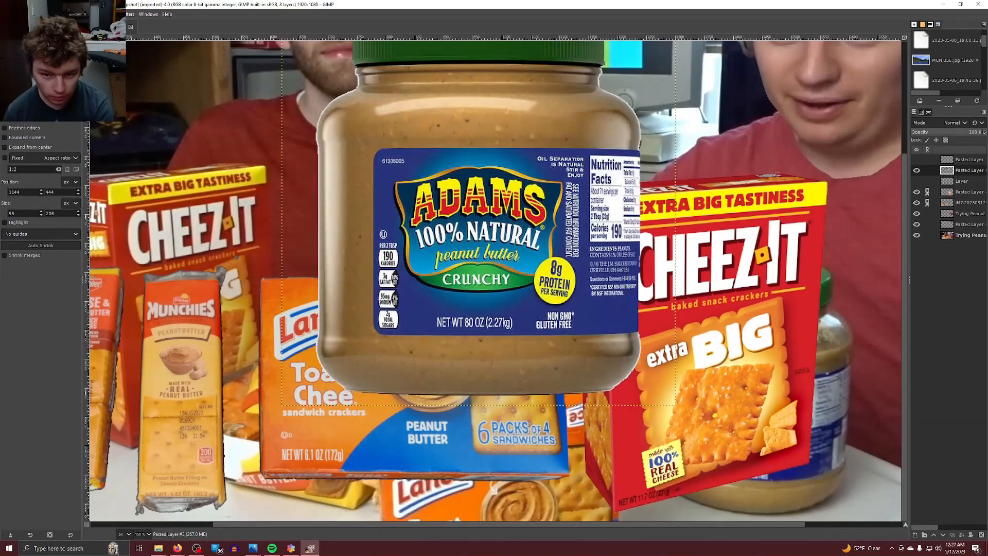
pyautogui.scroll(3, 504, 331)
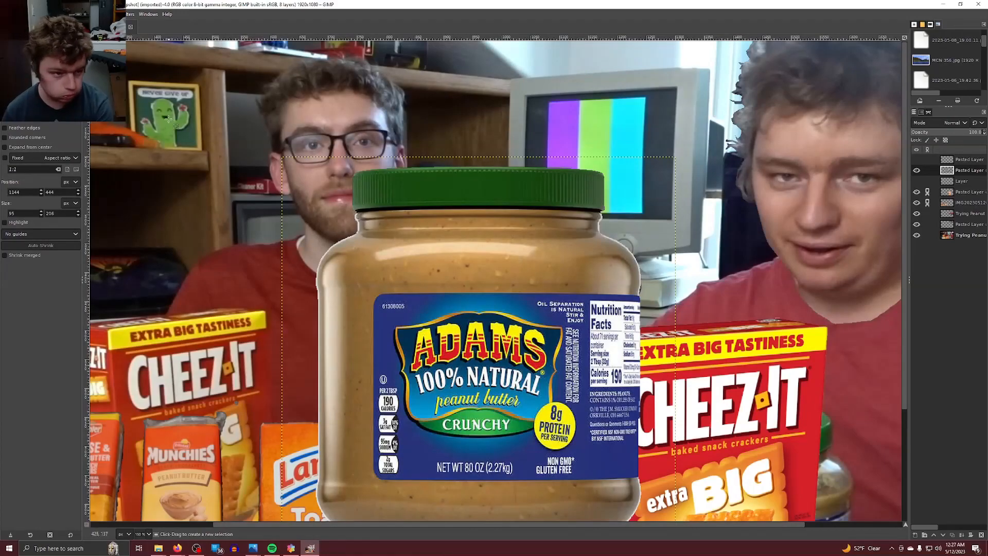
pyautogui.press('u')
pyautogui.click(286, 266)
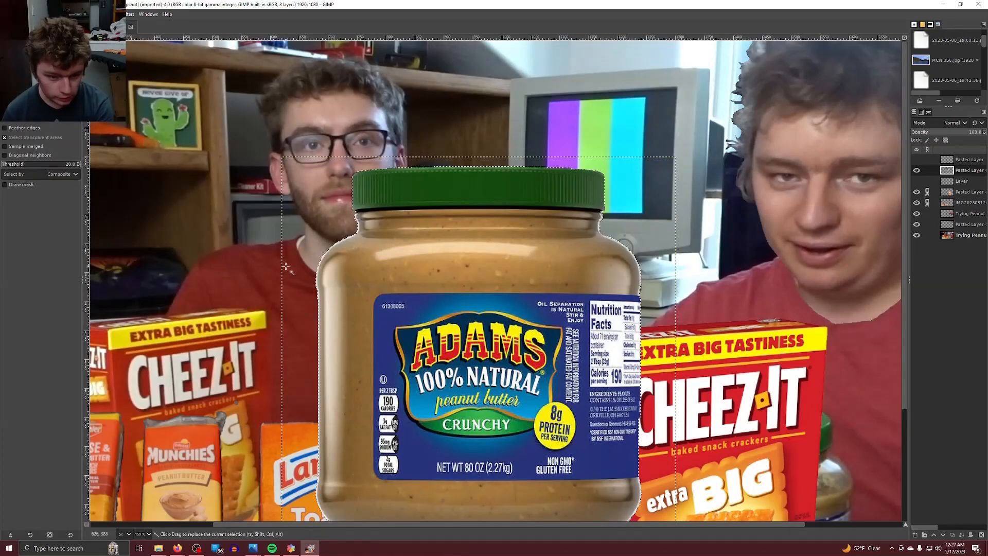
pyautogui.scroll(-5, 285, 266)
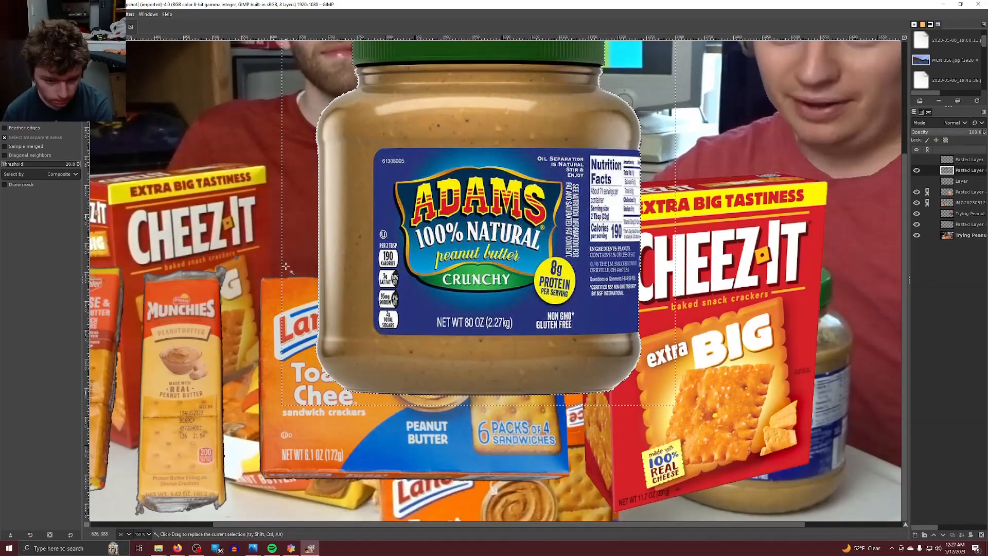
# Subtract rectangles covering the strip below the jar's base and the area around its green lid from the selection.
pyautogui.press('r')
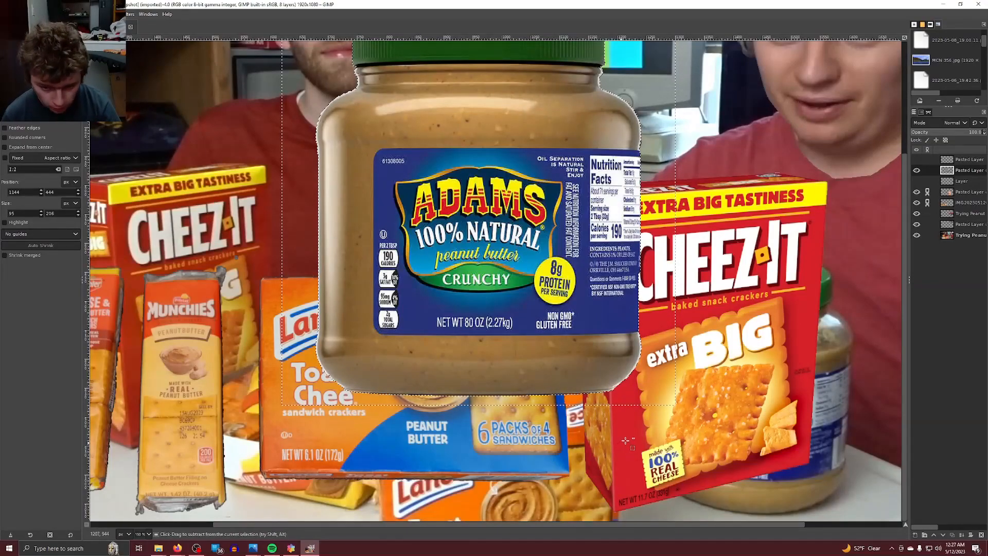
pyautogui.press('ctrl')
pyautogui.moveTo(620, 435); pyautogui.dragTo(333, 396)
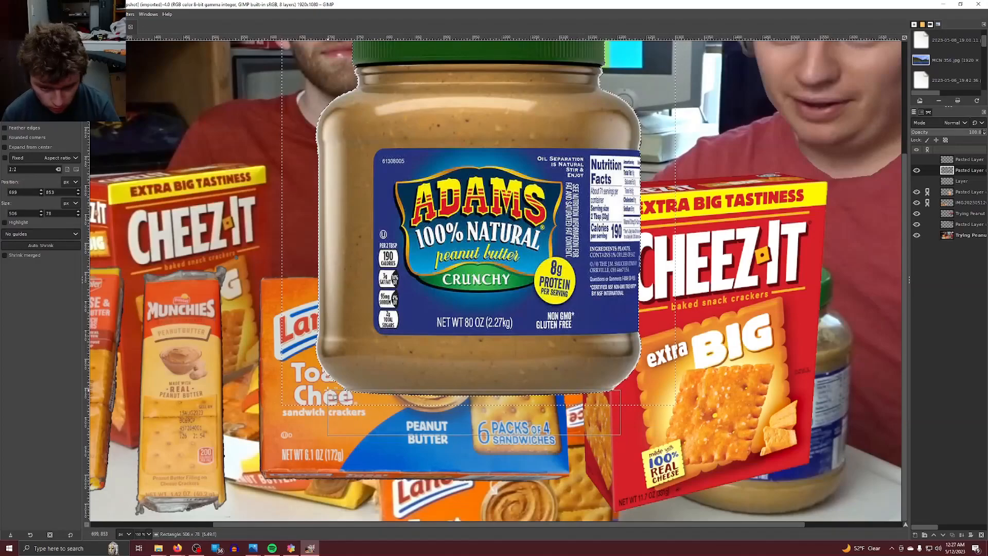
pyautogui.scroll(3, 492, 363)
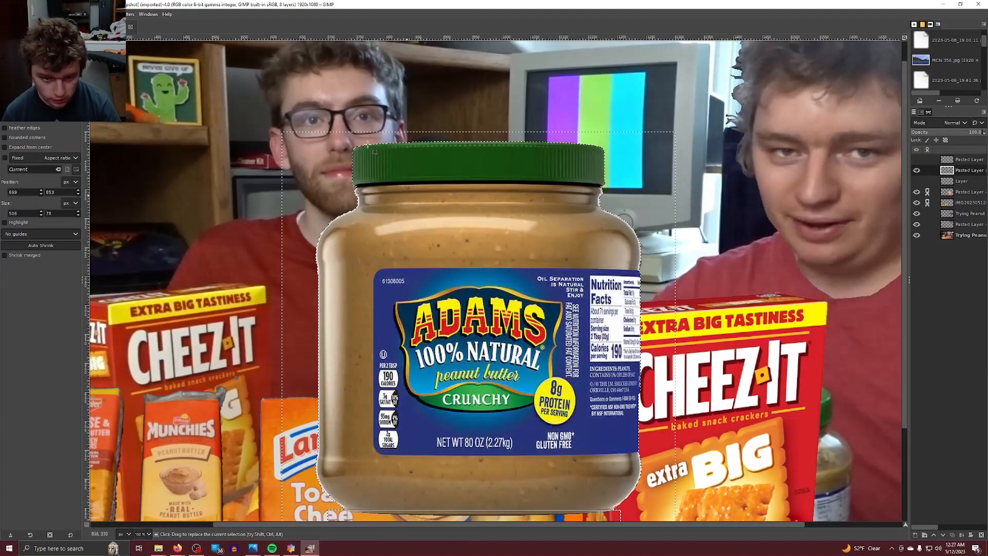
pyautogui.moveTo(315, 90); pyautogui.dragTo(644, 185)
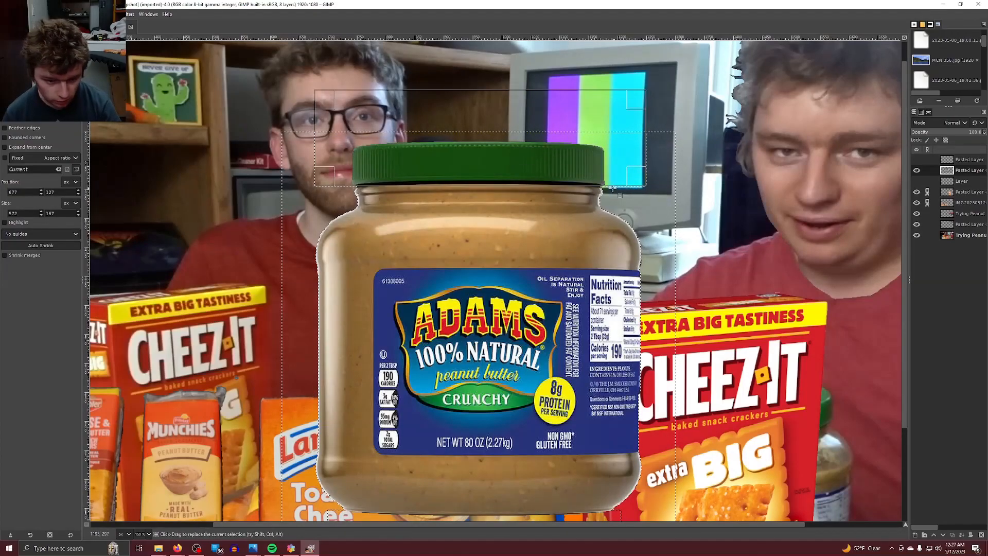
# Subtract a narrow rectangle about 36 px wide along the right edge of the jar's blue label from the selection.
pyautogui.scroll(2, 645, 299)
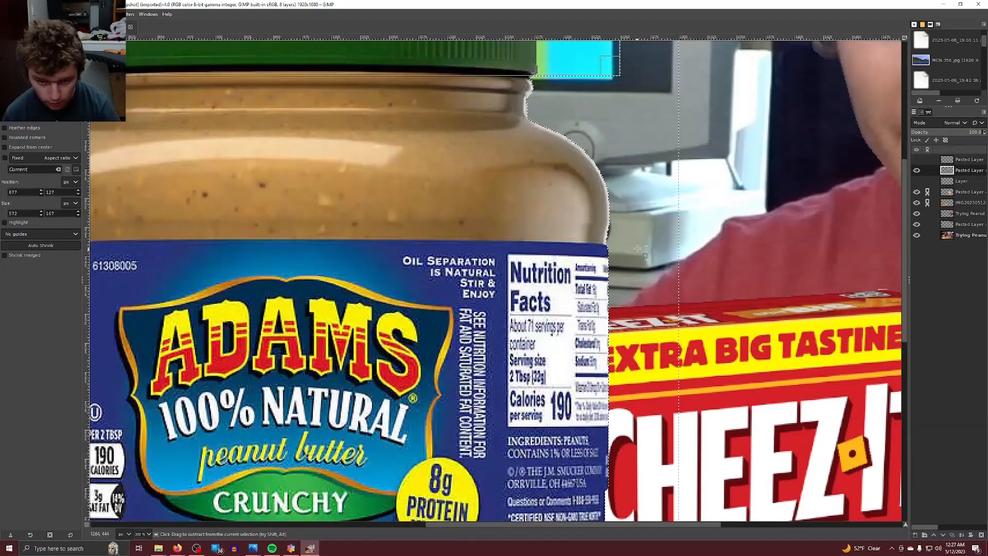
pyautogui.moveTo(645, 242); pyautogui.dragTo(632, 424)
pyautogui.scroll(-1, 632, 424)
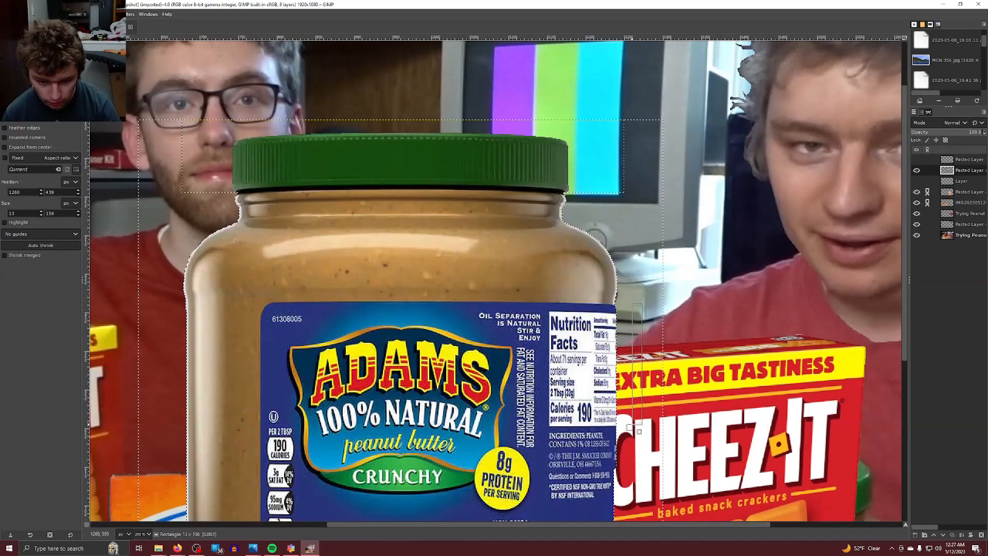
pyautogui.scroll(-3, 631, 427)
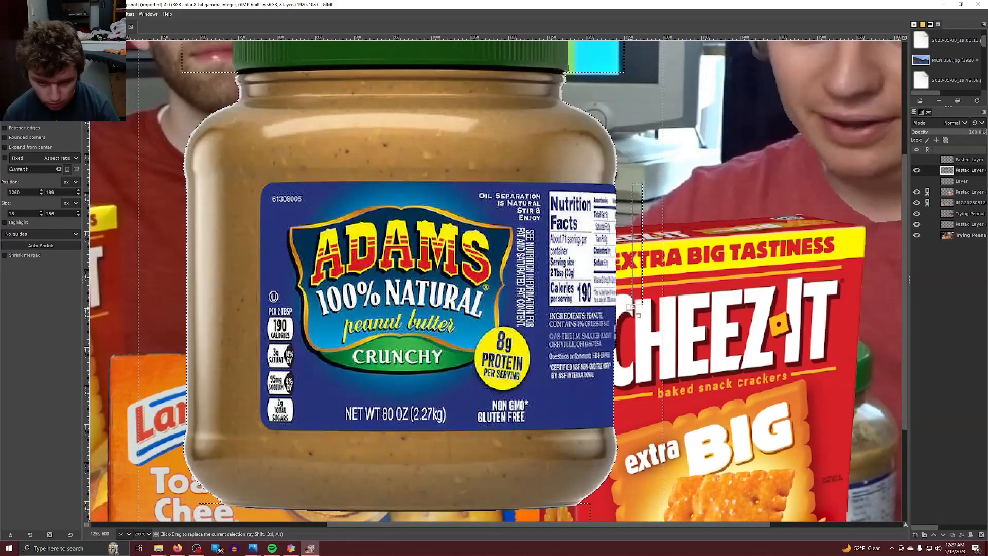
pyautogui.moveTo(631, 305); pyautogui.dragTo(613, 421)
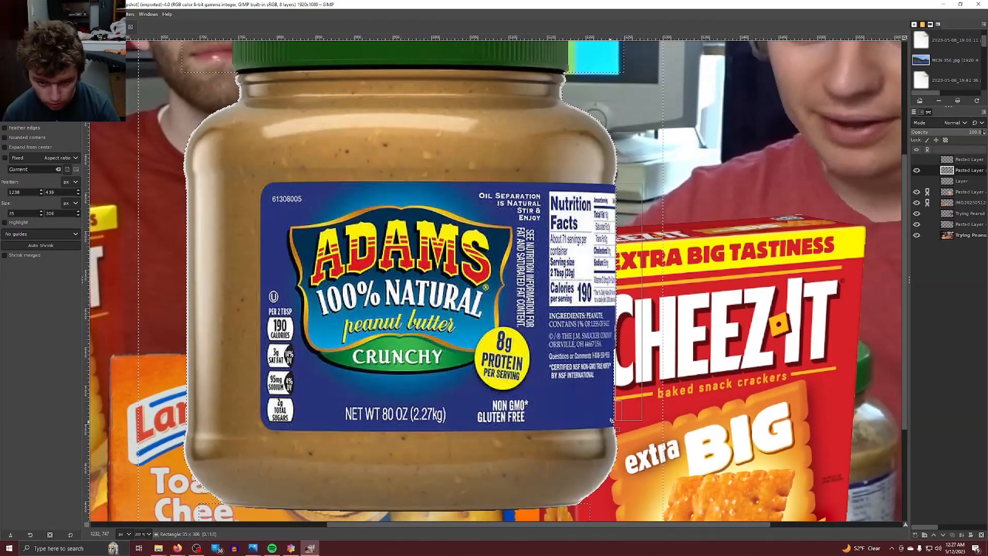
pyautogui.moveTo(613, 420); pyautogui.dragTo(611, 421)
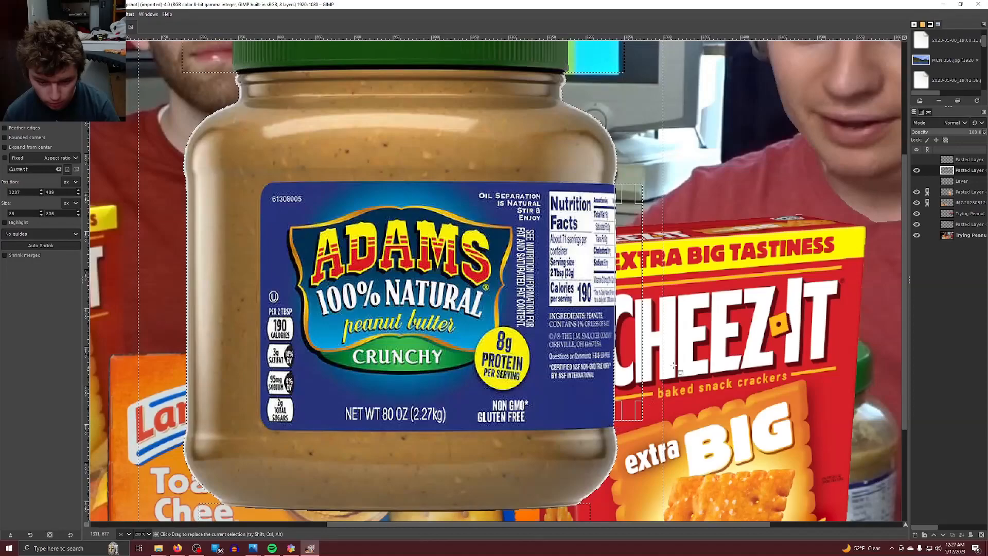
# Try growing the selection and erasing the white fringe around the jar's outline.
pyautogui.click(32, 14)
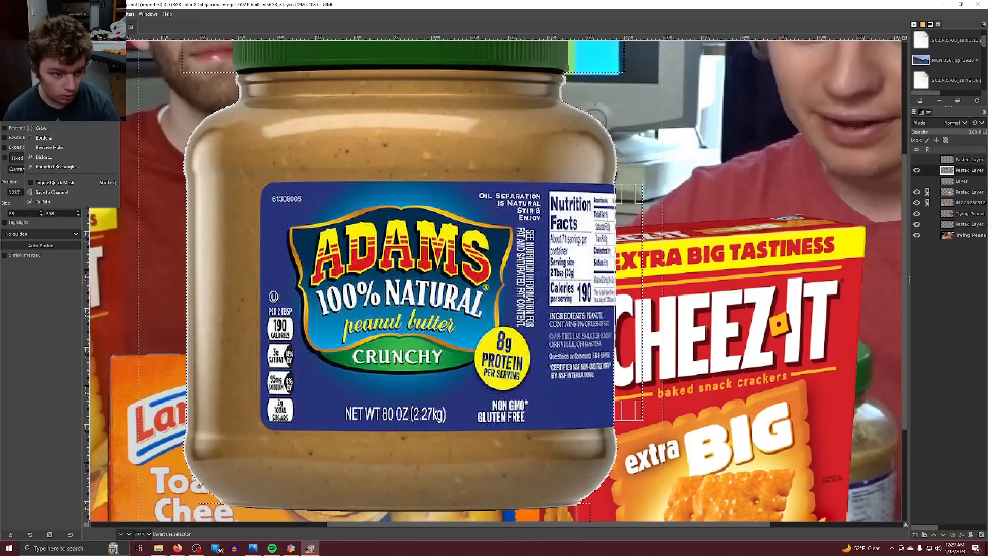
pyautogui.click(85, 129)
pyautogui.click(101, 154)
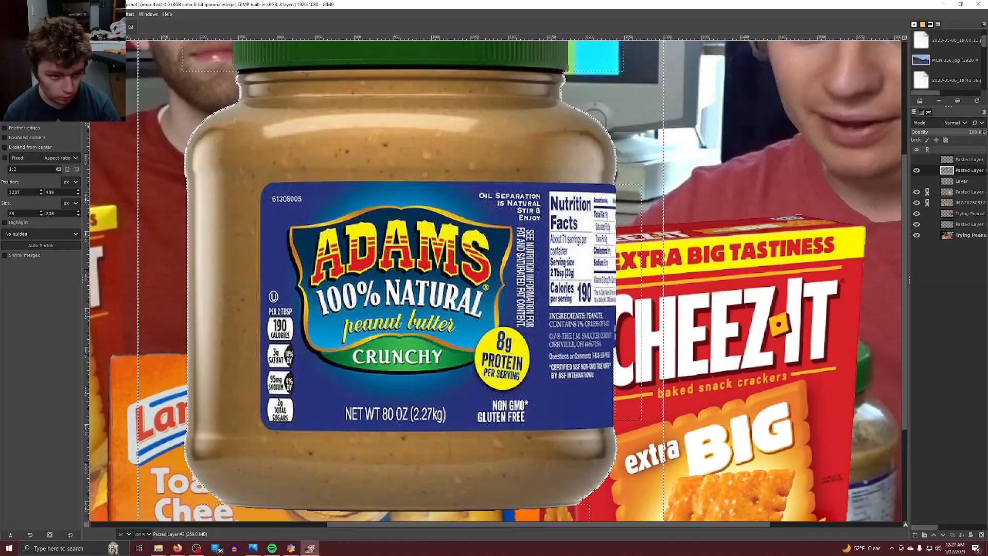
pyautogui.click(32, 15)
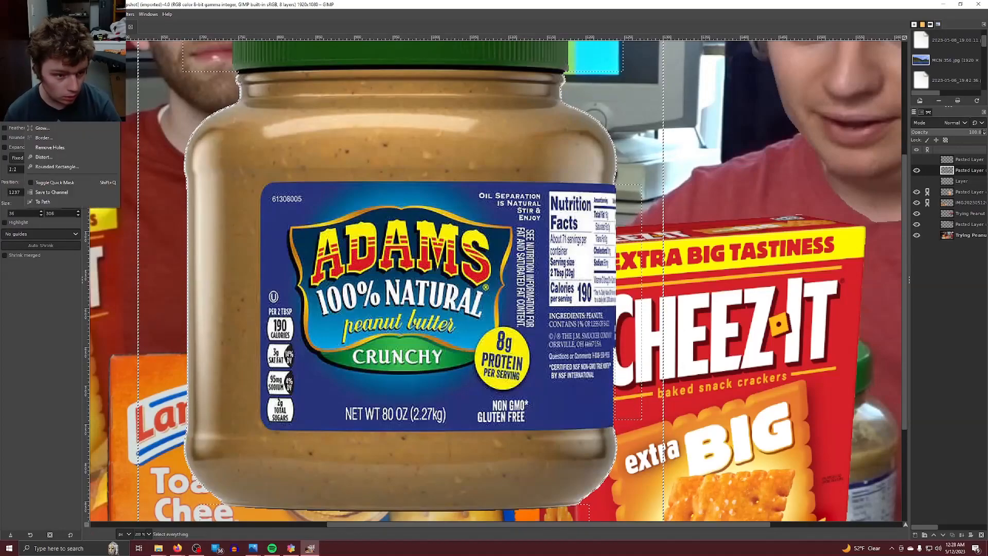
pyautogui.click(72, 124)
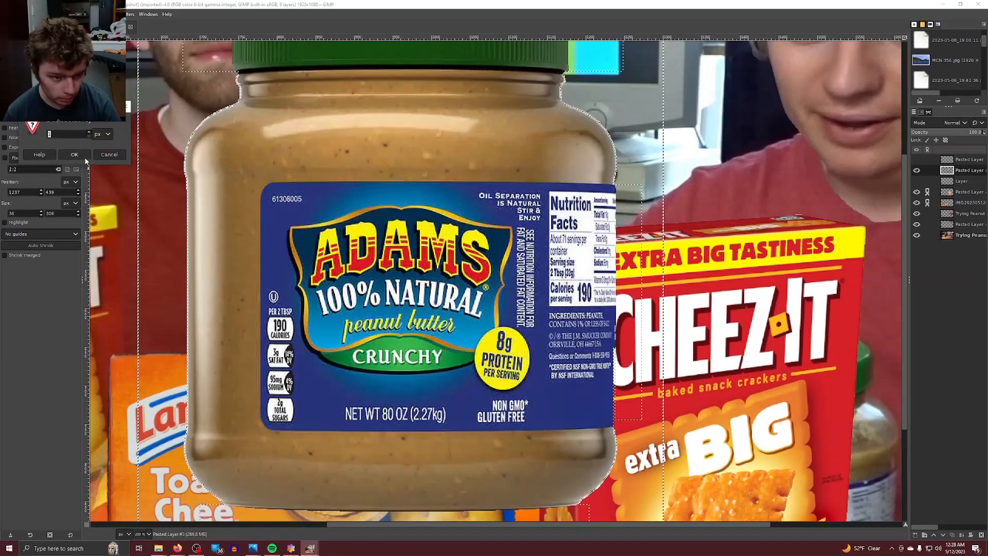
pyautogui.click(74, 154)
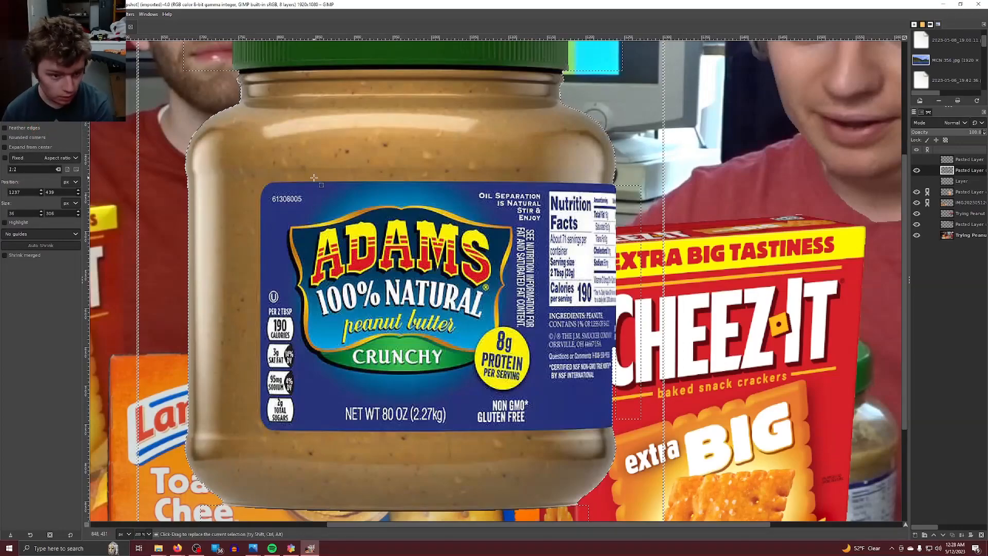
pyautogui.click(33, 15)
pyautogui.click(36, 34)
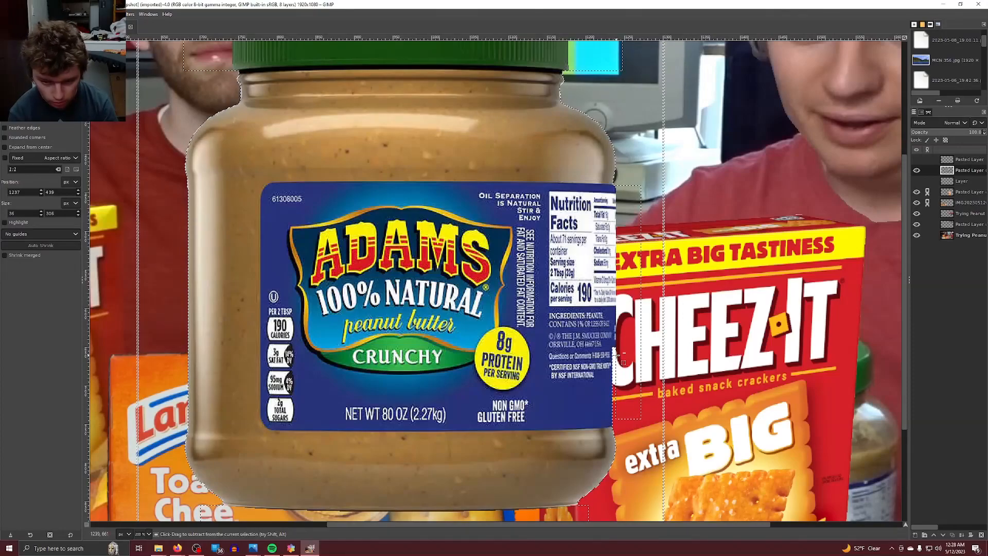
# Try excluding the lower right edge of the label from the selection, and undo the trimming of the jar's white fringe.
pyautogui.moveTo(606, 344); pyautogui.dragTo(637, 424)
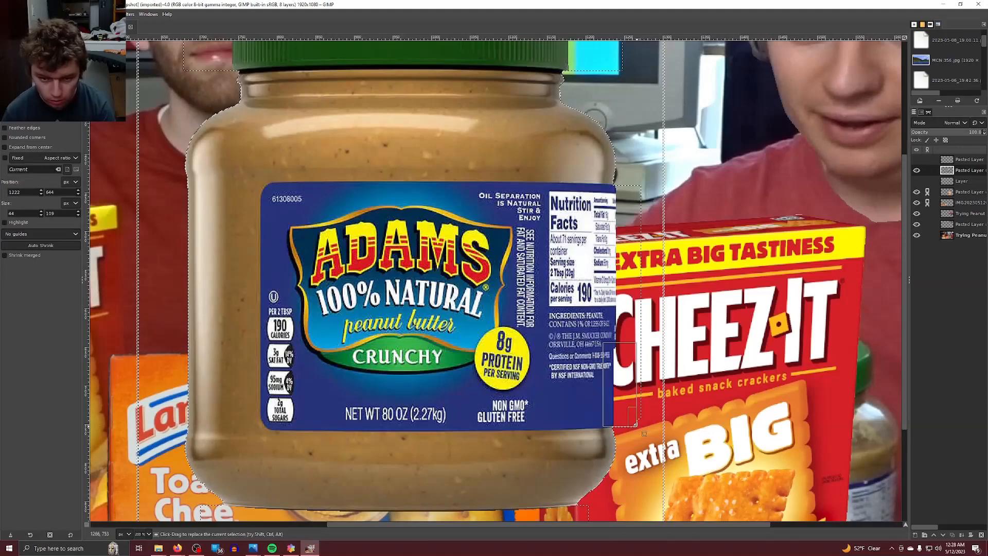
pyautogui.hotkey('ctrl', 'shift', 'a')
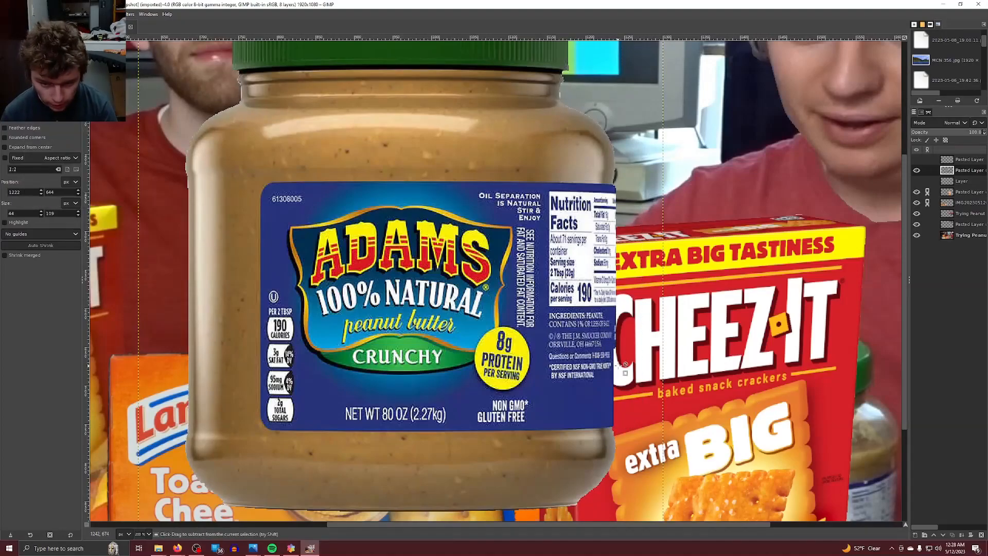
pyautogui.hotkey('ctrl', 'shift', 'a')
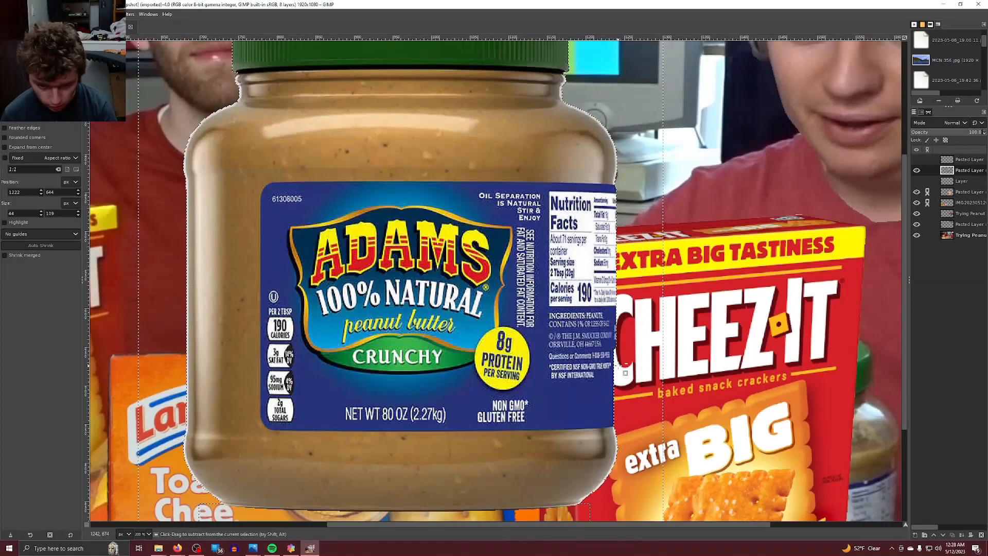
# Undo the recent selection and erase changes to return to the jar's tightly trimmed cut-out.
pyautogui.hotkey('ctrl', 'z')
pyautogui.hotkey('ctrl', 'z')
pyautogui.hotkey('ctrl', 'z')
pyautogui.hotkey('ctrl', 'z')
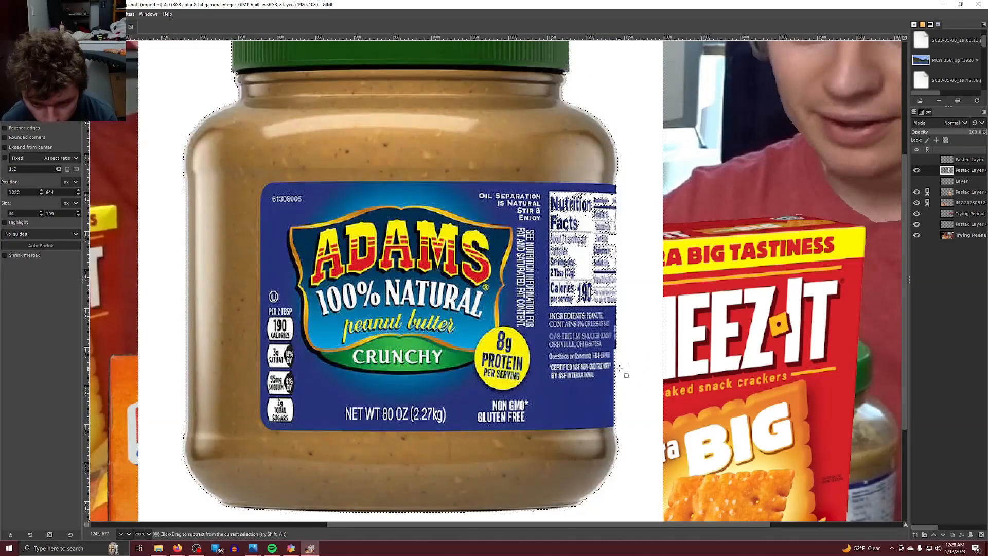
pyautogui.hotkey('ctrl', 'z')
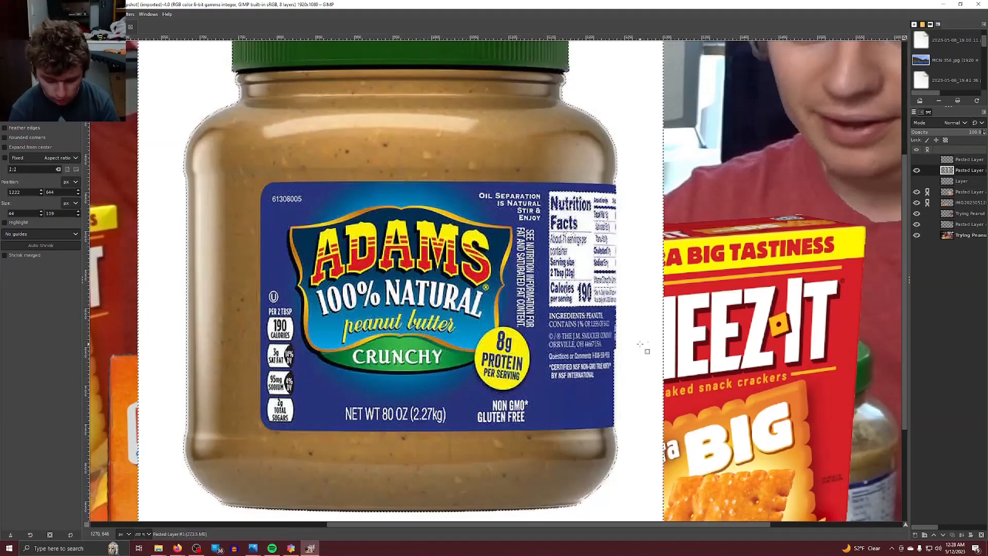
pyautogui.hotkey('ctrl', 'z')
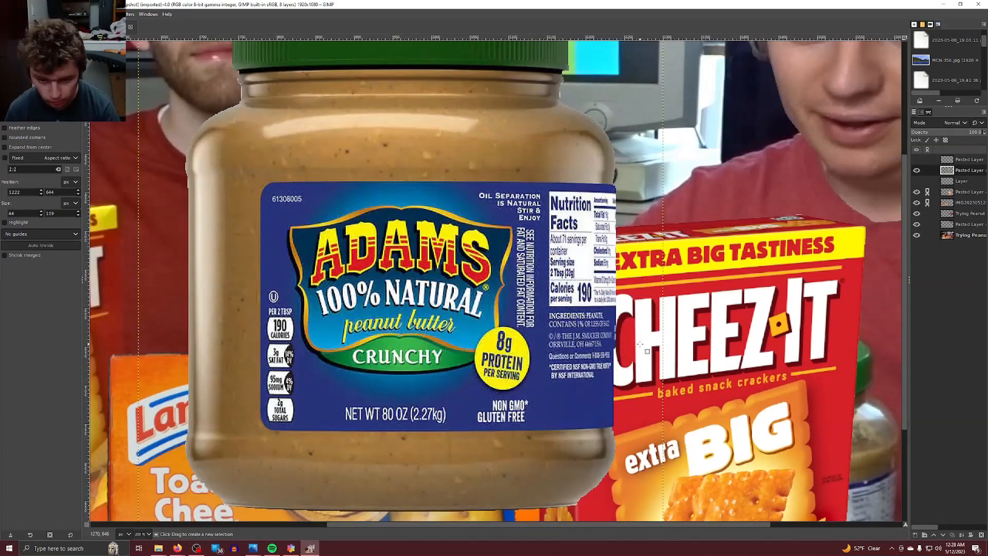
# Scale the peanut butter jar down to about 58% and place it to the right of the front Cheez-It box.
pyautogui.scroll(-2, 640, 344)
pyautogui.scroll(-1, 641, 341)
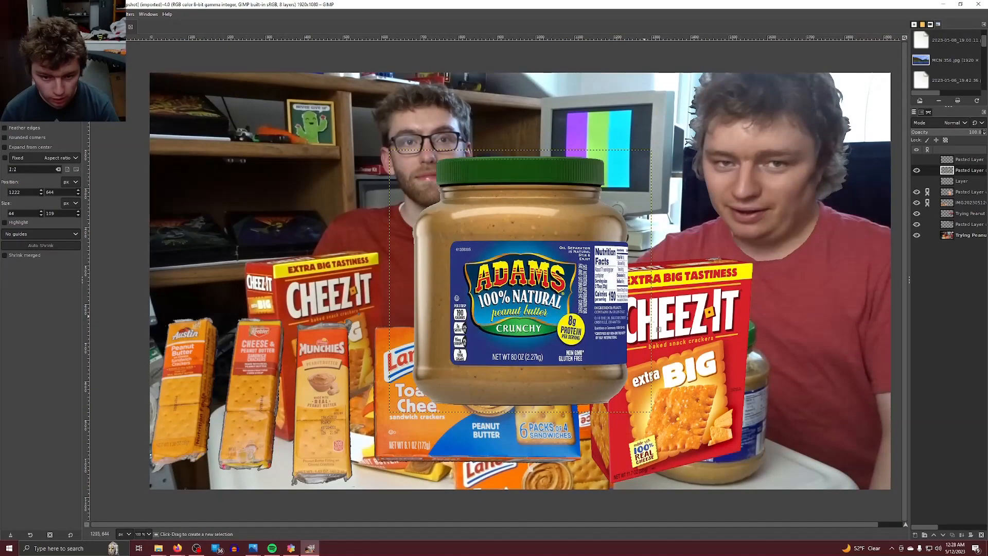
pyautogui.hotkey('shift', 't')
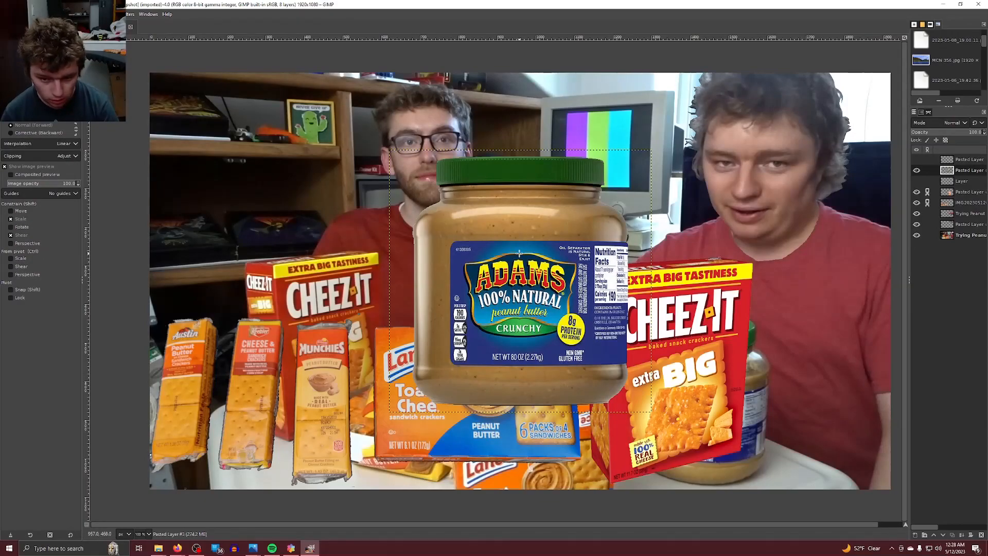
pyautogui.click(520, 253)
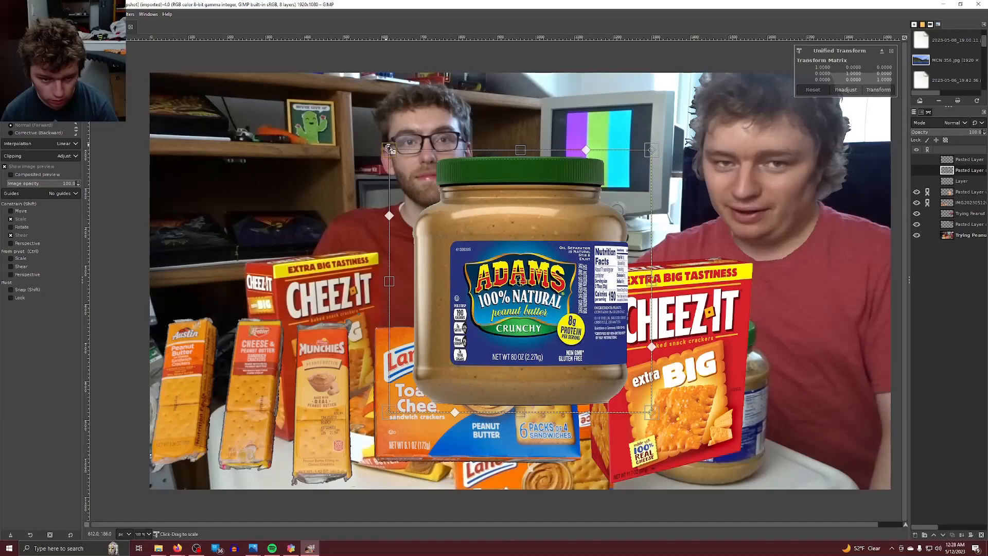
pyautogui.moveTo(389, 149); pyautogui.dragTo(499, 260)
pyautogui.moveTo(604, 323); pyautogui.dragTo(858, 373)
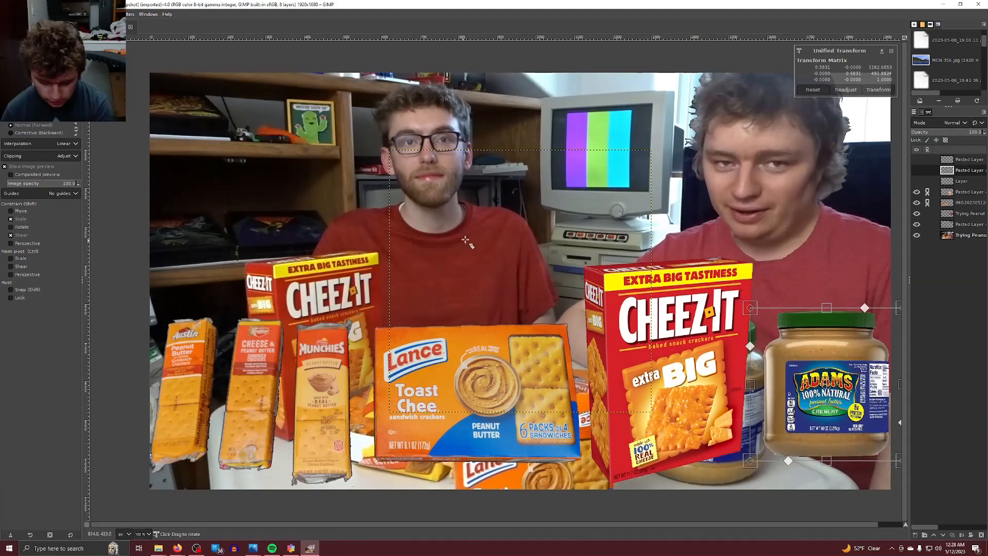
pyautogui.press('Return')
# Undo a trial move of the linked cracker packages and unlink the two package layers.
pyautogui.press('m')
pyautogui.moveTo(615, 340); pyautogui.dragTo(602, 340)
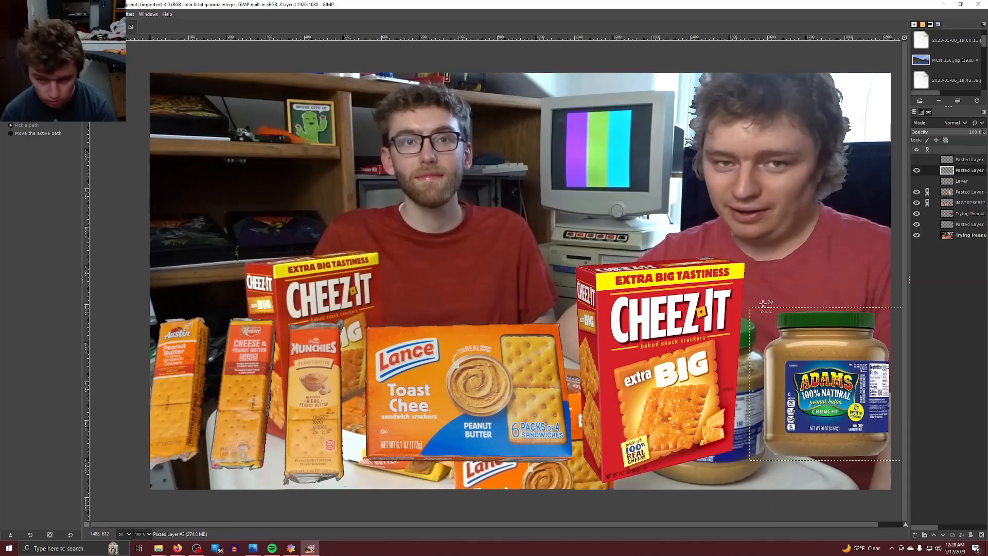
pyautogui.hotkey('ctrl', 'z')
pyautogui.click(929, 192)
pyautogui.click(928, 202)
# Nudge the front Cheez-It box slightly left and down, and fine-tune the position of the peanut butter jar.
pyautogui.moveTo(642, 367); pyautogui.dragTo(635, 366)
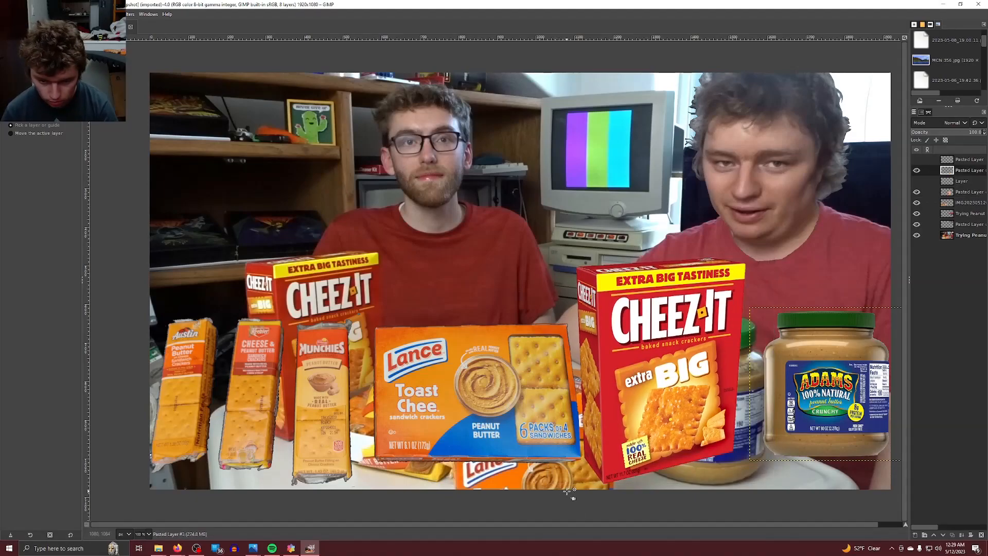
pyautogui.moveTo(668, 404); pyautogui.dragTo(670, 407)
pyautogui.moveTo(859, 401)
pyautogui.mouseDown()
pyautogui.moveTo(867, 416)
pyautogui.moveTo(865, 401)
pyautogui.mouseUp()
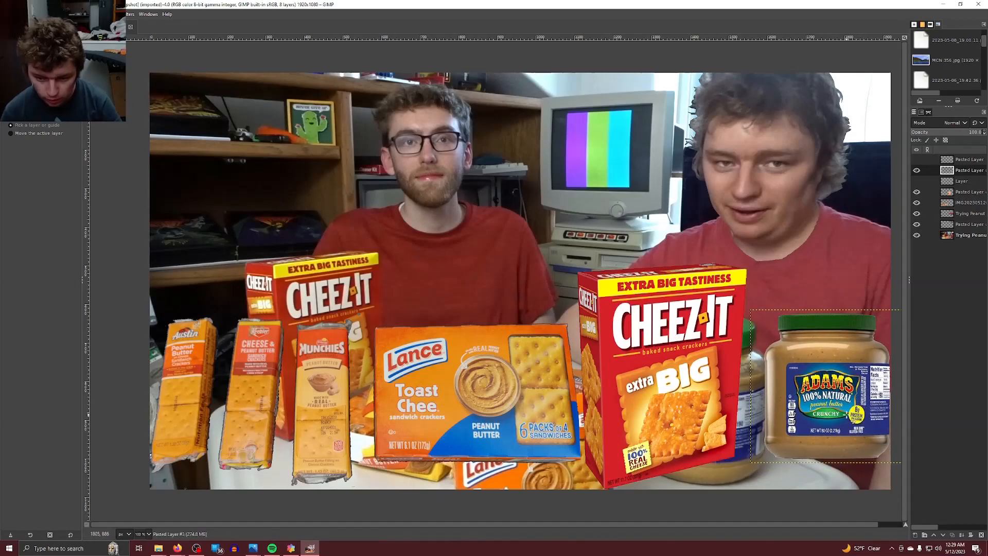
pyautogui.keyDown('ctrl'); pyautogui.scroll(2, 849, 414); pyautogui.keyUp('ctrl')
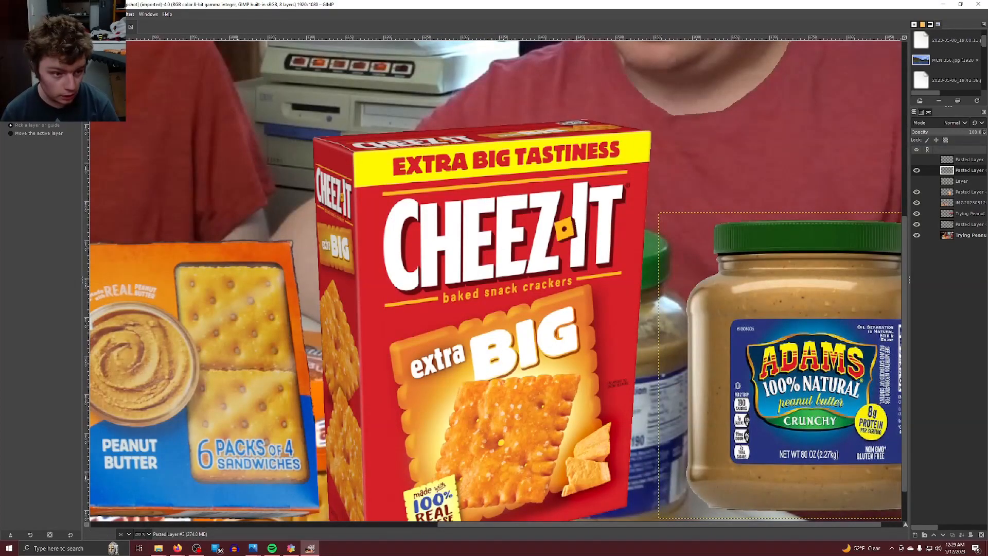
pyautogui.press('t')
pyautogui.moveTo(642, 340); pyautogui.dragTo(636, 477)
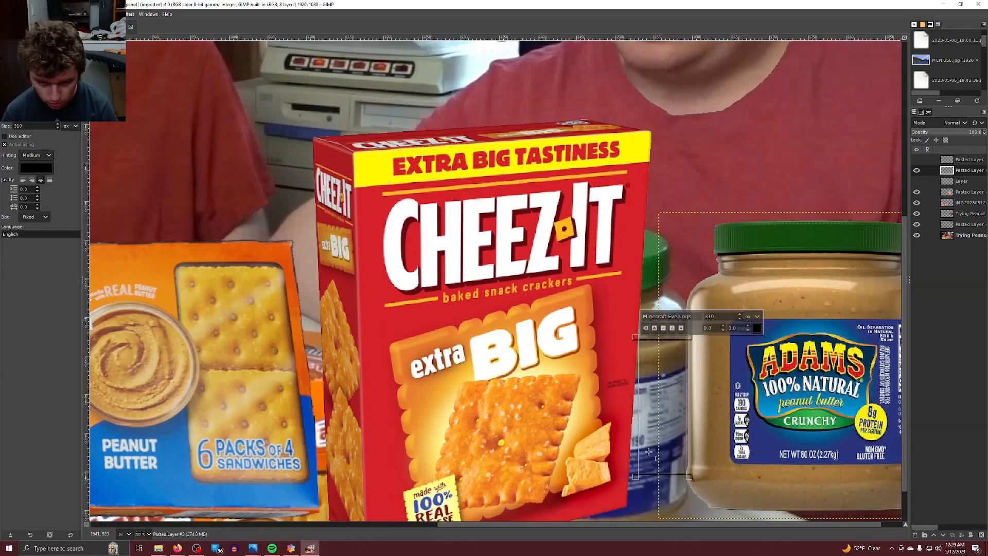
pyautogui.write('=')
pyautogui.hotkey('ctrl', 'z')
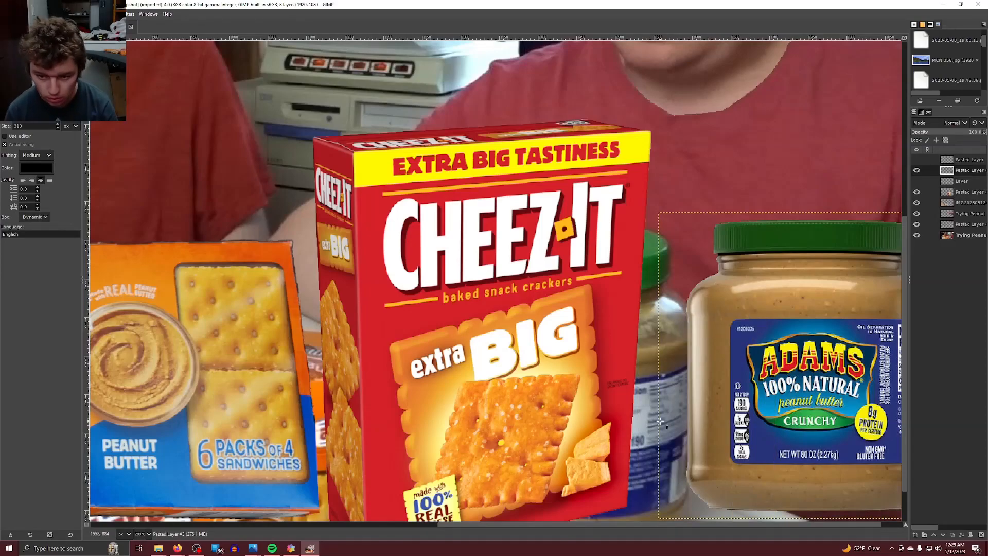
# Add a black "+" text in the Minecraft Evenings font at 140 px and place it between the Cheez-It box and the jar.
pyautogui.moveTo(617, 292); pyautogui.dragTo(841, 513)
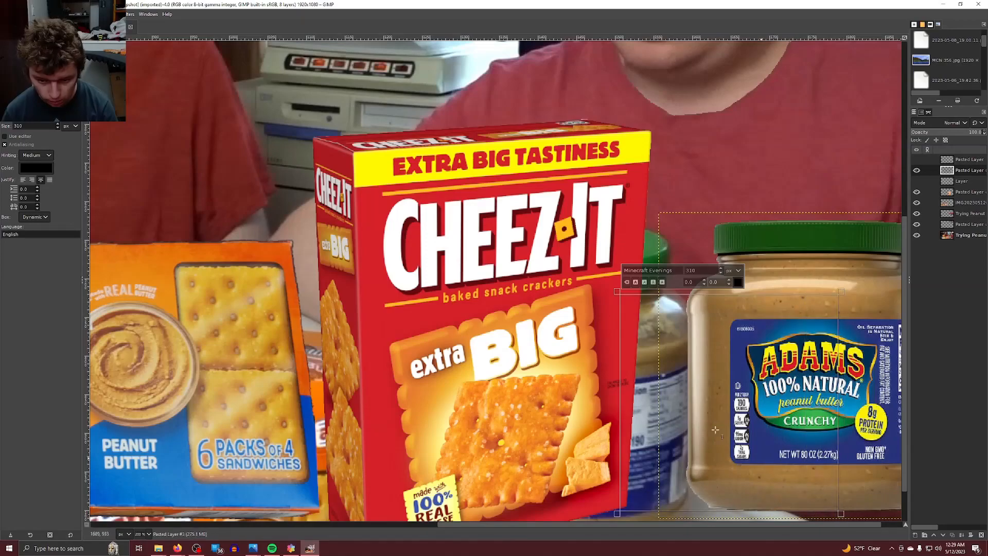
pyautogui.write('+')
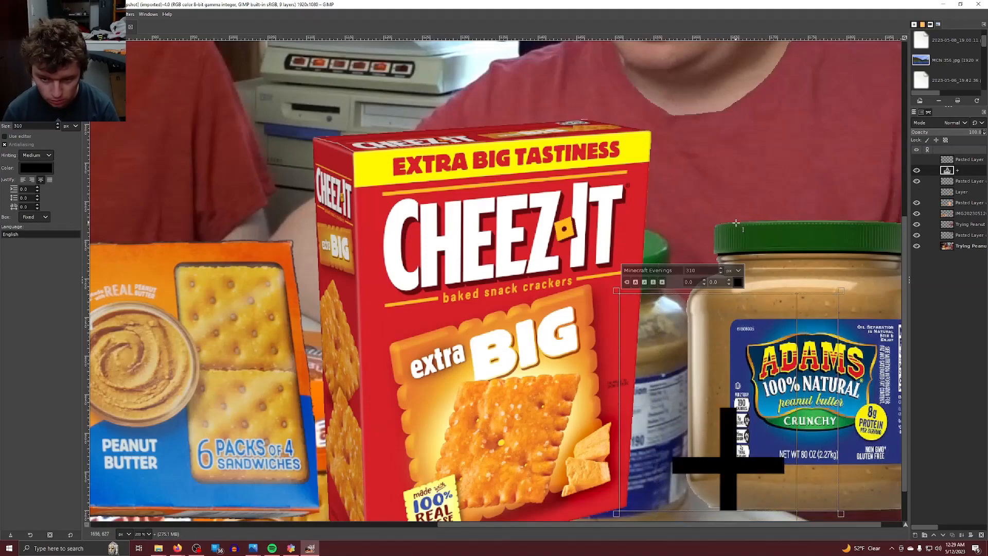
pyautogui.click(721, 272)
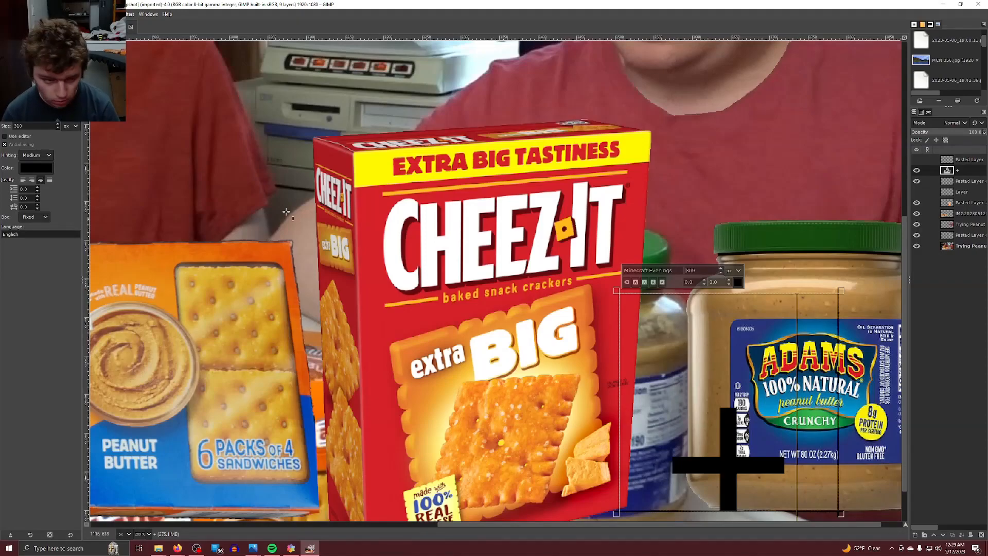
pyautogui.click(57, 128)
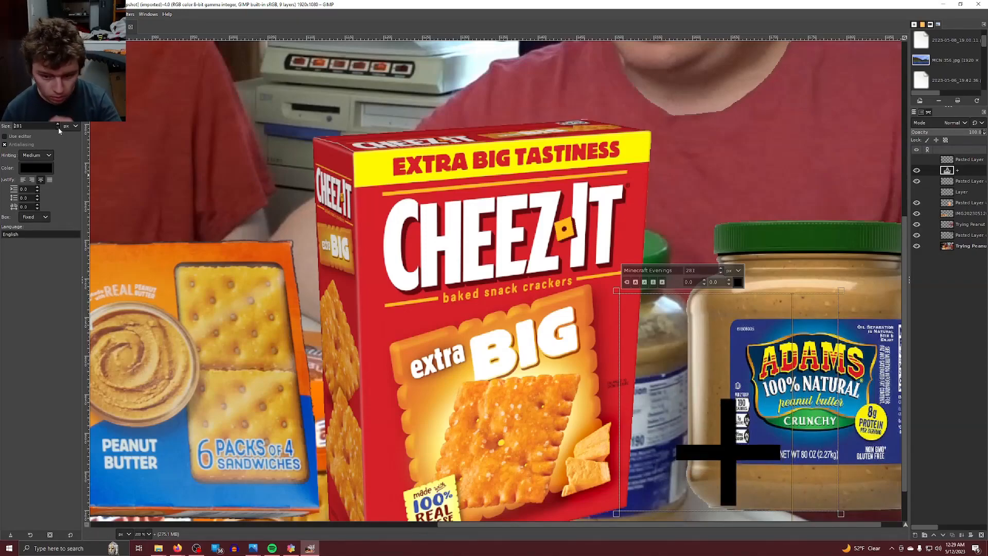
pyautogui.press('m')
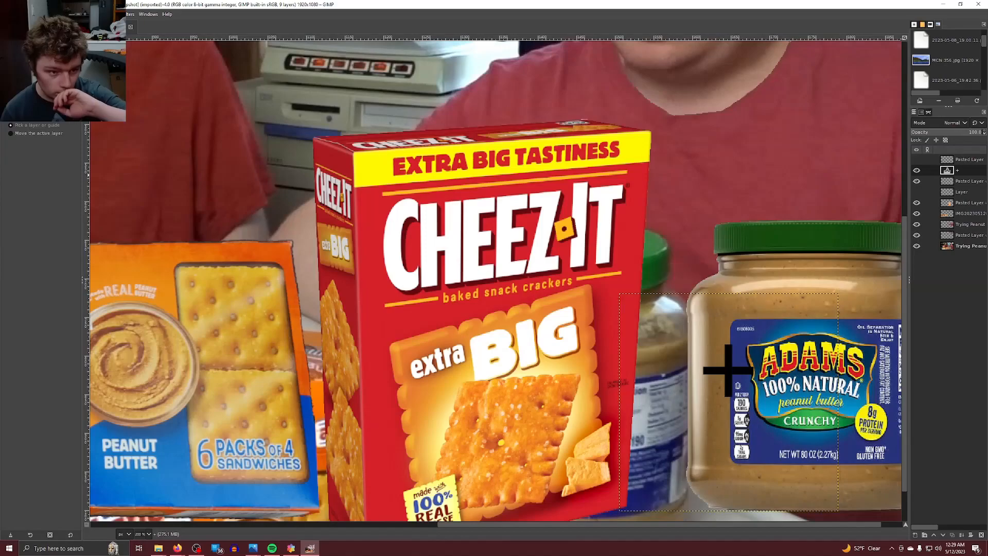
pyautogui.moveTo(739, 369); pyautogui.dragTo(665, 386)
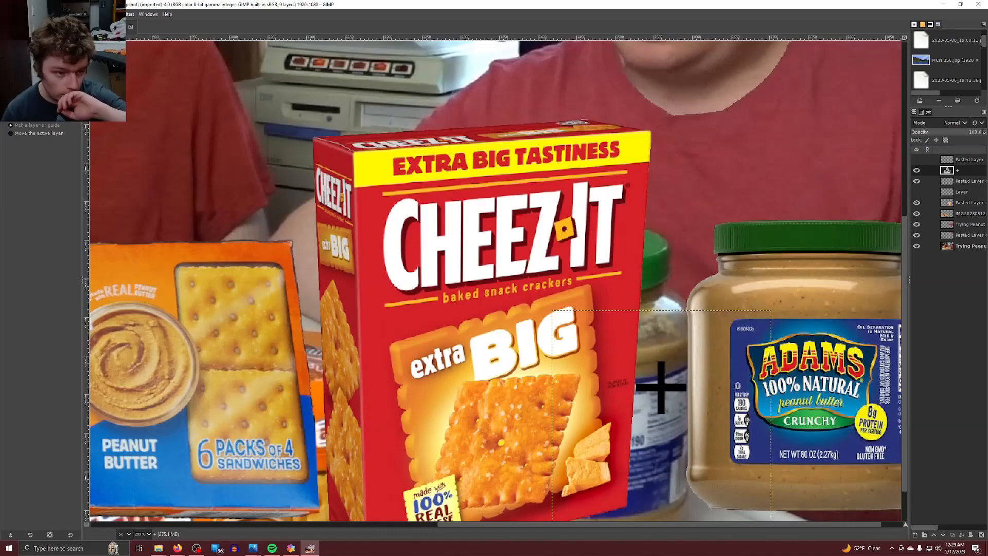
# Reduce the plus sign's size to 131 px and nudge it into the gap between the Cheez-It box and the jar.
pyautogui.click(20, 52)
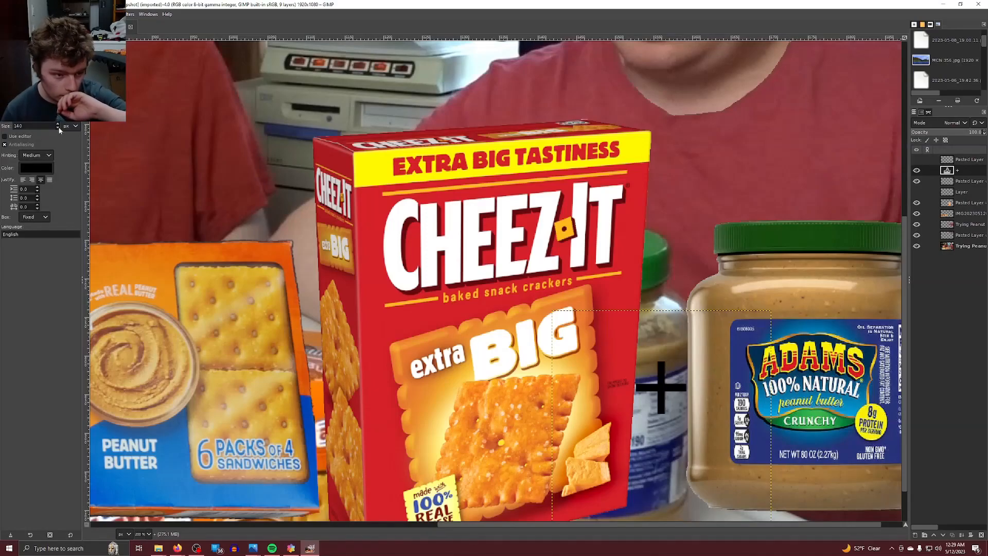
pyautogui.scroll(-8, 58, 130)
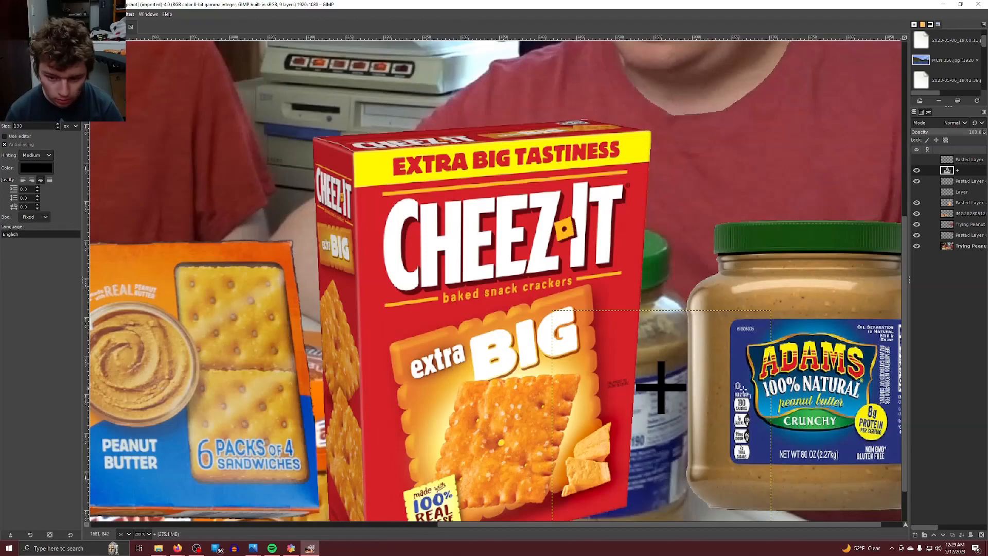
pyautogui.click(705, 391)
pyautogui.scroll(-1, 58, 131)
pyautogui.scroll(-9, 58, 130)
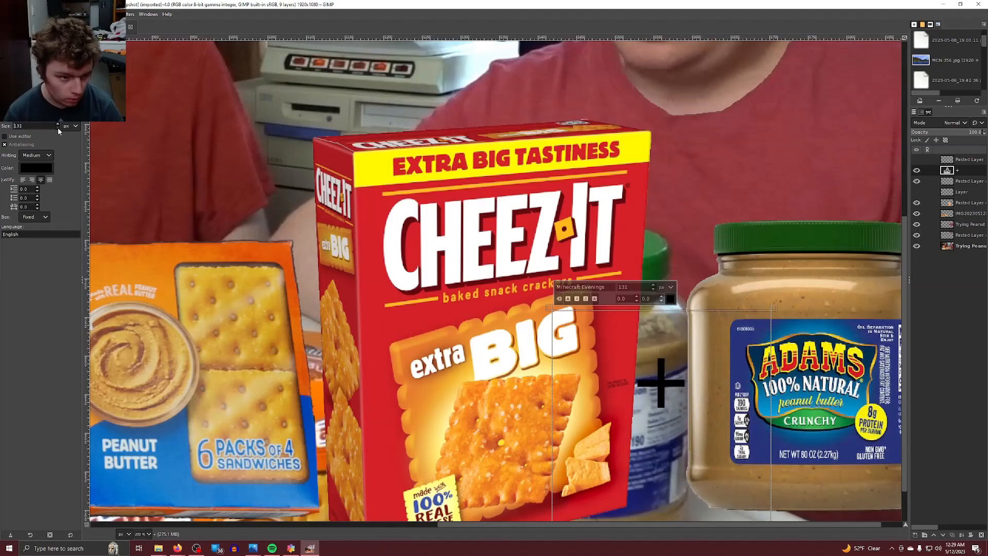
pyautogui.press('m')
pyautogui.click(664, 382)
pyautogui.moveTo(663, 382); pyautogui.dragTo(663, 383)
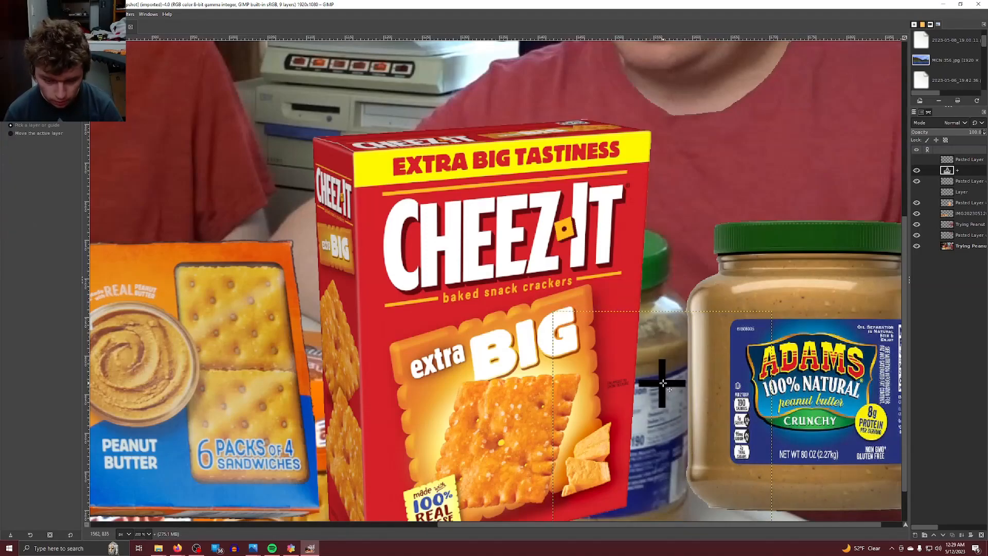
# Examine the upper layers by switching the top pasted layer and the jar layer on and off.
pyautogui.scroll(-3, 664, 381)
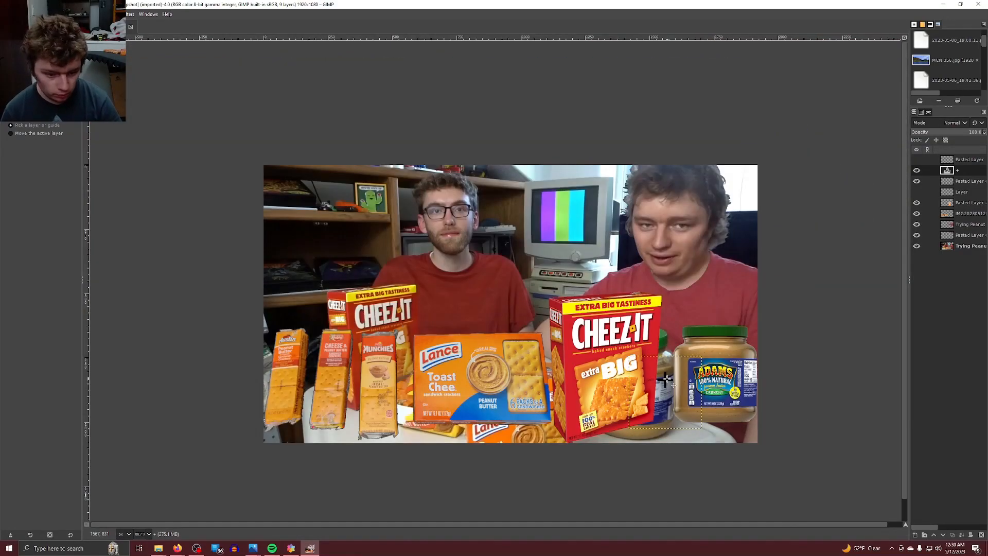
pyautogui.scroll(1, 667, 379)
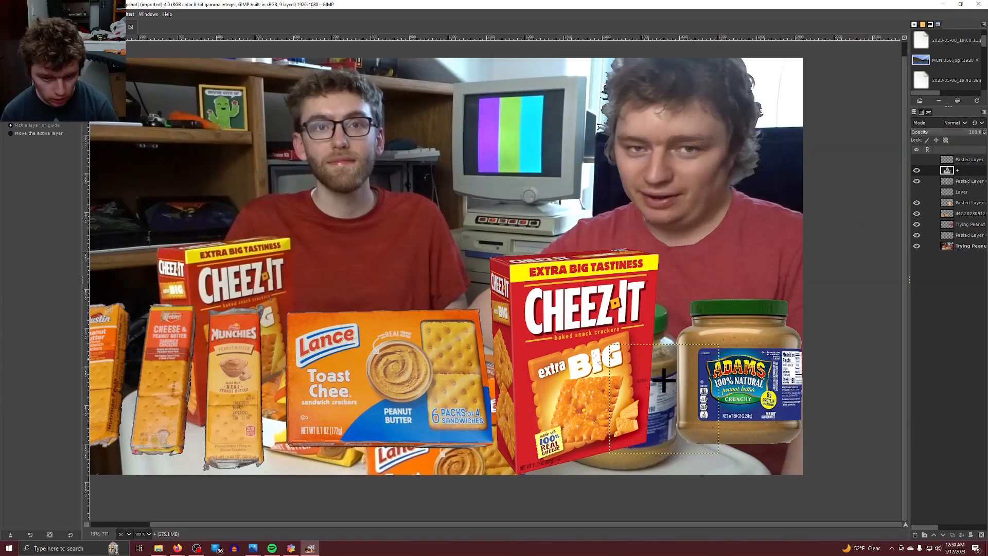
pyautogui.press('r')
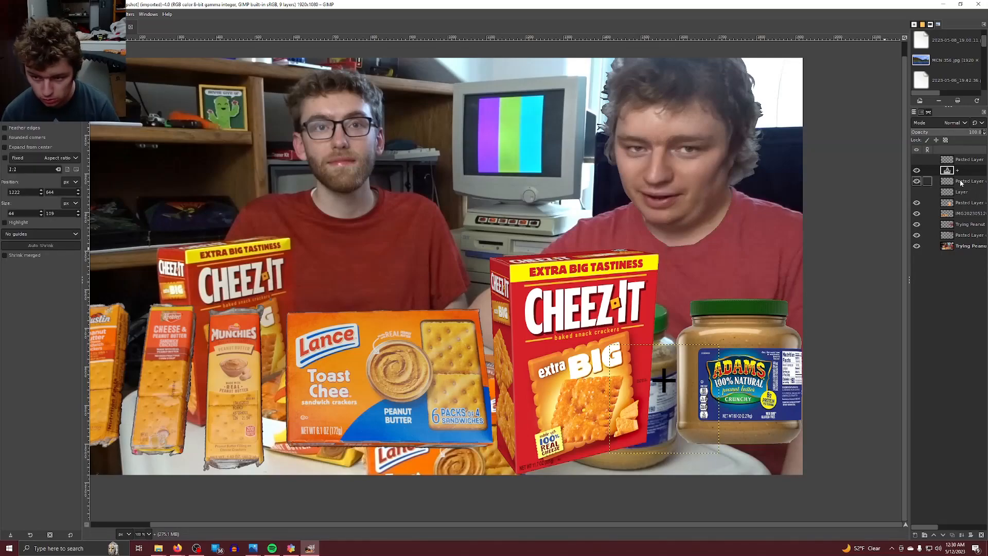
pyautogui.click(929, 159)
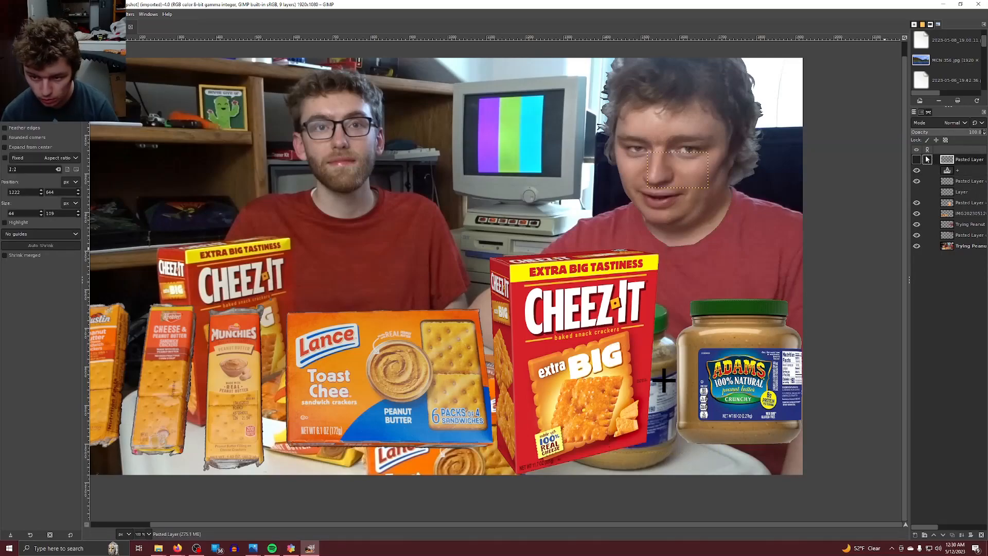
pyautogui.click(917, 160)
pyautogui.click(917, 159)
pyautogui.click(958, 170)
pyautogui.rightClick(958, 170)
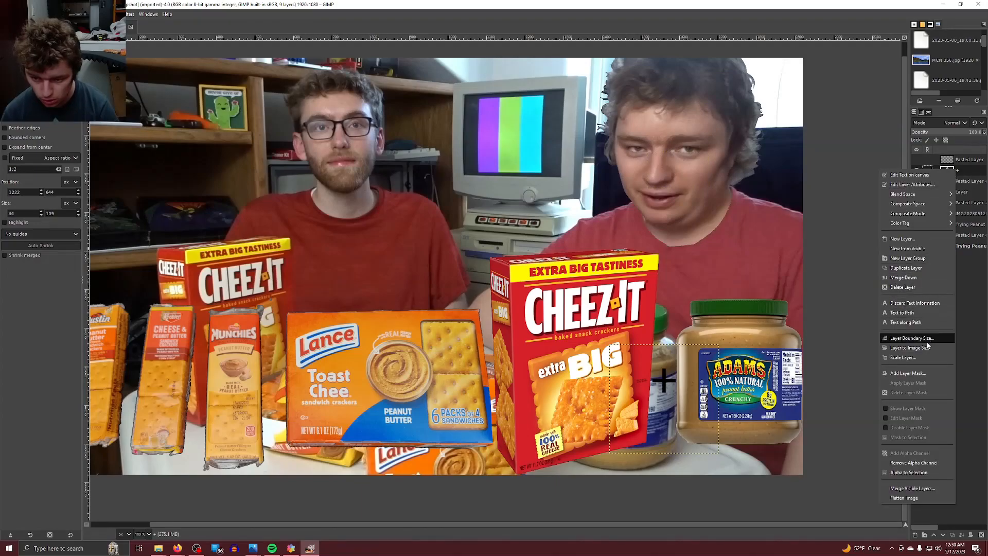
pyautogui.click(968, 163)
pyautogui.click(927, 182)
pyautogui.click(917, 181)
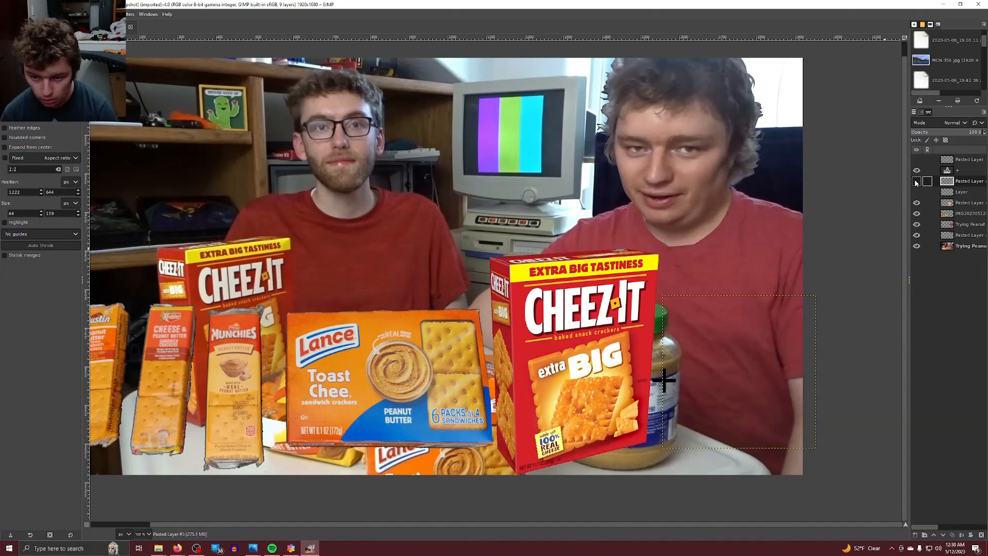
pyautogui.click(917, 181)
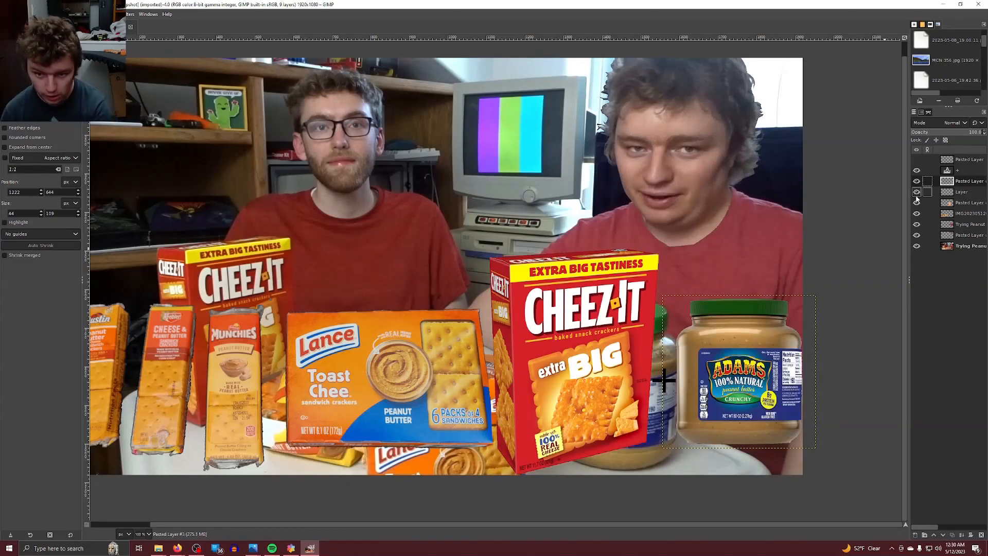
# Show the layer named "Layer" and make it active, undoing the accidental clearing of the jar layer.
pyautogui.click(917, 201)
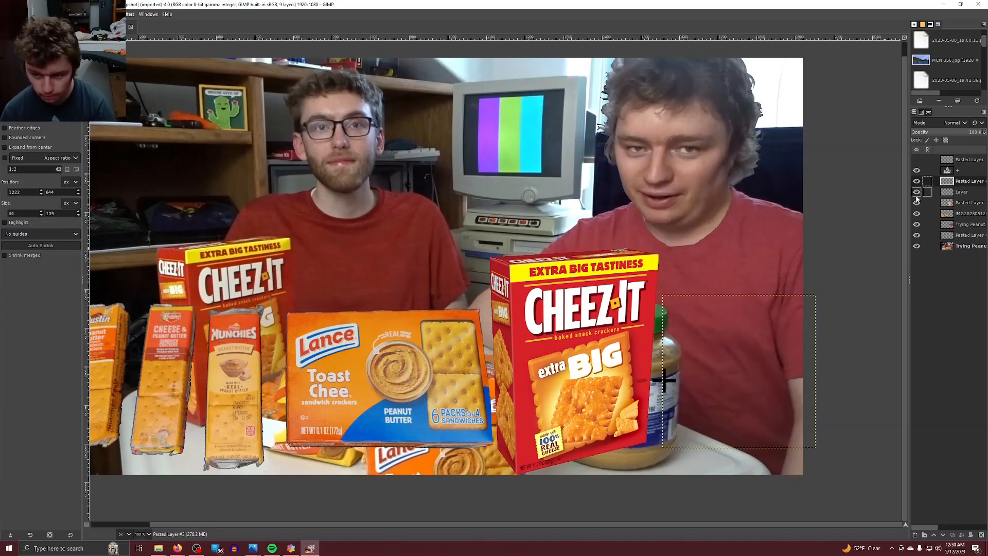
pyautogui.click(917, 200)
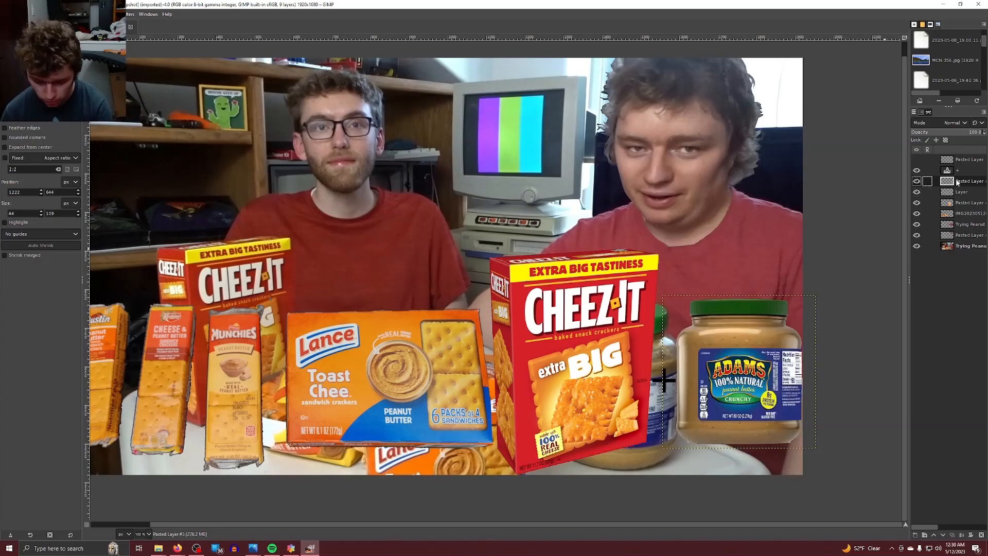
pyautogui.press('Delete')
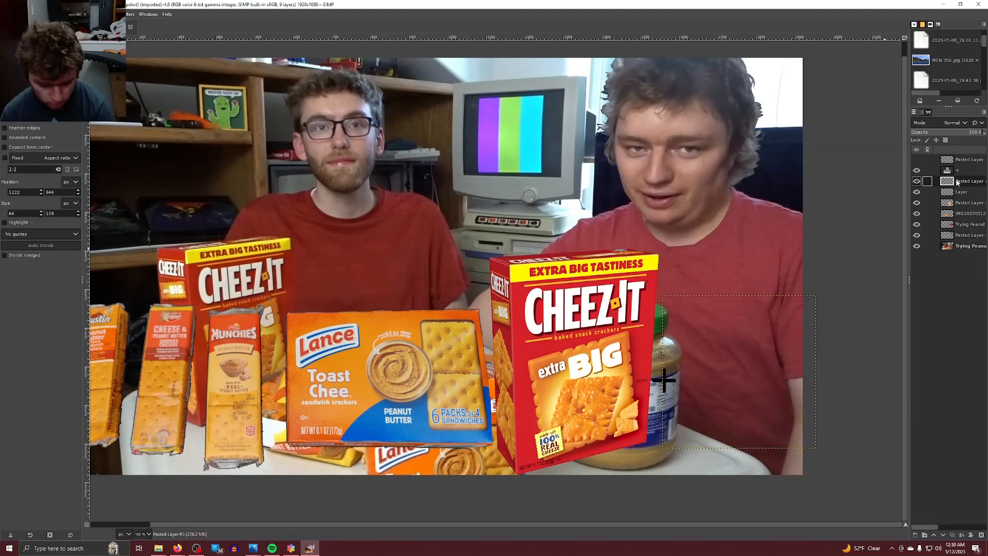
pyautogui.hotkey('ctrl', 'z')
pyautogui.click(958, 192)
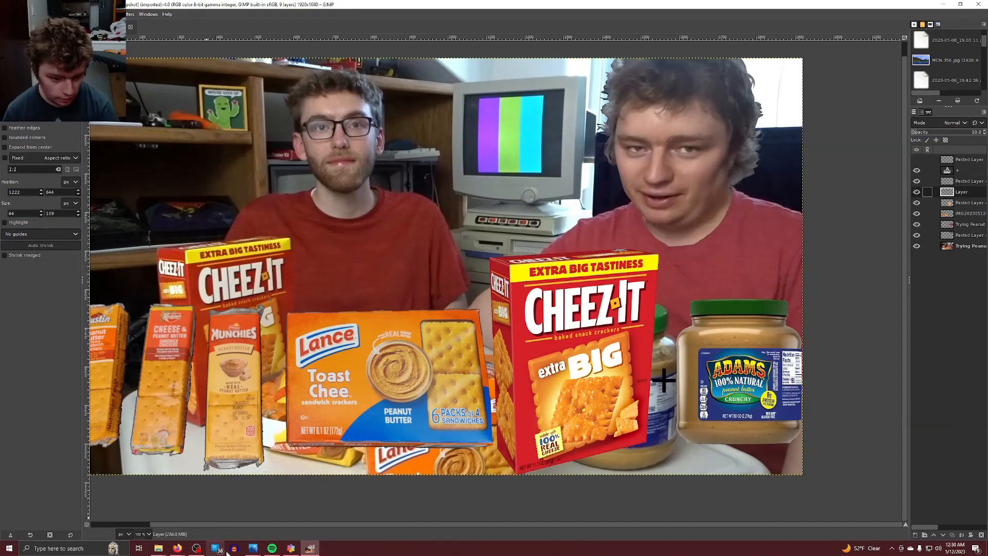
pyautogui.scroll(-1, 212, 503)
pyautogui.moveTo(215, 525); pyautogui.dragTo(114, 519)
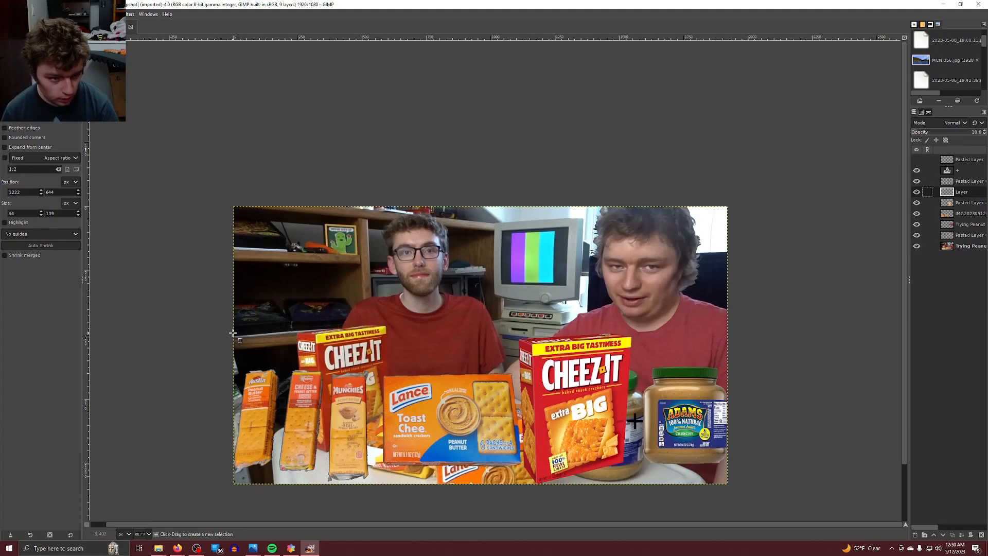
# Select a full-width rectangle of about 1935 × 606 px over the lower part of the image and fill it with white on "Layer".
pyautogui.moveTo(232, 333); pyautogui.dragTo(729, 484)
pyautogui.moveTo(637, 340); pyautogui.dragTo(637, 333)
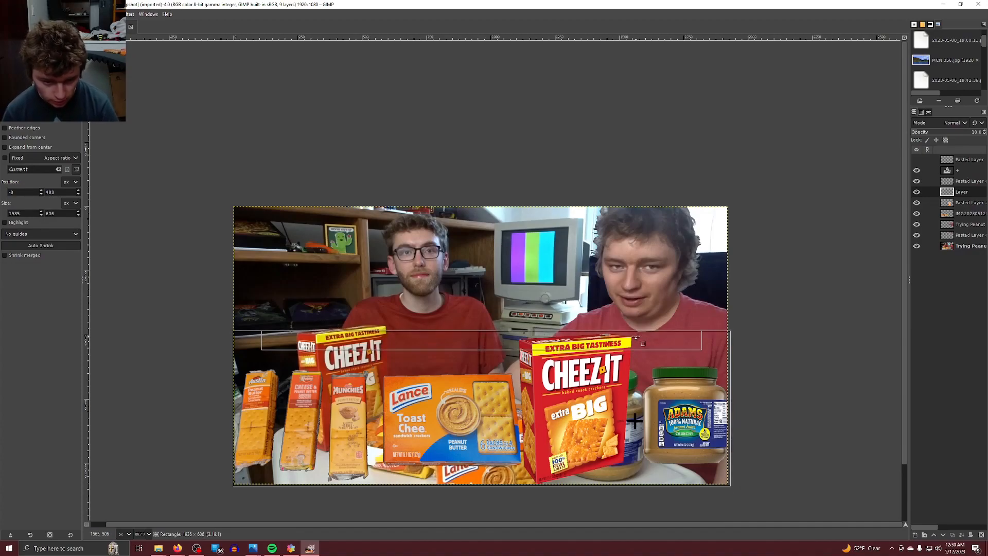
pyautogui.click(10, 76)
pyautogui.moveTo(37, 74); pyautogui.dragTo(66, 121)
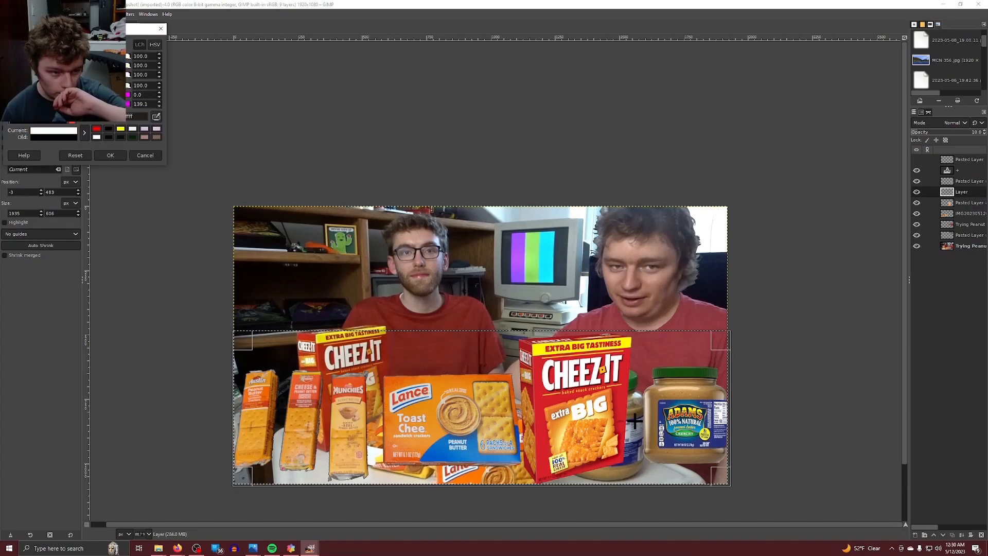
pyautogui.click(111, 154)
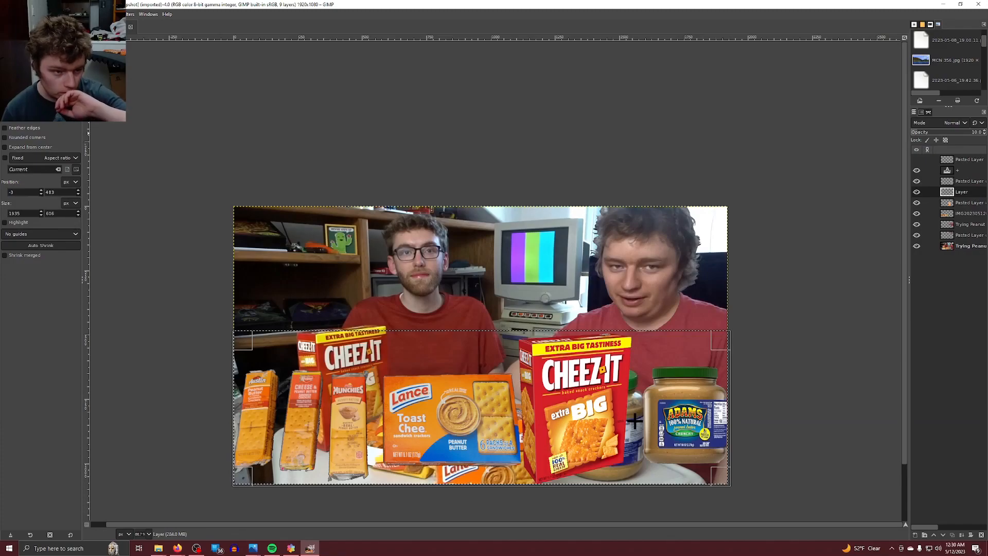
pyautogui.hotkey('shift', 'b')
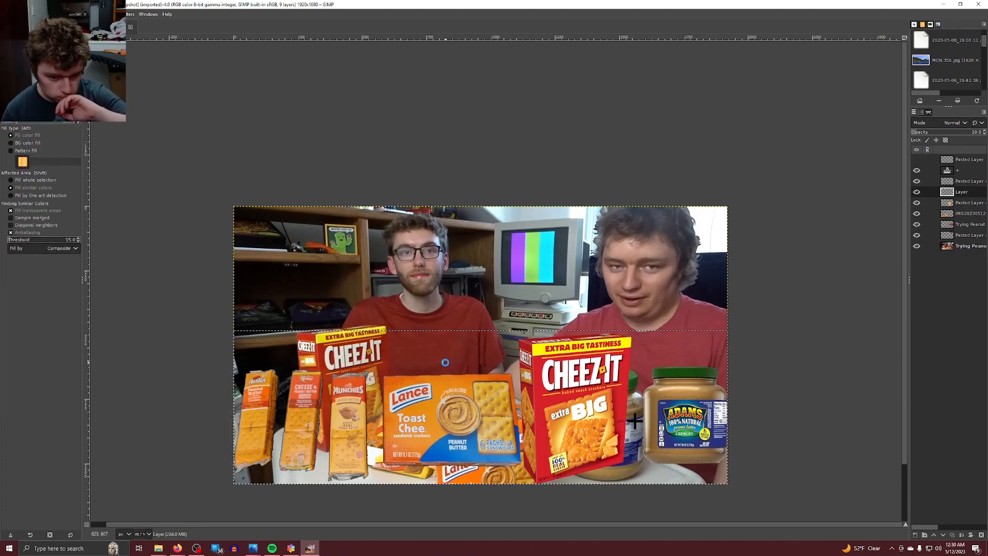
pyautogui.click(451, 378)
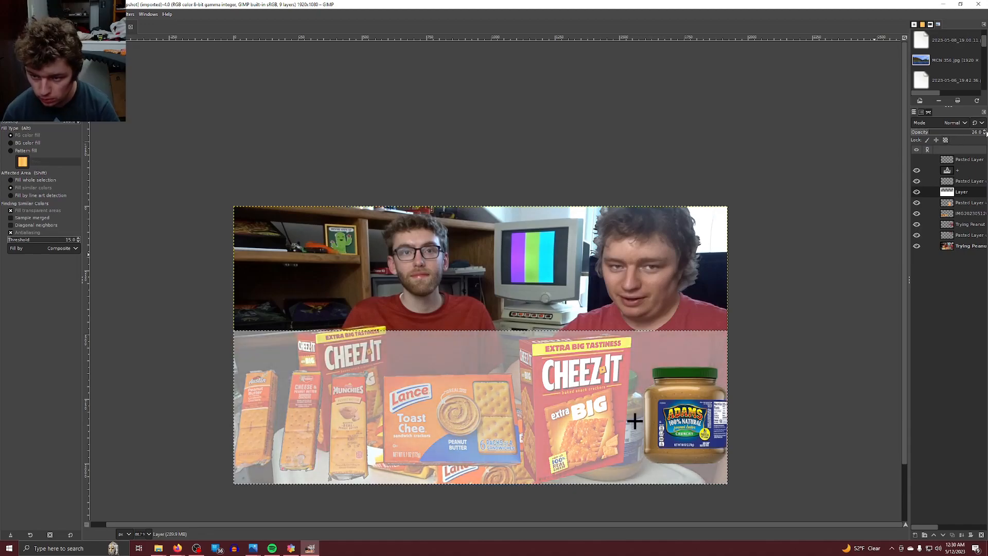
# Raise the white strip's layer opacity to 100 and move that layer beneath the package image layers.
pyautogui.scroll(20, 984, 132)
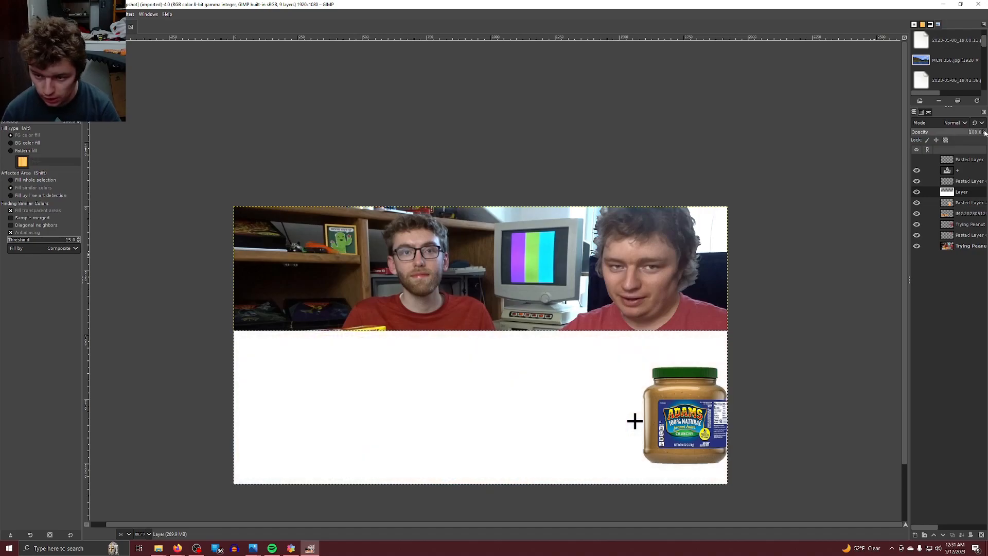
pyautogui.moveTo(961, 192); pyautogui.dragTo(963, 215)
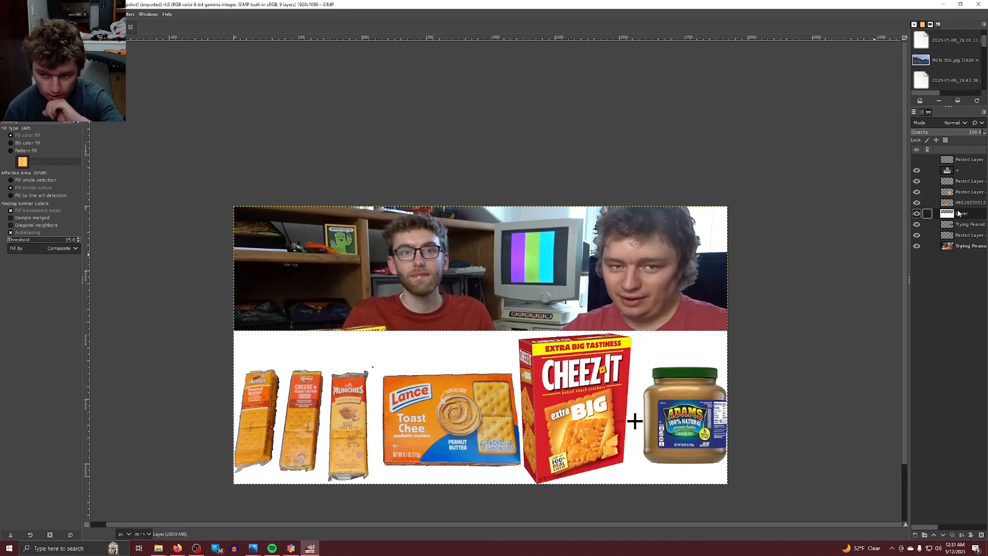
# Try filling the strip behind the packages with black, and undo that fill.
pyautogui.click(11, 92)
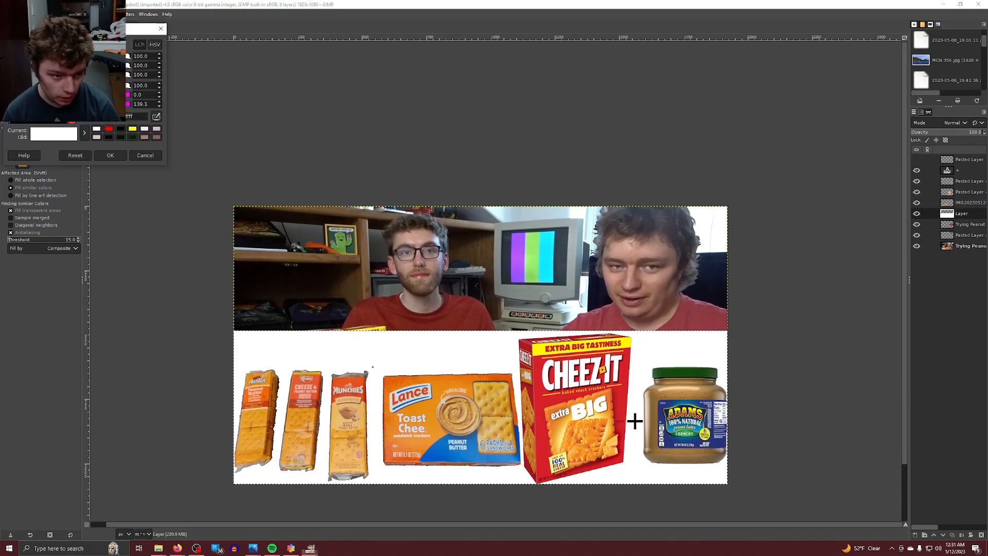
pyautogui.moveTo(47, 82); pyautogui.dragTo(2, 139)
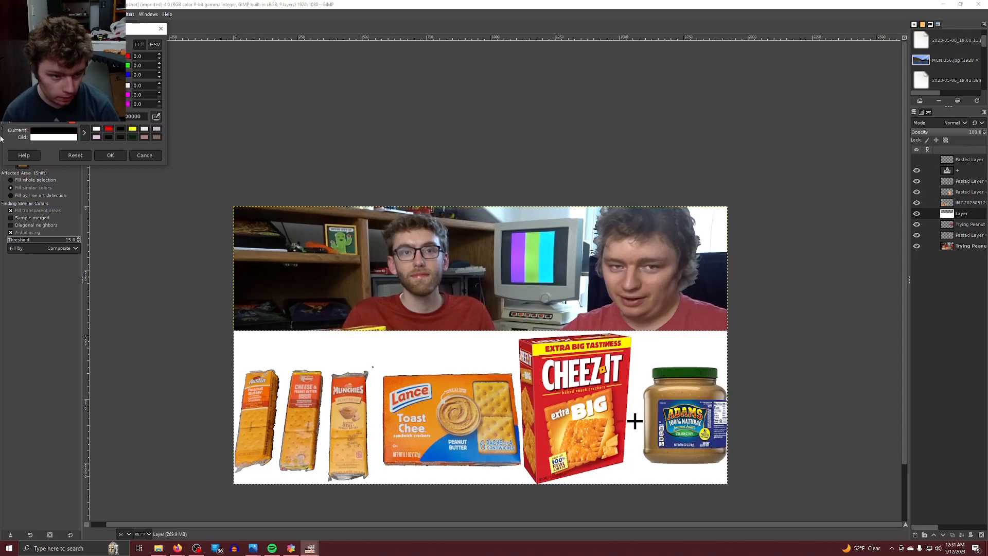
pyautogui.click(110, 155)
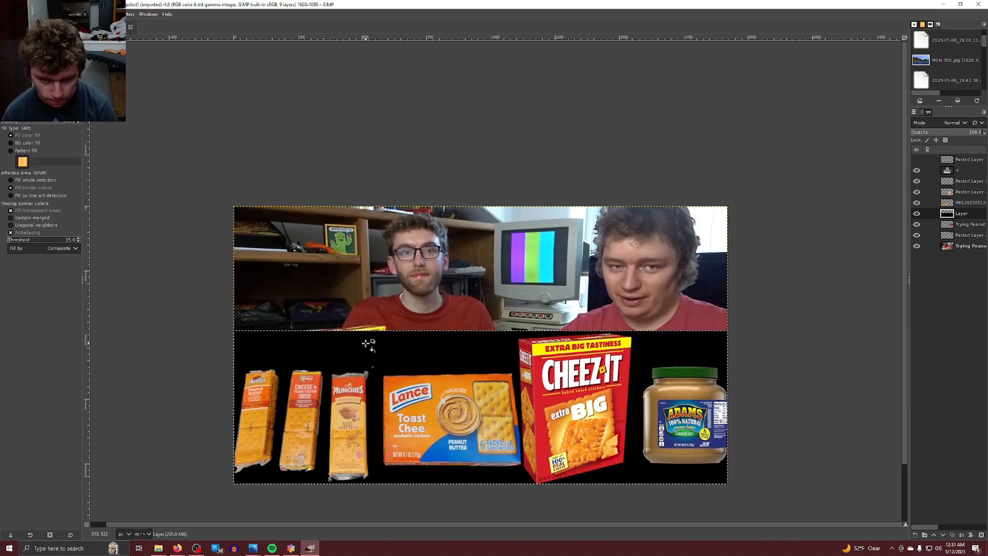
pyautogui.press('ctrl')
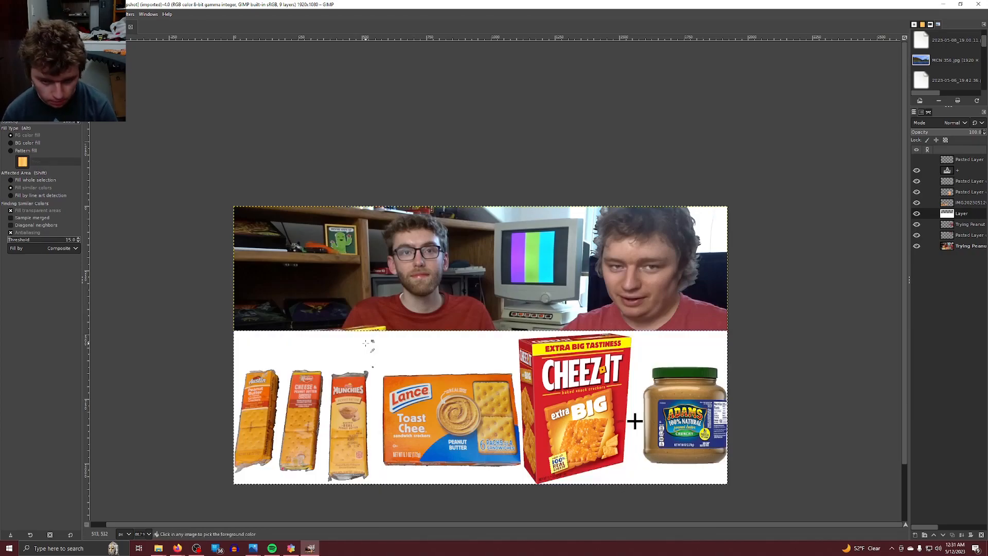
# Fill the strip with dark green, and refill it with a nearly black green whose green value is lowered to 3.3.
pyautogui.click(11, 77)
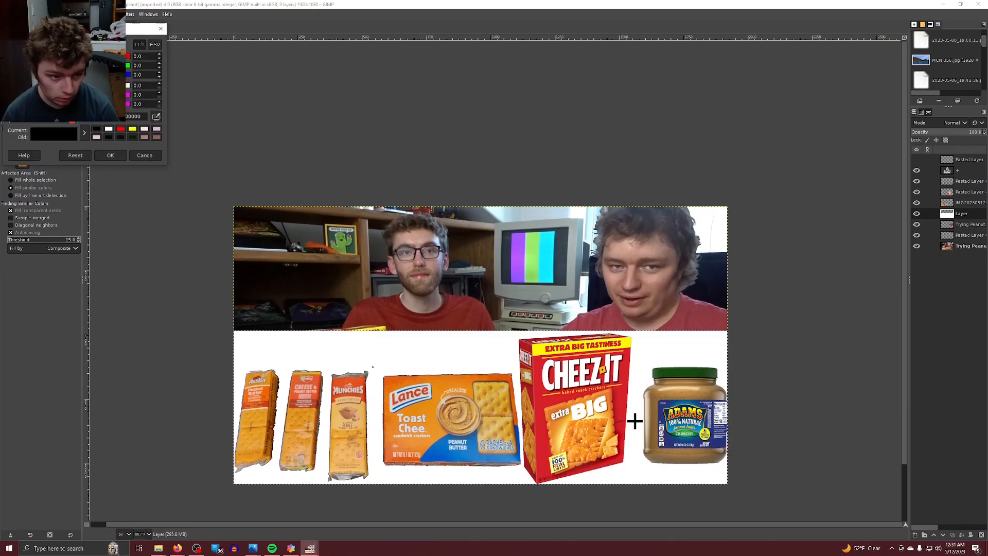
pyautogui.click(111, 155)
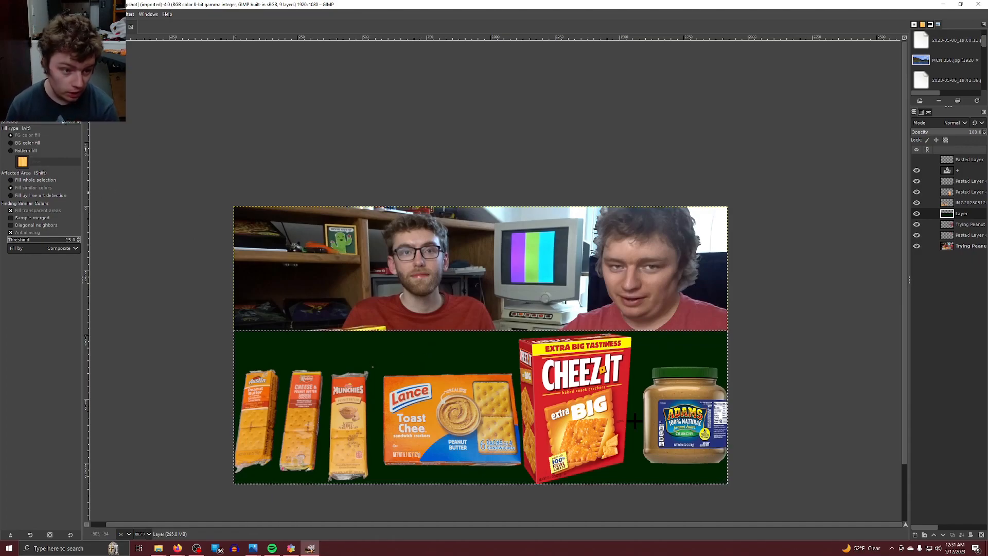
pyautogui.click(12, 77)
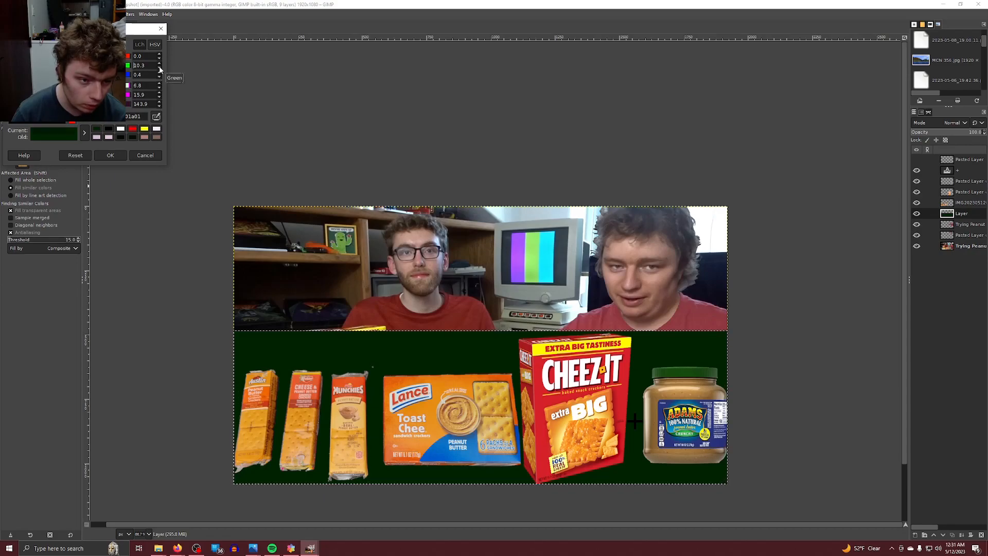
pyautogui.click(160, 69)
pyautogui.click(160, 68)
pyautogui.click(160, 69)
pyautogui.click(159, 68)
pyautogui.click(159, 68)
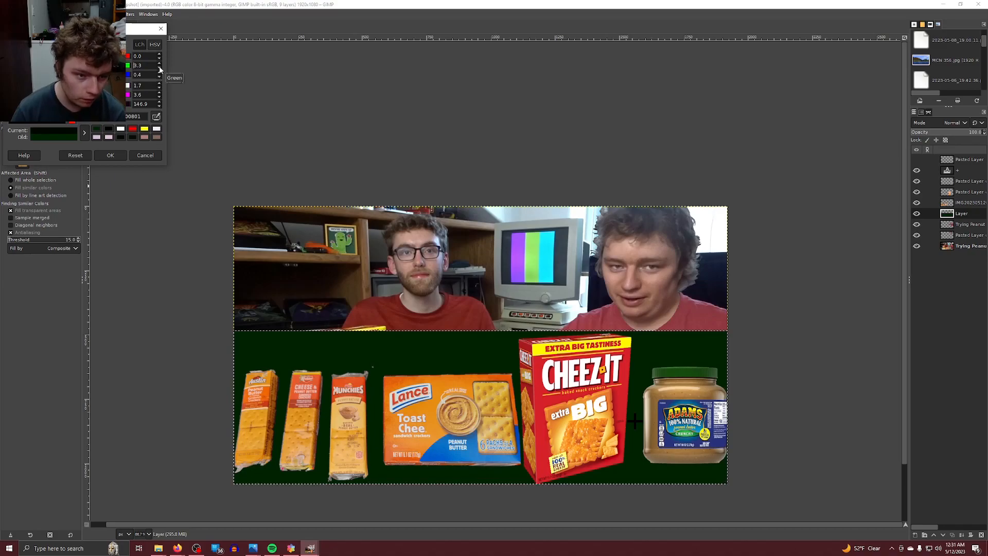
pyautogui.click(111, 155)
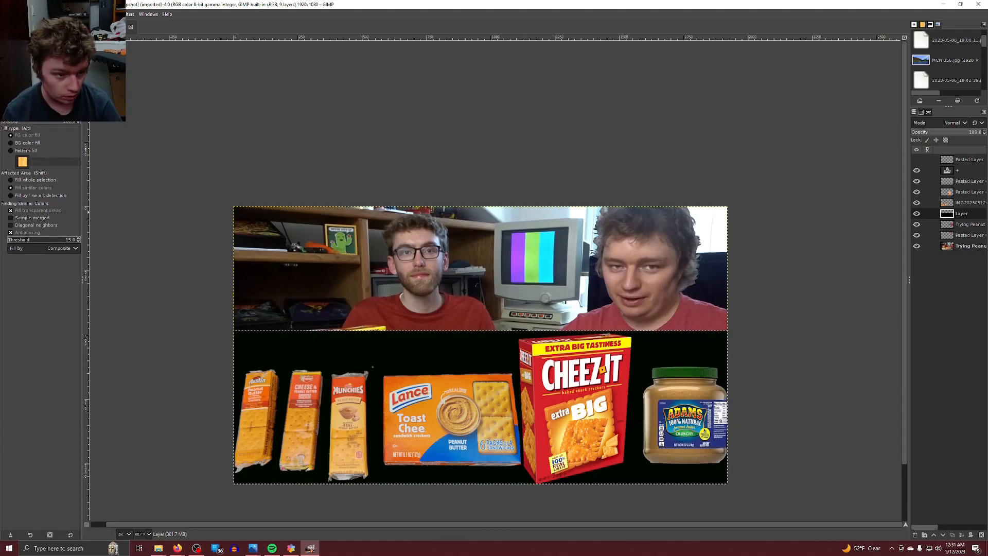
# Fill the strip behind the packages with pure black (000000) and clear the selection.
pyautogui.click(12, 71)
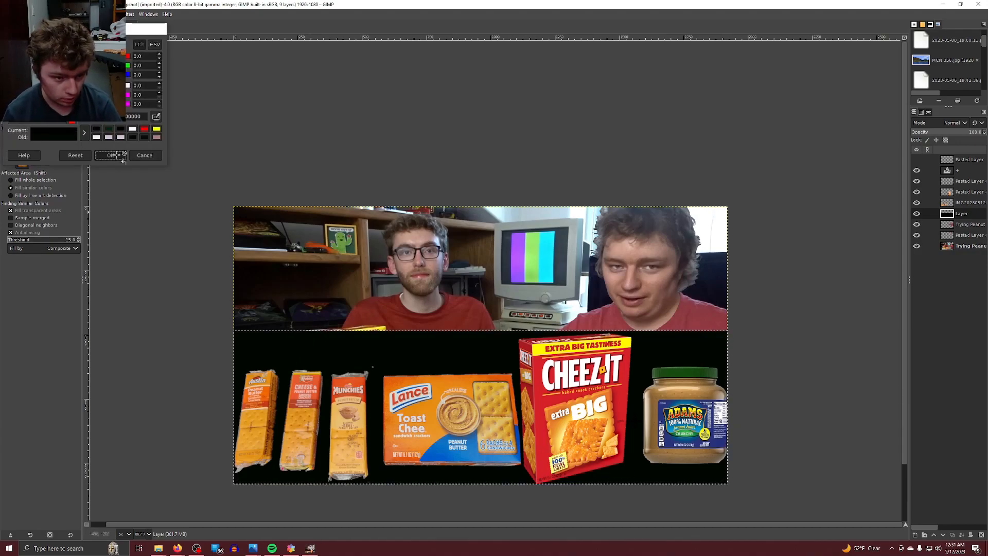
pyautogui.click(111, 155)
pyautogui.click(394, 356)
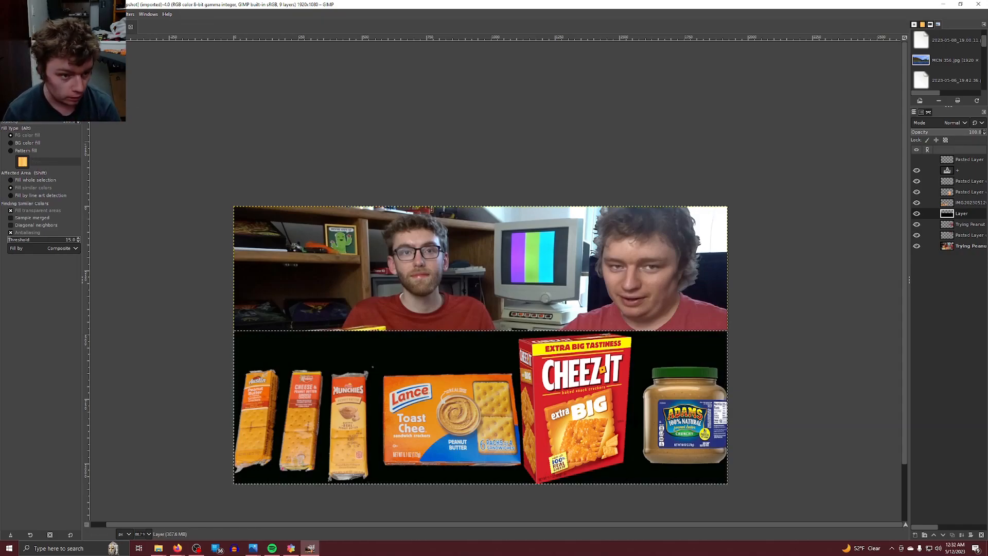
pyautogui.click(32, 15)
pyautogui.click(42, 35)
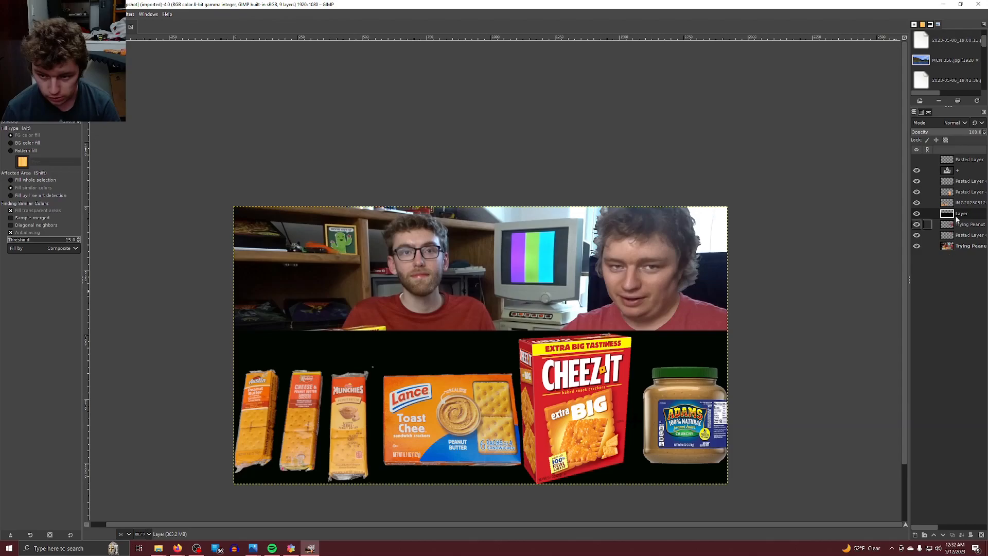
# Change the color of the "+" text between the Cheez-It box and the jar to red (ff0000).
pyautogui.click(951, 171)
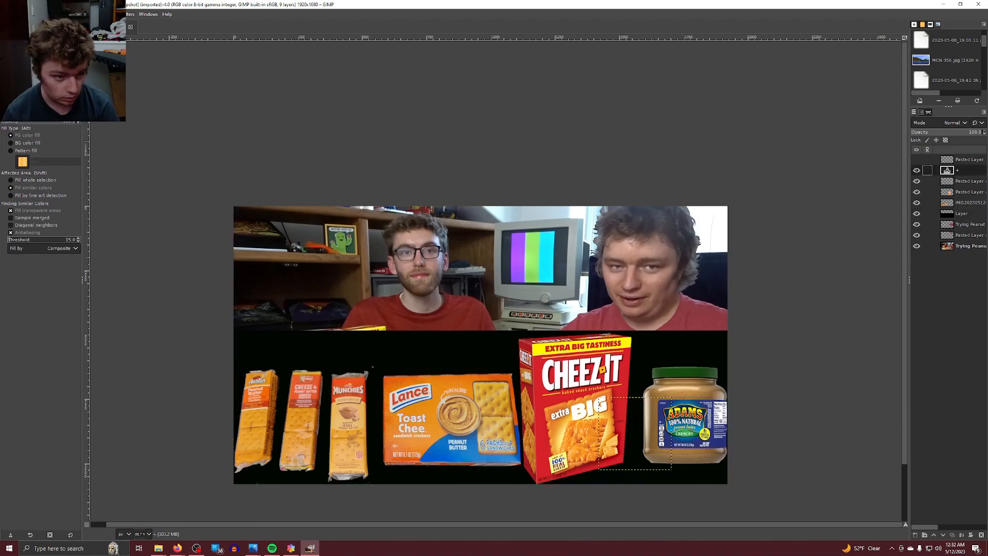
pyautogui.click(19, 53)
pyautogui.click(37, 164)
pyautogui.moveTo(37, 165); pyautogui.dragTo(84, 123)
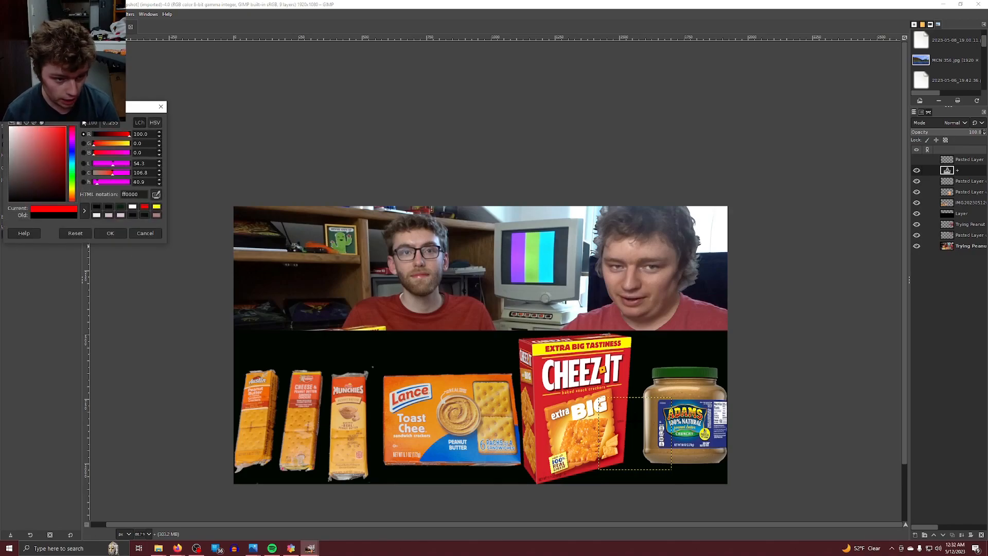
pyautogui.click(114, 233)
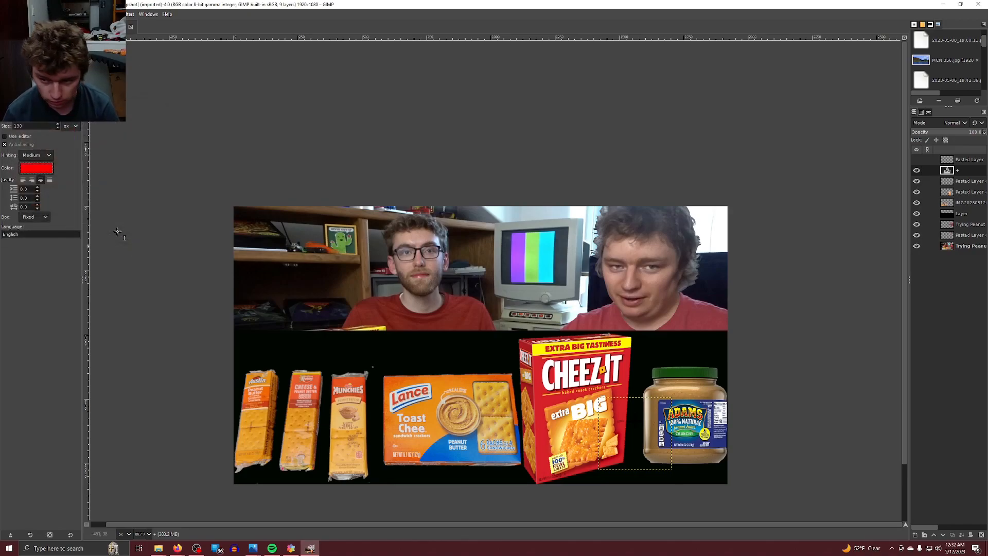
pyautogui.click(651, 417)
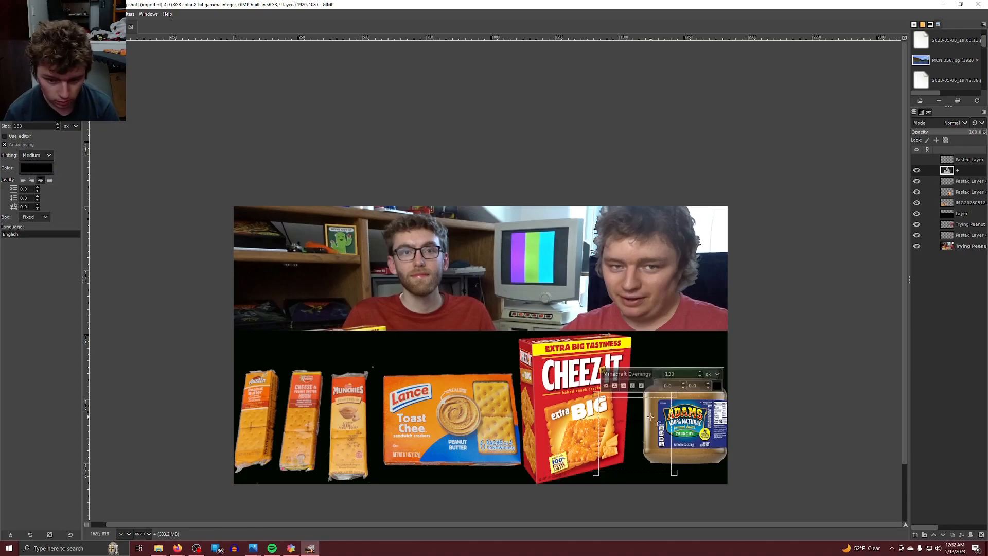
pyautogui.click(51, 170)
pyautogui.click(121, 235)
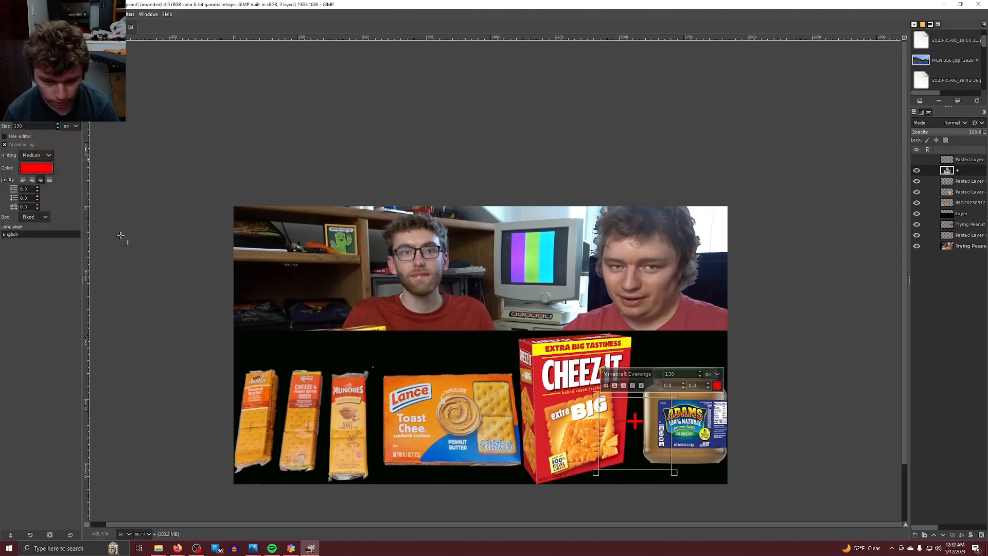
# Try white as the plus sign's color, and undo that color change.
pyautogui.click(46, 169)
pyautogui.click(133, 208)
pyautogui.click(119, 232)
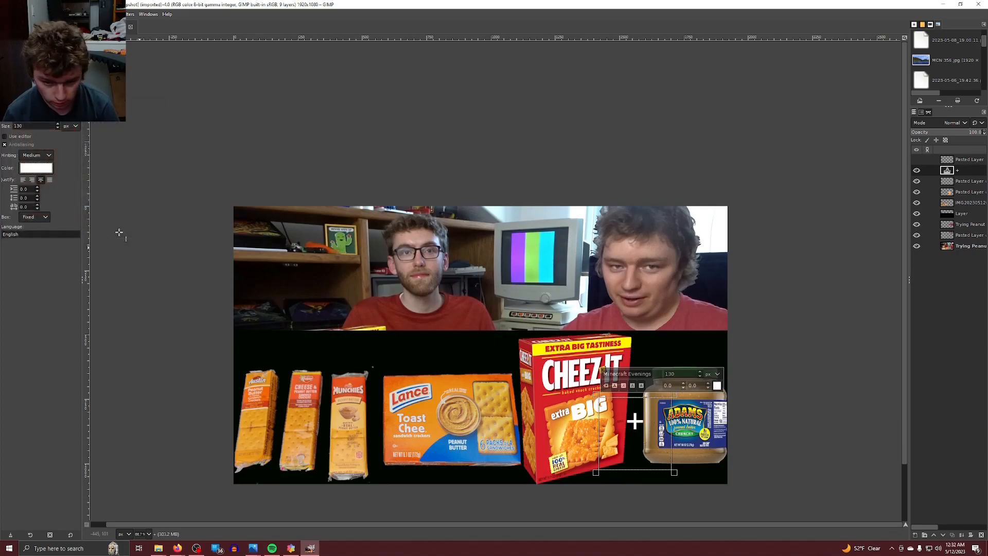
pyautogui.hotkey('ctrl', 'z')
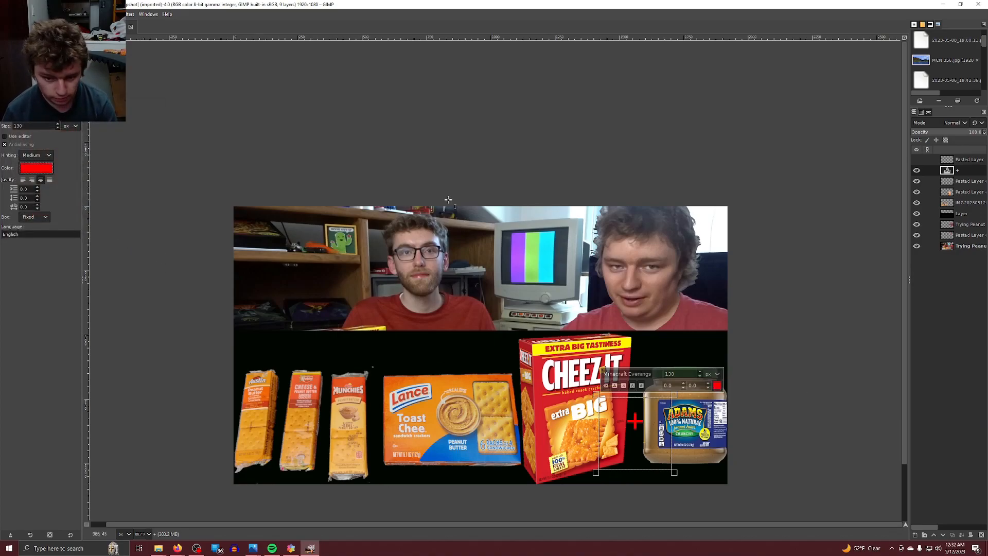
# Make the bottom snapshot layer active and start saving the project in the "Trying Peanutbutter and cheese" folder on Storage (E:).
pyautogui.click(957, 246)
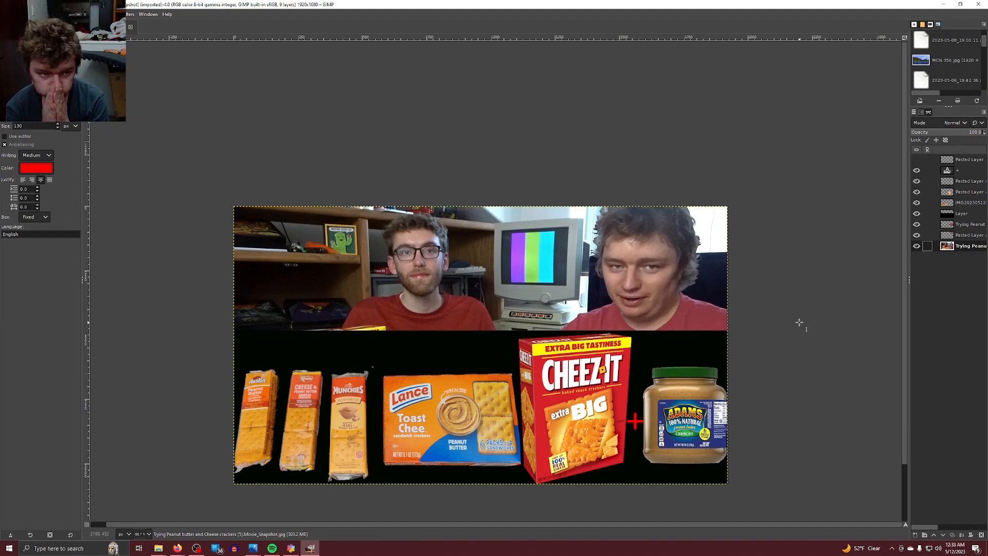
pyautogui.hotkey('ctrl', 's')
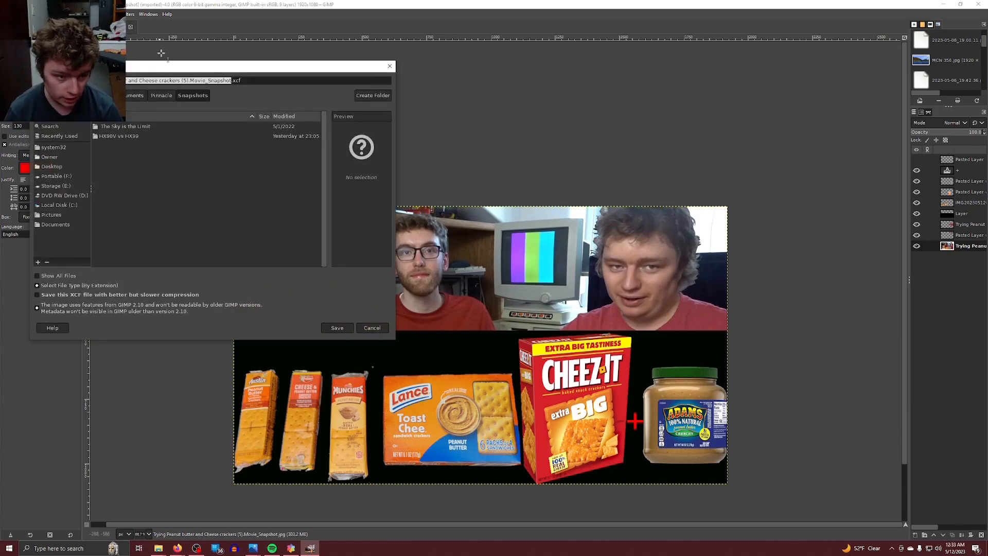
pyautogui.click(132, 96)
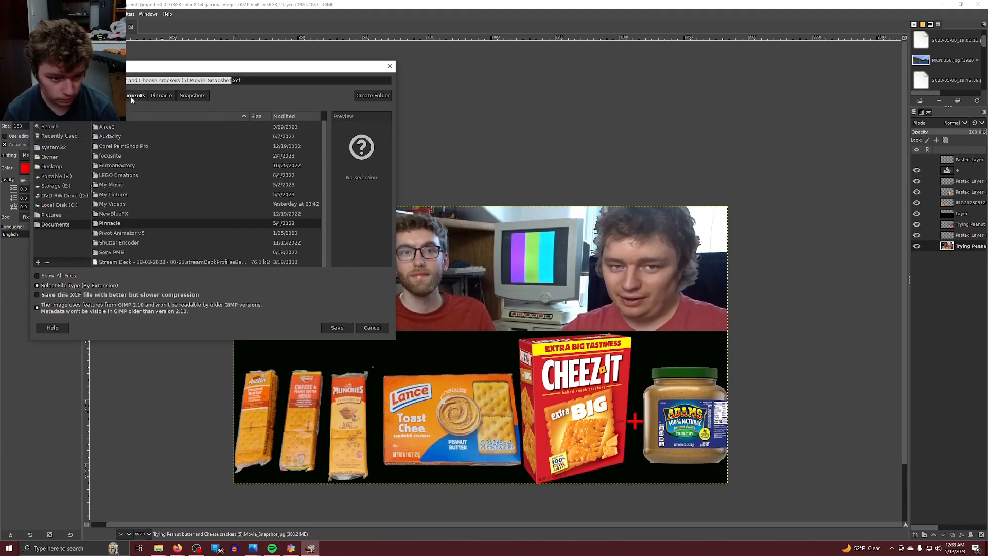
pyautogui.click(65, 188)
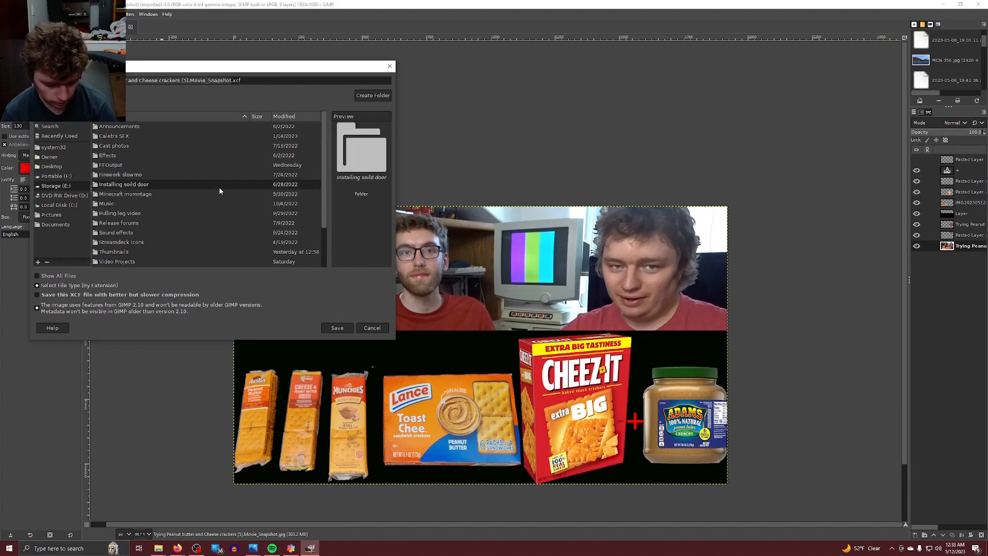
pyautogui.doubleClick(129, 215)
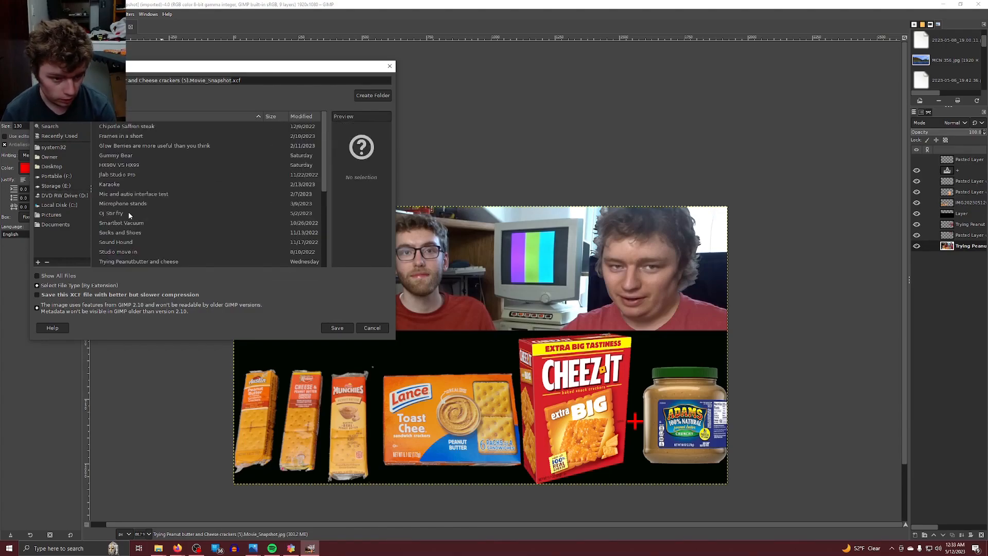
pyautogui.write('t')
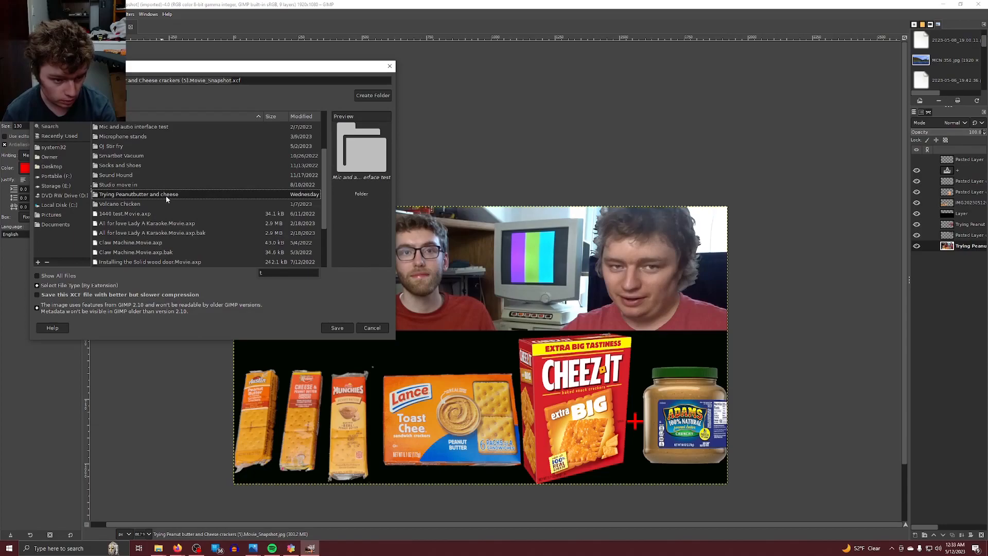
pyautogui.doubleClick(166, 197)
# Name the project file "Trying Peanut butter and Cheese crackers thumb.xcf" and save it in the "Trying Peanutbutter and cheese" folder.
pyautogui.click(260, 78)
pyautogui.moveTo(181, 81); pyautogui.dragTo(239, 77)
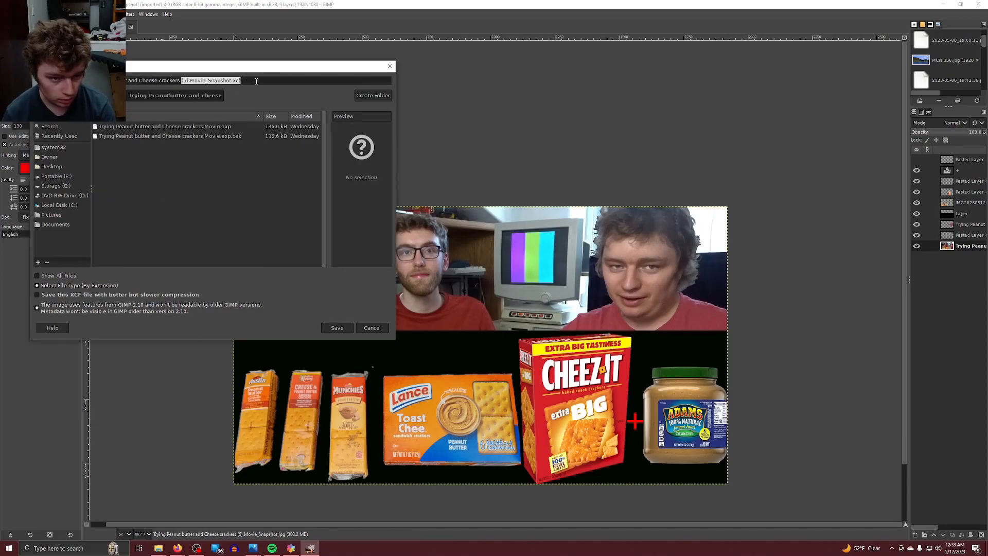
pyautogui.click(256, 81)
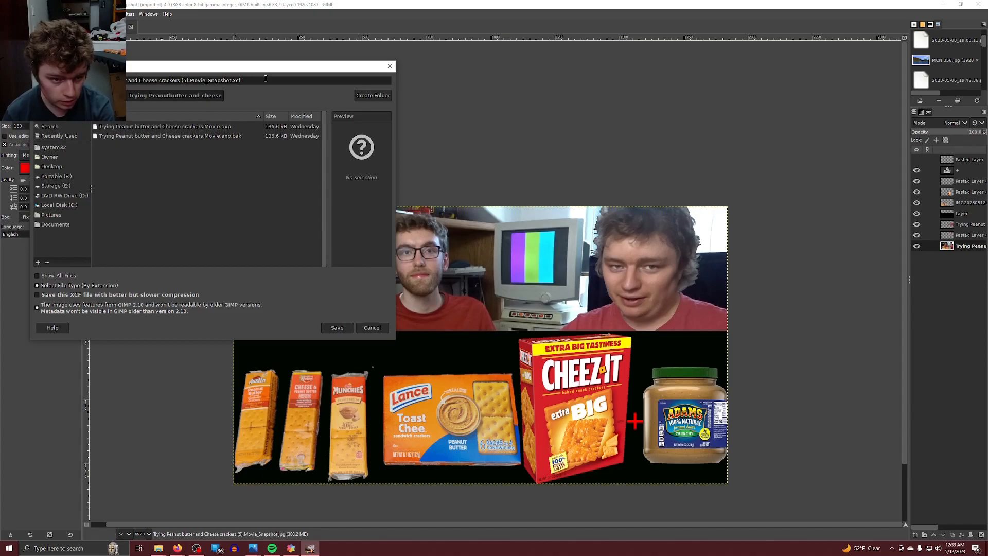
pyautogui.press('Left')
pyautogui.press('Left')
pyautogui.press('Left')
pyautogui.press('Left')
pyautogui.press('BackSpace')
pyautogui.press('BackSpace')
pyautogui.press('BackSpace')
pyautogui.press('BackSpace')
pyautogui.press('BackSpace')
pyautogui.press('BackSpace')
pyautogui.press('BackSpace')
pyautogui.press('BackSpace')
pyautogui.press('BackSpace')
pyautogui.press('BackSpace')
pyautogui.press('BackSpace')
pyautogui.press('BackSpace')
pyautogui.press('BackSpace')
pyautogui.press('BackSpace')
pyautogui.press('BackSpace')
pyautogui.press('BackSpace')
pyautogui.press('BackSpace')
pyautogui.press('BackSpace')
pyautogui.press('BackSpace')
pyautogui.press('BackSpace')
pyautogui.press('BackSpace')
pyautogui.press('BackSpace')
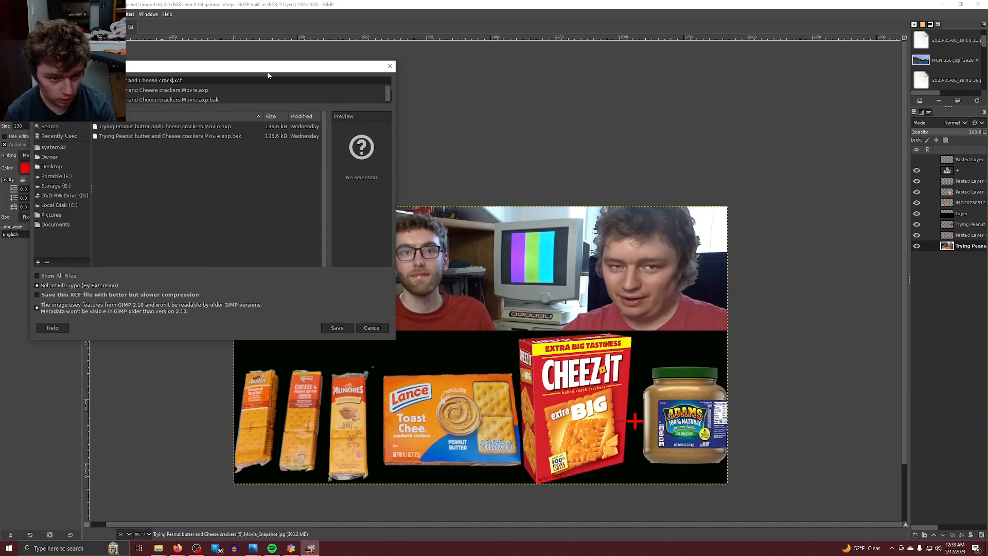
pyautogui.write('ers')
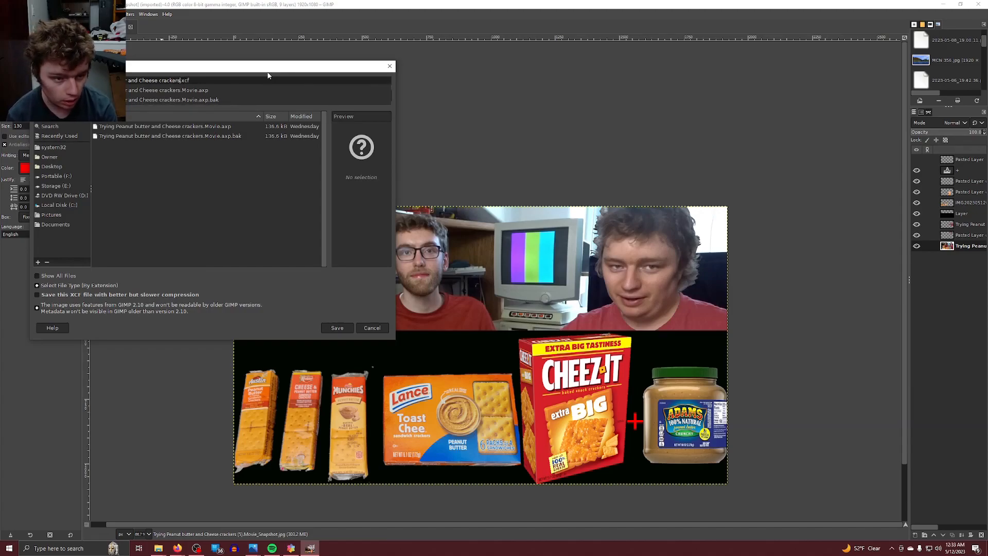
pyautogui.write(' thumb')
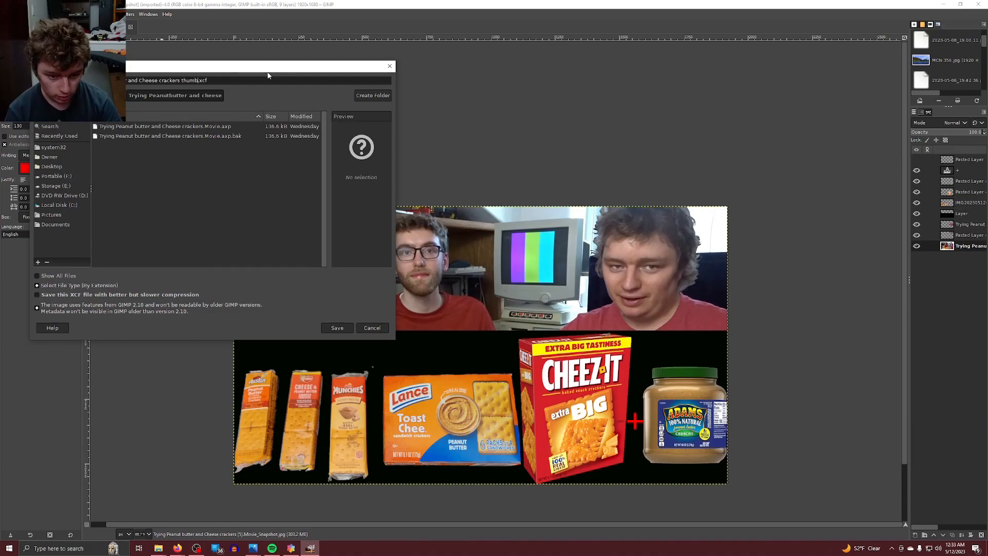
pyautogui.press('Return')
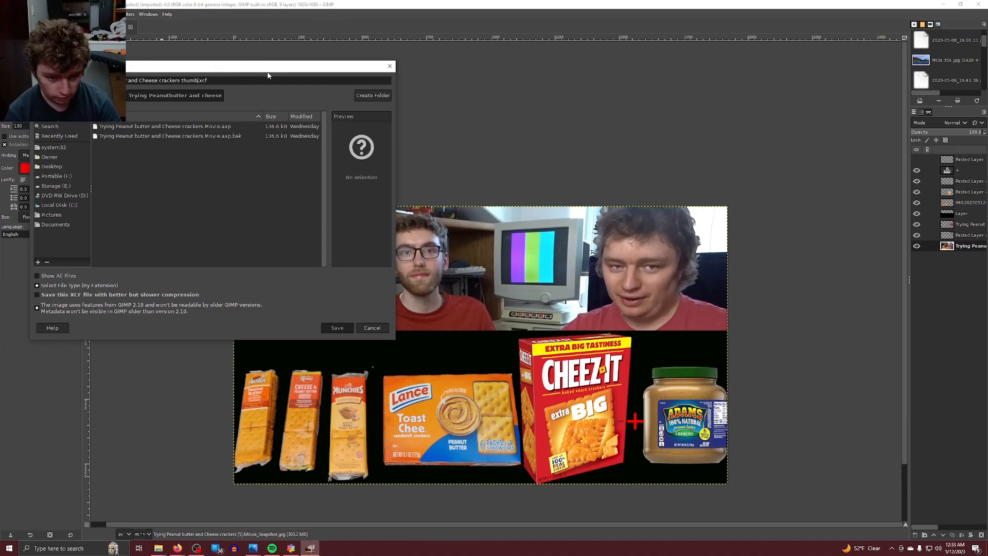
# Export the image as "Trying Peanut butter and Cheese crackers thumb.jpg" in the same folder with JPEG quality 91.
pyautogui.hotkey('ctrl', 'shift', 'e')
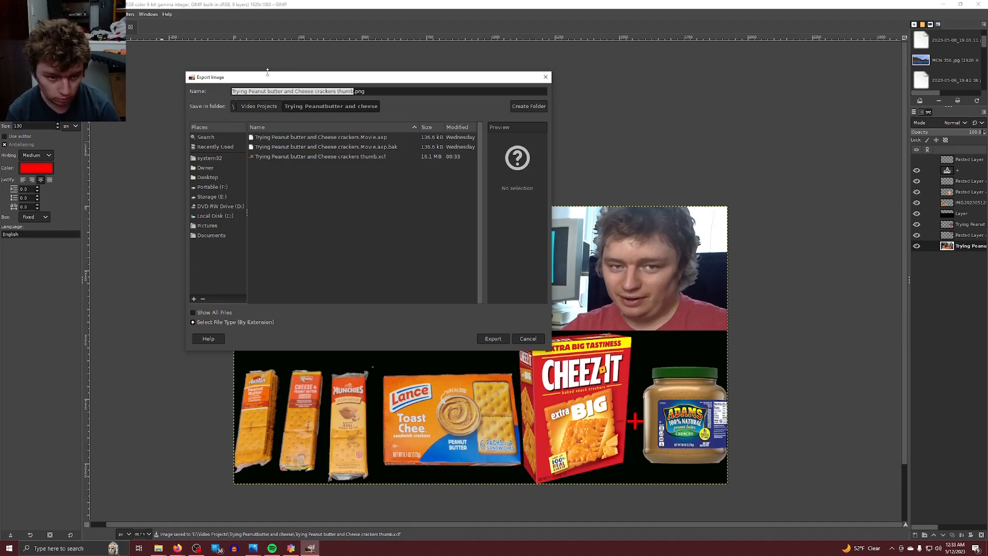
pyautogui.click(388, 91)
pyautogui.press('BackSpace')
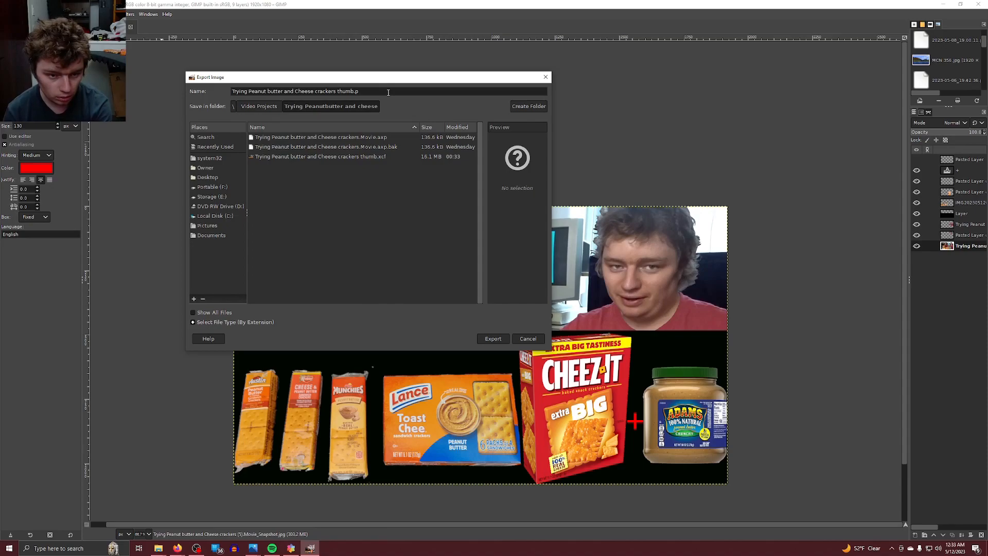
pyautogui.press('BackSpace')
pyautogui.write('jpg')
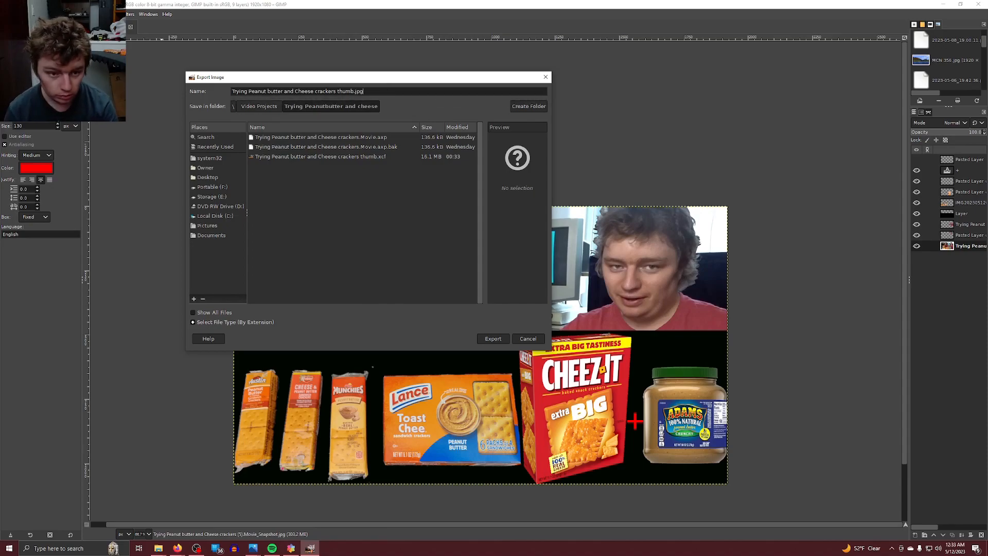
pyautogui.click(495, 341)
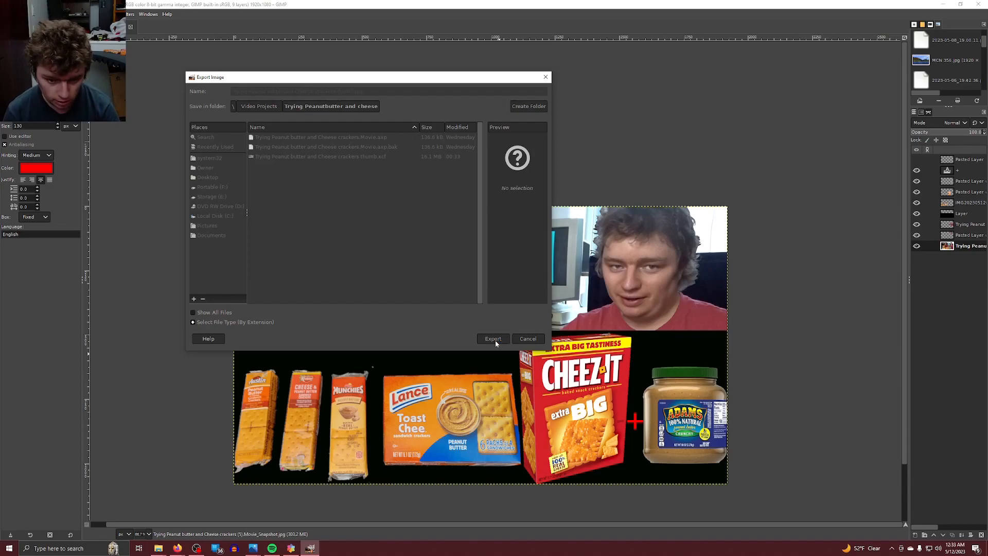
pyautogui.click(547, 204)
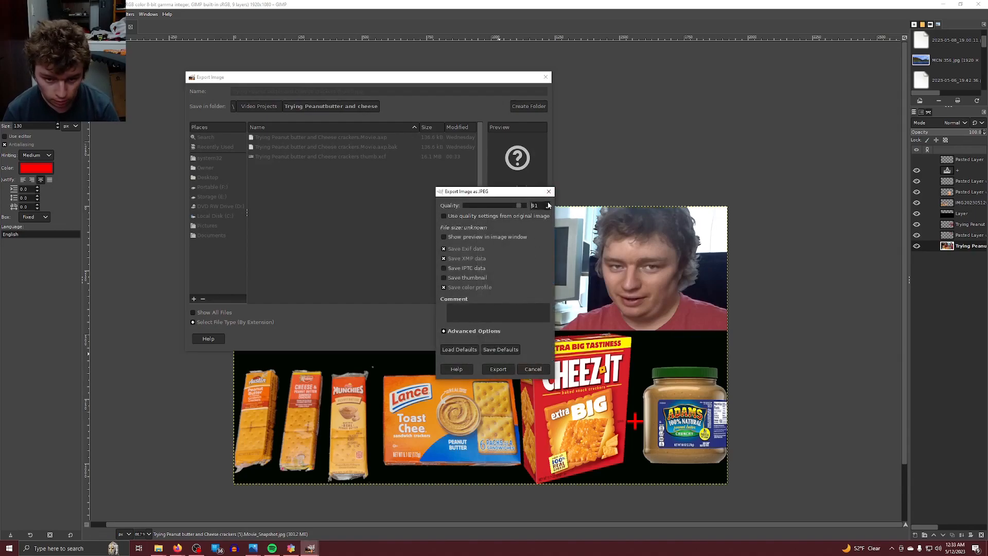
pyautogui.click(499, 372)
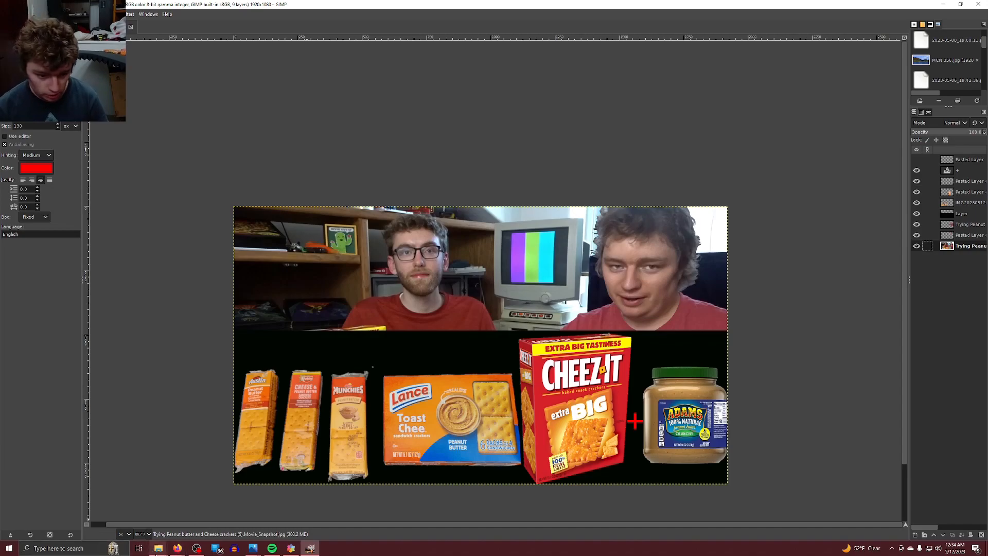
# Switch to the Snapshots folder in File Explorer and compare the numbered "Trying Peanut butter and Cheese crackers" snapshots in Photos.
pyautogui.moveTo(157, 549)
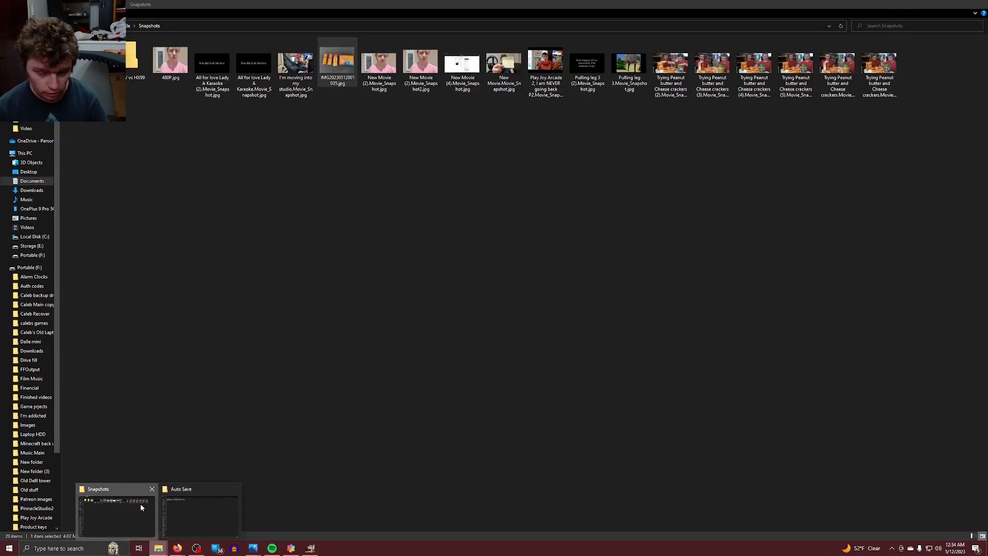
pyautogui.click(140, 503)
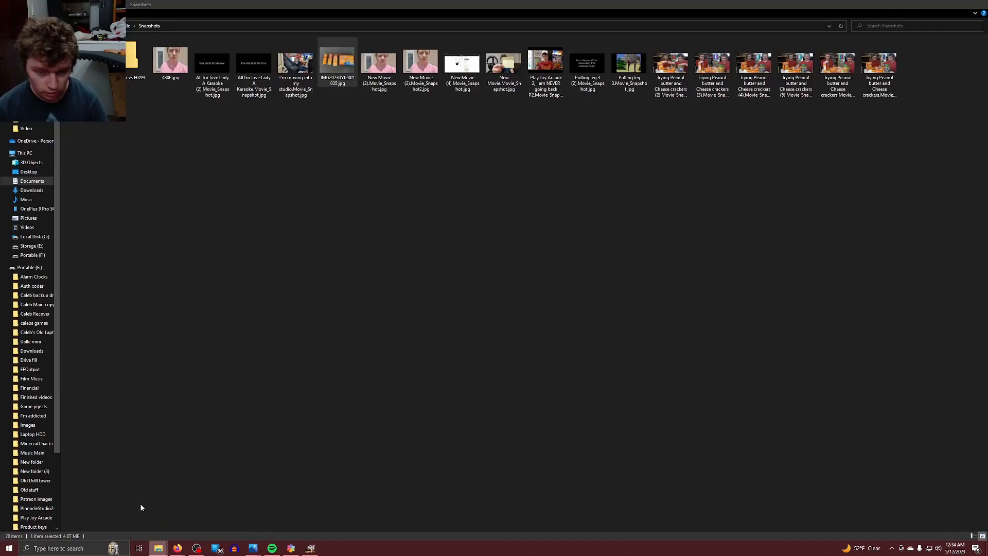
pyautogui.click(786, 81)
pyautogui.doubleClick(786, 81)
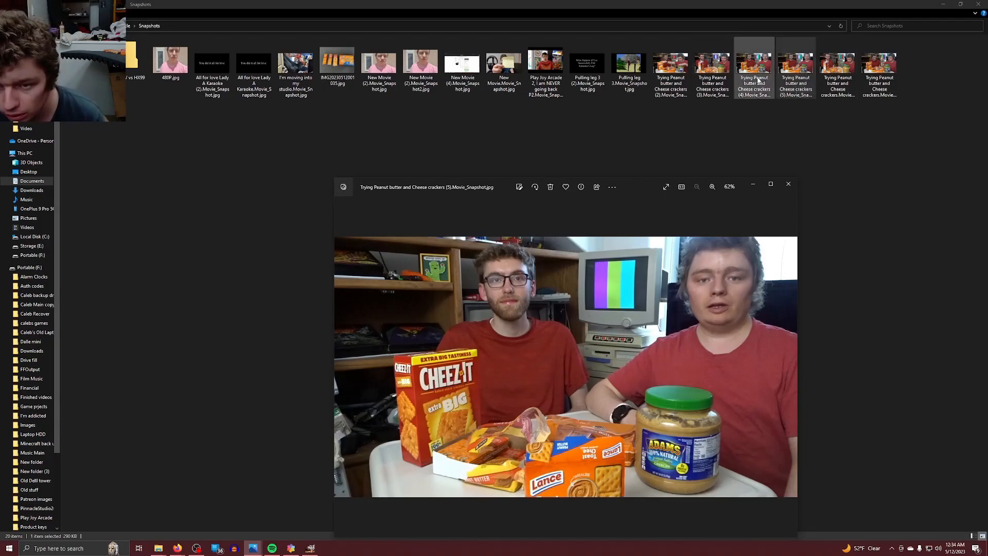
pyautogui.click(768, 273)
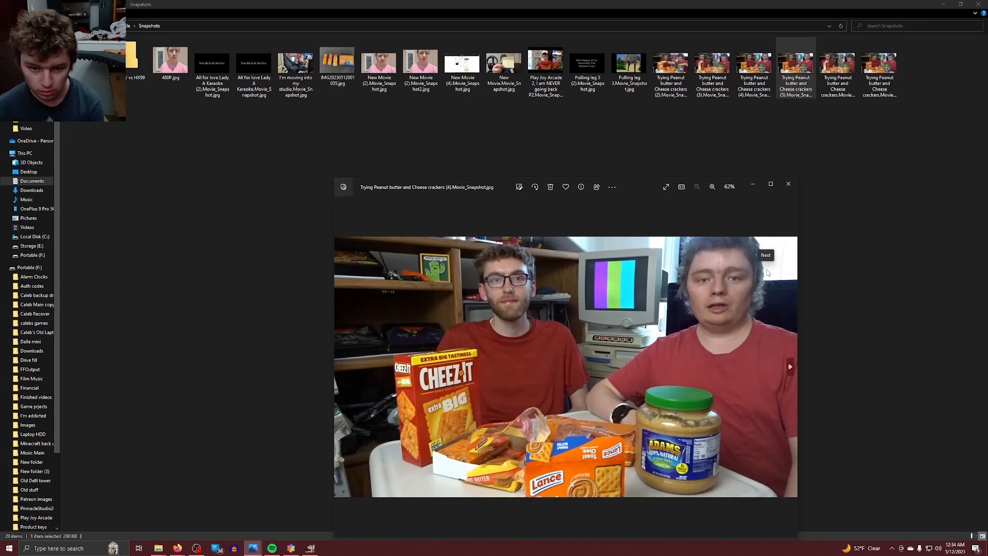
pyautogui.click(764, 89)
pyautogui.doubleClick(764, 89)
pyautogui.press('Right')
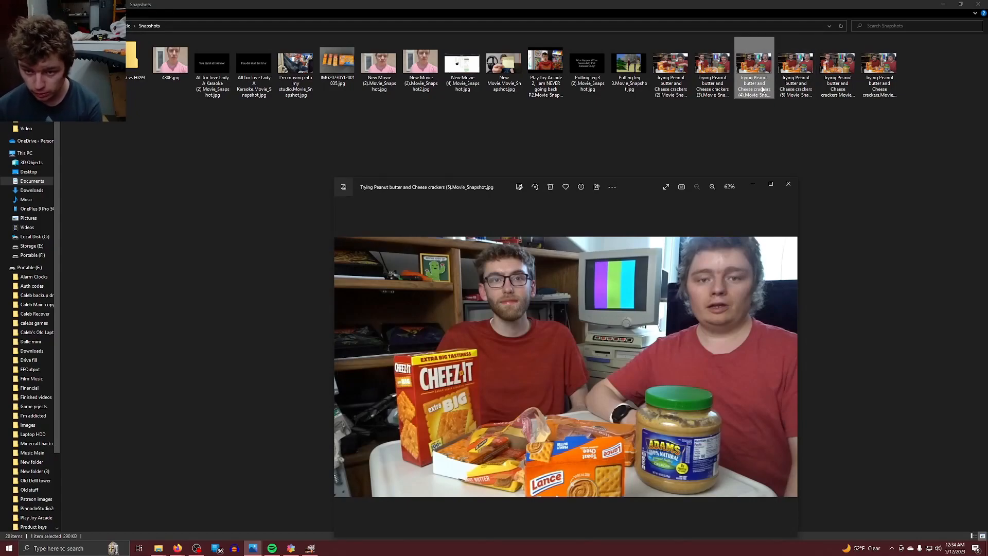
pyautogui.press('Right')
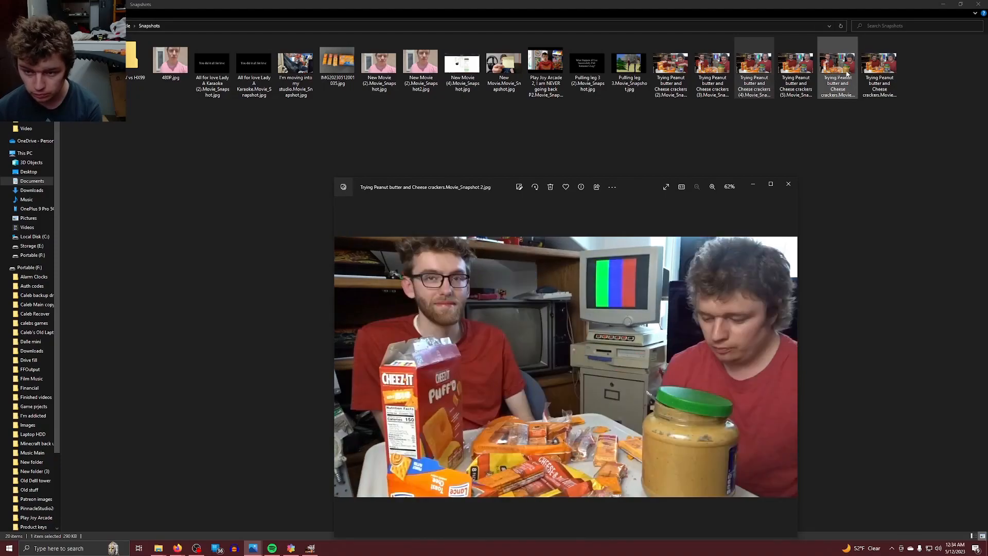
pyautogui.press('Right')
pyautogui.press('Left')
pyautogui.press('Left')
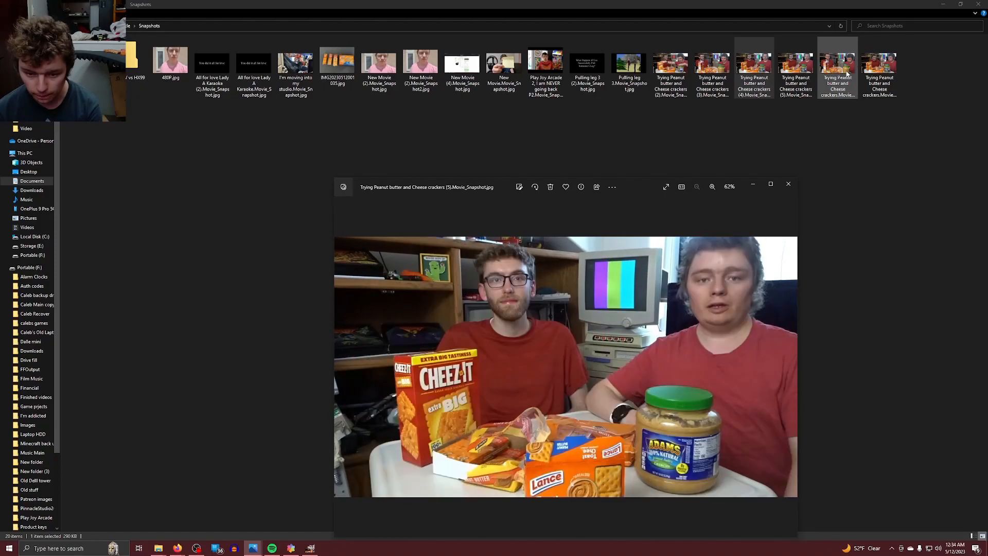
pyautogui.press('Left')
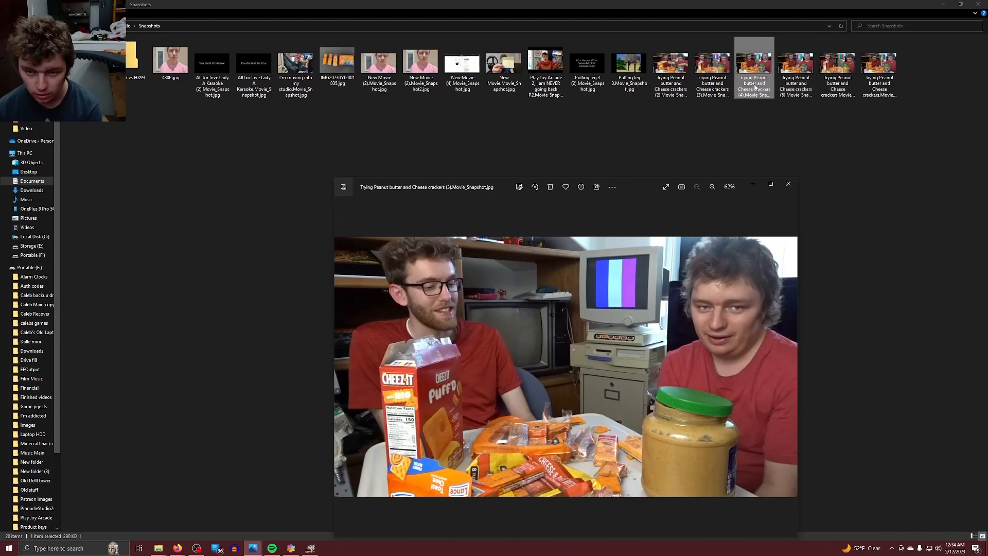
pyautogui.doubleClick(723, 78)
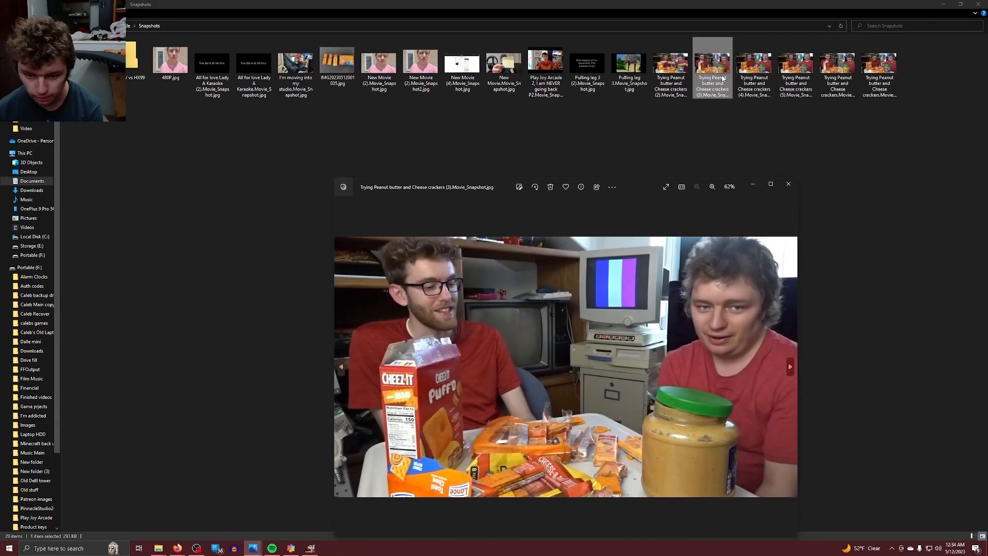
# Close all the open Photos windows.
pyautogui.click(789, 185)
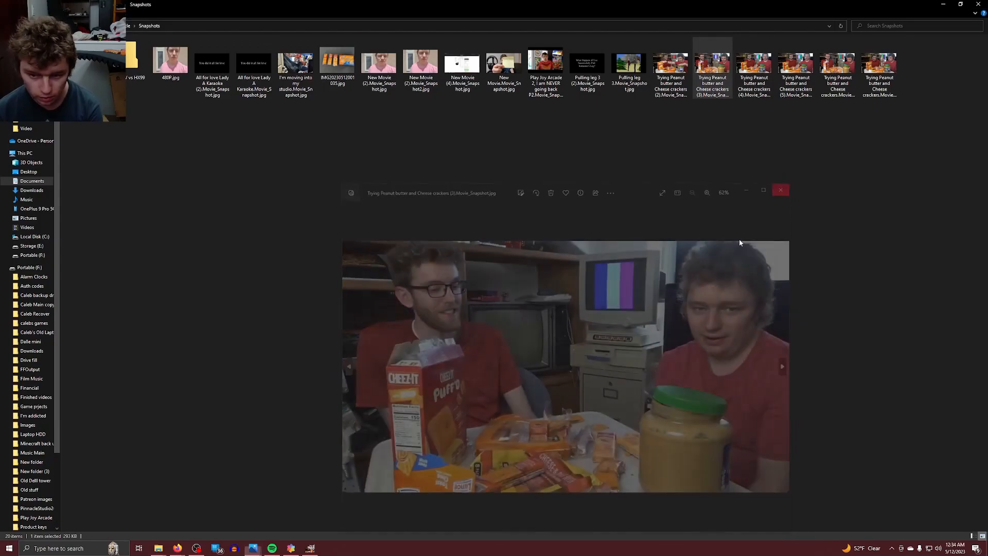
pyautogui.click(253, 548)
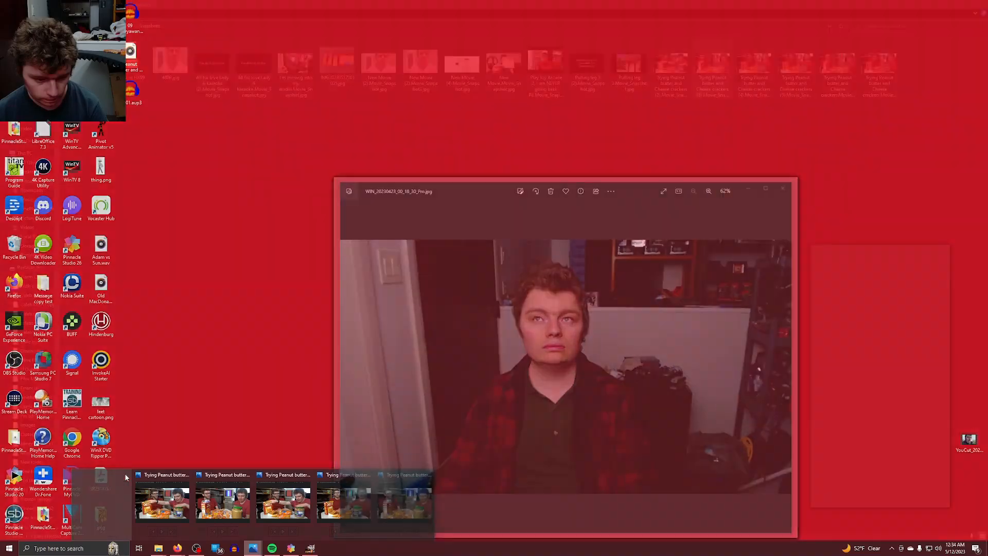
pyautogui.click(126, 475)
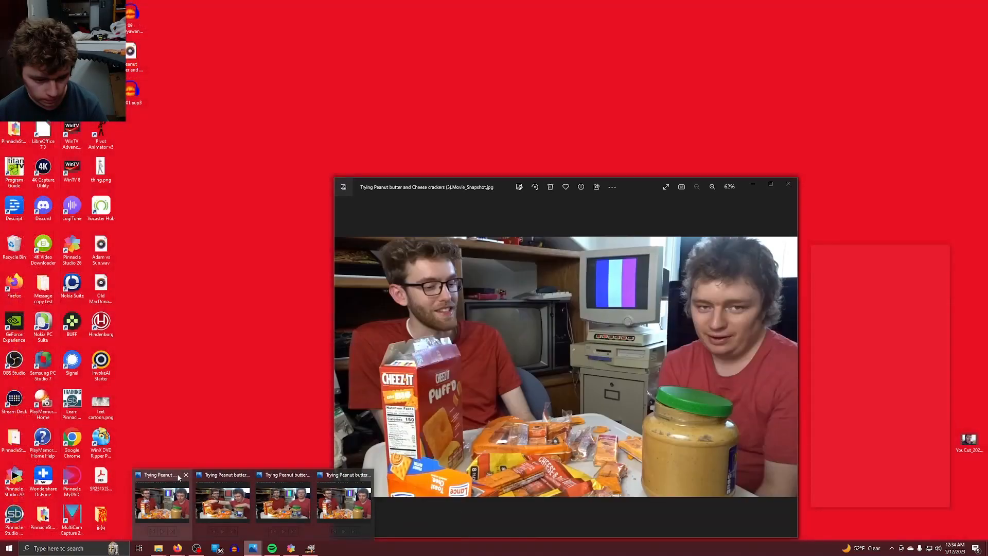
pyautogui.click(186, 474)
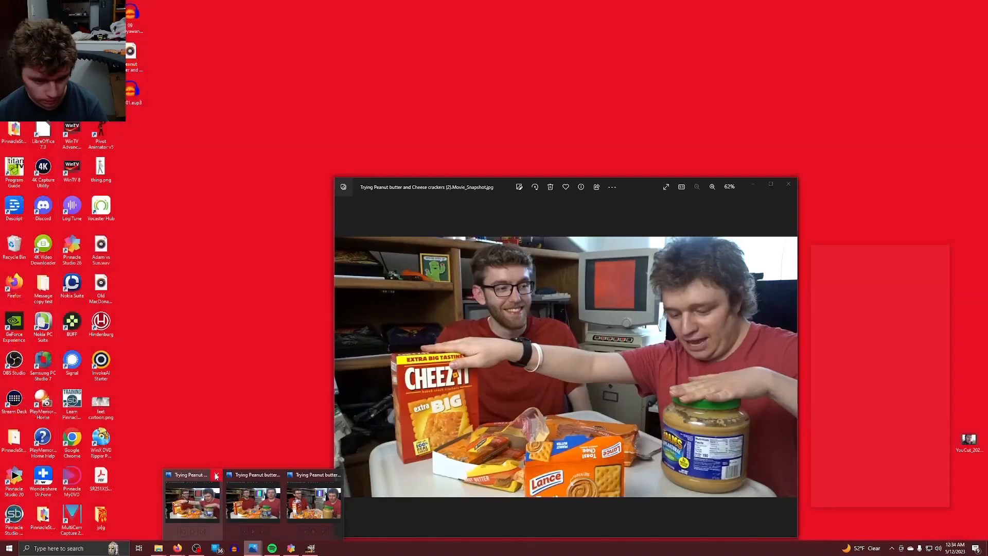
pyautogui.click(217, 475)
pyautogui.click(246, 474)
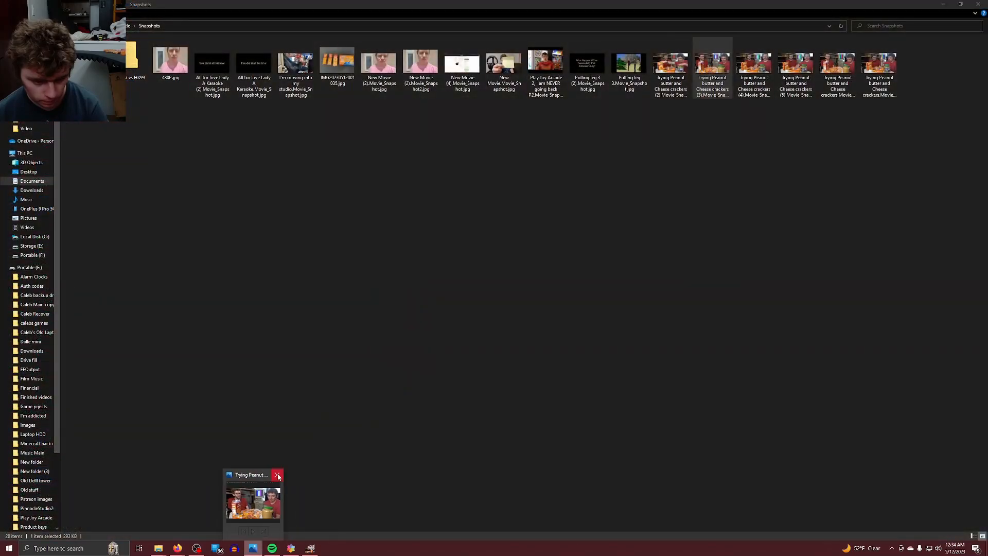
pyautogui.click(276, 475)
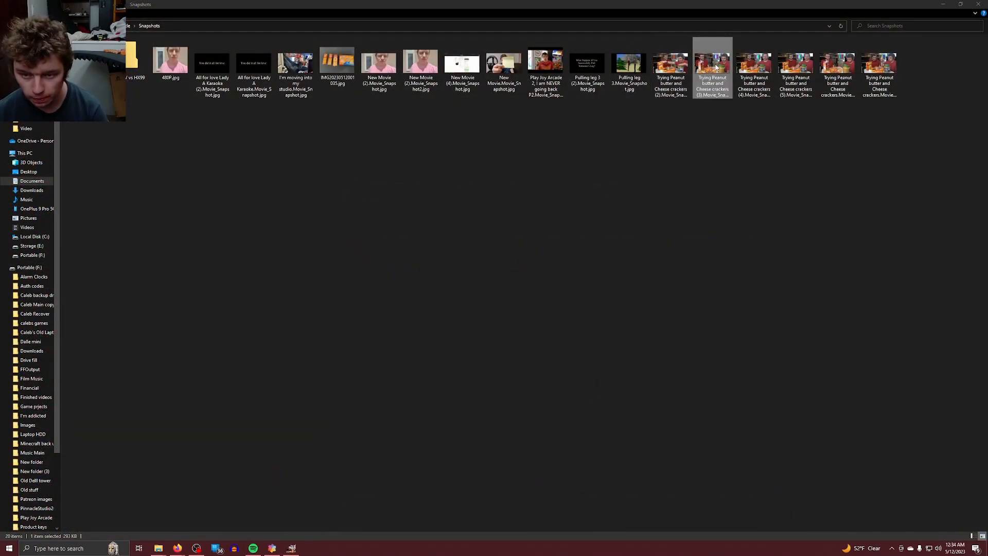
# Check snapshot (3) in Photos and cut the "Trying Peanut butter and Cheese crackers" snapshots (3) and (4) from the Snapshots folder.
pyautogui.doubleClick(716, 67)
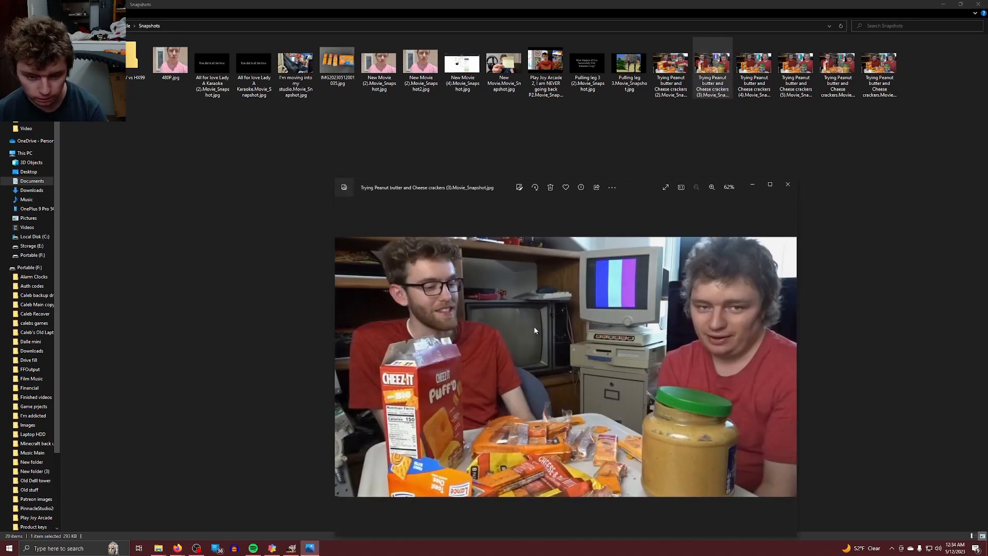
pyautogui.click(788, 184)
pyautogui.keyDown('ctrl'); pyautogui.click(749, 77); pyautogui.keyUp('ctrl')
pyautogui.rightClick(748, 74)
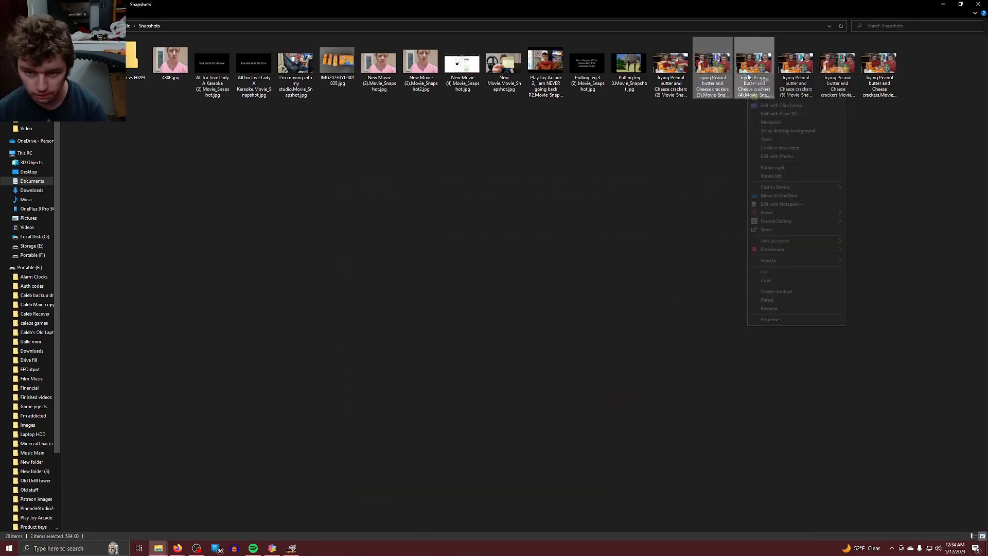
pyautogui.click(777, 273)
# Paste the cut snapshots into the "Trying Peanutbutter and cheese" folder inside Video Projects on Storage (E:).
pyautogui.scroll(-3, 38, 329)
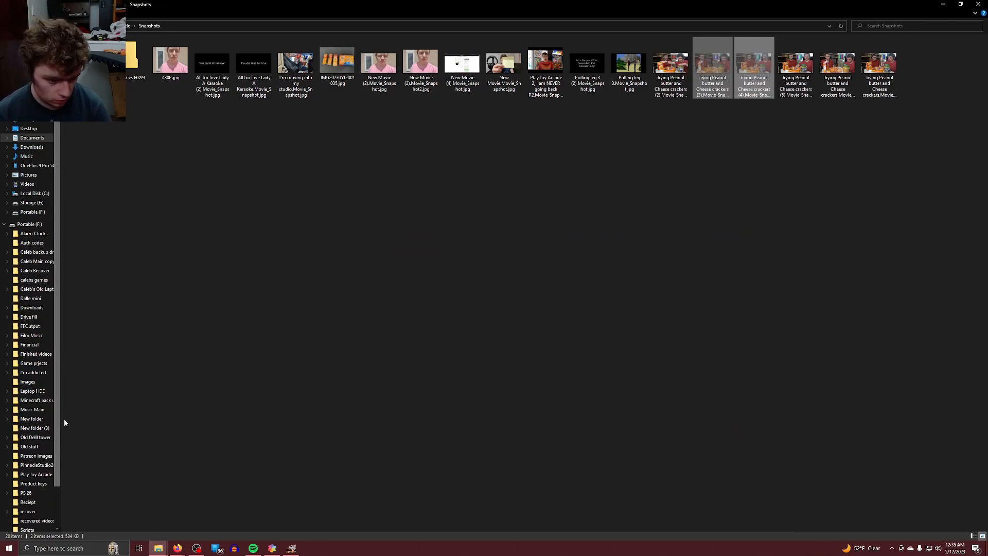
pyautogui.scroll(3, 29, 399)
pyautogui.click(32, 246)
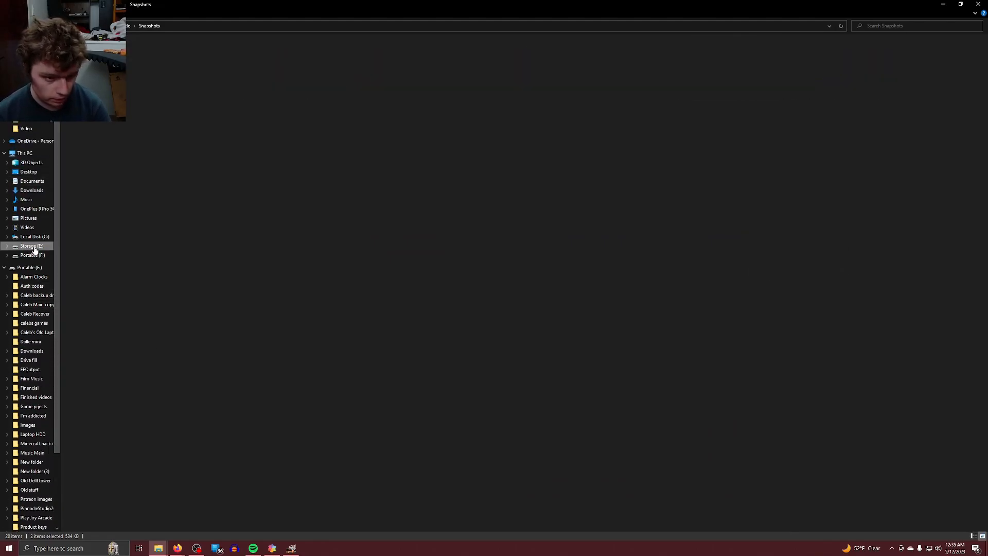
pyautogui.click(395, 180)
pyautogui.press('v')
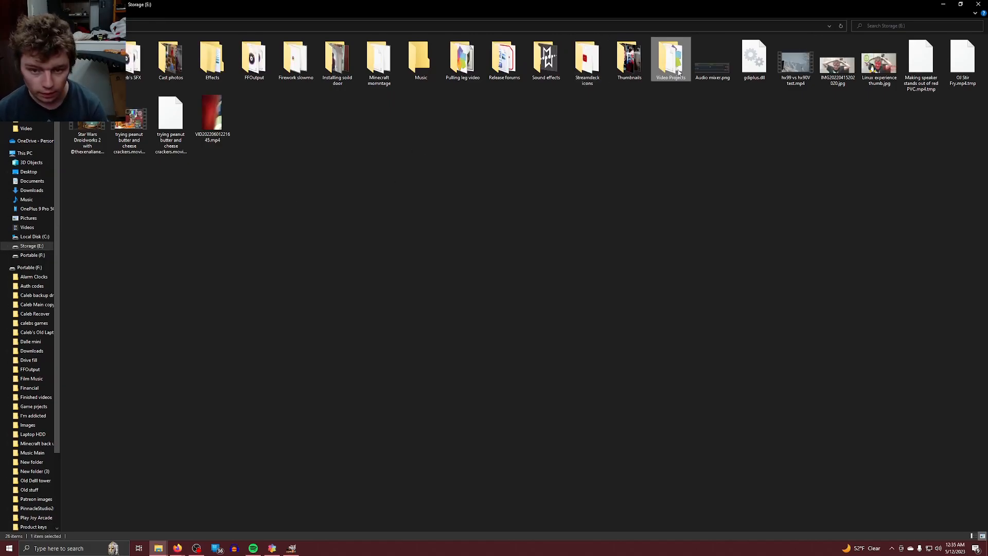
pyautogui.doubleClick(668, 61)
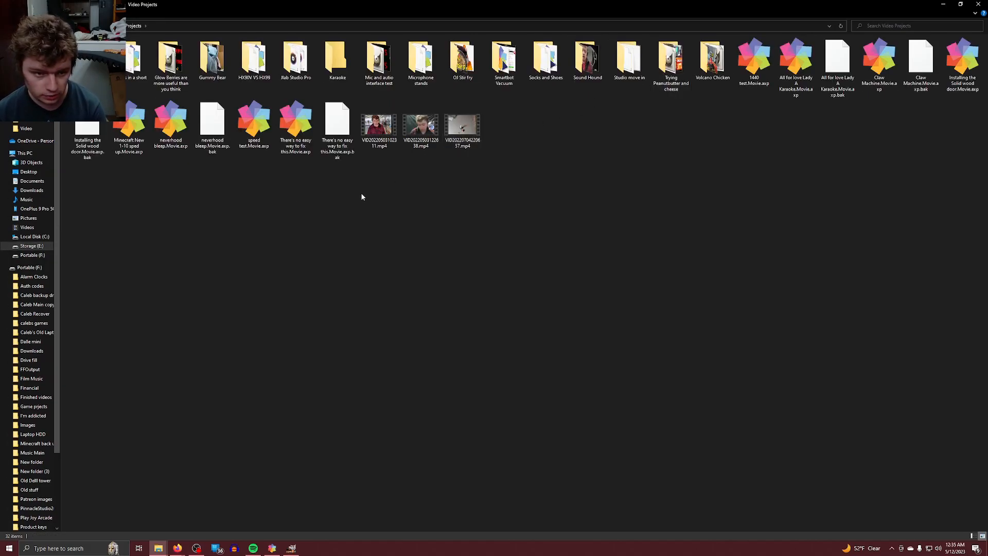
pyautogui.doubleClick(671, 60)
pyautogui.rightClick(266, 153)
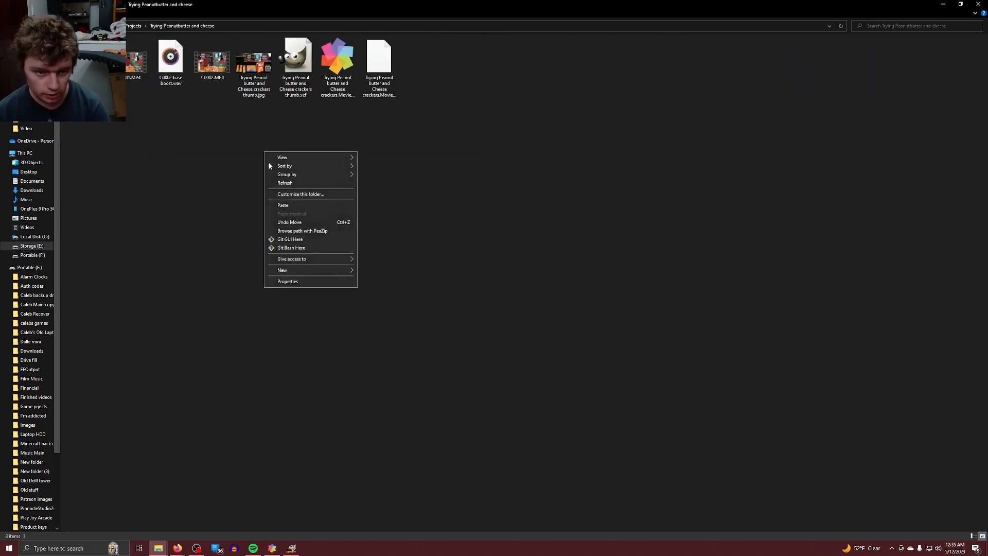
pyautogui.click(293, 206)
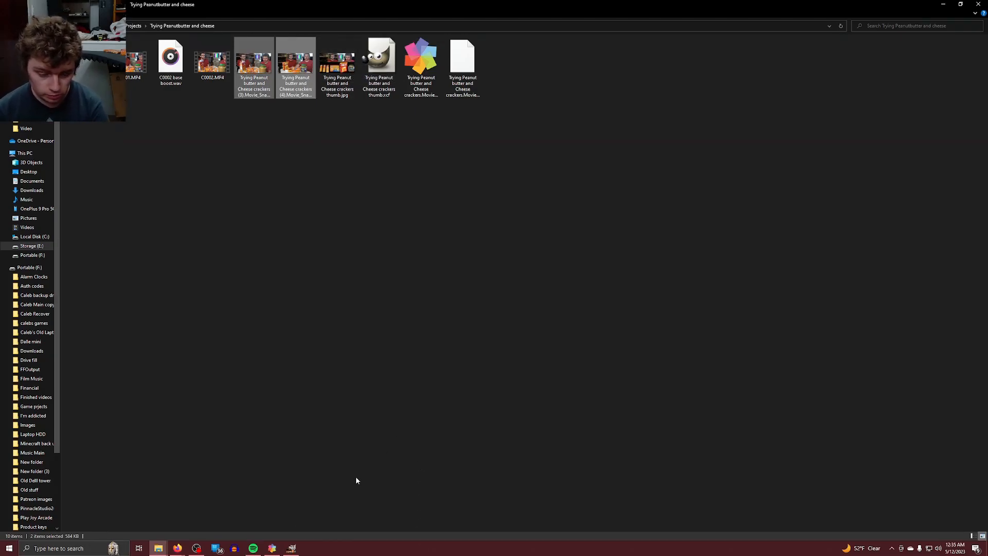
# Switch back to GIMP and save the thumbnail project again.
pyautogui.click(292, 548)
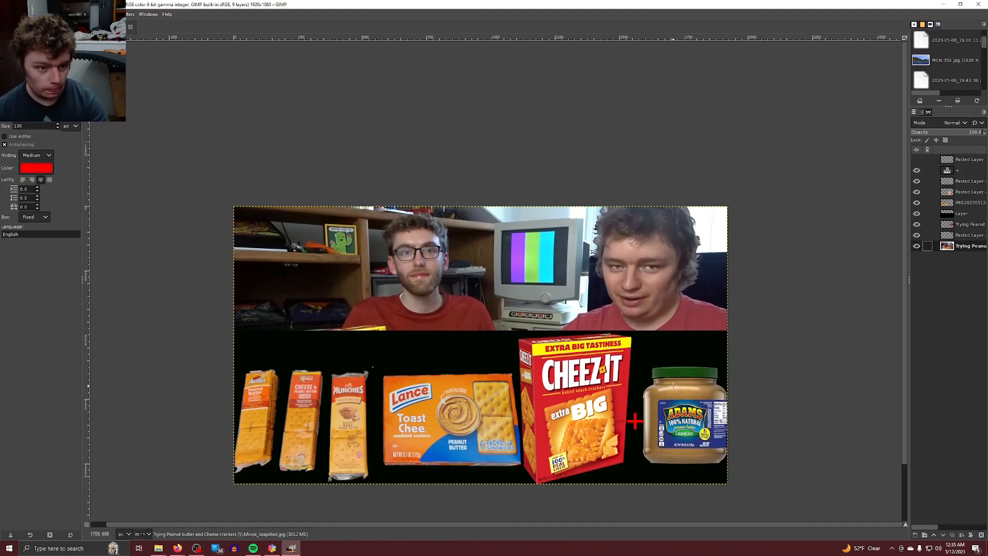
pyautogui.hotkey('ctrl', 's')
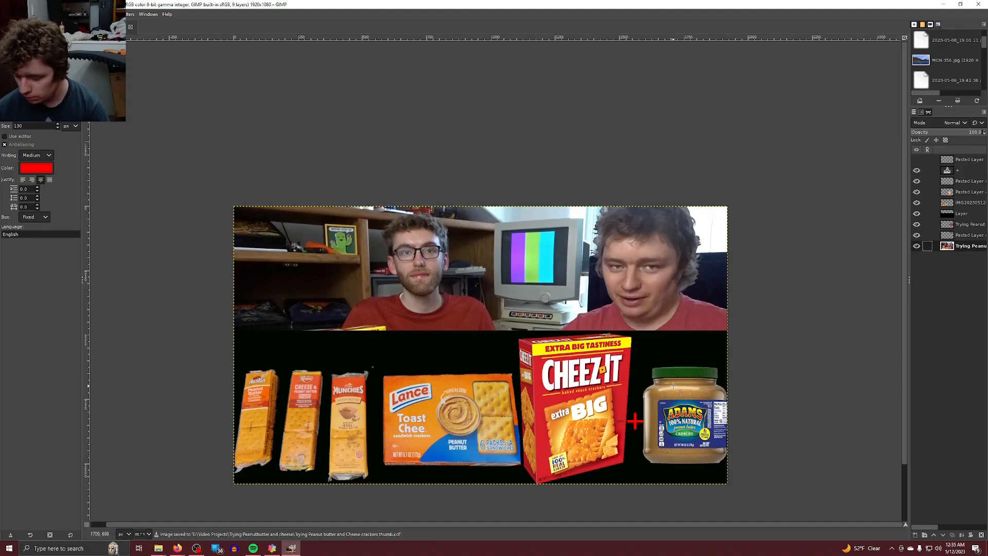